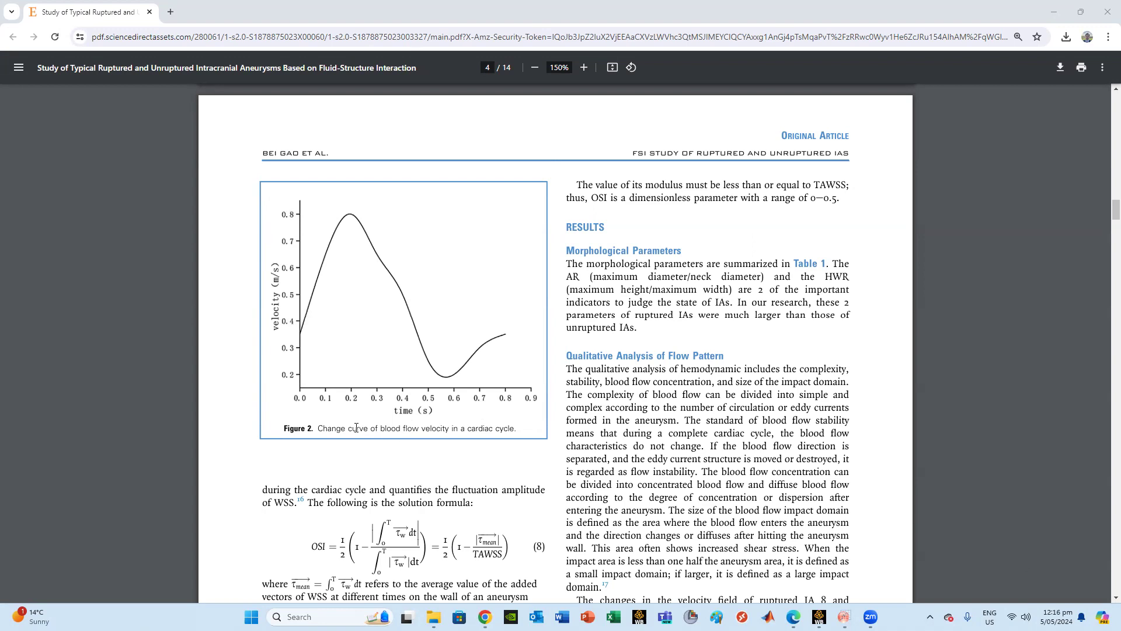
Capture a screen snip of the Figure 2 velocity-time graph and switch to OriginPro.
{"action": "key", "text": "shift+super+s"}
{"action": "left_click_drag", "start_coordinate": [264, 186], "coordinate": [539, 416]}
{"action": "left_click", "coordinate": [844, 617]}
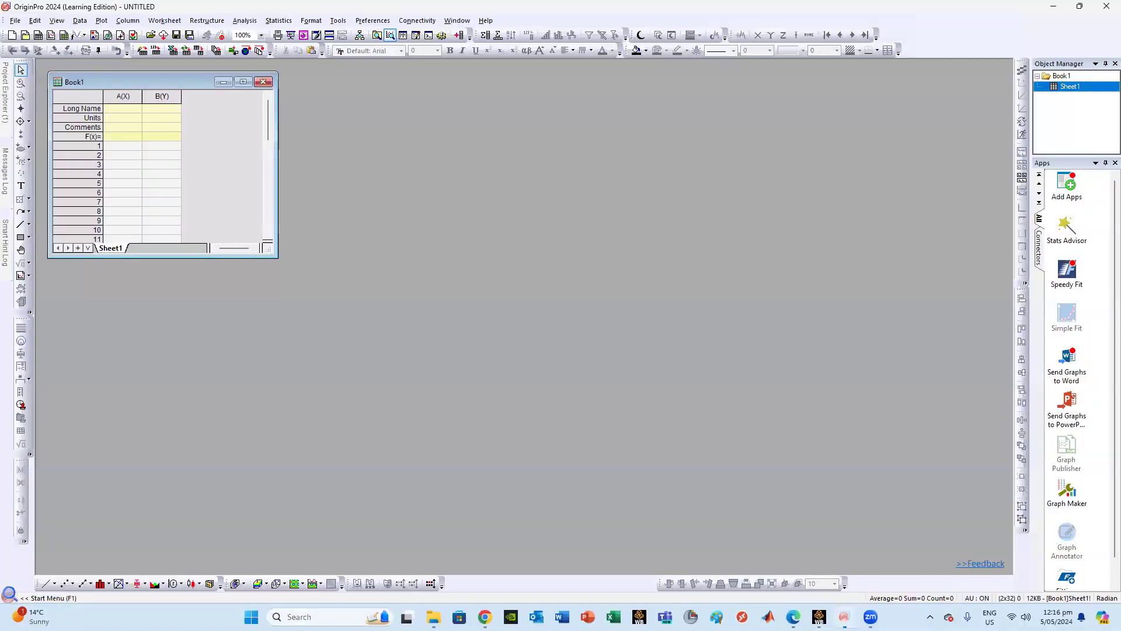
{"action": "left_click", "coordinate": [133, 36]}
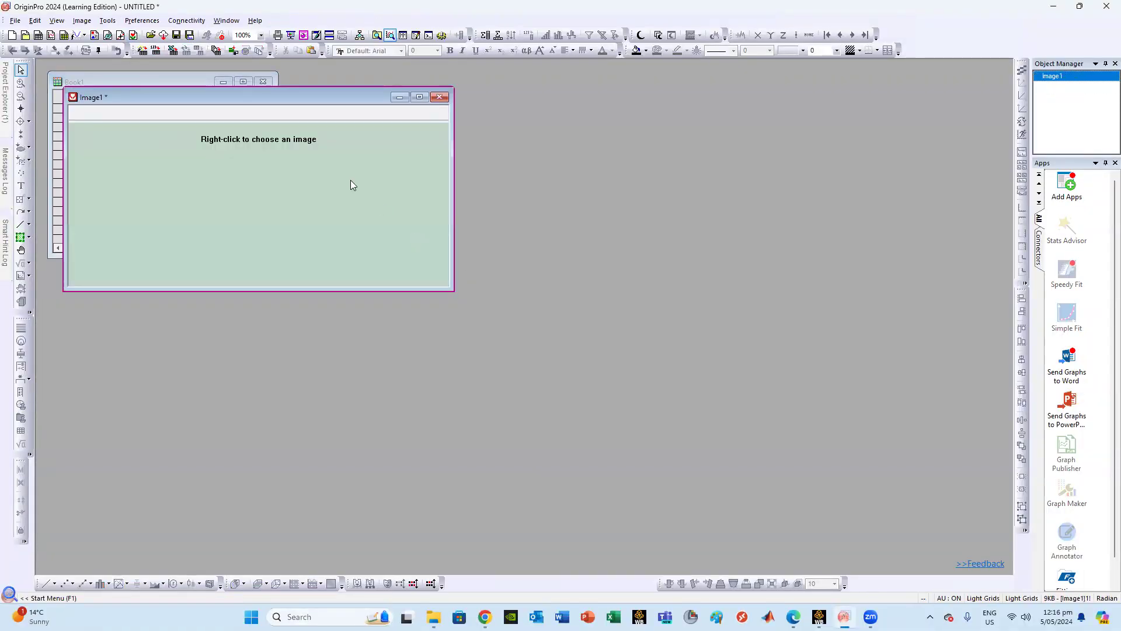
{"action": "left_click", "coordinate": [440, 97]}
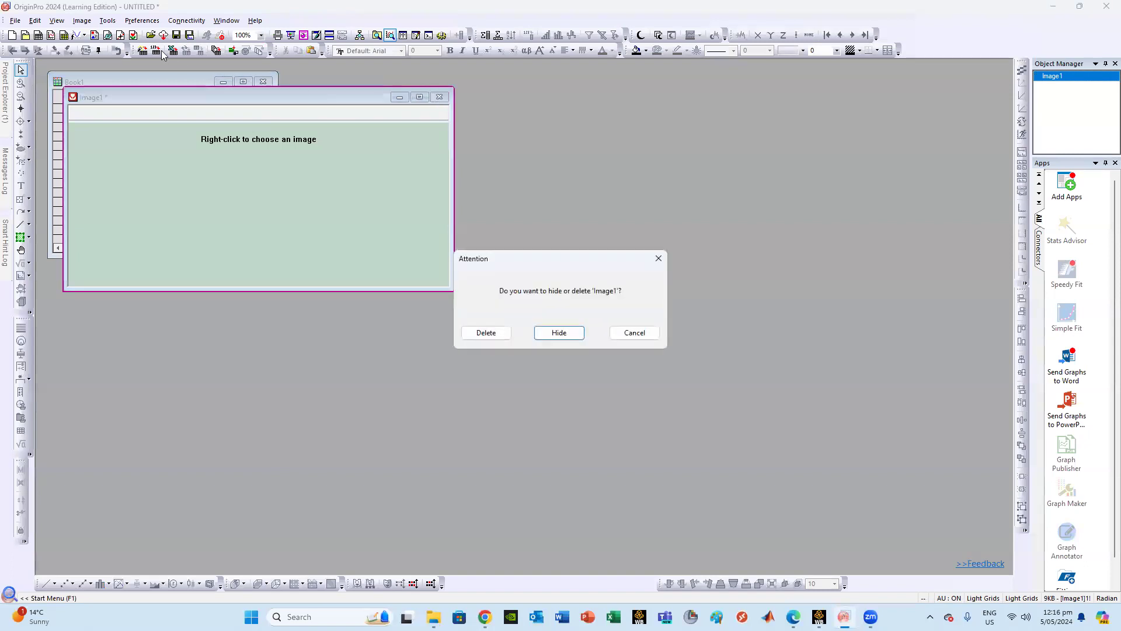
{"action": "left_click", "coordinate": [504, 337]}
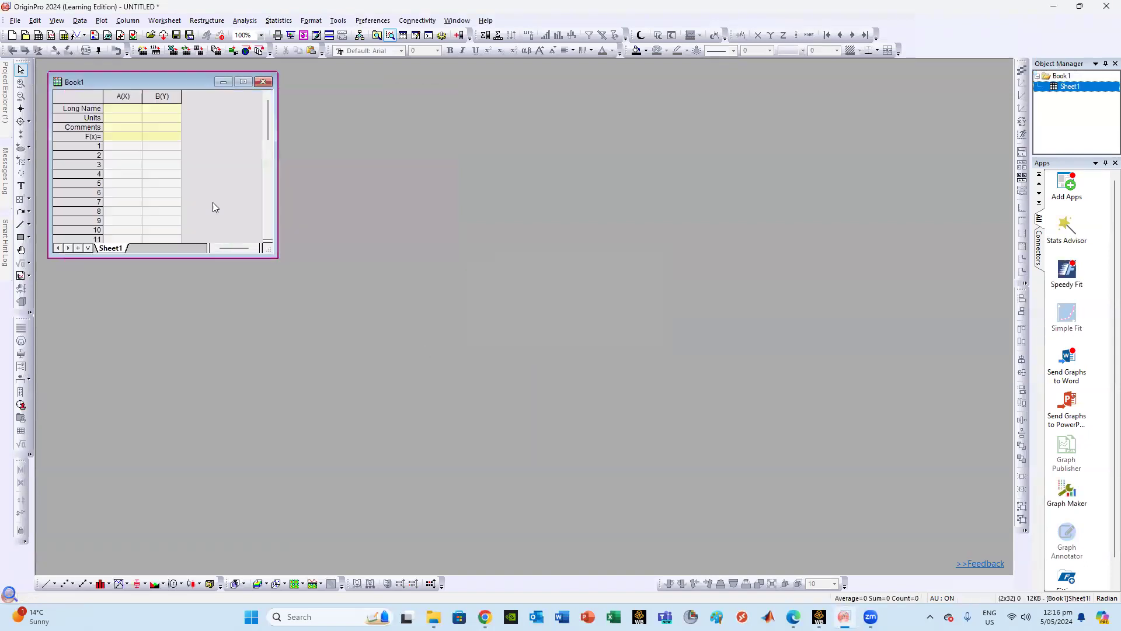
Load the clipboard graph image into the Digitizer and enlarge the image window beside the Digitizer dialog.
{"action": "left_click", "coordinate": [120, 36]}
{"action": "left_click", "coordinate": [559, 384]}
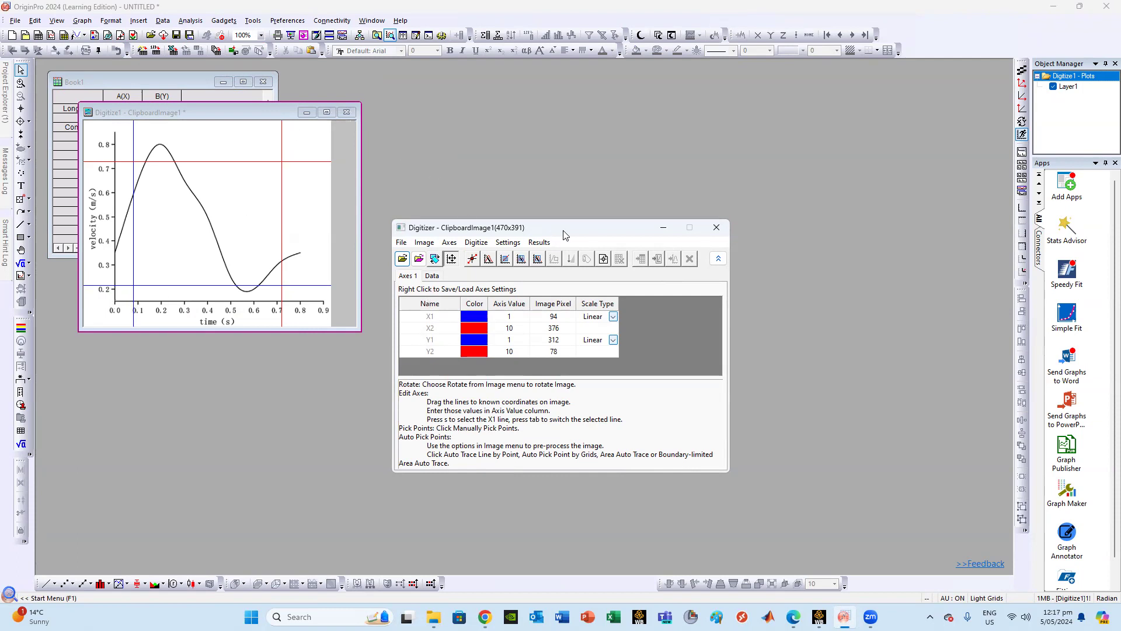
{"action": "left_click_drag", "start_coordinate": [565, 235], "coordinate": [838, 86]}
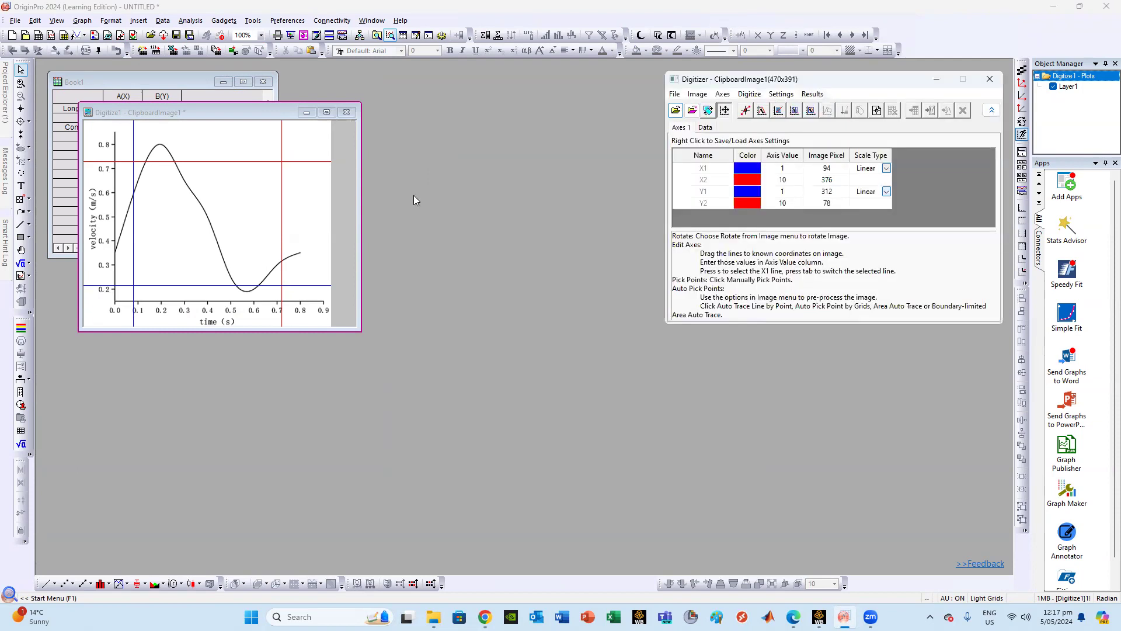
{"action": "left_click", "coordinate": [361, 330]}
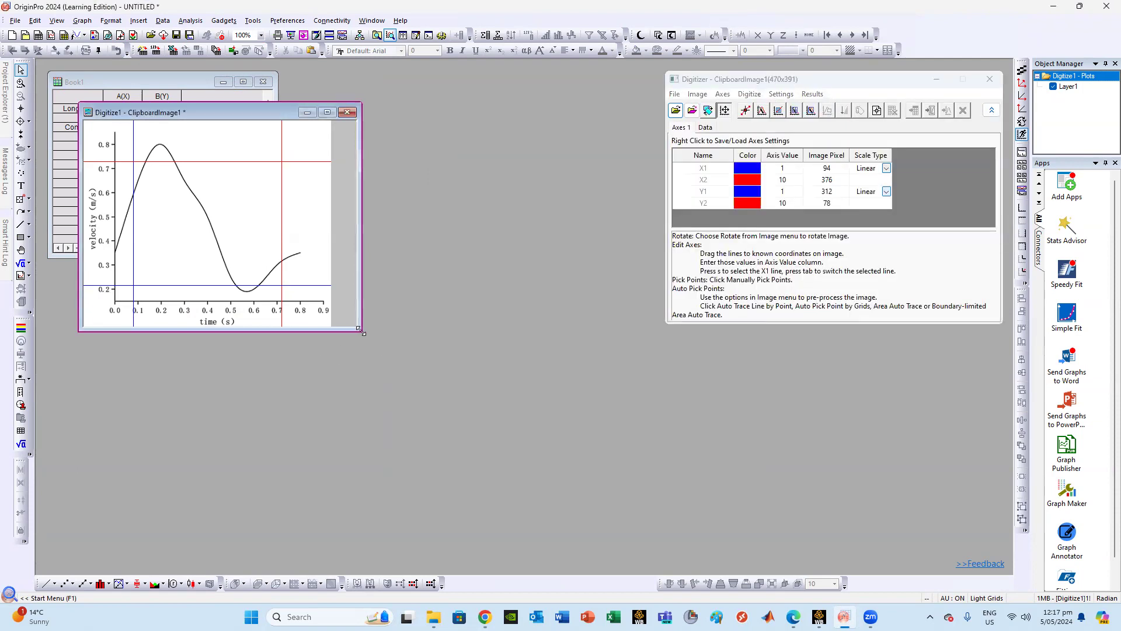
{"action": "left_click_drag", "start_coordinate": [360, 330], "coordinate": [599, 527]}
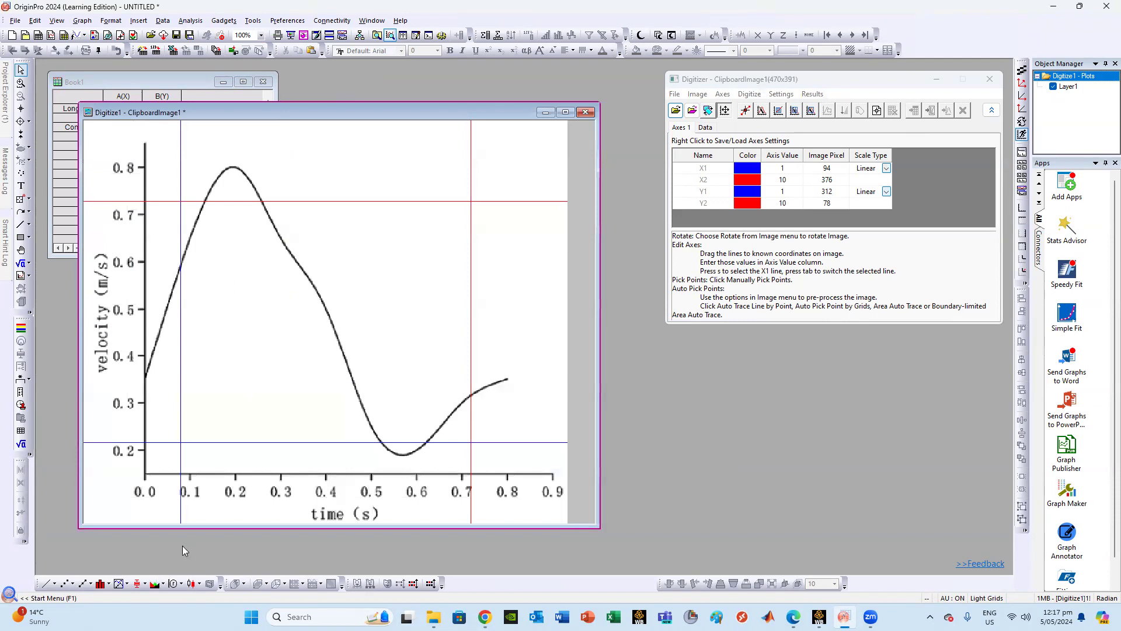
Align the X1 and X2 lines with the 0.0 and 0.9 time ticks and Y1 and Y2 with the velocity axis's lower and upper ends.
{"action": "left_click_drag", "start_coordinate": [180, 516], "coordinate": [145, 518]}
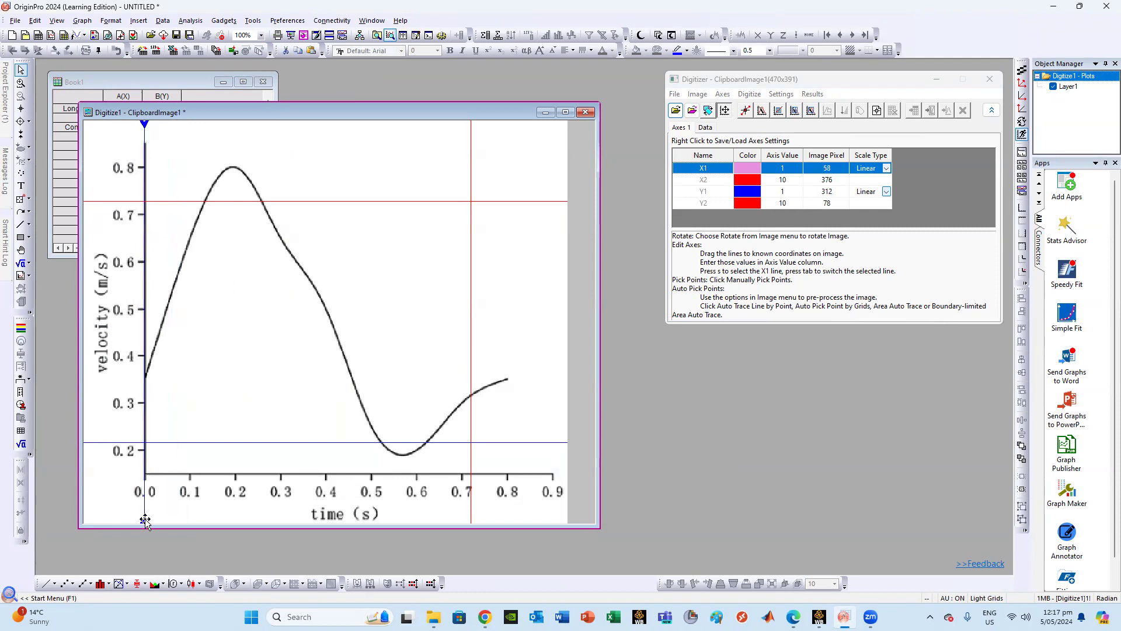
{"action": "left_click", "coordinate": [123, 445]}
{"action": "left_click_drag", "start_coordinate": [86, 442], "coordinate": [91, 474]}
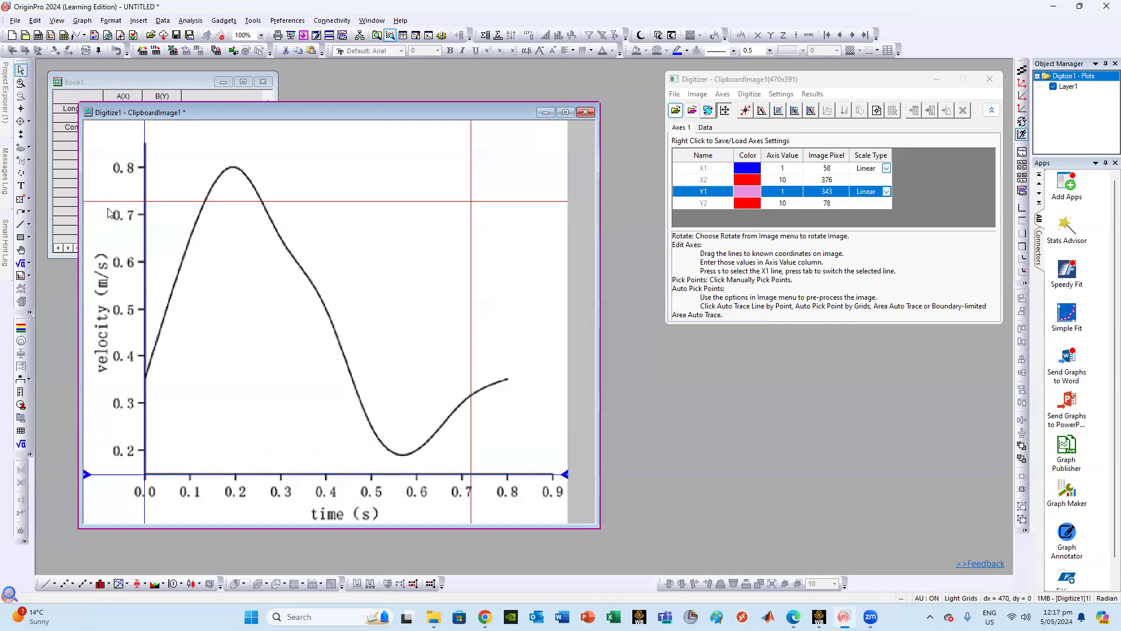
{"action": "left_click_drag", "start_coordinate": [115, 201], "coordinate": [121, 143]}
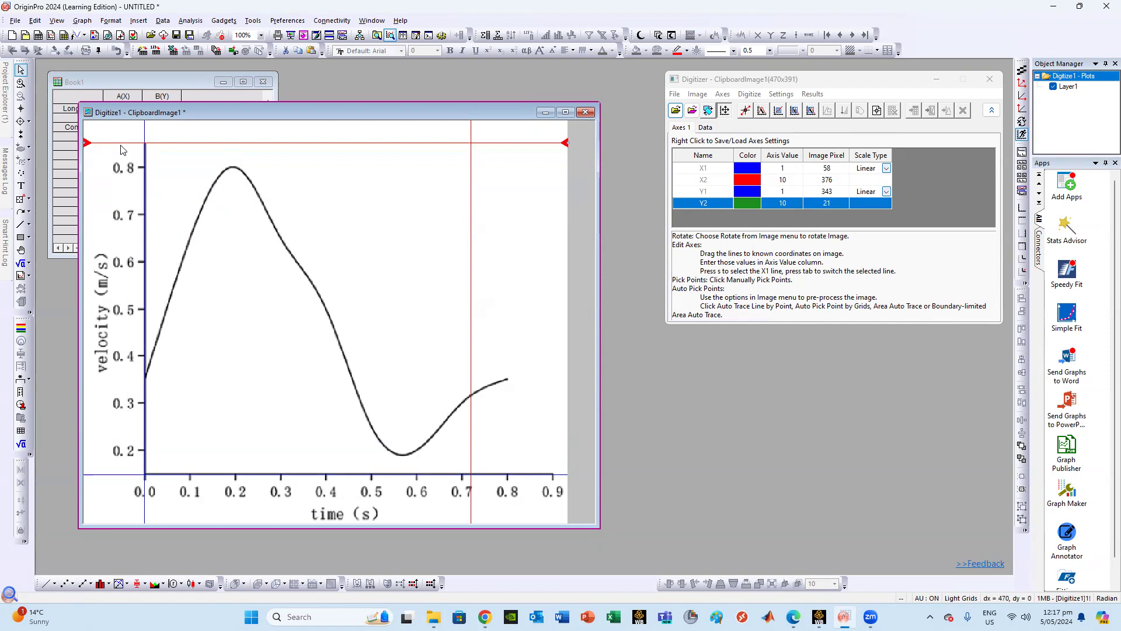
{"action": "left_click", "coordinate": [472, 520]}
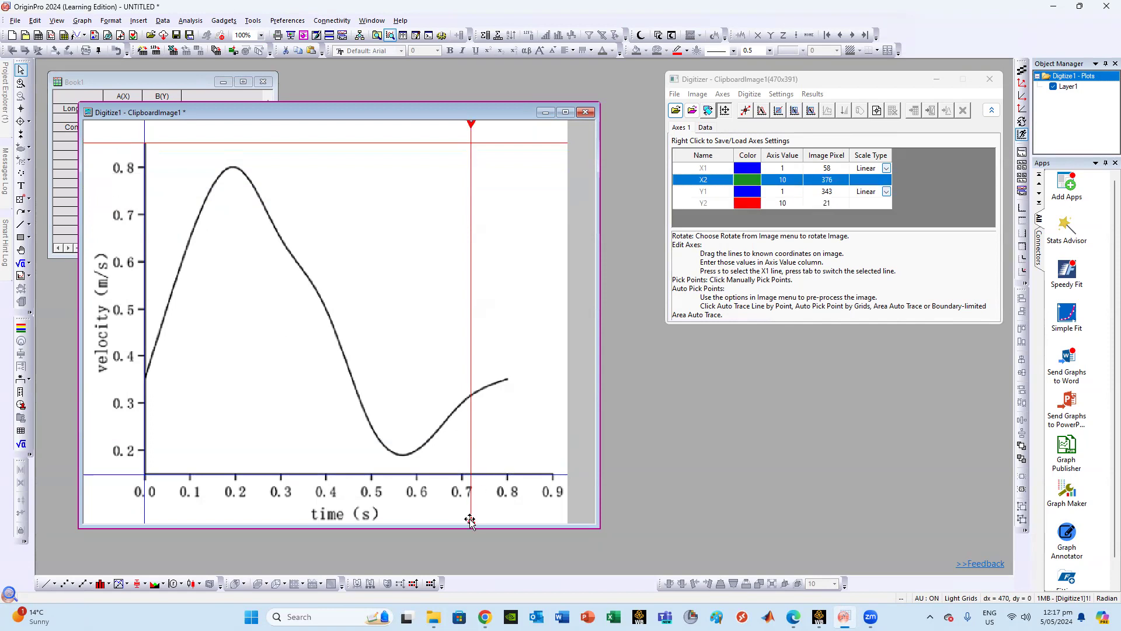
{"action": "left_click_drag", "start_coordinate": [471, 520], "coordinate": [553, 520]}
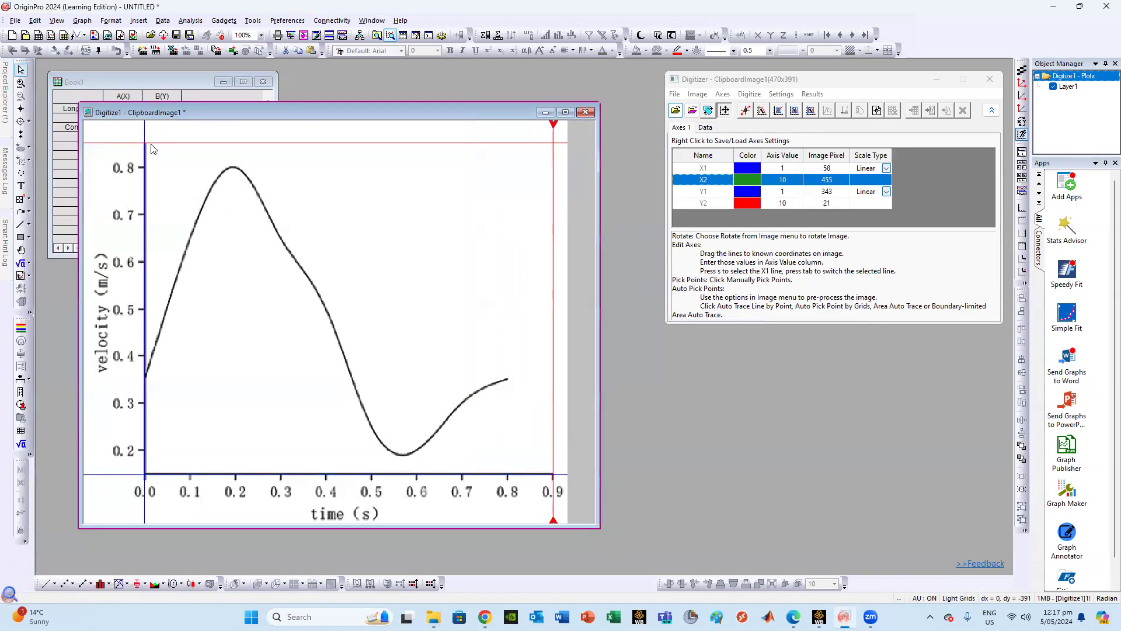
{"action": "mouse_move", "coordinate": [147, 144]}
{"action": "left_mouse_down"}
{"action": "mouse_move", "coordinate": [147, 165]}
{"action": "mouse_move", "coordinate": [150, 143]}
{"action": "left_mouse_up"}
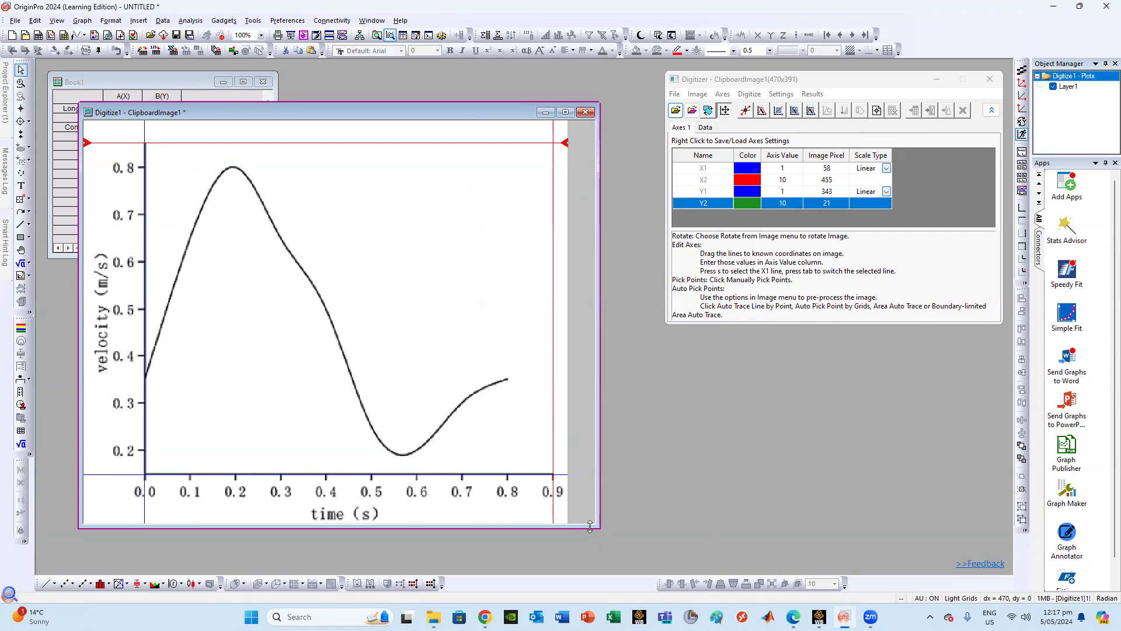
Enlarge the graph image window further and fine-tune the X1 line onto the velocity axis.
{"action": "left_click_drag", "start_coordinate": [599, 527], "coordinate": [641, 553]}
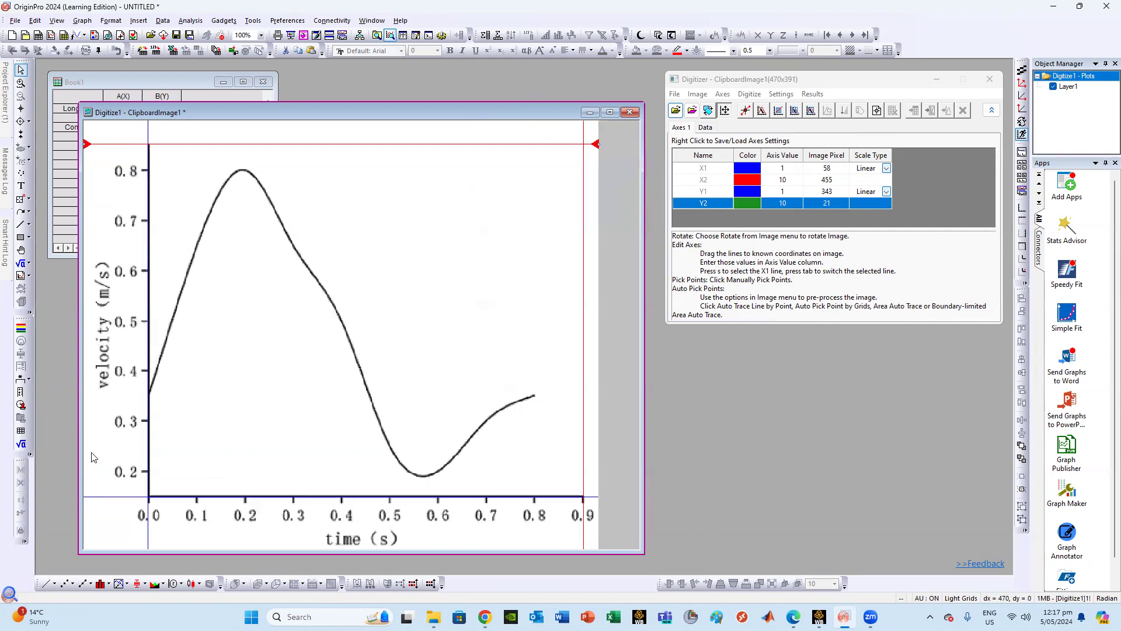
{"action": "left_click", "coordinate": [148, 546]}
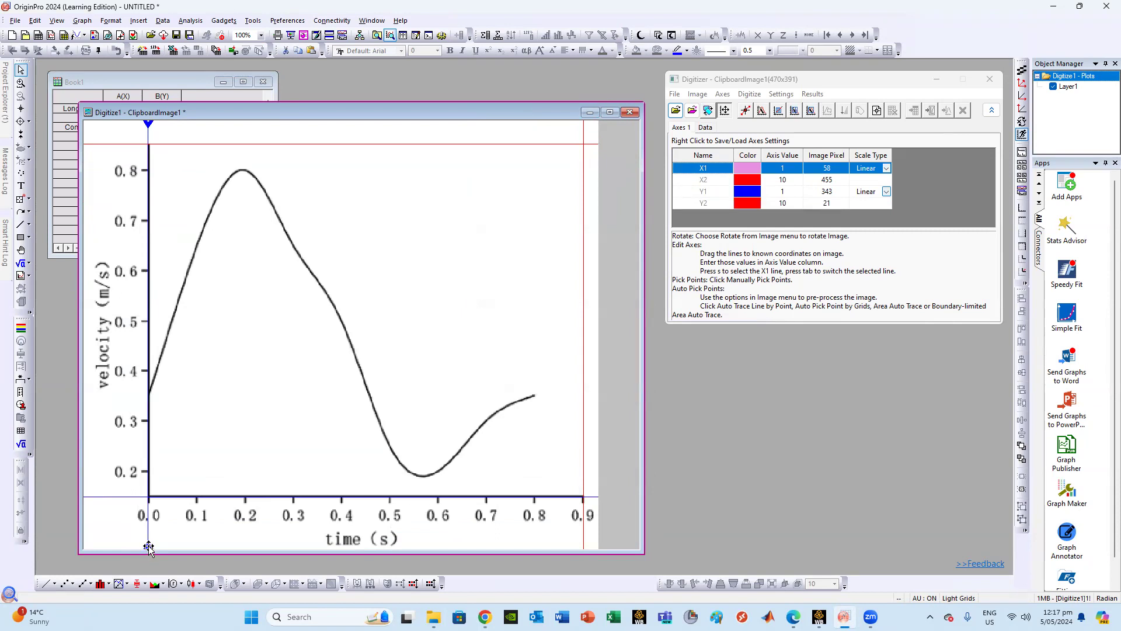
{"action": "left_click_drag", "start_coordinate": [148, 546], "coordinate": [149, 546]}
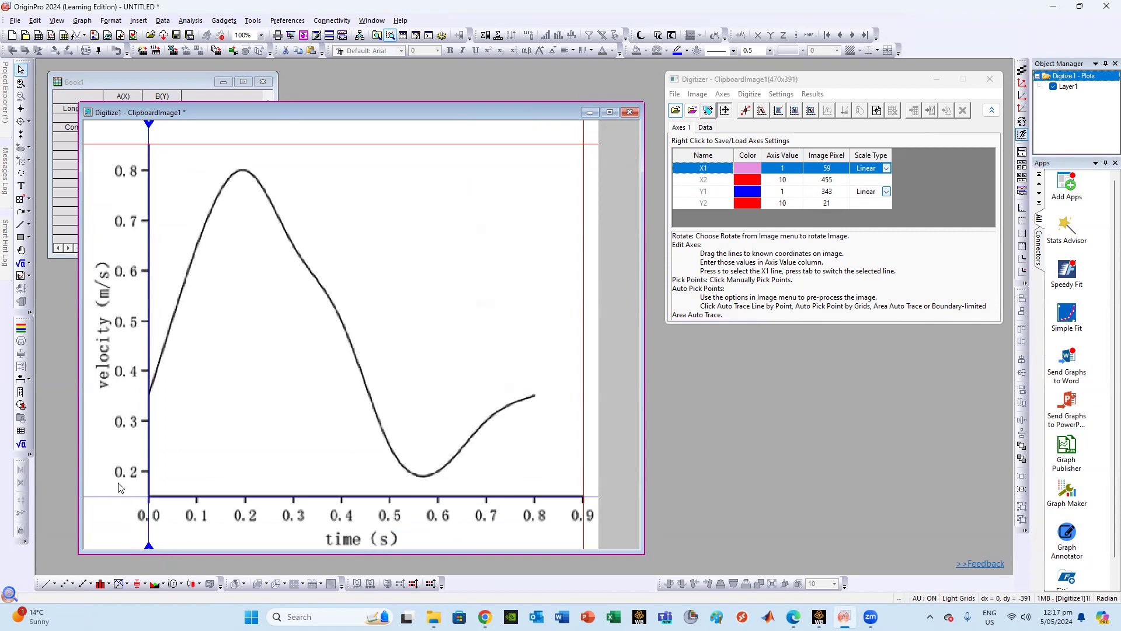
{"action": "left_click", "coordinate": [104, 501]}
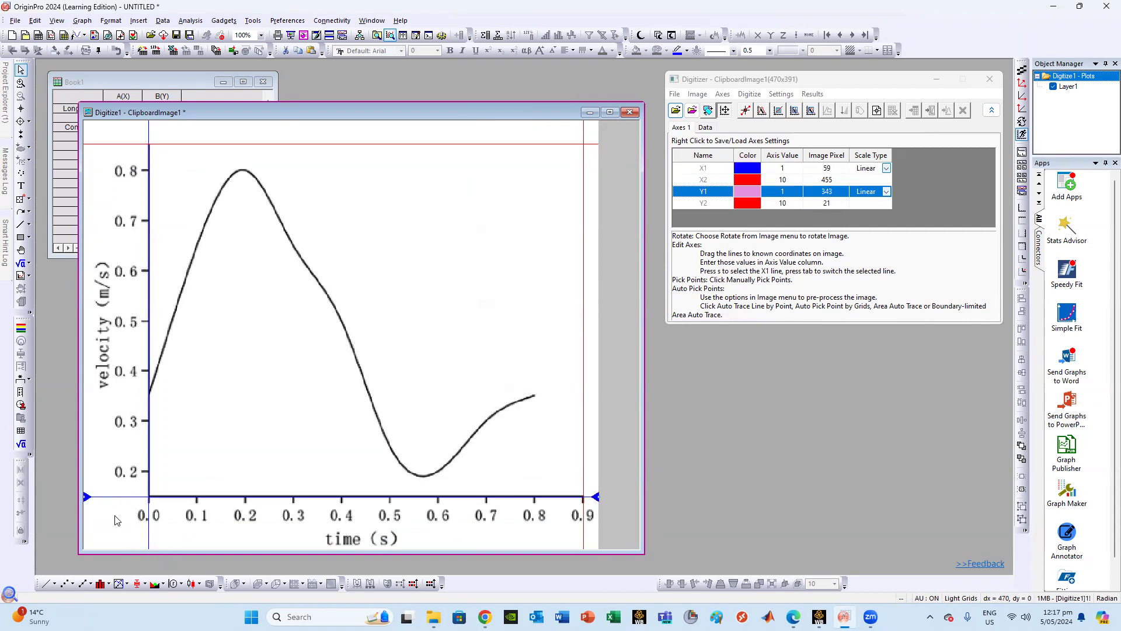
Set the axis values of the time calibration lines to 0 for X1 and 0.9 for X2.
{"action": "left_click", "coordinate": [149, 545]}
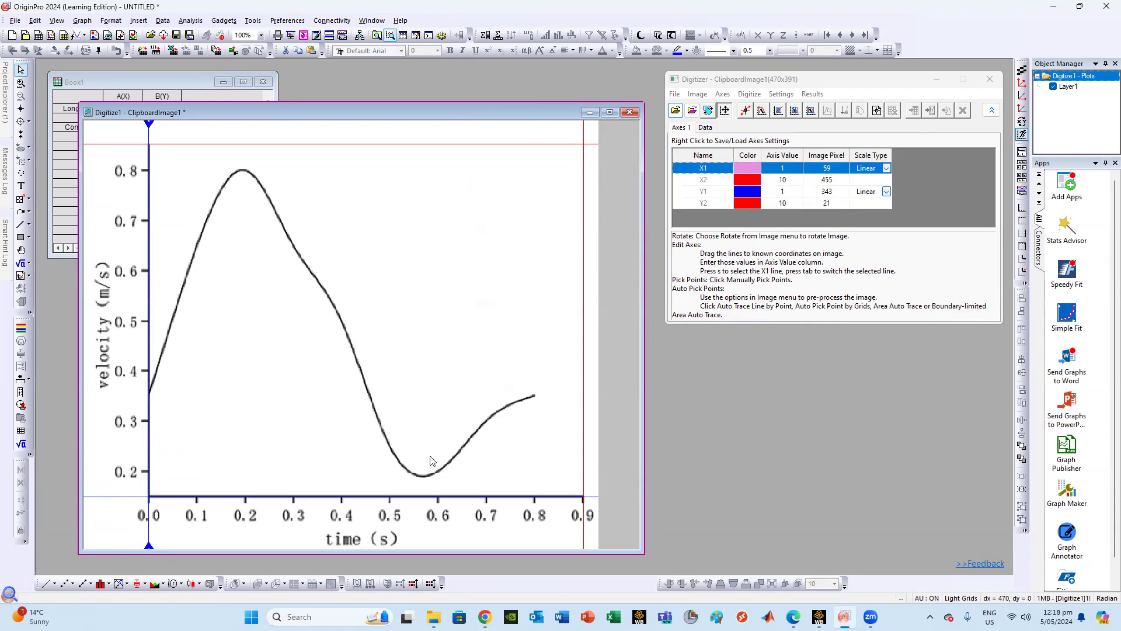
{"action": "left_click", "coordinate": [792, 169]}
{"action": "double_click", "coordinate": [792, 168]}
{"action": "left_click_drag", "start_coordinate": [778, 166], "coordinate": [763, 167]}
{"action": "type", "text": "0"}
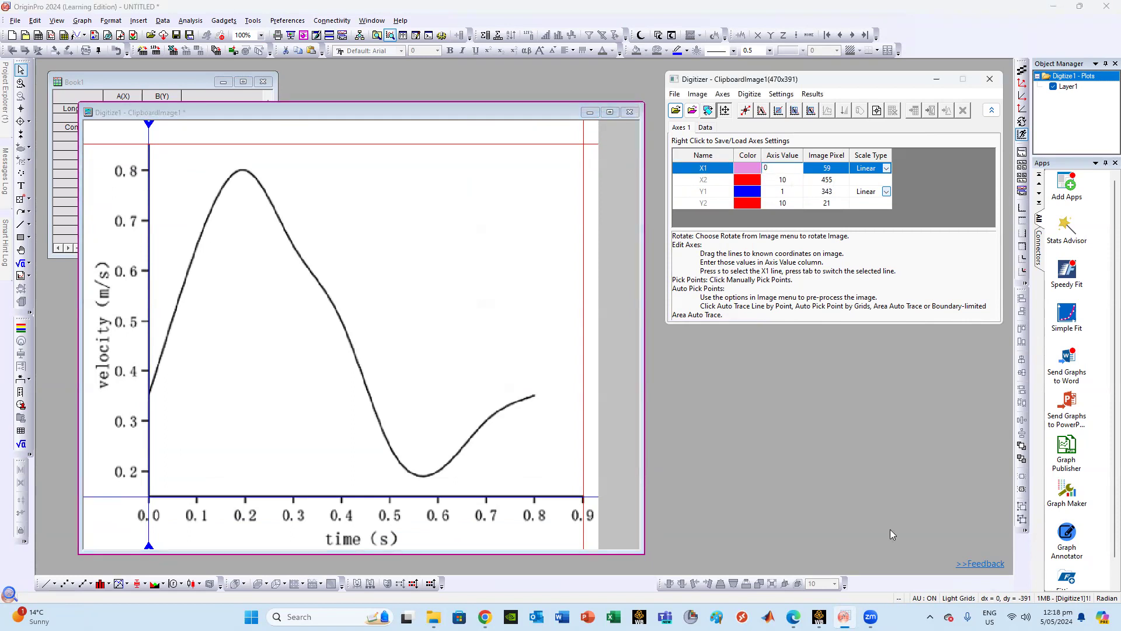
{"action": "left_click", "coordinate": [583, 542]}
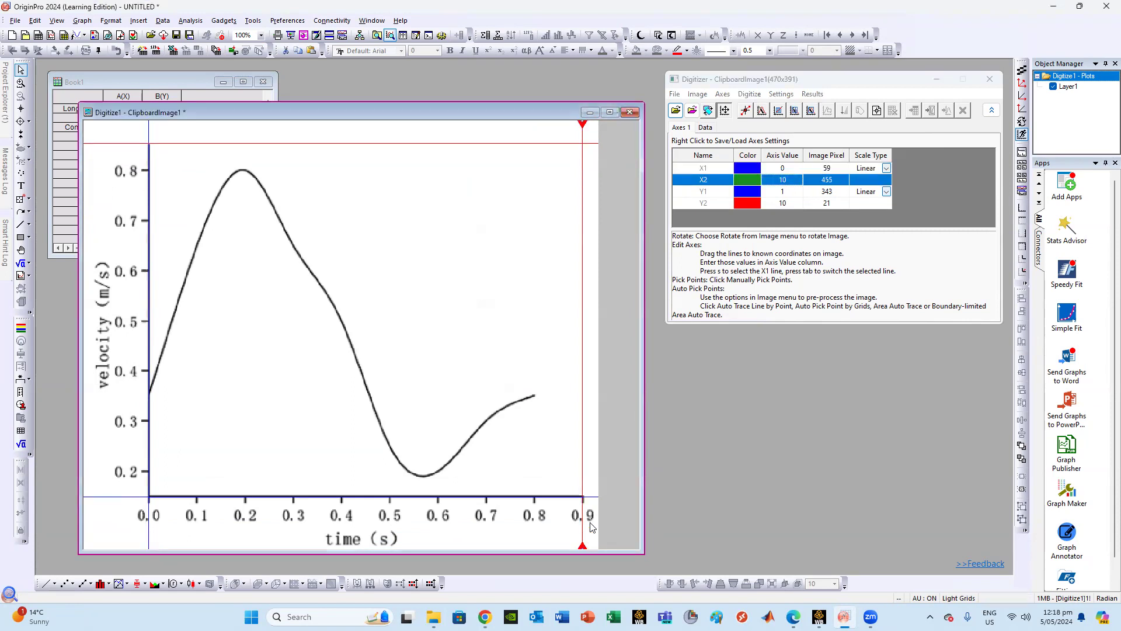
{"action": "left_click", "coordinate": [791, 182]}
{"action": "left_click", "coordinate": [792, 183]}
{"action": "type", "text": "0.9"}
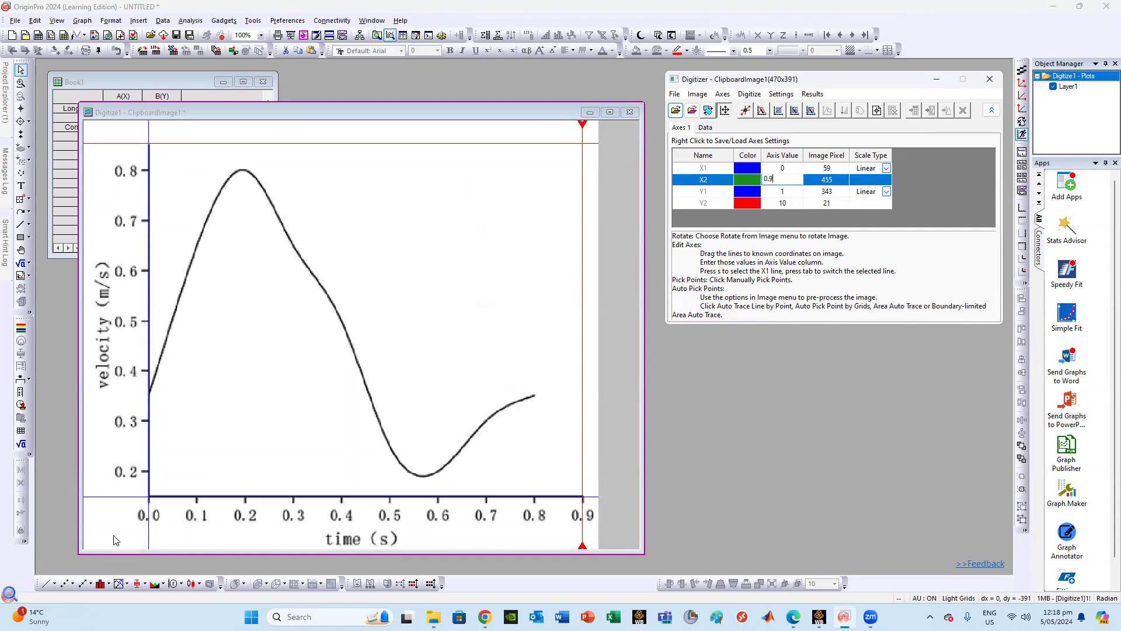
Set the axis values of the velocity calibration lines to 0.15 for Y1 and 0.85 for Y2.
{"action": "left_click", "coordinate": [120, 497]}
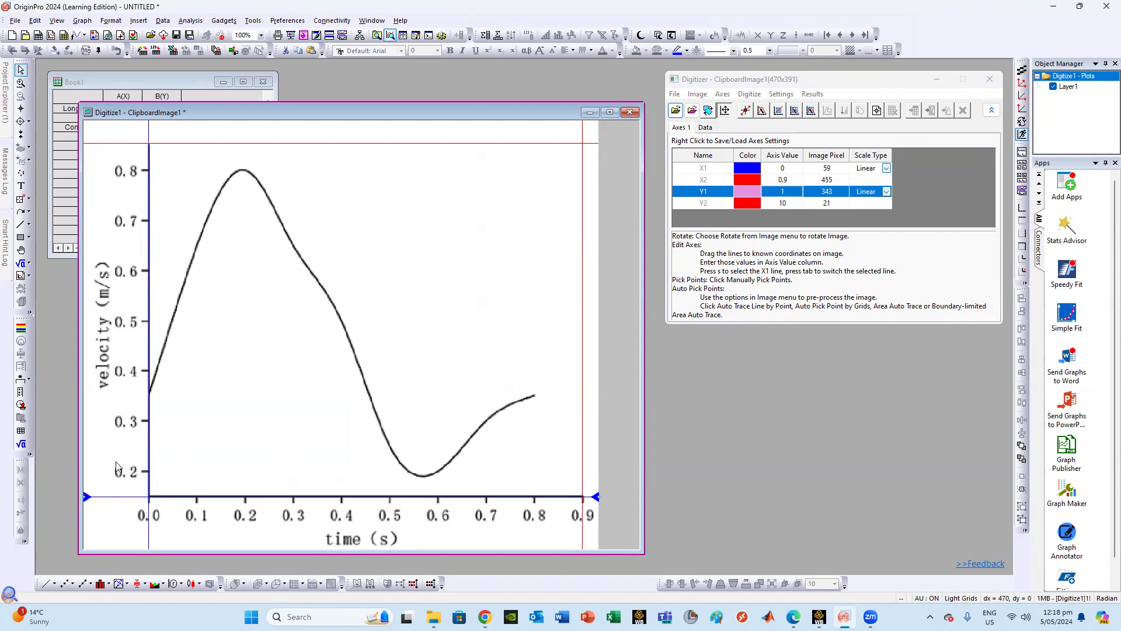
{"action": "left_click", "coordinate": [785, 195]}
{"action": "left_click", "coordinate": [785, 194]}
{"action": "type", "text": "0.15"}
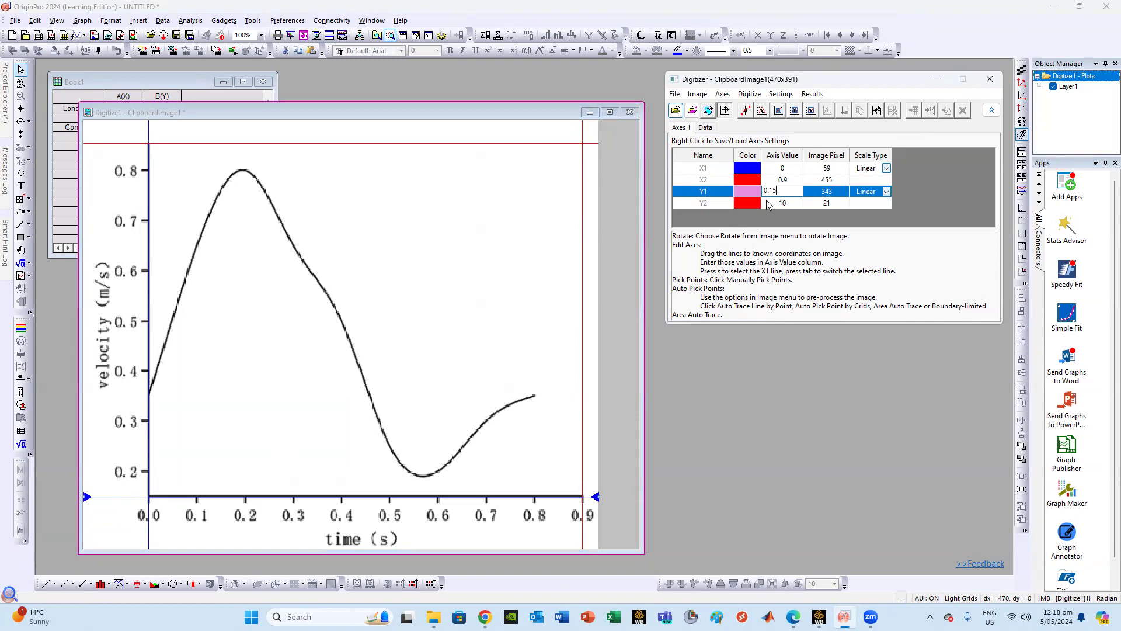
{"action": "left_click", "coordinate": [768, 204]}
{"action": "type", "text": "0.85"}
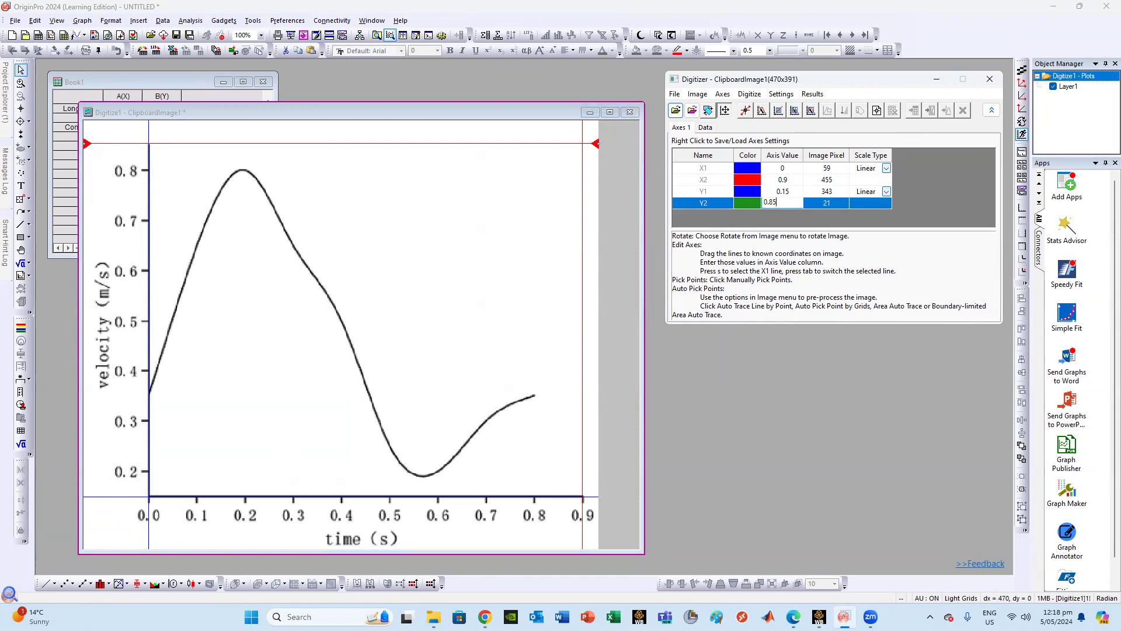
{"action": "left_click", "coordinate": [818, 219]}
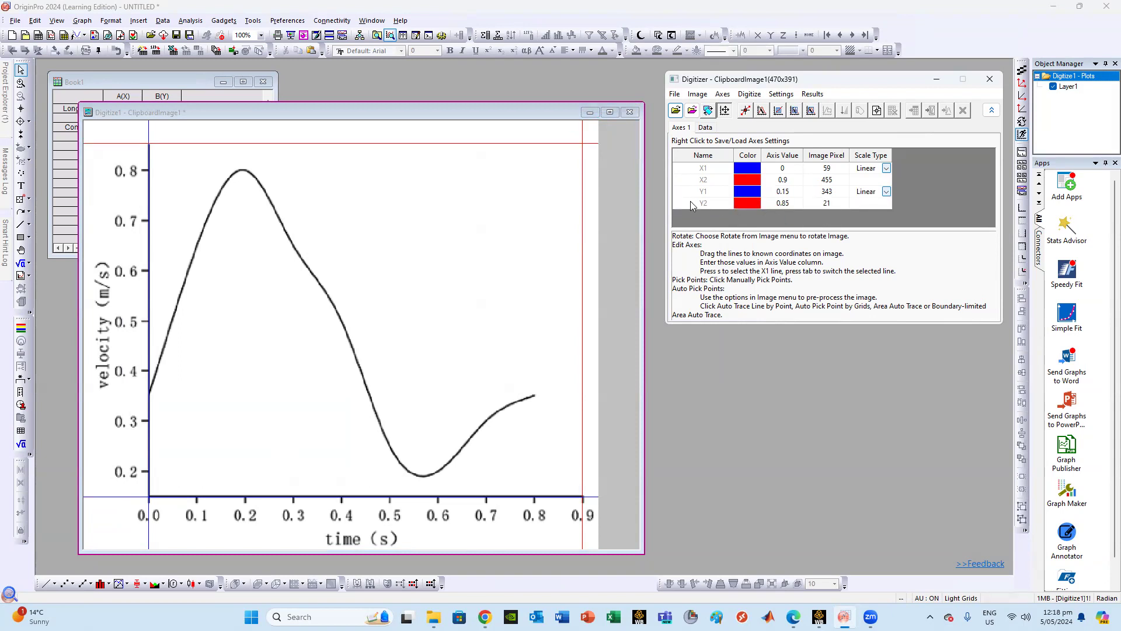
Start manual point picking and mark five points on the velocity curve's initial rise, from 0 s to about 0.15 s.
{"action": "left_click", "coordinate": [746, 111]}
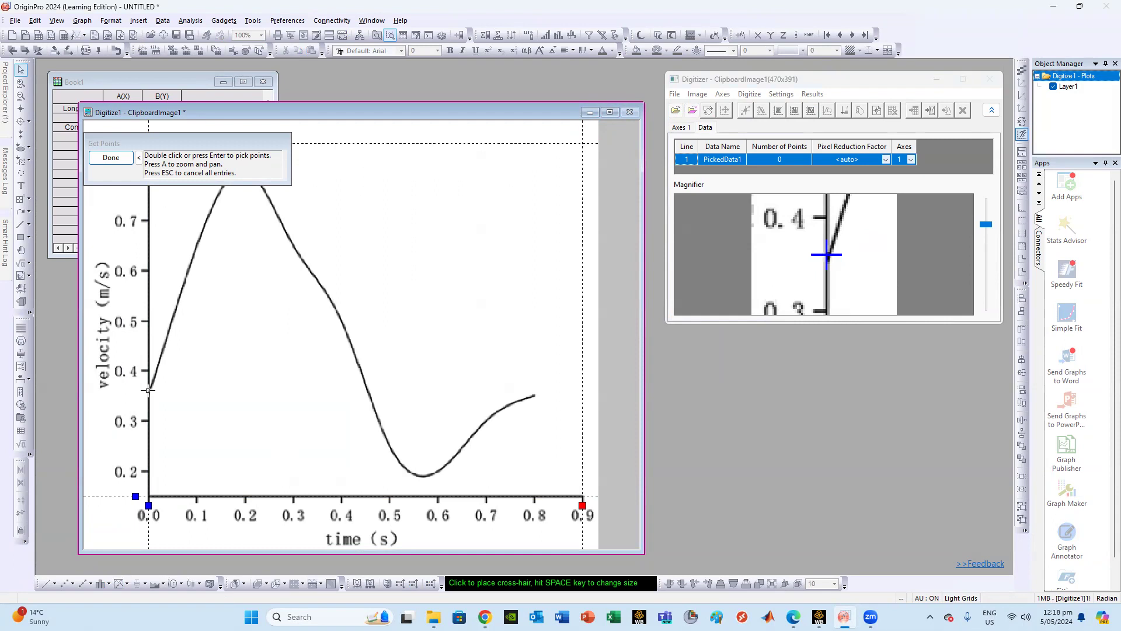
{"action": "double_click", "coordinate": [149, 390]}
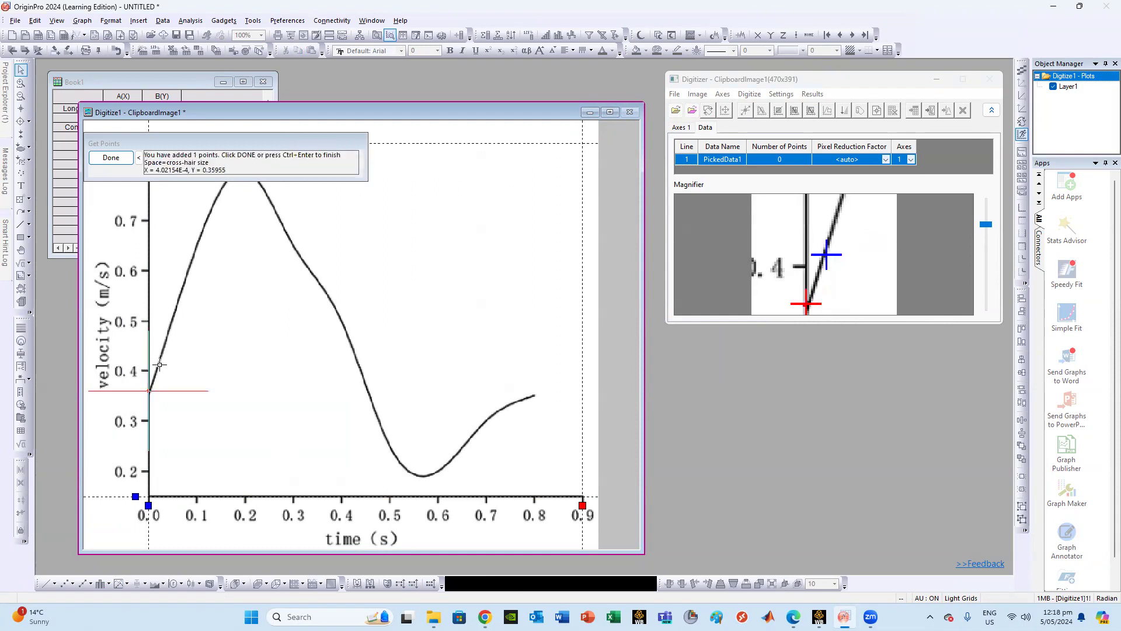
{"action": "double_click", "coordinate": [157, 366]}
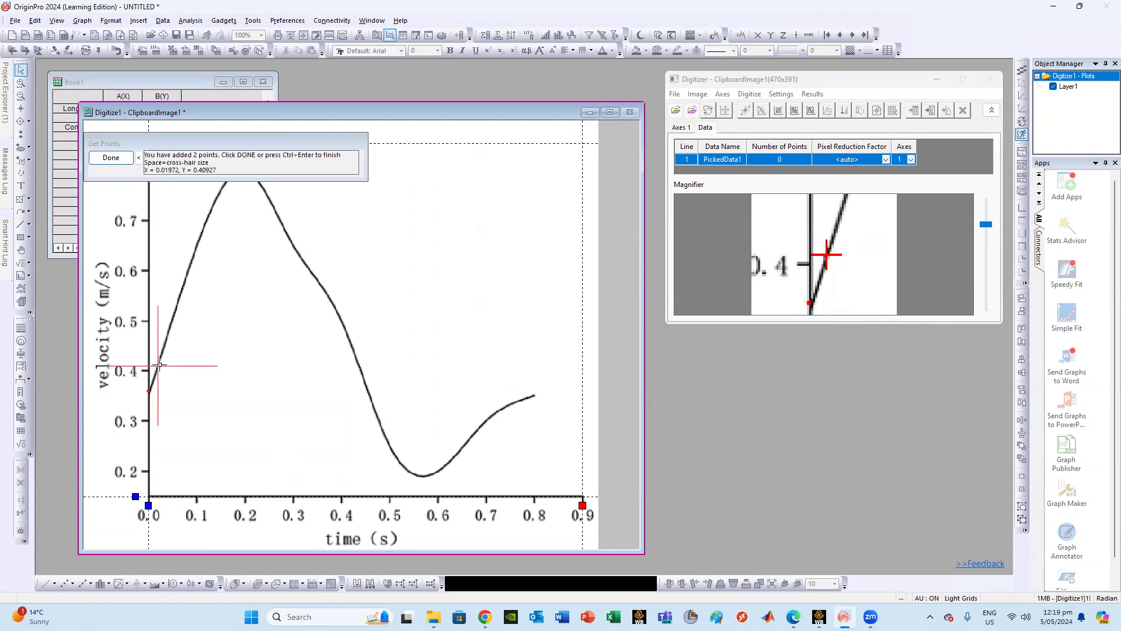
{"action": "double_click", "coordinate": [180, 293]}
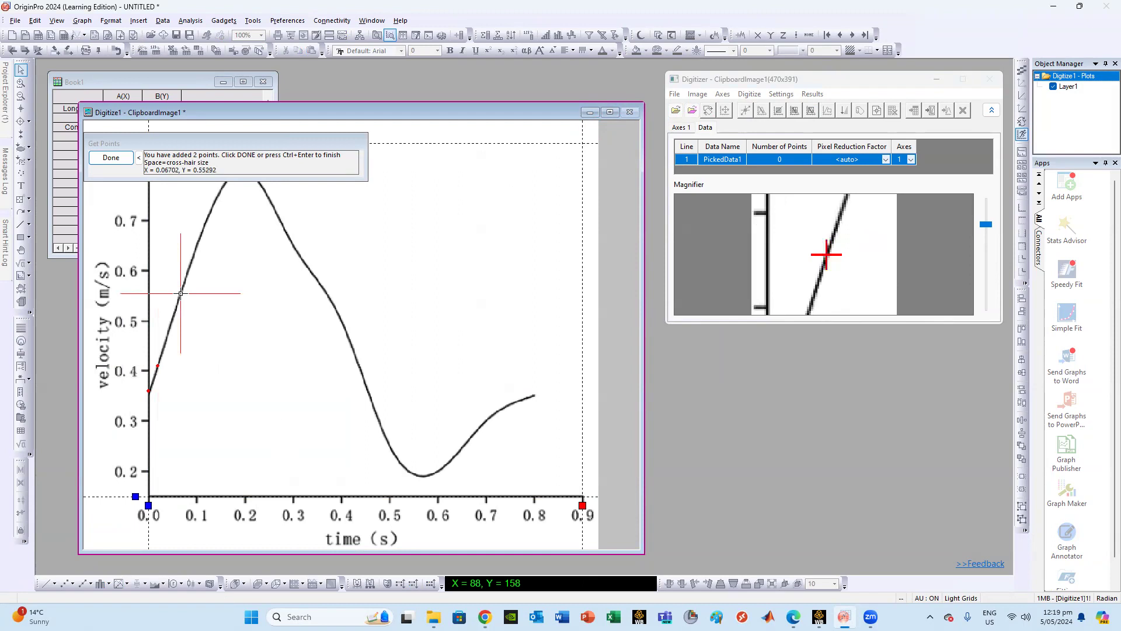
{"action": "double_click", "coordinate": [203, 233]}
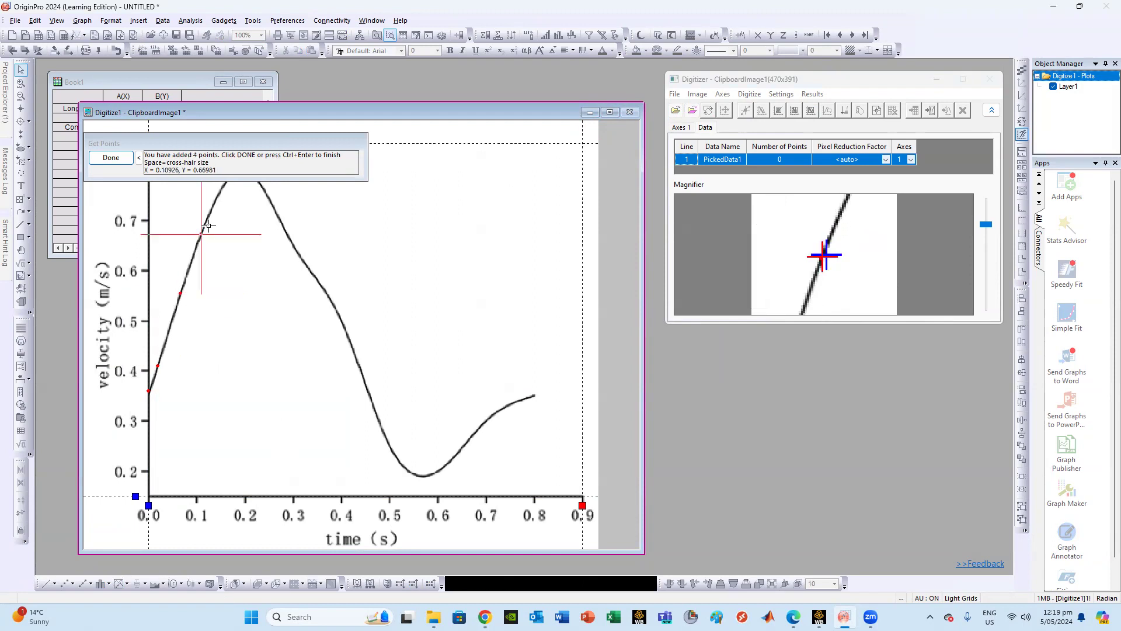
{"action": "double_click", "coordinate": [220, 189]}
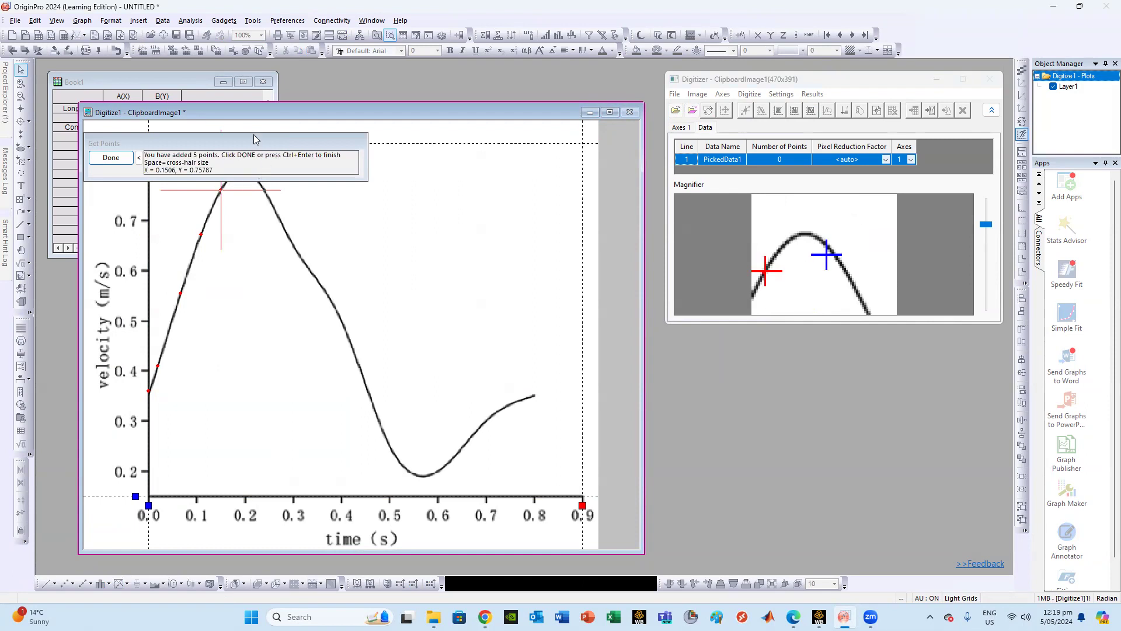
Move the point-picking dialog clear of the curve's peak and pick points over the peak from about 0.17 s to 0.22 s.
{"action": "left_click_drag", "start_coordinate": [254, 135], "coordinate": [479, 140]}
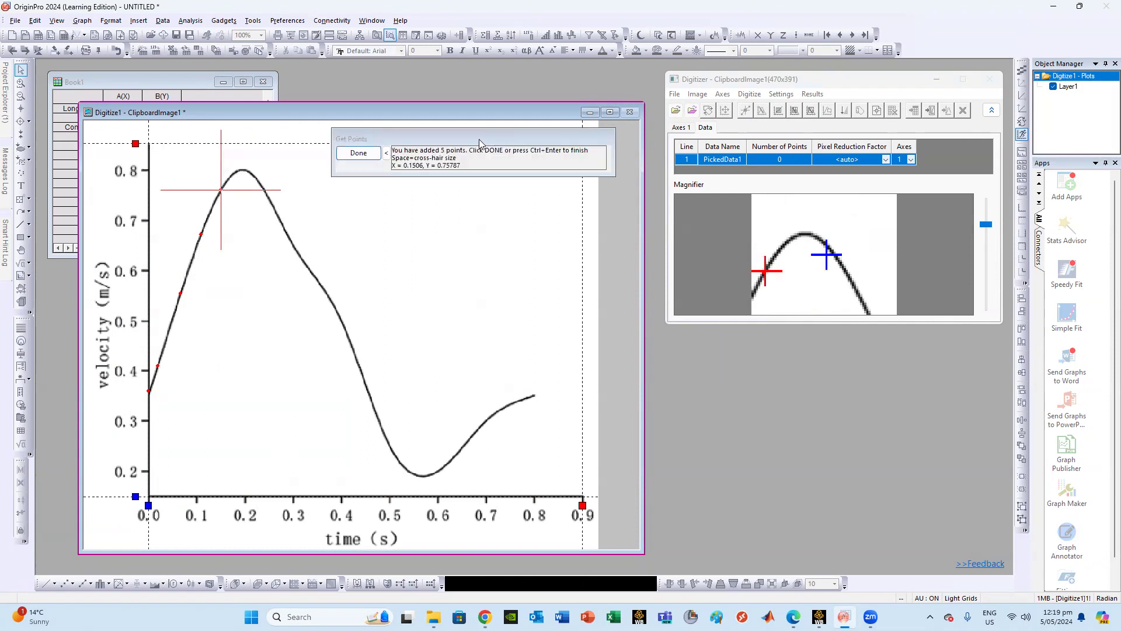
{"action": "left_click", "coordinate": [220, 190]}
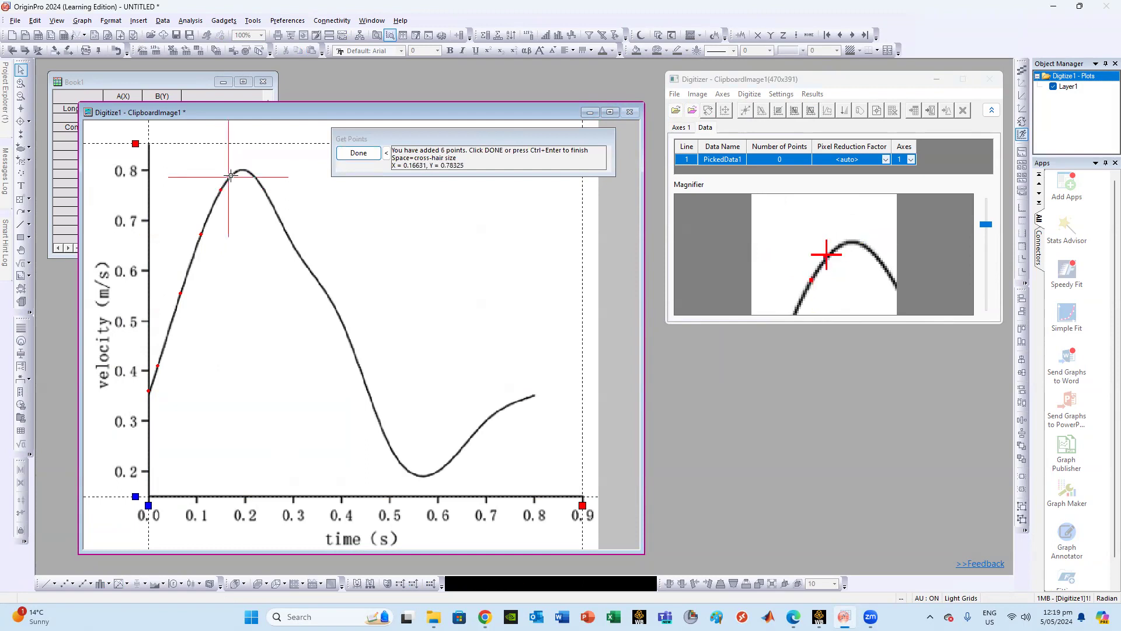
{"action": "left_click", "coordinate": [229, 177]}
{"action": "left_click", "coordinate": [236, 171]}
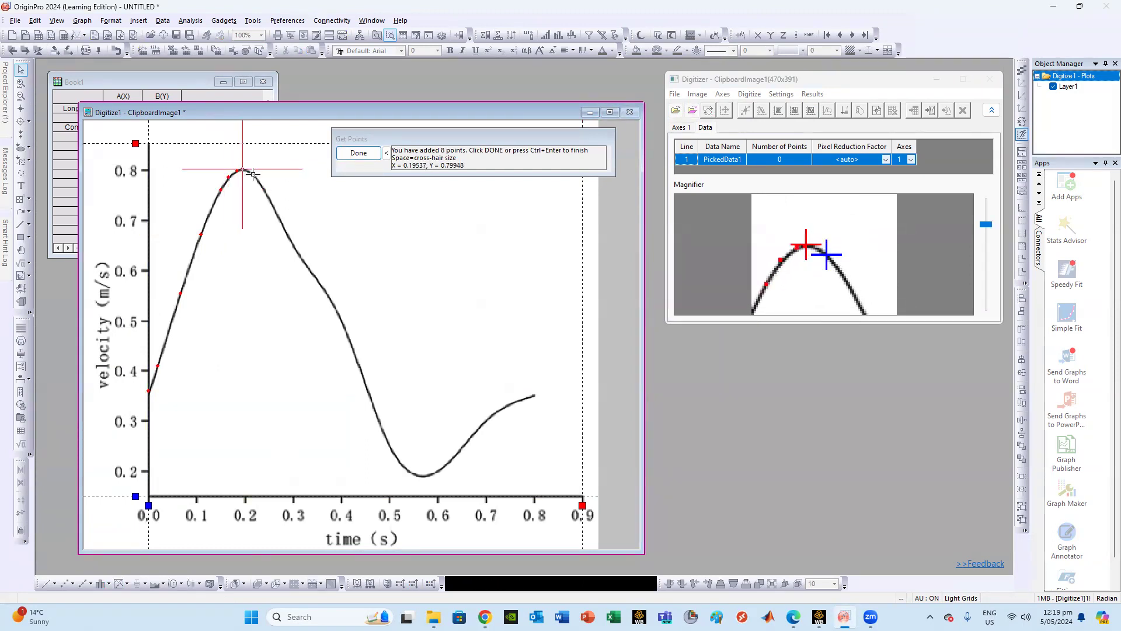
{"action": "left_click", "coordinate": [252, 174]}
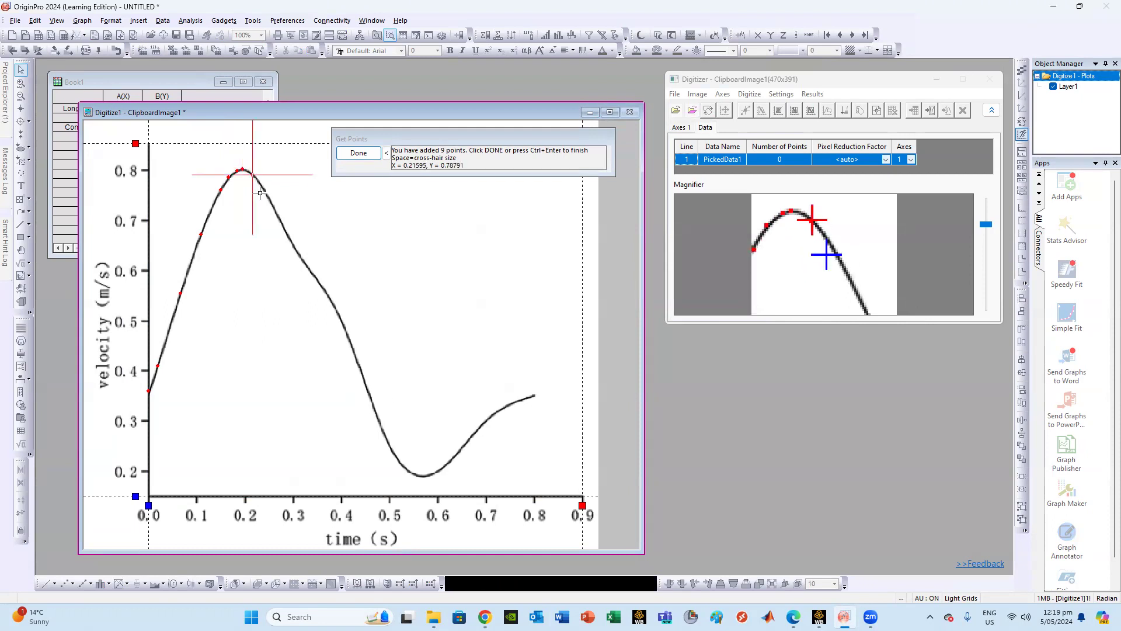
Pick seven points down the upper part of the falling curve, from about 0.25 s to 0.37 s.
{"action": "left_click", "coordinate": [266, 193]}
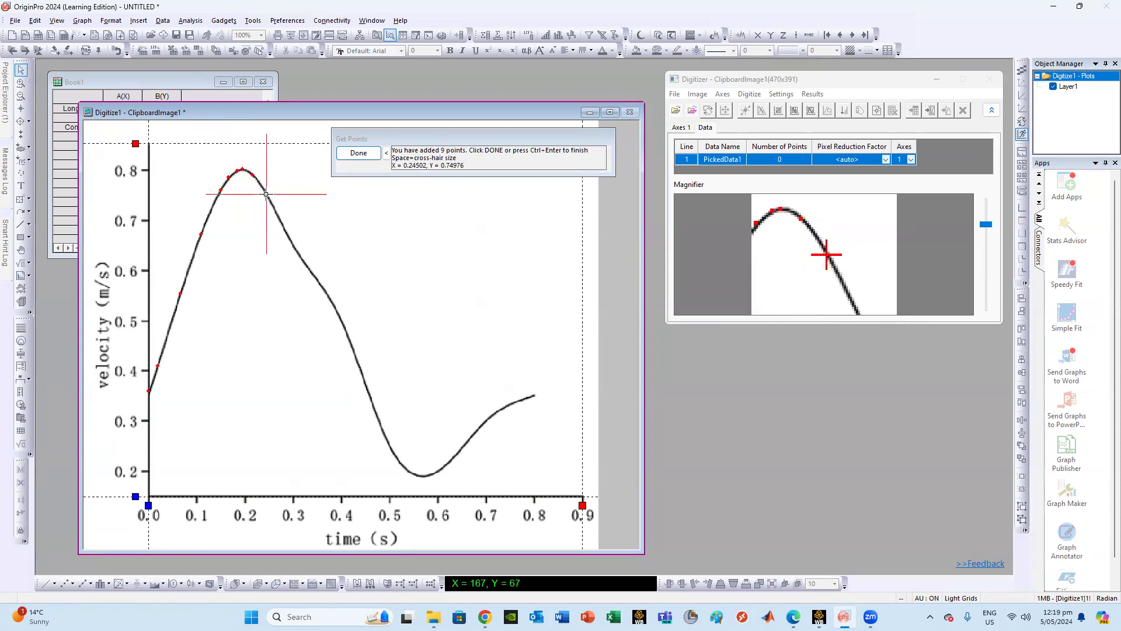
{"action": "left_click", "coordinate": [281, 224]}
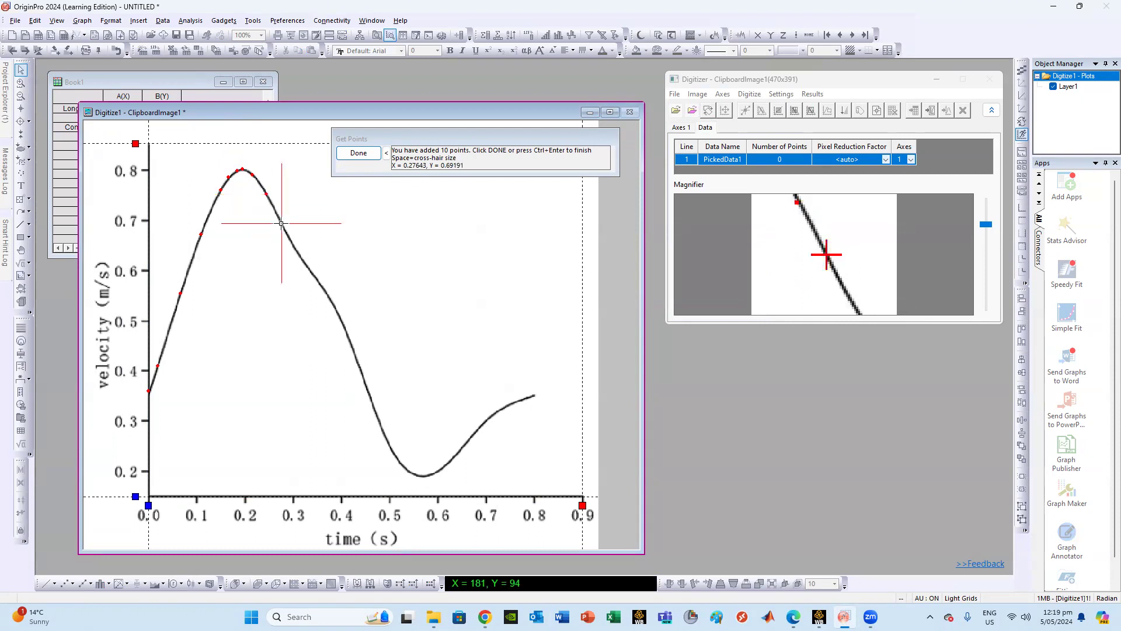
{"action": "left_click", "coordinate": [289, 237]}
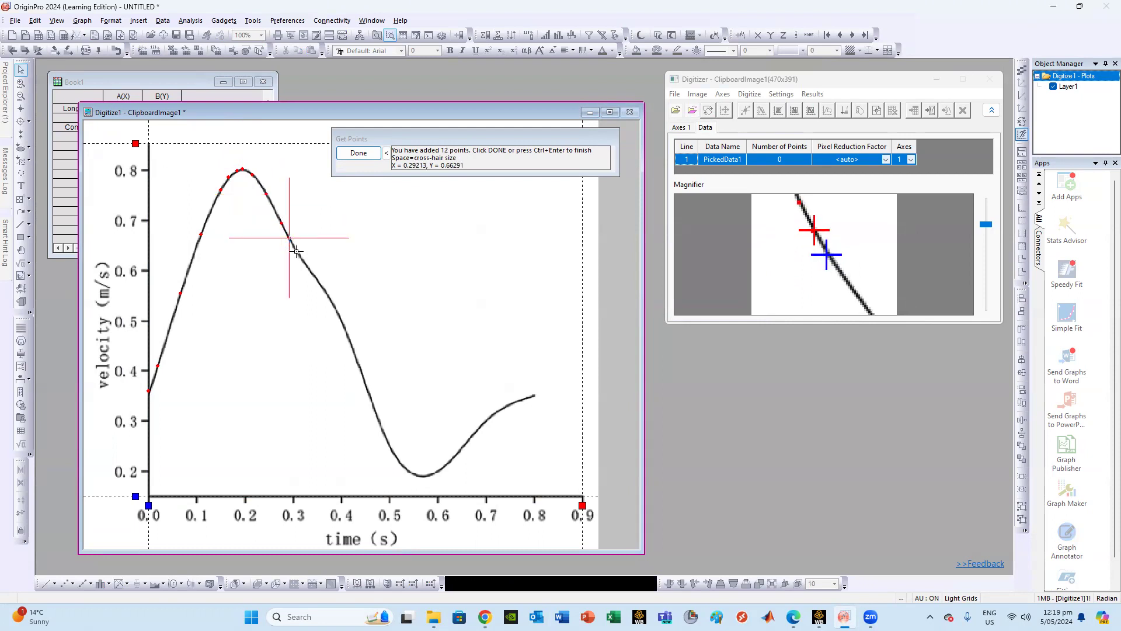
{"action": "left_click", "coordinate": [298, 252]}
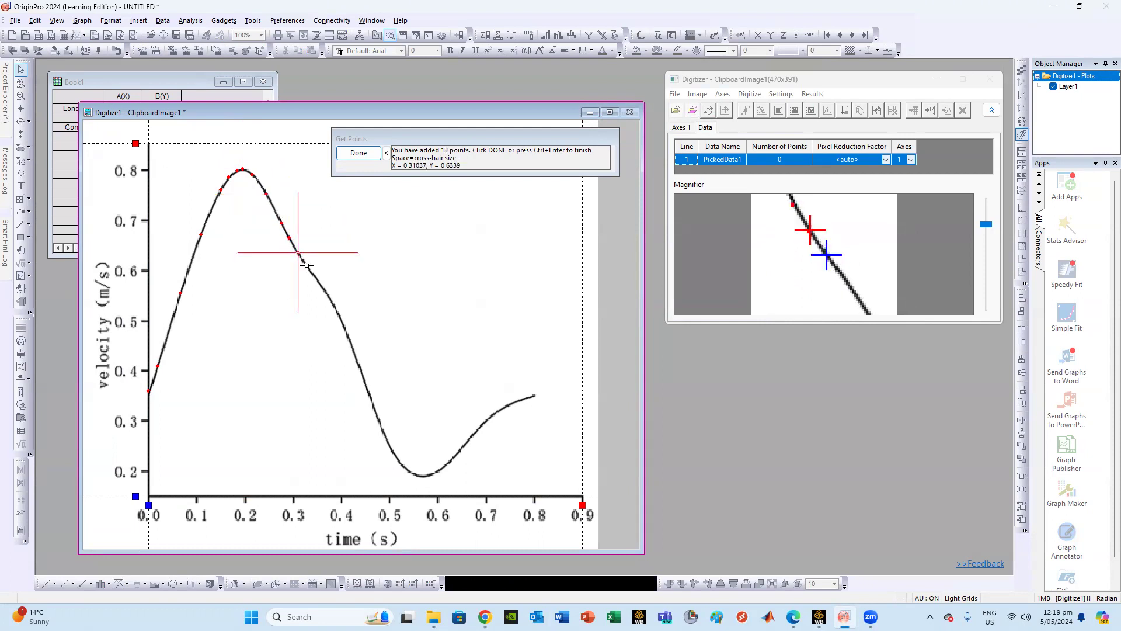
{"action": "left_click", "coordinate": [307, 265]}
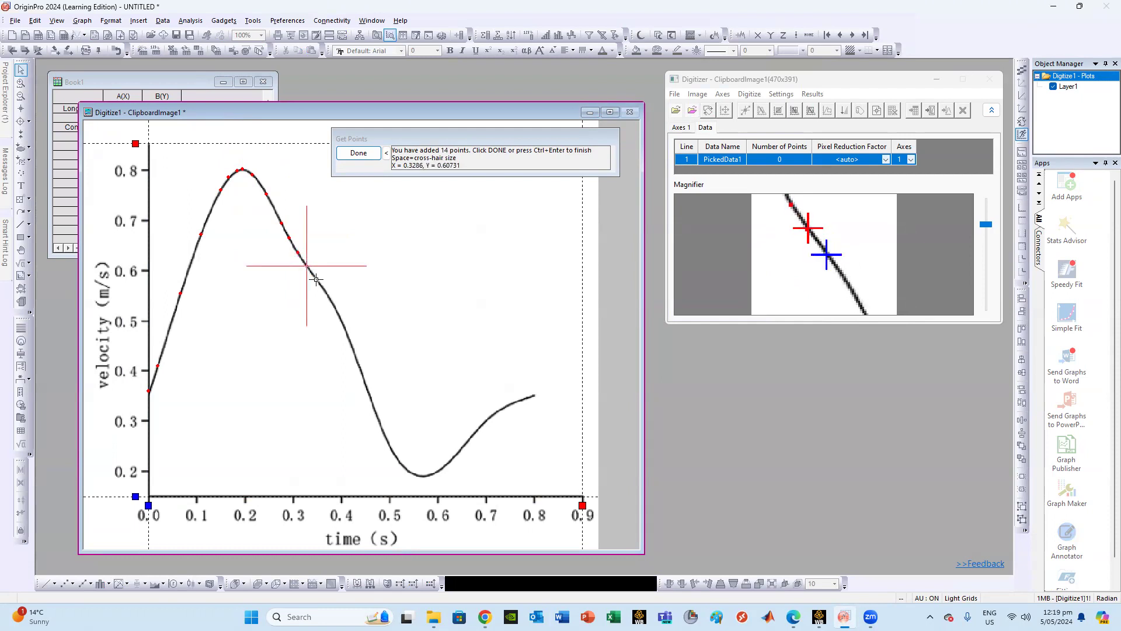
{"action": "left_click", "coordinate": [318, 281]}
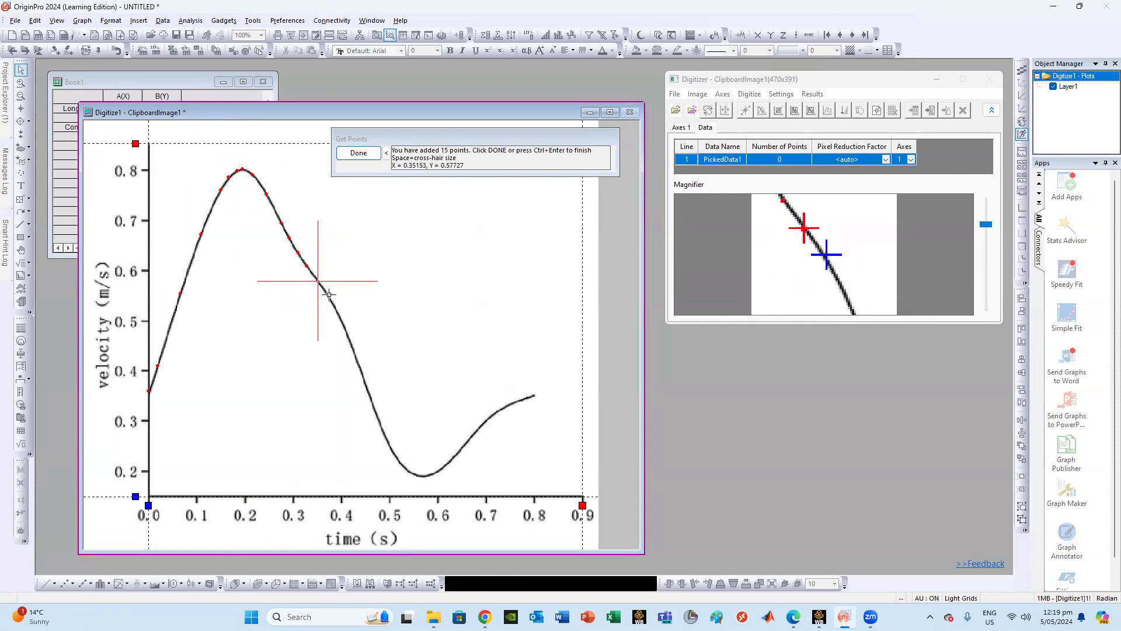
{"action": "left_click", "coordinate": [327, 294]}
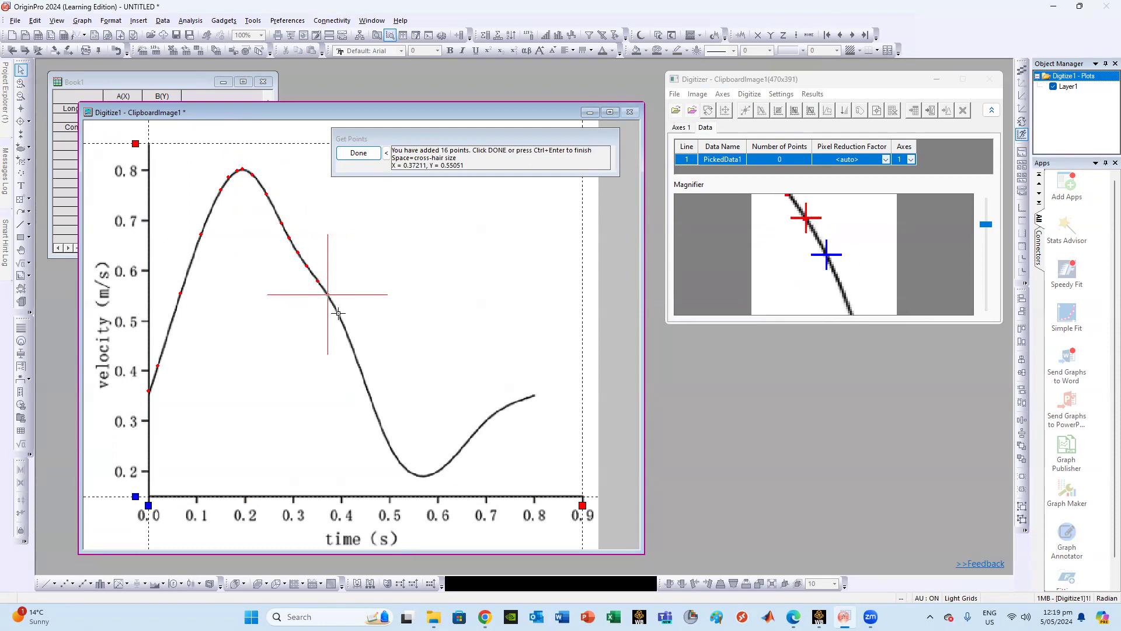
Pick six points down the steep lower part of the falling curve, from about 0.39 s to 0.51 s.
{"action": "left_click", "coordinate": [338, 313]}
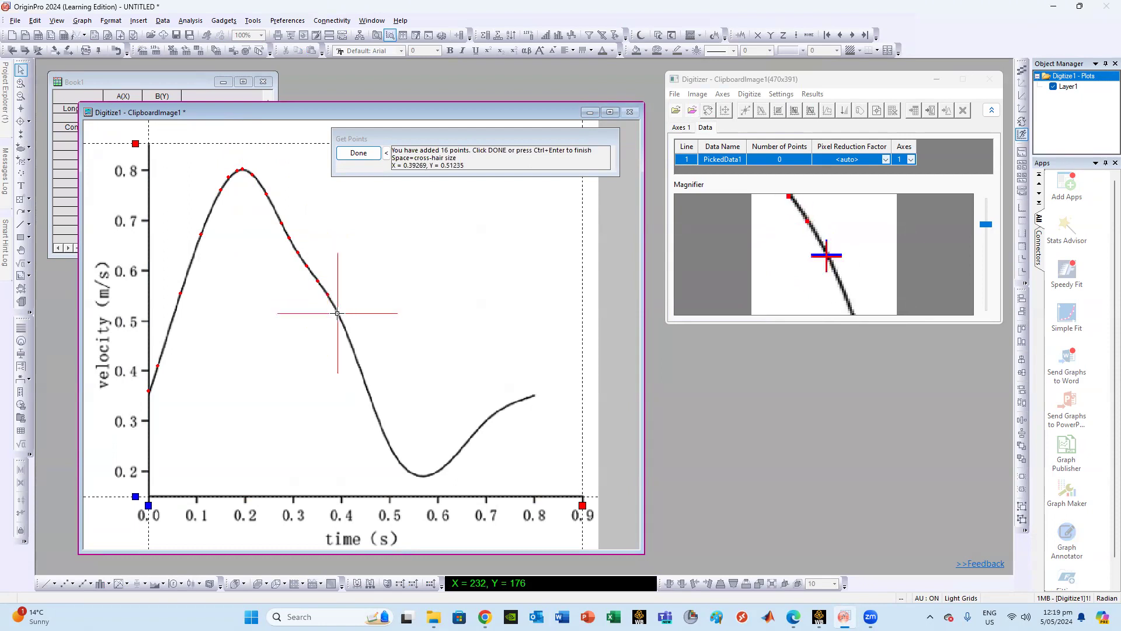
{"action": "left_click", "coordinate": [351, 345]}
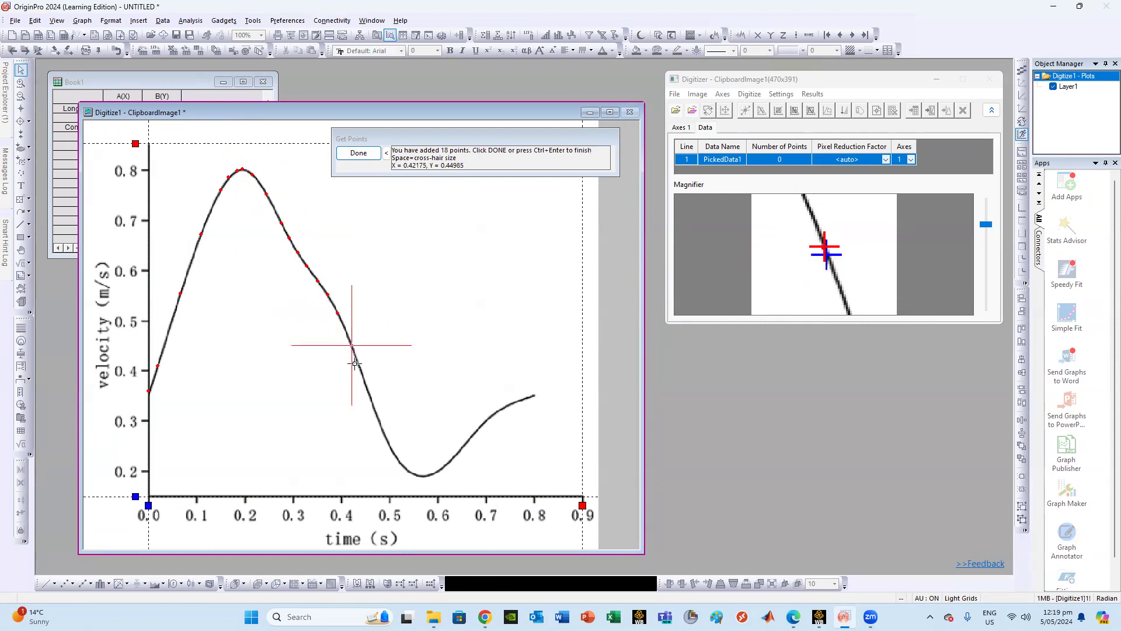
{"action": "left_click", "coordinate": [363, 379]}
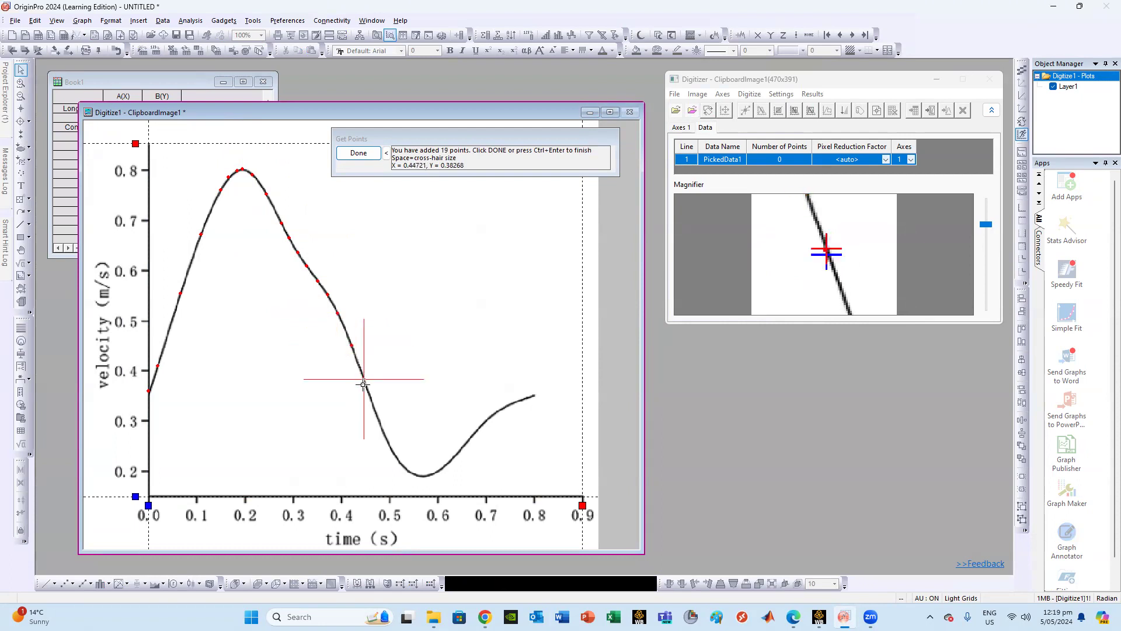
{"action": "left_click", "coordinate": [372, 404]}
{"action": "left_click", "coordinate": [385, 434]}
{"action": "left_click", "coordinate": [395, 456]}
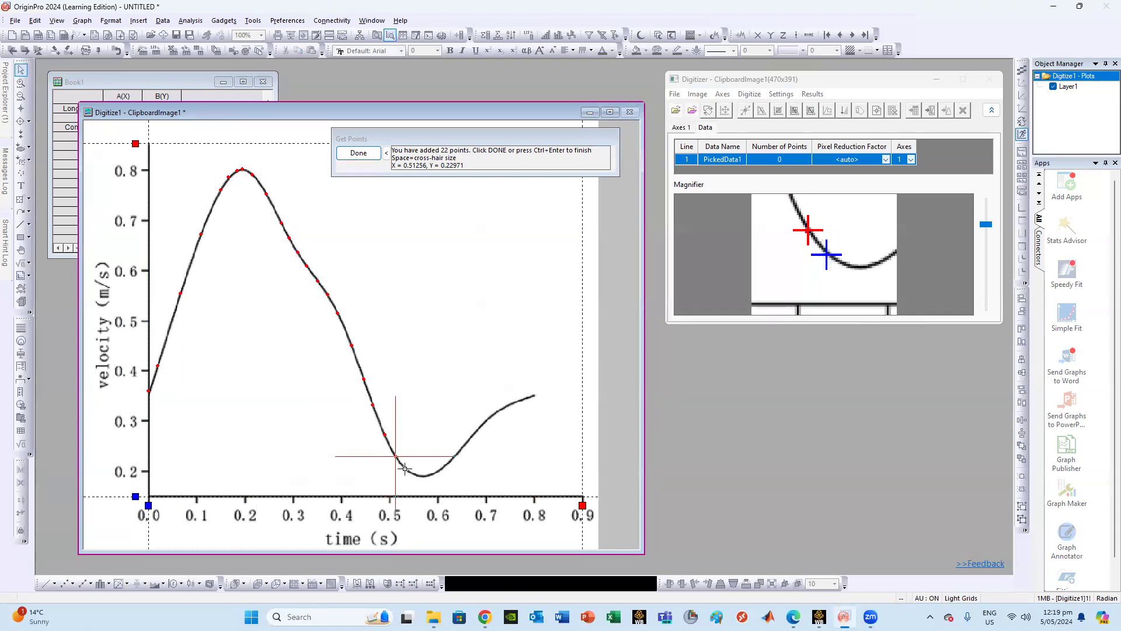
Pick five points around the curve's trough, from about 0.54 s to 0.63 s.
{"action": "left_click", "coordinate": [406, 468]}
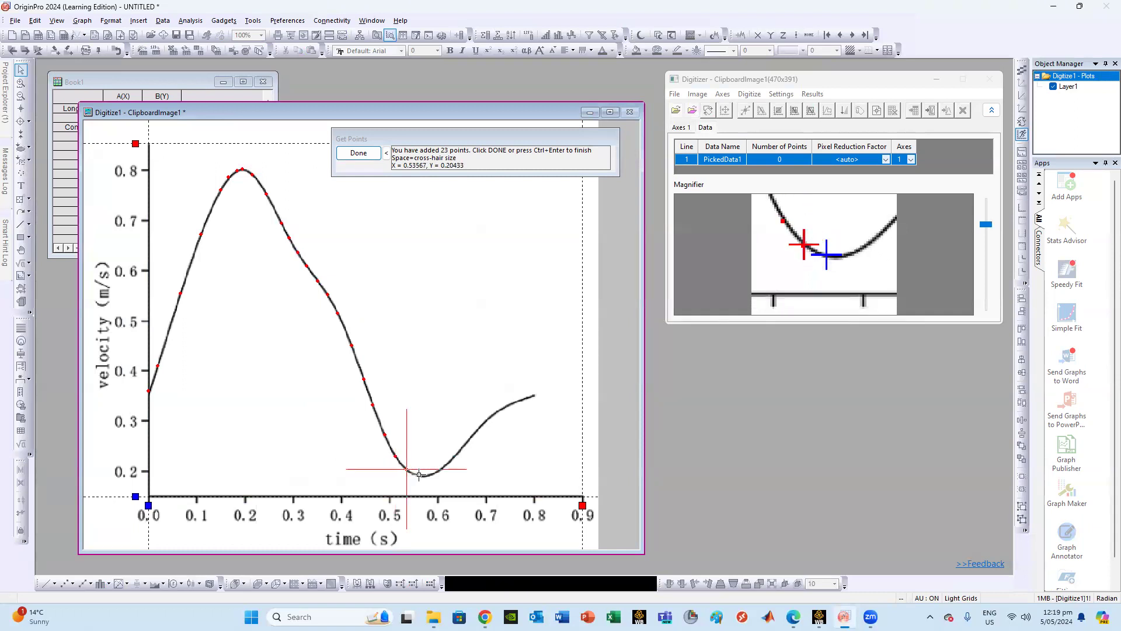
{"action": "left_click", "coordinate": [418, 475]}
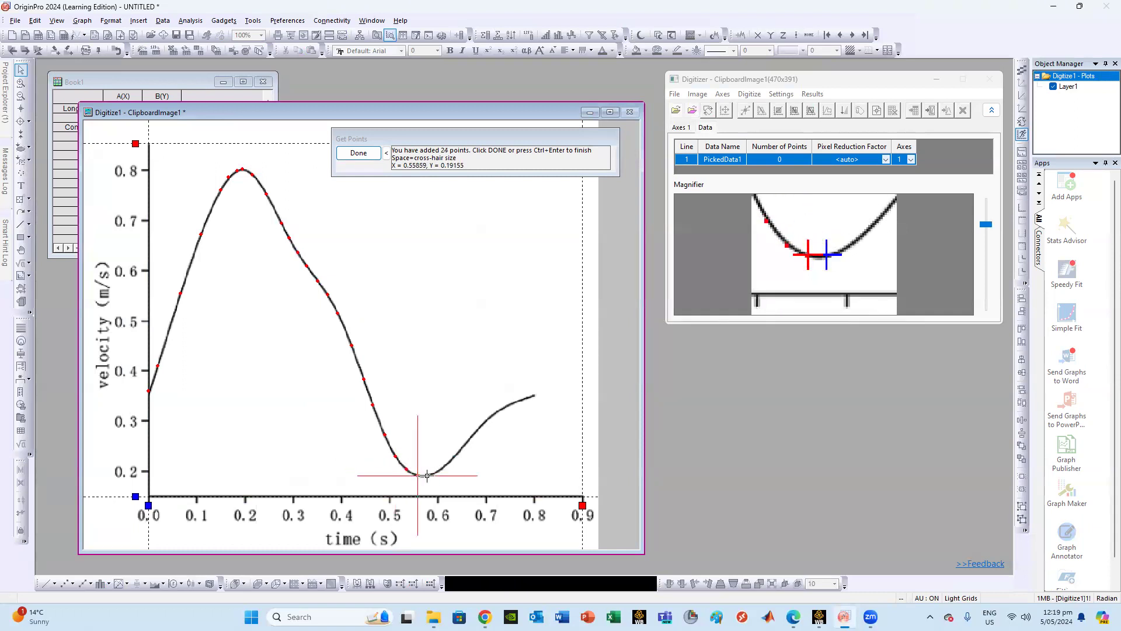
{"action": "left_click", "coordinate": [423, 475]}
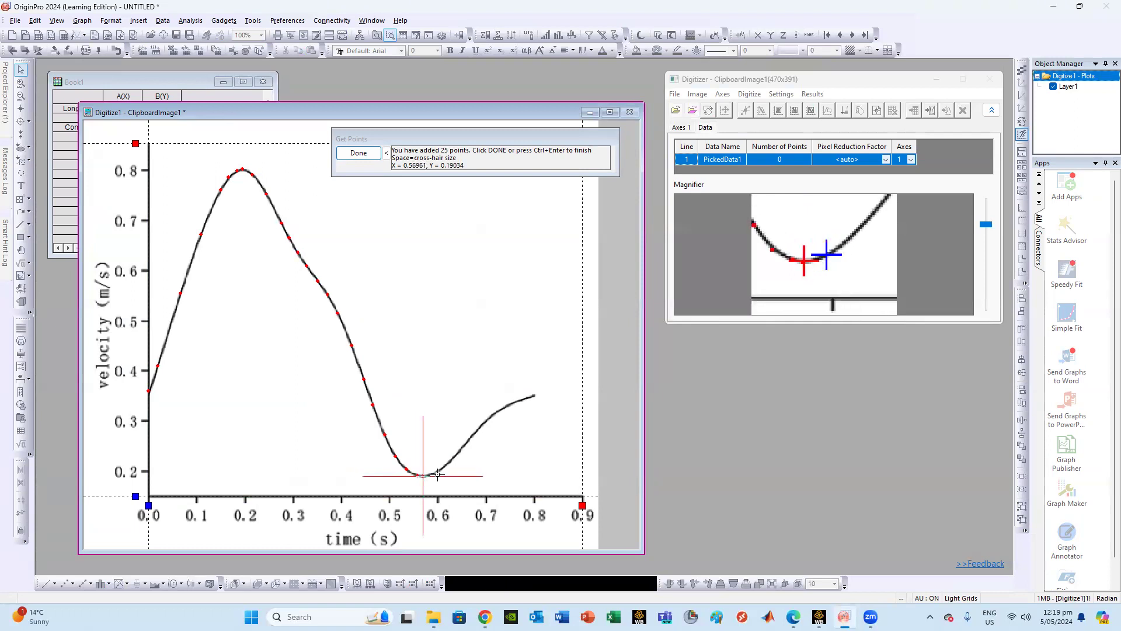
{"action": "left_click", "coordinate": [437, 471]}
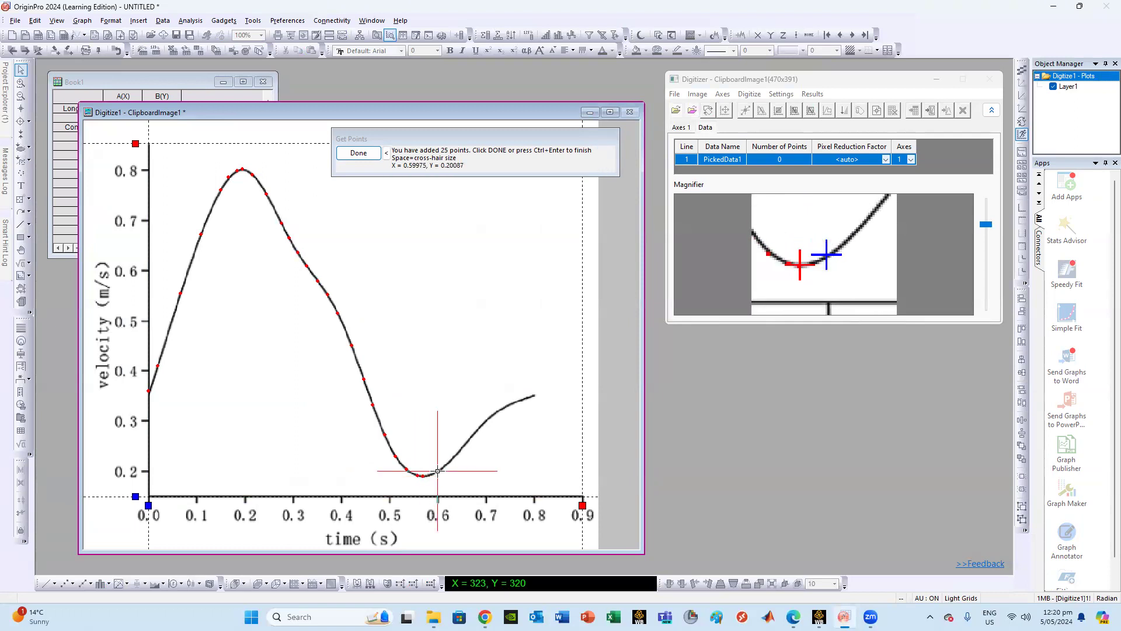
{"action": "left_click", "coordinate": [454, 457]}
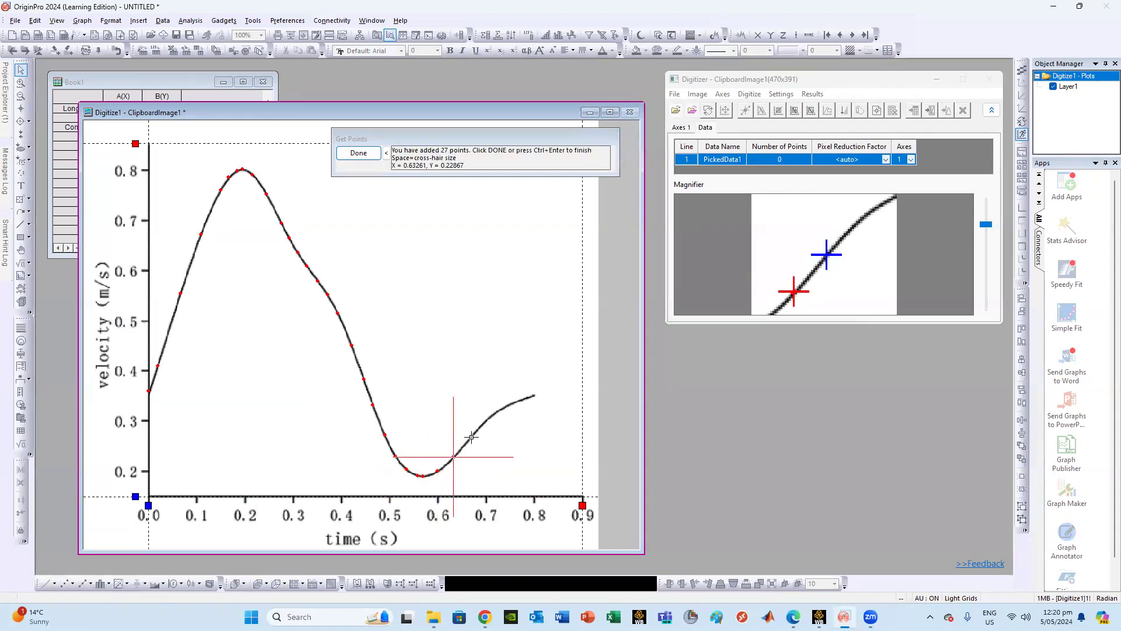
Pick points along the final rise from about 0.67 s to the curve's end at 0.8 s and finish point picking.
{"action": "left_click", "coordinate": [470, 437]}
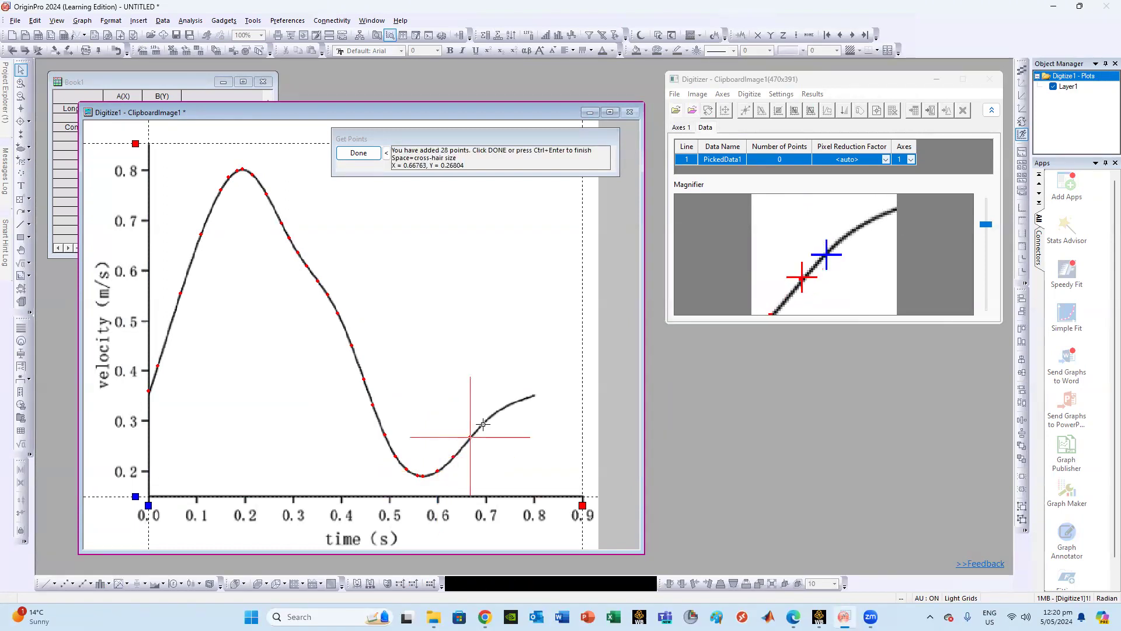
{"action": "left_click", "coordinate": [486, 420]}
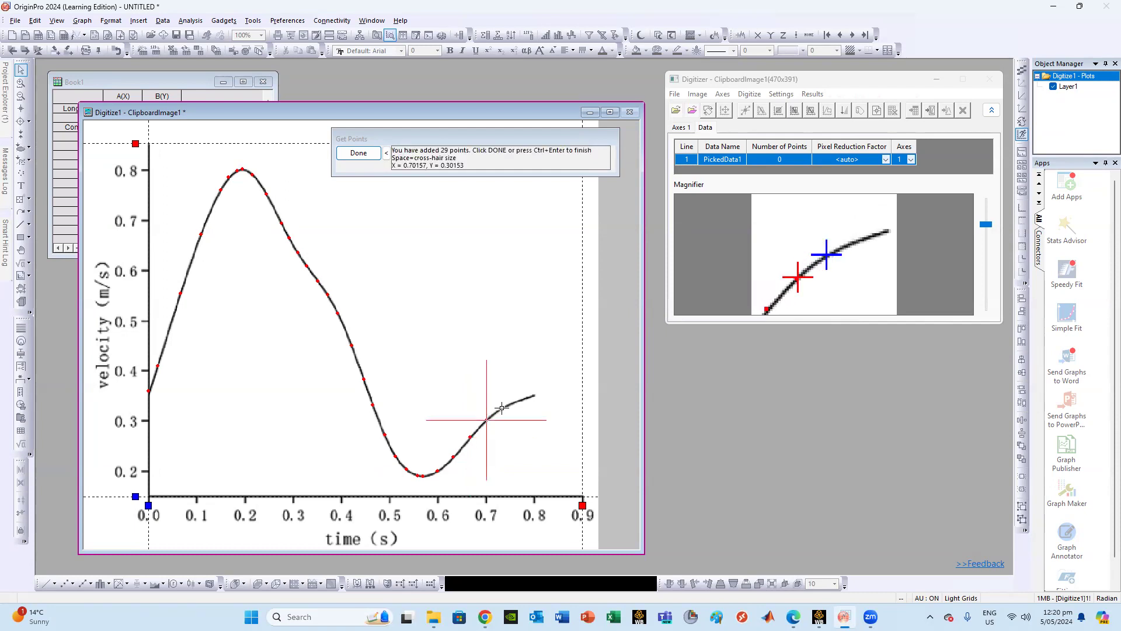
{"action": "left_click", "coordinate": [501, 408]}
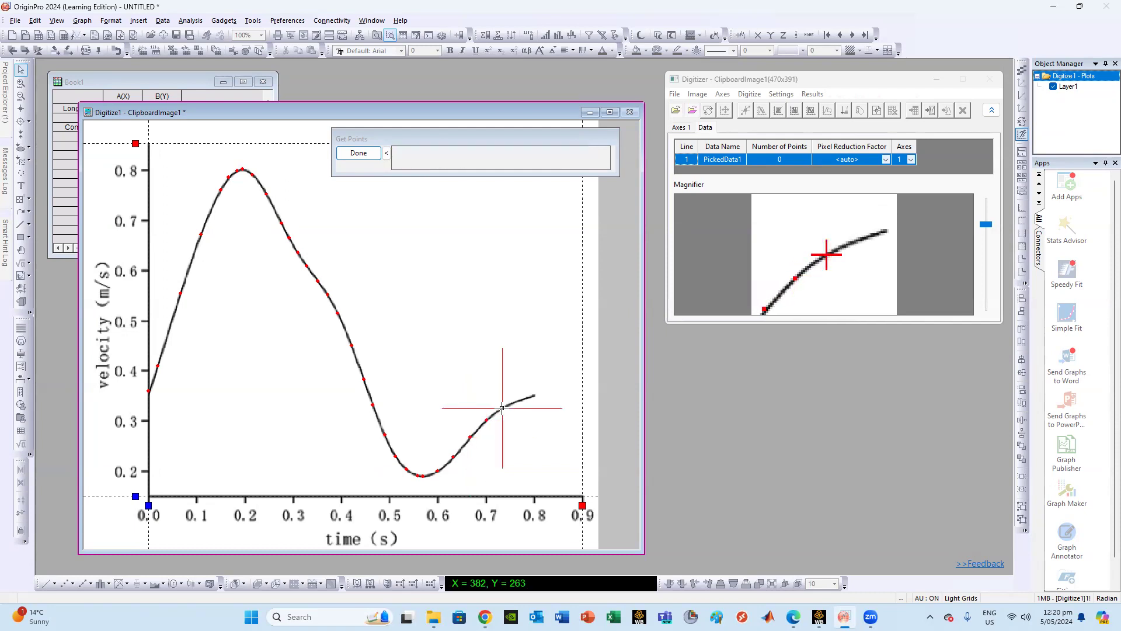
{"action": "left_click", "coordinate": [521, 400]}
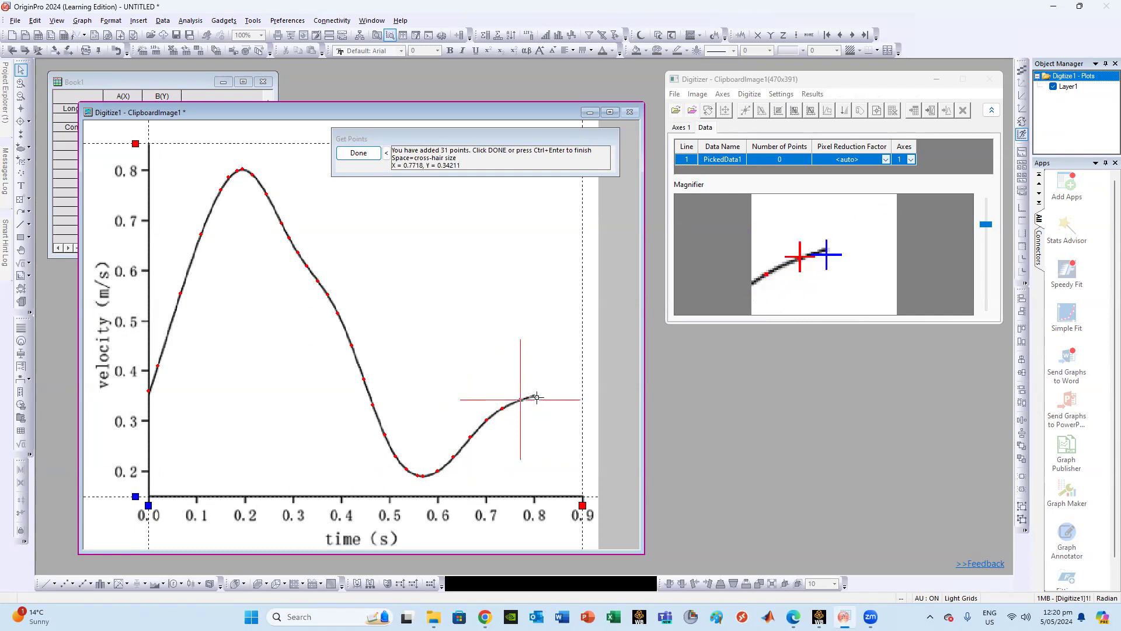
{"action": "left_click", "coordinate": [533, 396]}
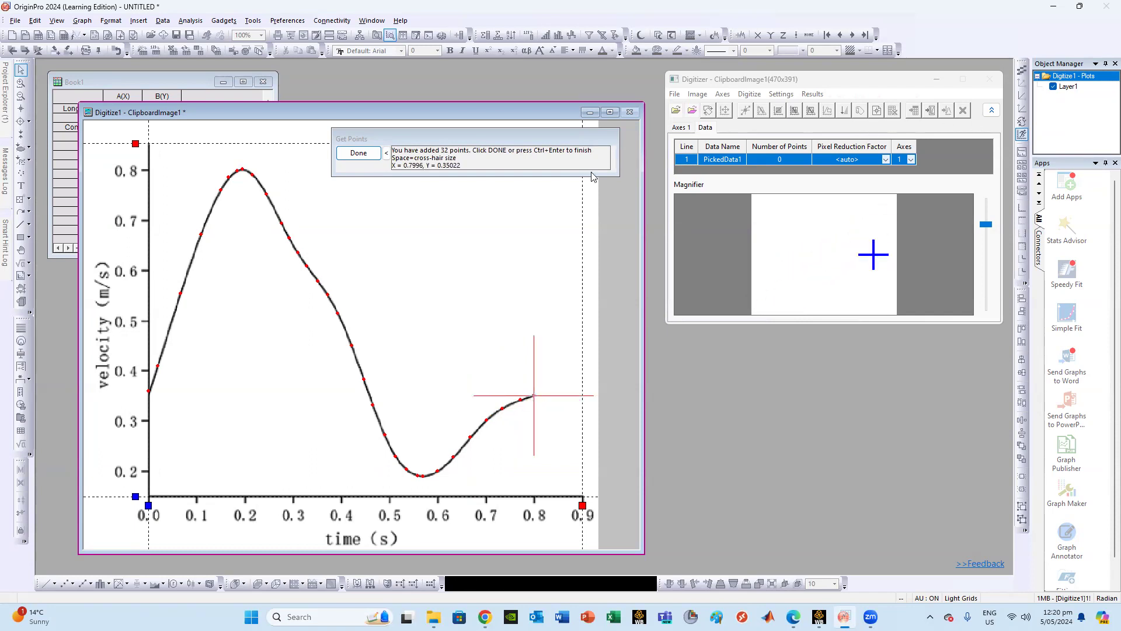
{"action": "left_click", "coordinate": [368, 154]}
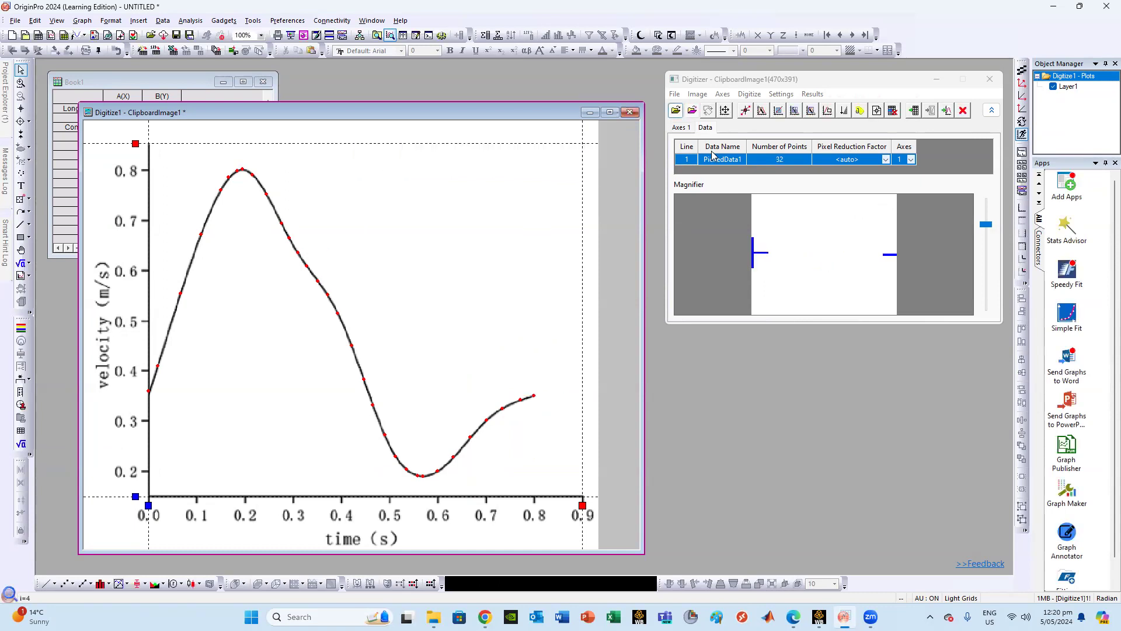
Open the worksheet of picked data, move it aside, and enlarge its window to show all the rows.
{"action": "left_click", "coordinate": [863, 111]}
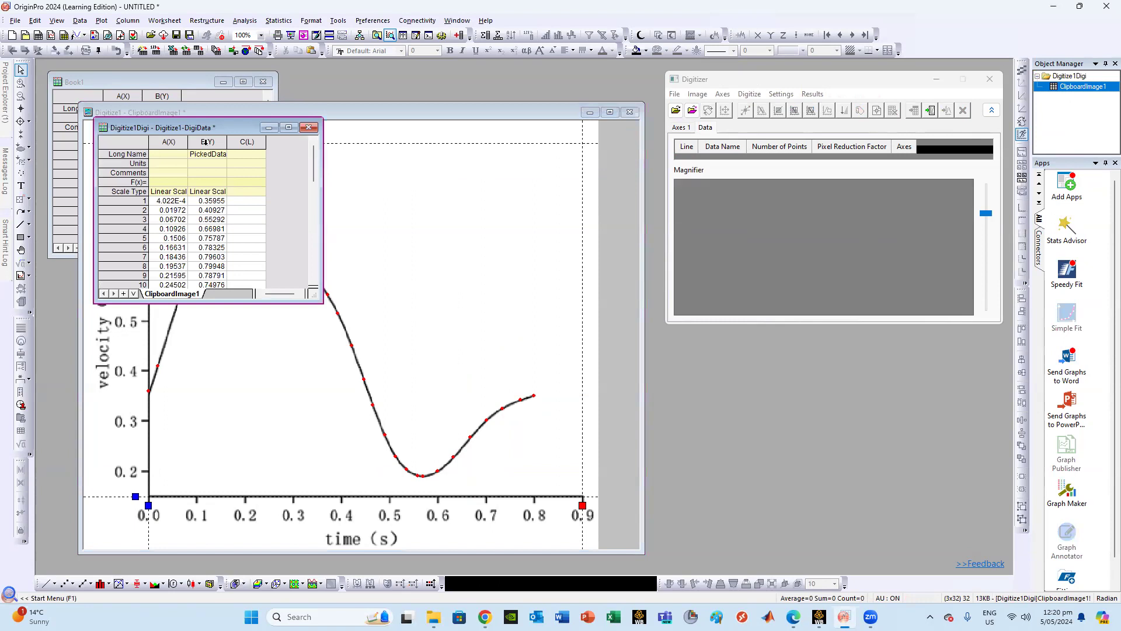
{"action": "left_click_drag", "start_coordinate": [242, 129], "coordinate": [378, 85]}
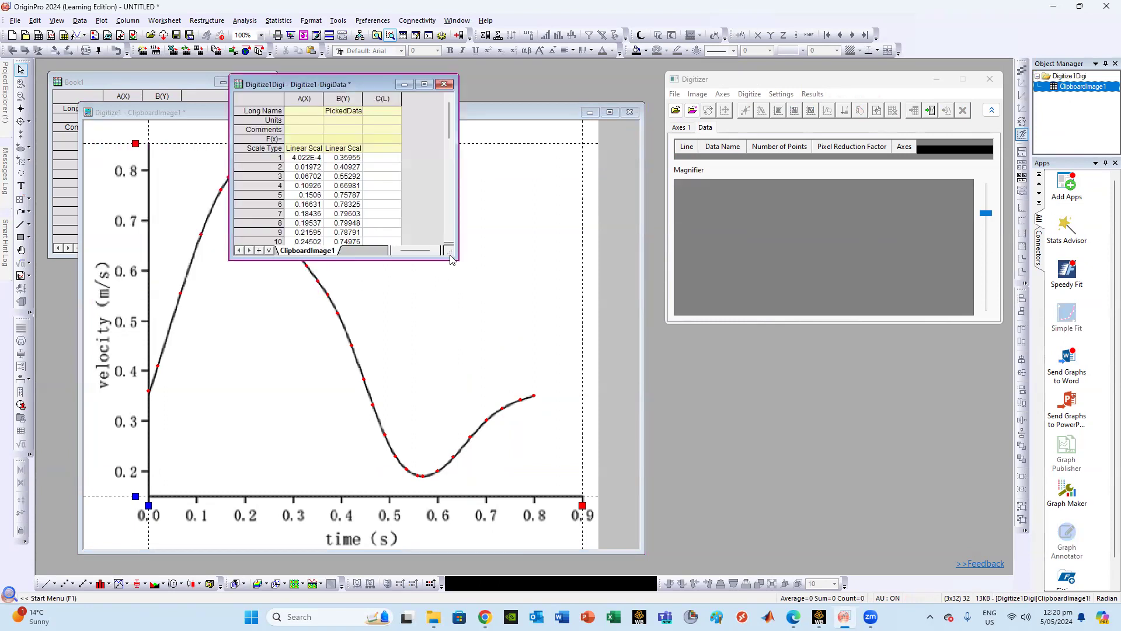
{"action": "left_click_drag", "start_coordinate": [453, 258], "coordinate": [472, 512]}
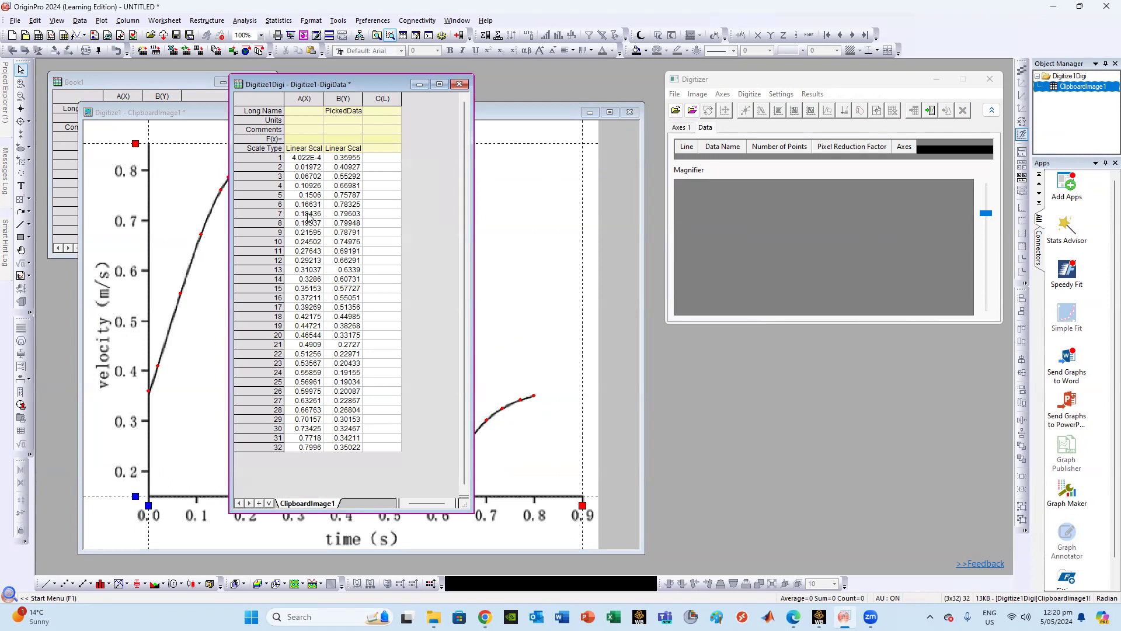
Name the two picked-data columns Time for A(X) and Velocity for B(Y) in the worksheet's long names.
{"action": "left_click", "coordinate": [306, 111]}
{"action": "type", "text": "Time"}
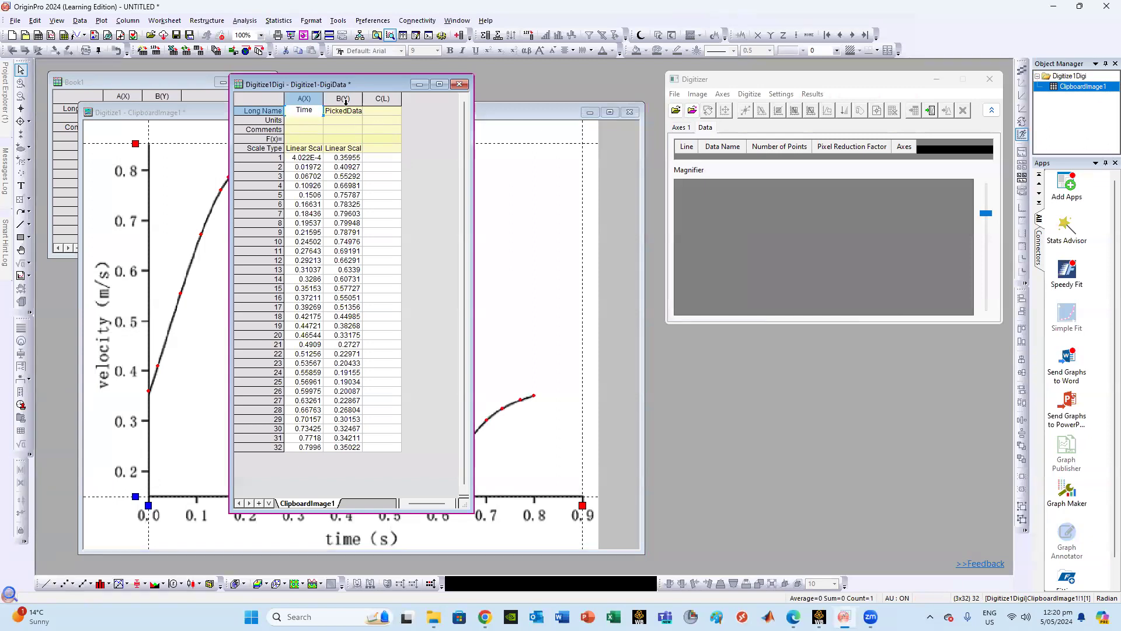
{"action": "left_click", "coordinate": [345, 110]}
{"action": "type", "text": "Ve"}
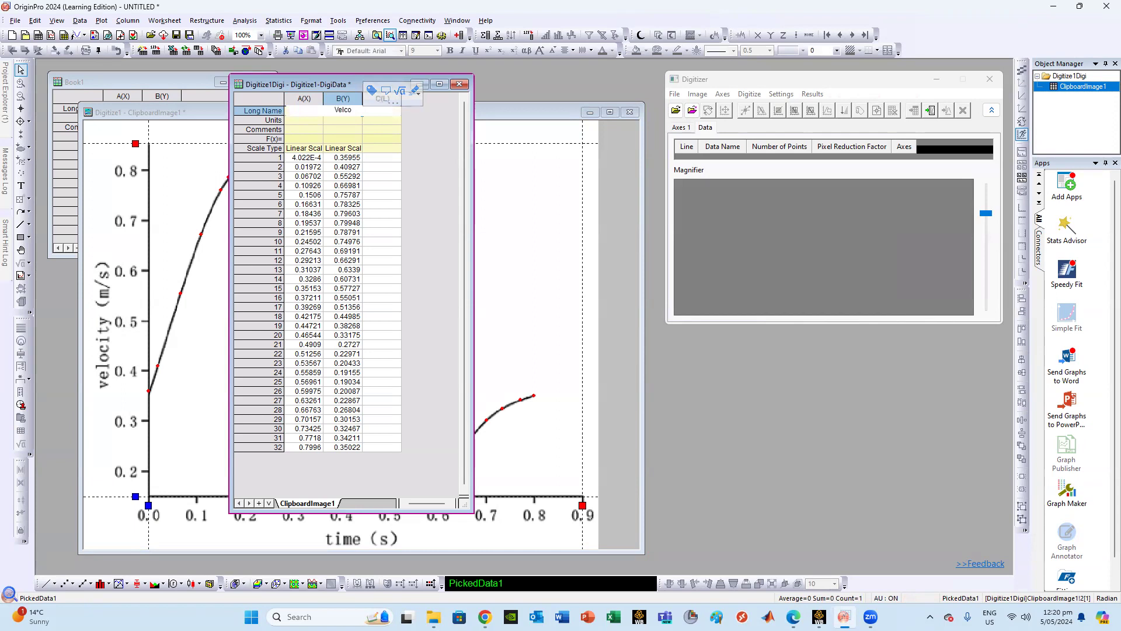
{"action": "type", "text": "locity"}
Set the units of the Time column to [s] and of the Velocity column to [m/s].
{"action": "left_click", "coordinate": [305, 121]}
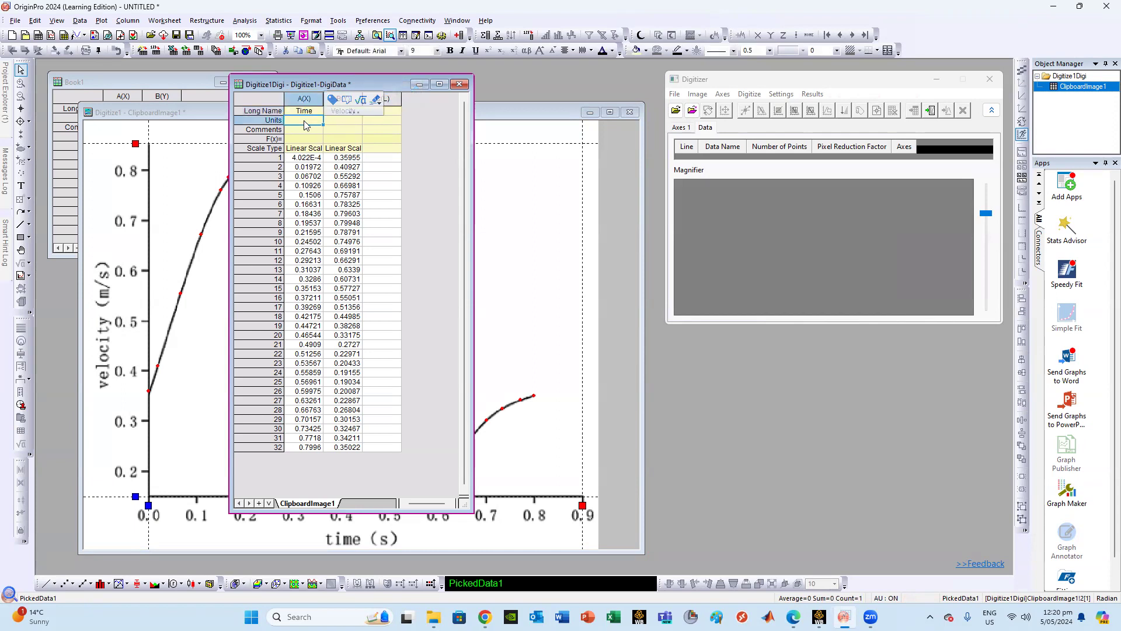
{"action": "left_click", "coordinate": [305, 123]}
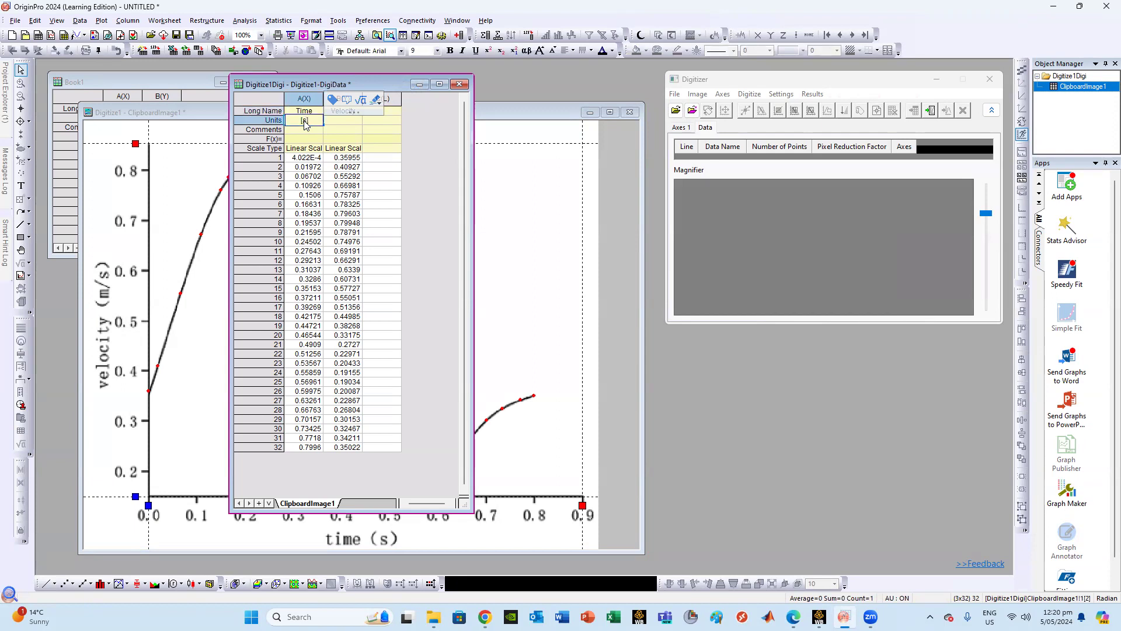
{"action": "type", "text": "[s]"}
{"action": "left_click", "coordinate": [332, 123]}
{"action": "left_click", "coordinate": [332, 123]}
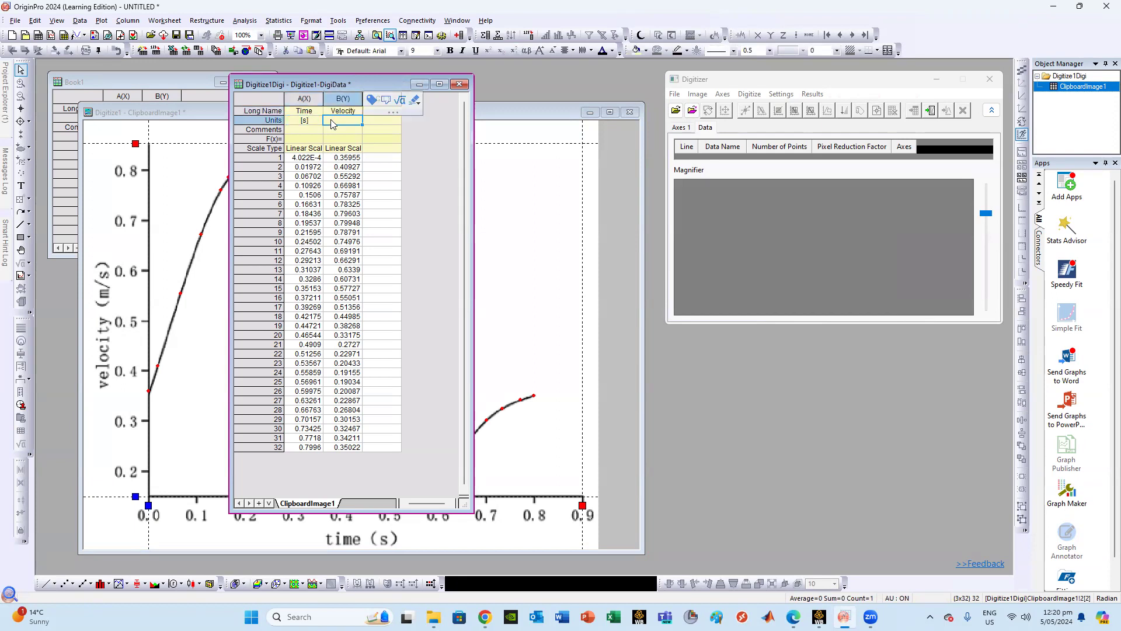
{"action": "type", "text": "[m/s]"}
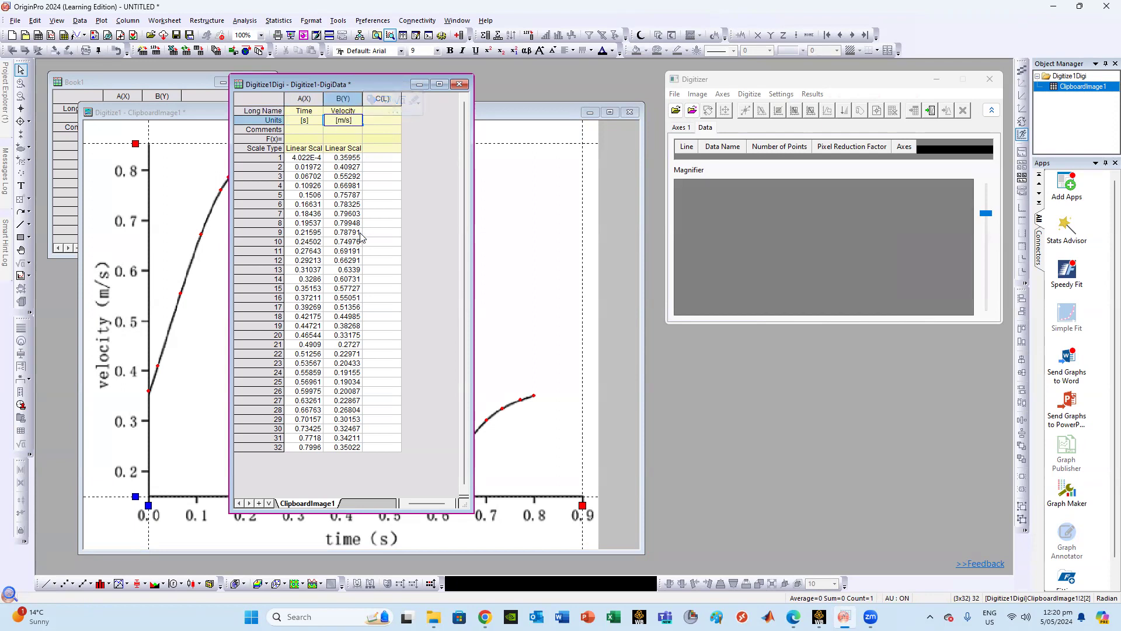
{"action": "left_click", "coordinate": [365, 233]}
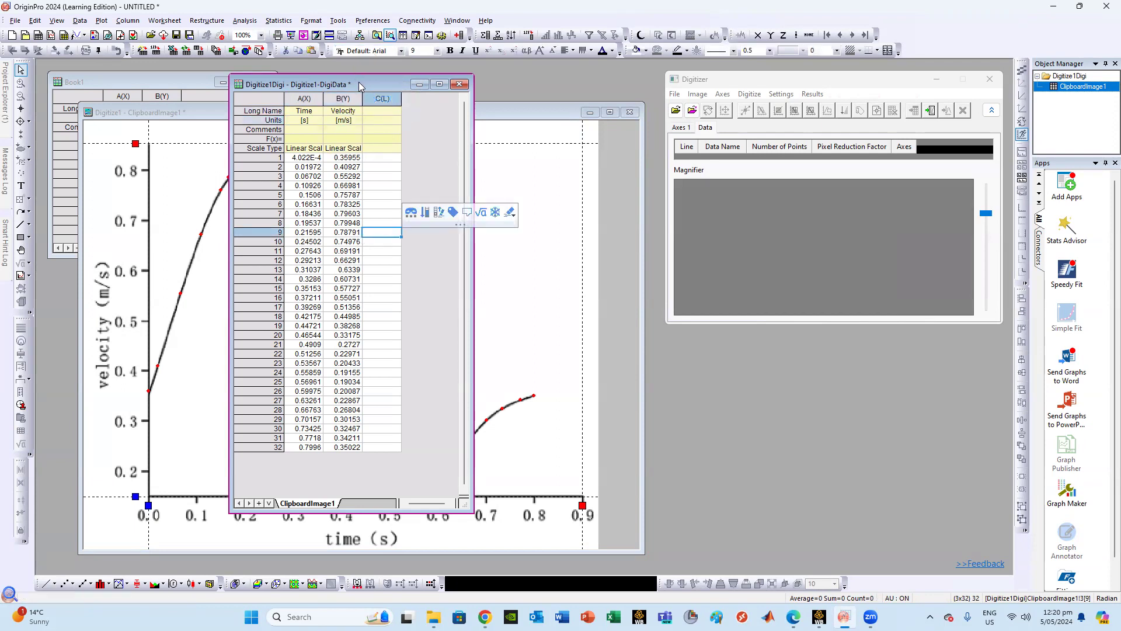
Plot the Time and Velocity columns together as a Spline graph.
{"action": "left_click_drag", "start_coordinate": [360, 87], "coordinate": [367, 110]}
{"action": "key", "text": "ctrl+a"}
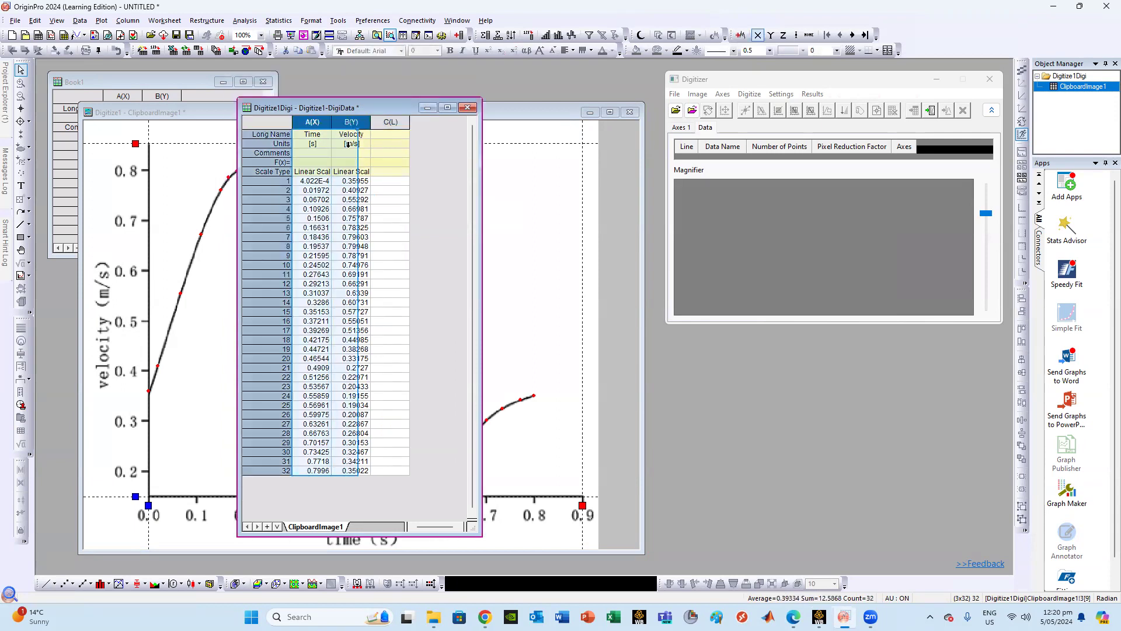
{"action": "left_click", "coordinate": [101, 20]}
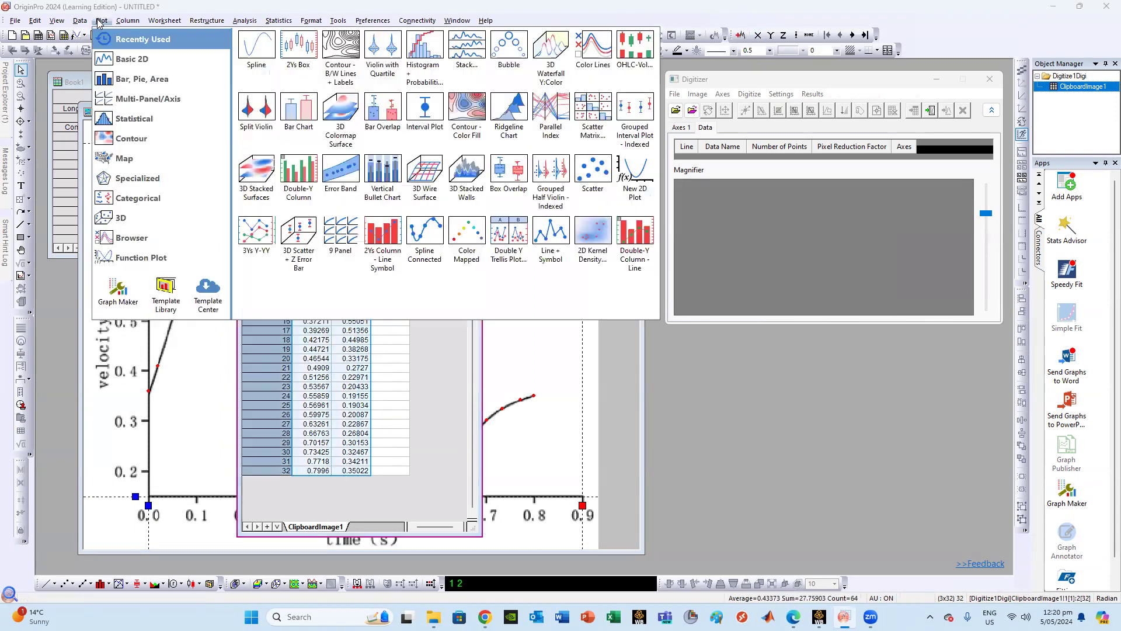
{"action": "left_click", "coordinate": [256, 46]}
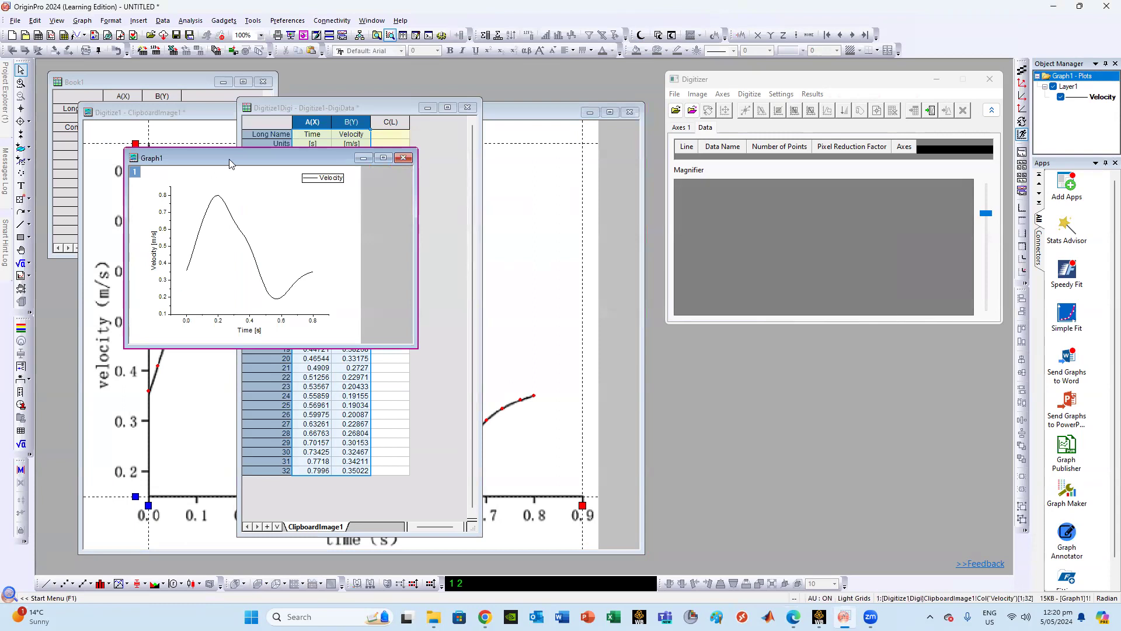
Move the worksheet off the digitized image and place the new graph beside the original curve for comparison.
{"action": "left_click_drag", "start_coordinate": [236, 159], "coordinate": [512, 270]}
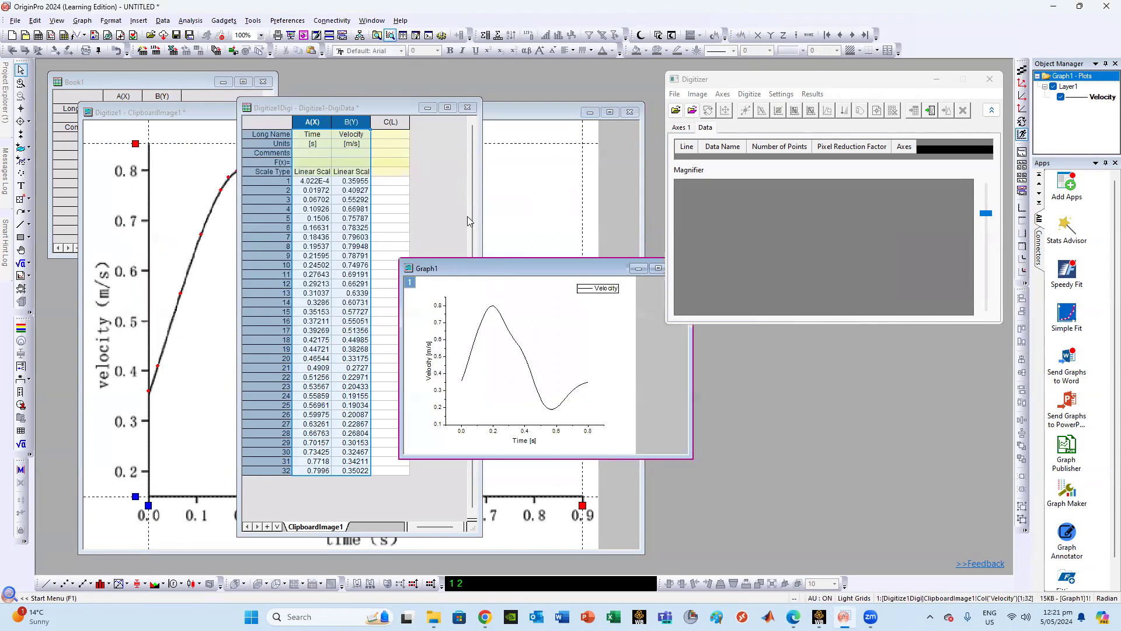
{"action": "left_click", "coordinate": [380, 107]}
{"action": "left_click_drag", "start_coordinate": [444, 108], "coordinate": [865, 135]}
{"action": "left_click", "coordinate": [521, 265]}
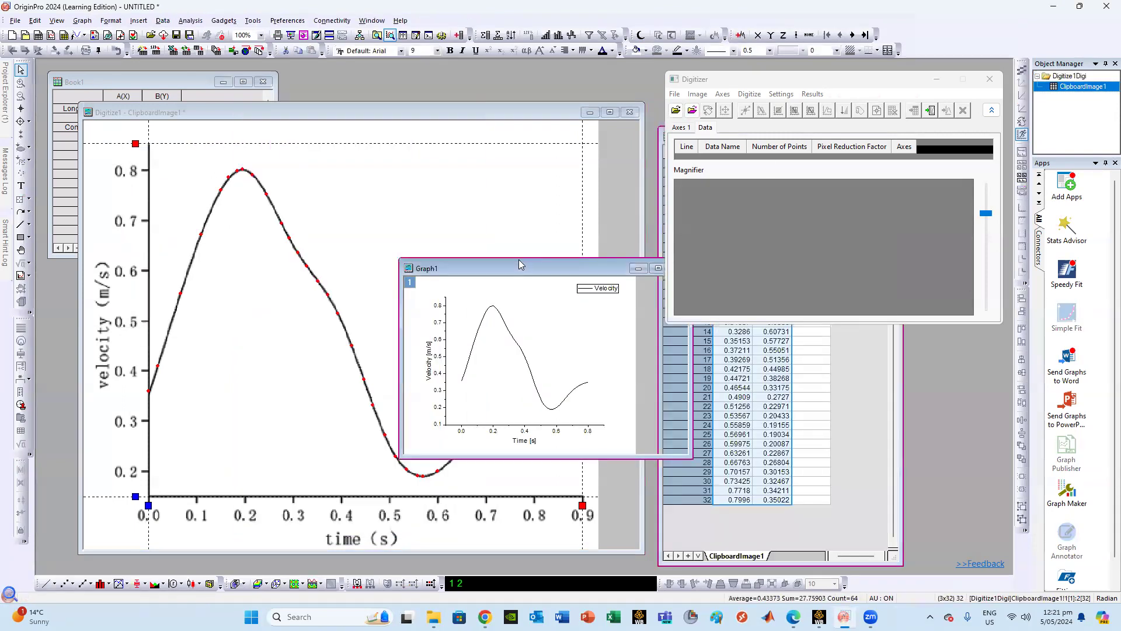
{"action": "left_click_drag", "start_coordinate": [521, 266], "coordinate": [466, 142]}
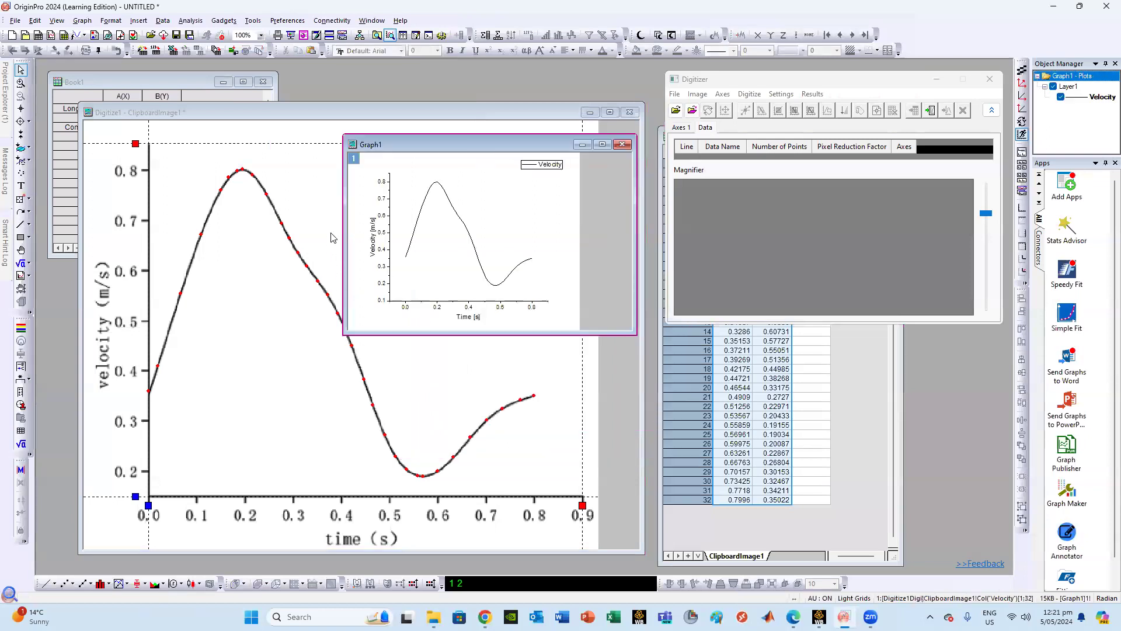
Set the graph's horizontal axis to start from 0, and close the vertical axis settings without changes.
{"action": "double_click", "coordinate": [407, 307]}
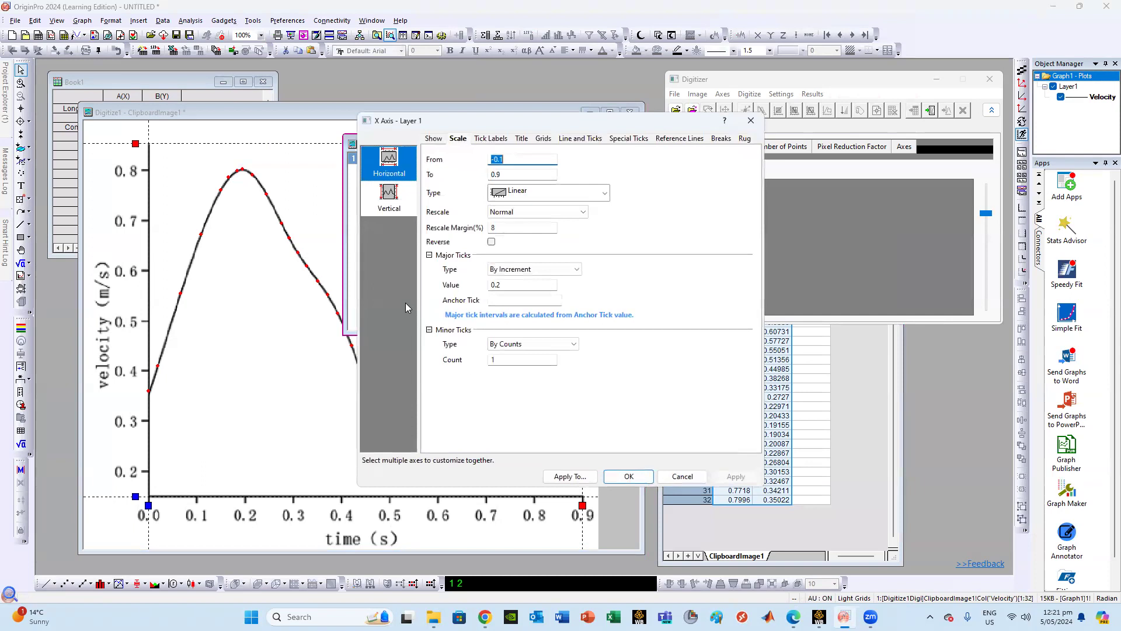
{"action": "type", "text": "0"}
{"action": "key", "text": "Tab"}
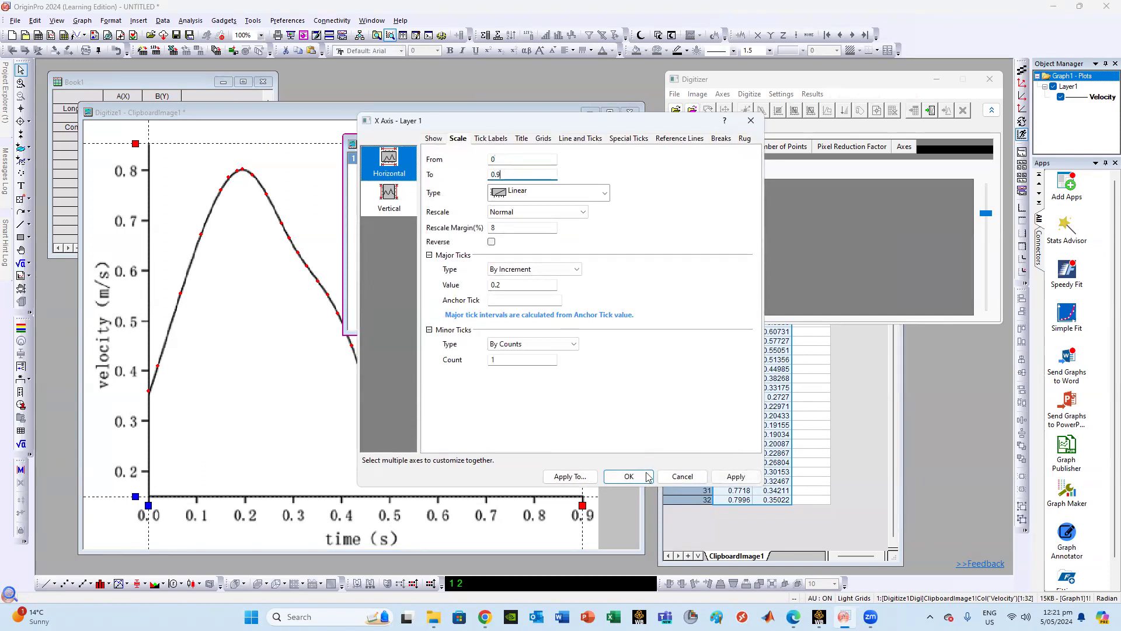
{"action": "left_click", "coordinate": [637, 478]}
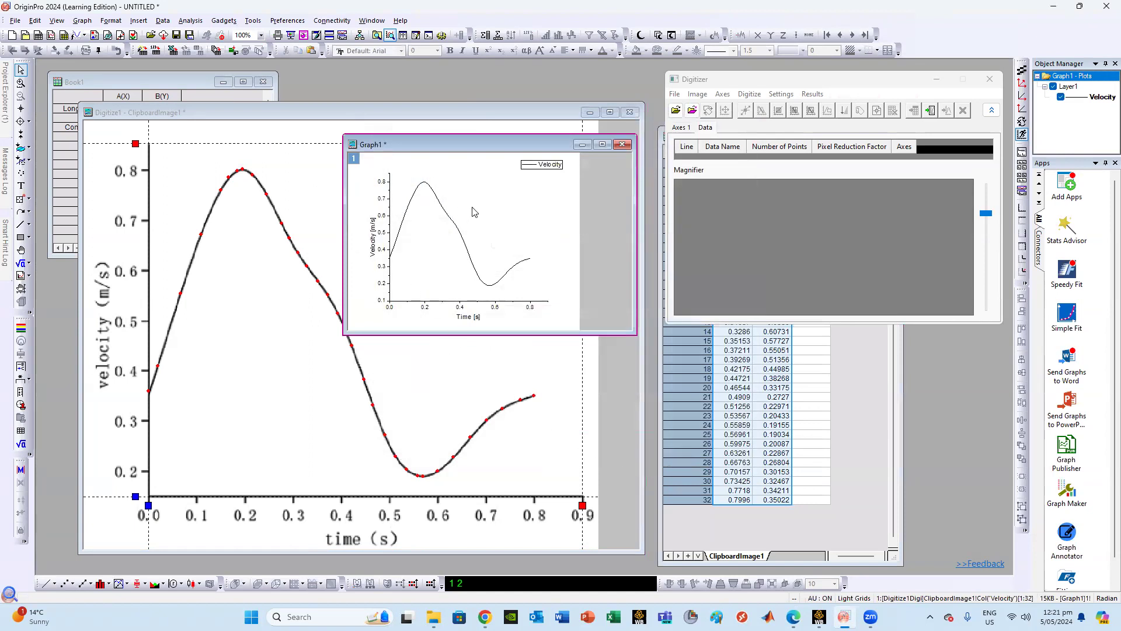
{"action": "double_click", "coordinate": [381, 301]}
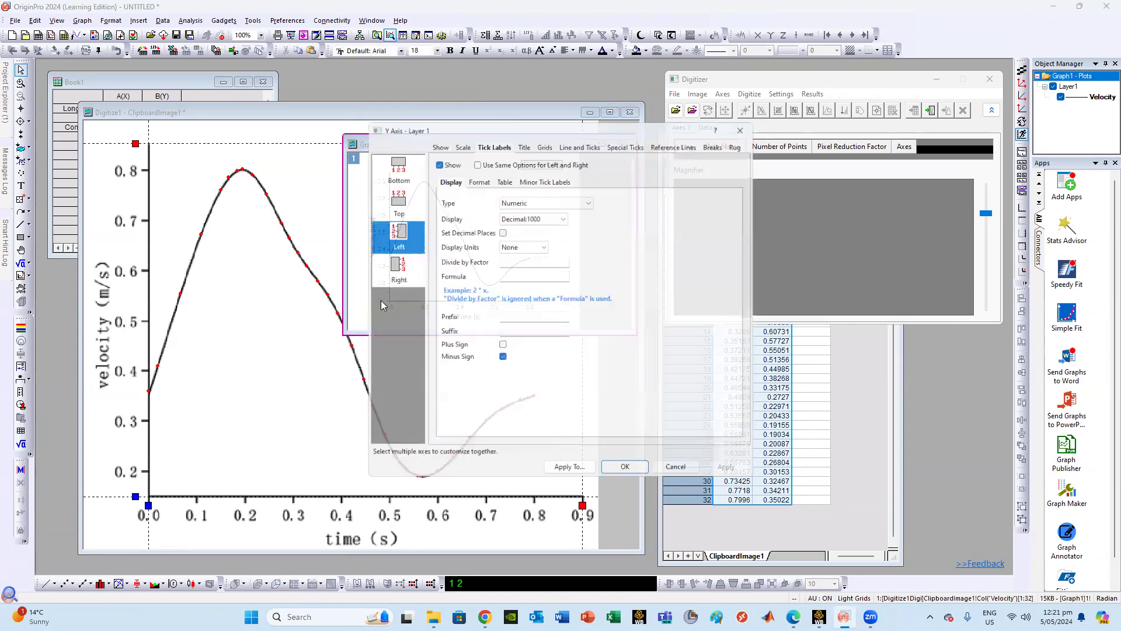
{"action": "left_click", "coordinate": [751, 120]}
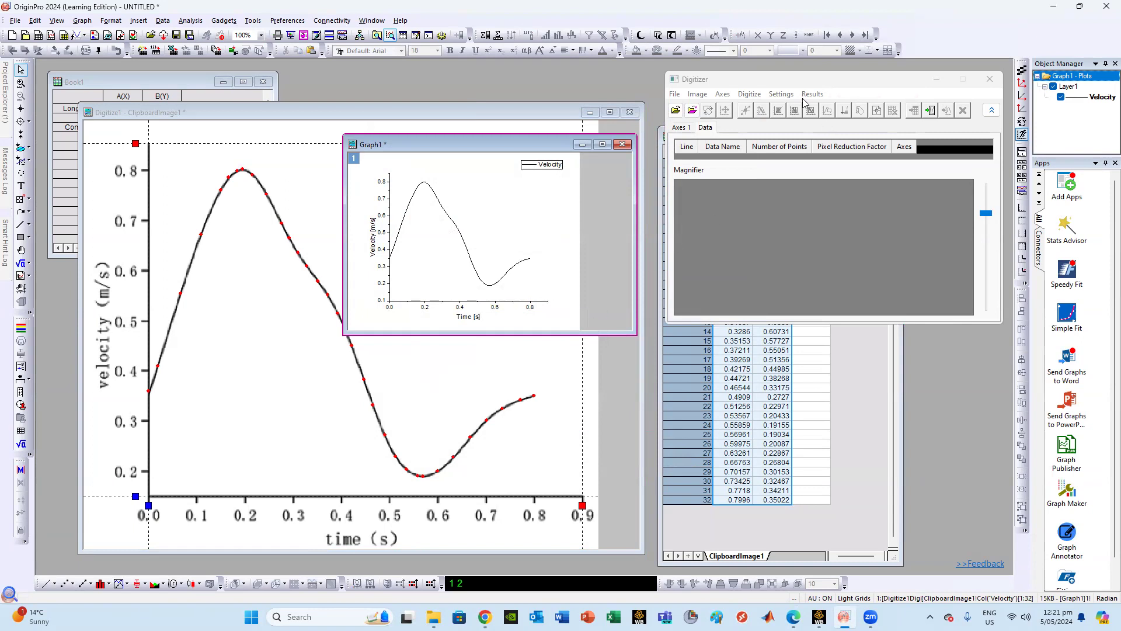
Move the Digitizer window off the worksheet and set the first Time value to 0.
{"action": "left_click", "coordinate": [876, 447]}
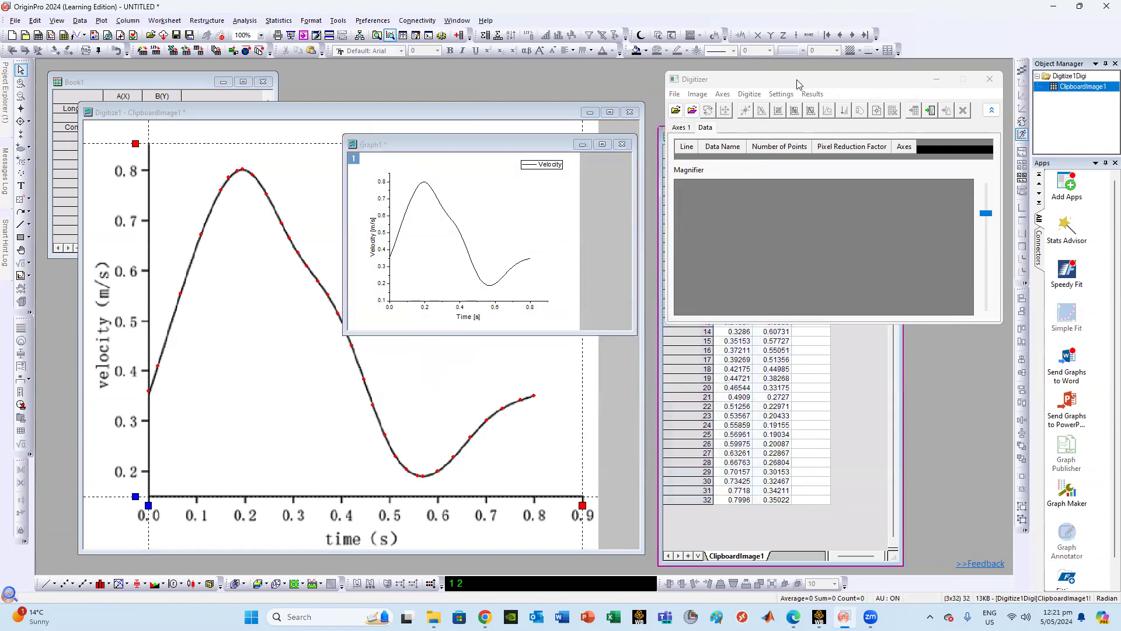
{"action": "left_click_drag", "start_coordinate": [798, 83], "coordinate": [292, 297]}
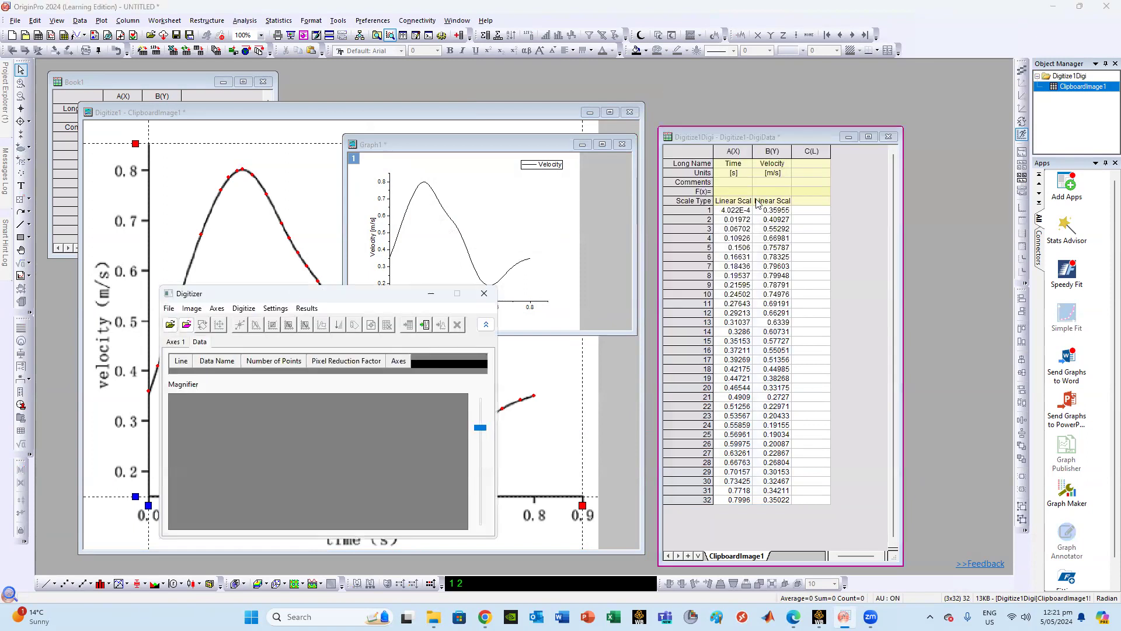
{"action": "left_click", "coordinate": [734, 211]}
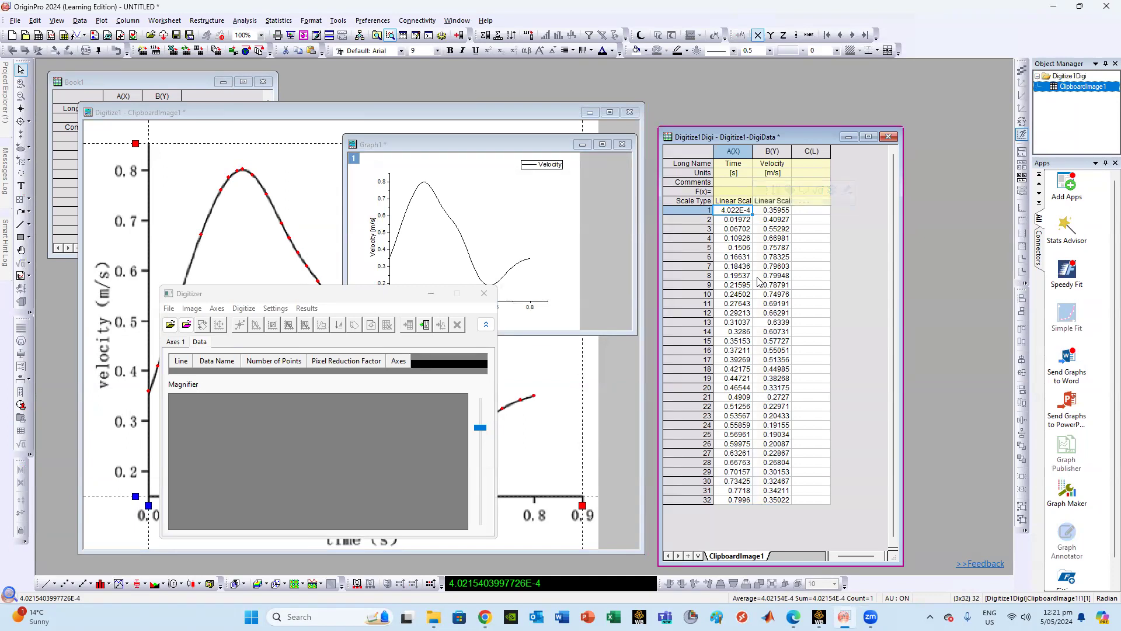
{"action": "type", "text": "0"}
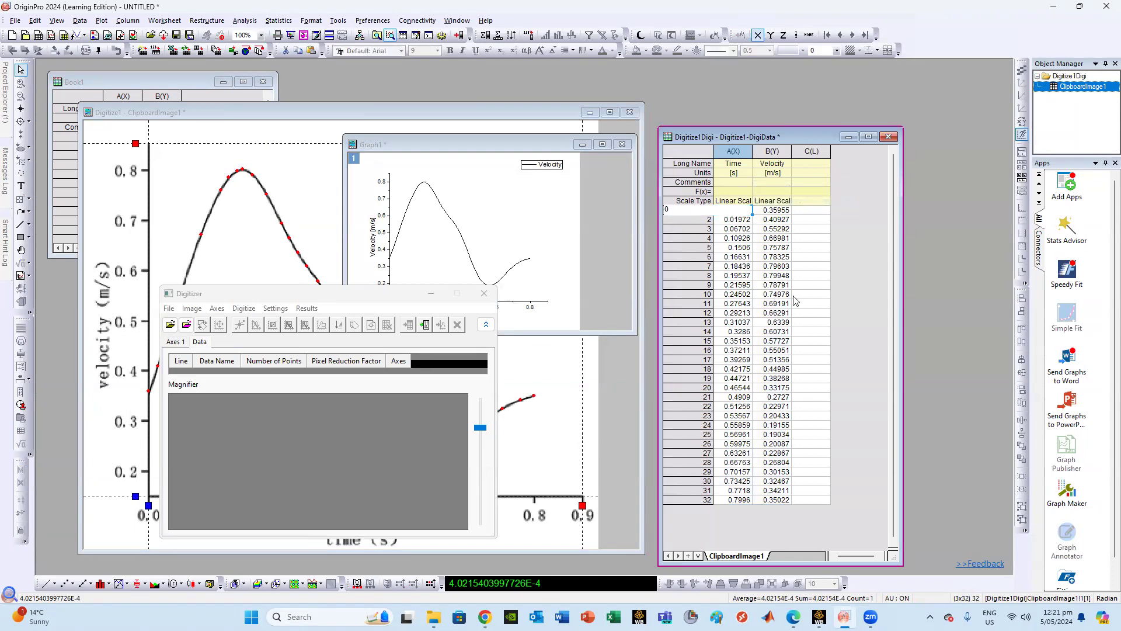
{"action": "left_click", "coordinate": [818, 295]}
{"action": "left_click", "coordinate": [411, 298]}
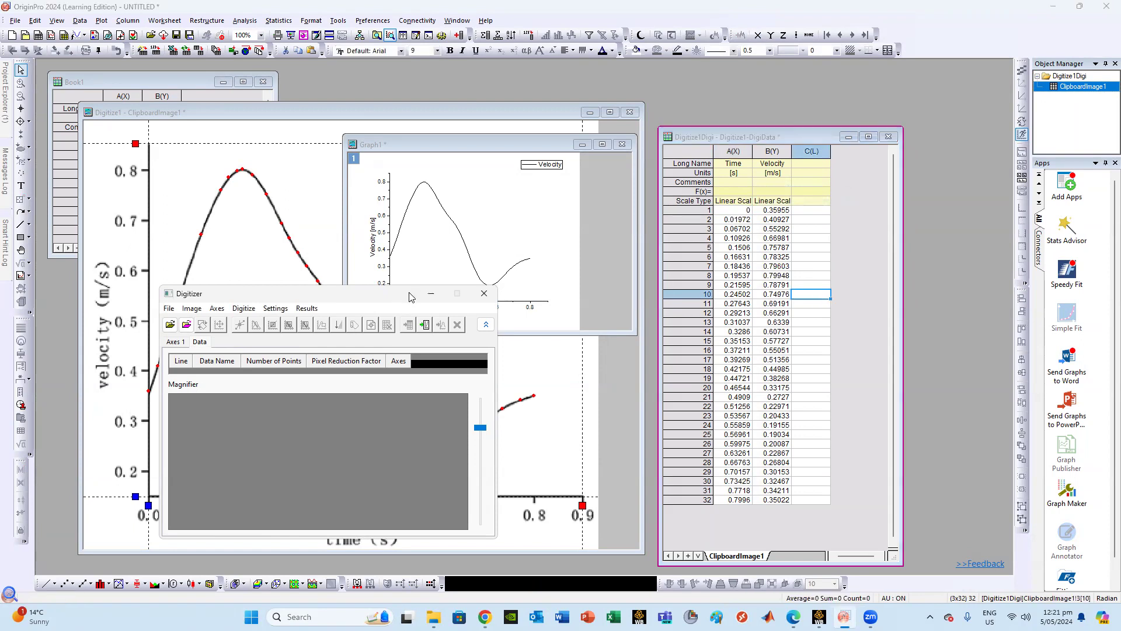
{"action": "left_click_drag", "start_coordinate": [410, 295], "coordinate": [491, 307]}
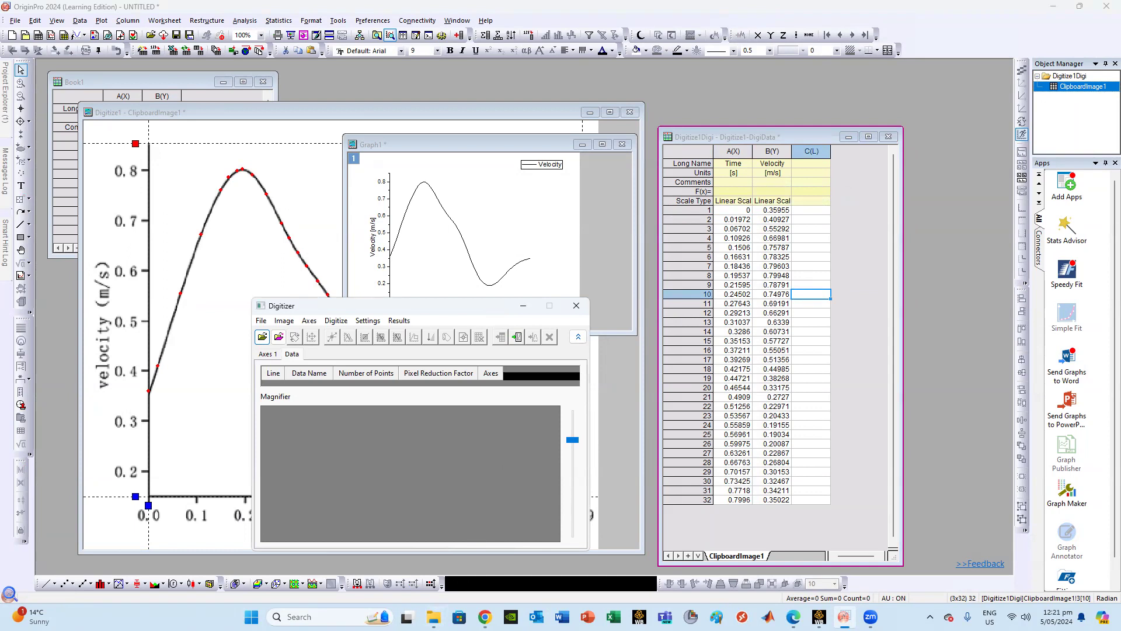
Switch to the For ANSYS folder in File Explorer and open transient_BC.prof from before_case_files\dp0 as text.
{"action": "mouse_move", "coordinate": [433, 617]}
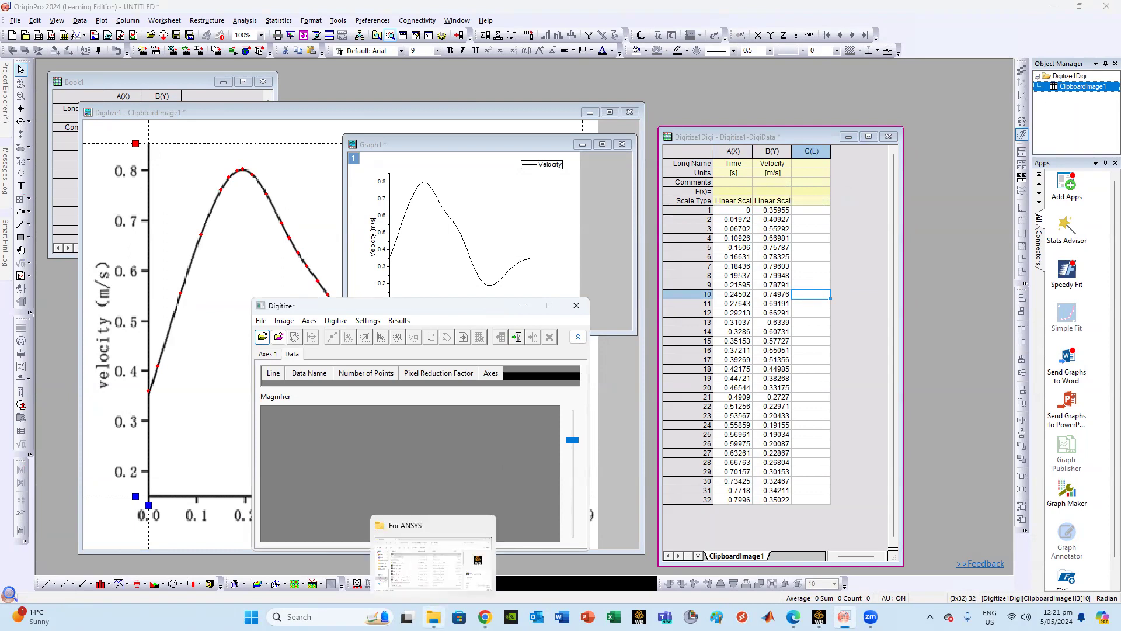
{"action": "left_click", "coordinate": [433, 617]}
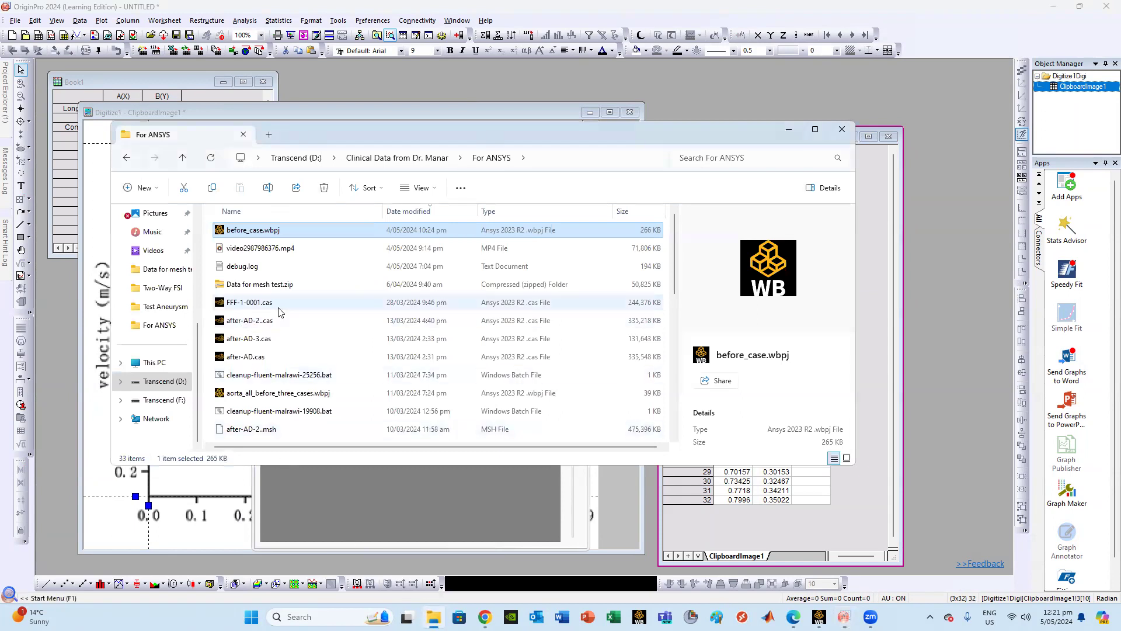
{"action": "scroll", "coordinate": [270, 357], "scroll_direction": "down", "scroll_amount": 7}
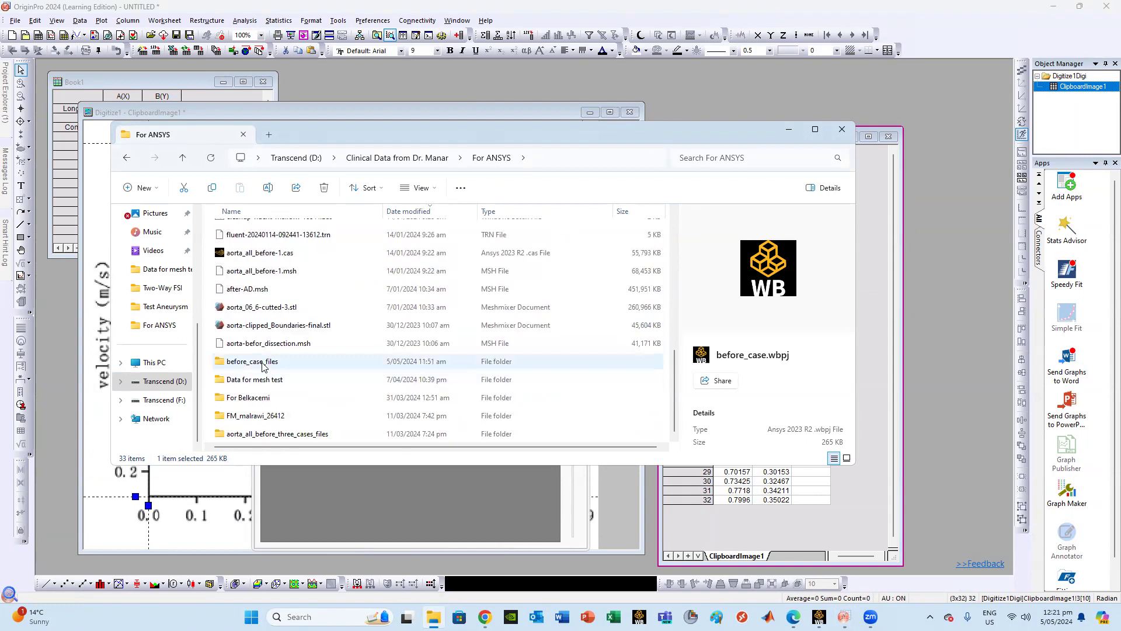
{"action": "double_click", "coordinate": [252, 361]}
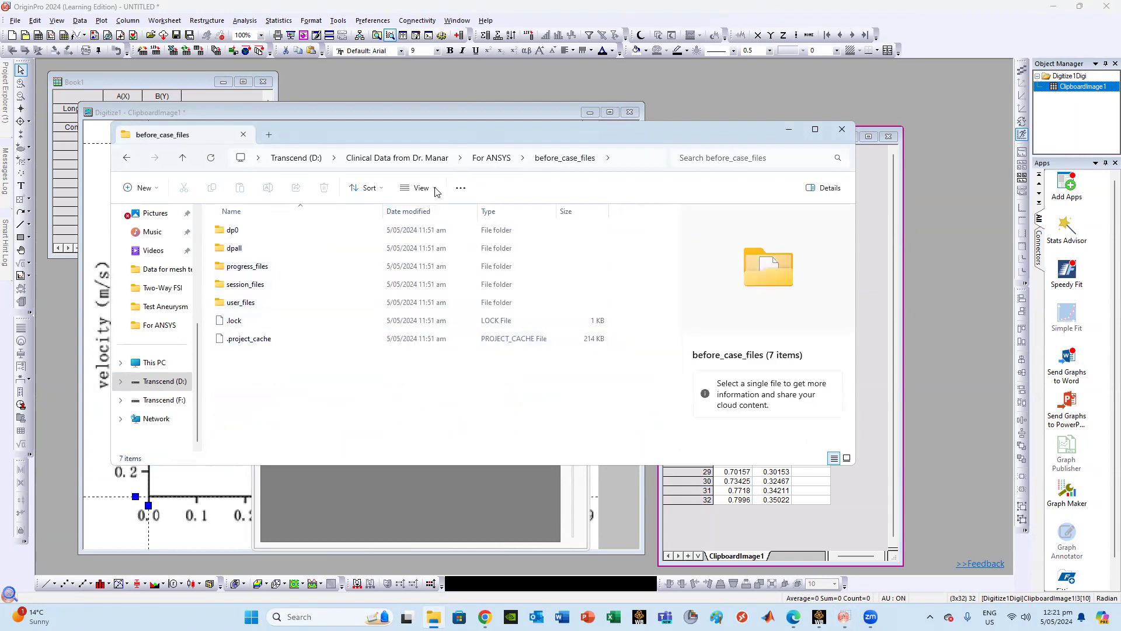
{"action": "double_click", "coordinate": [234, 230]}
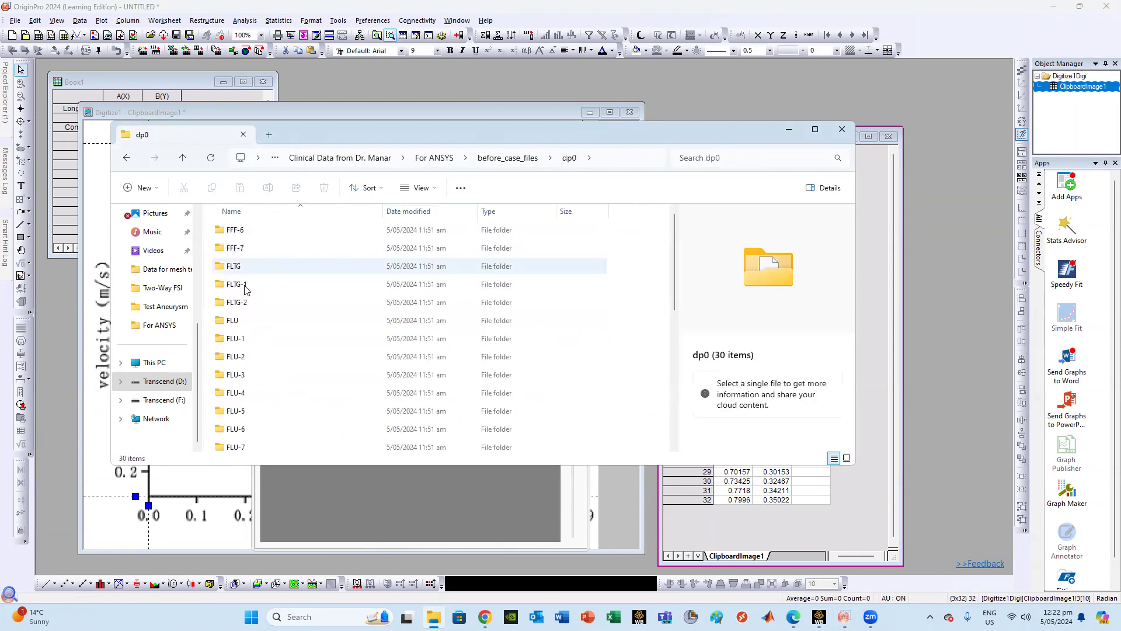
{"action": "scroll", "coordinate": [245, 291], "scroll_direction": "down", "scroll_amount": 5}
{"action": "left_click", "coordinate": [252, 444]}
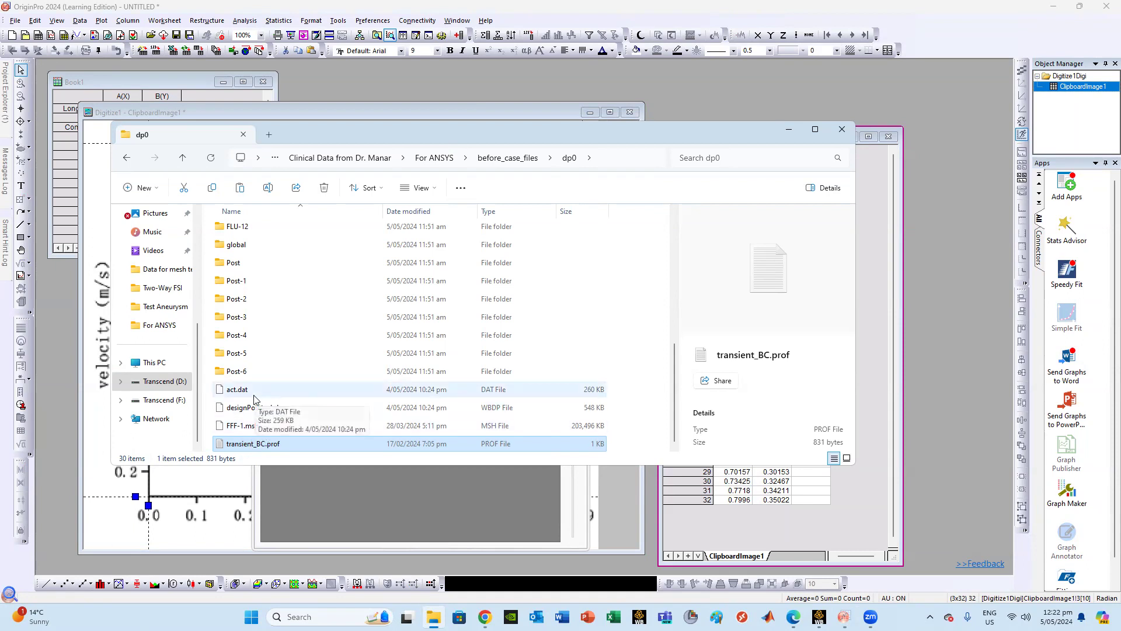
{"action": "double_click", "coordinate": [262, 445]}
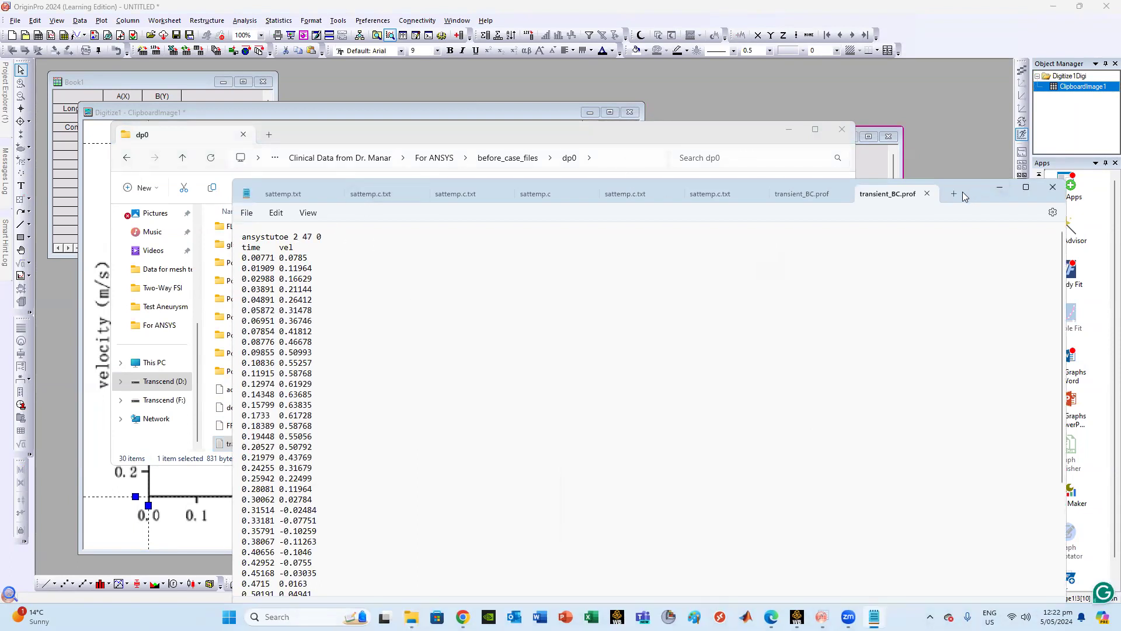
Minimize the file browser, then move and narrow the transient_BC.prof text window so it sits beside the worksheet.
{"action": "left_click_drag", "start_coordinate": [962, 192], "coordinate": [700, 140]}
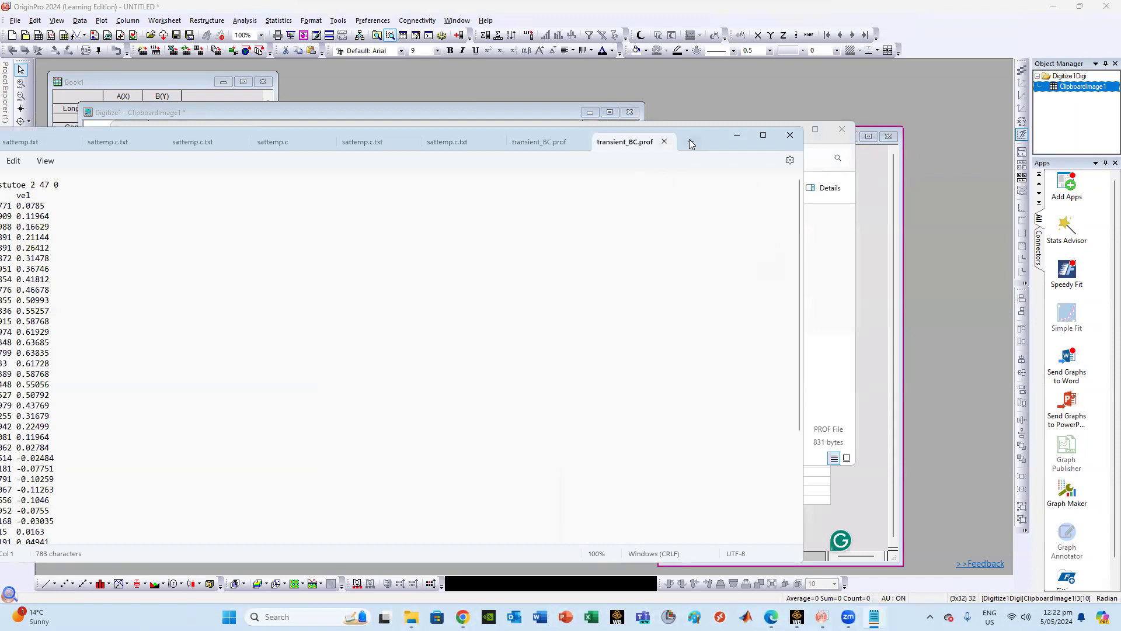
{"action": "left_click", "coordinate": [814, 145]}
{"action": "left_click", "coordinate": [788, 129]}
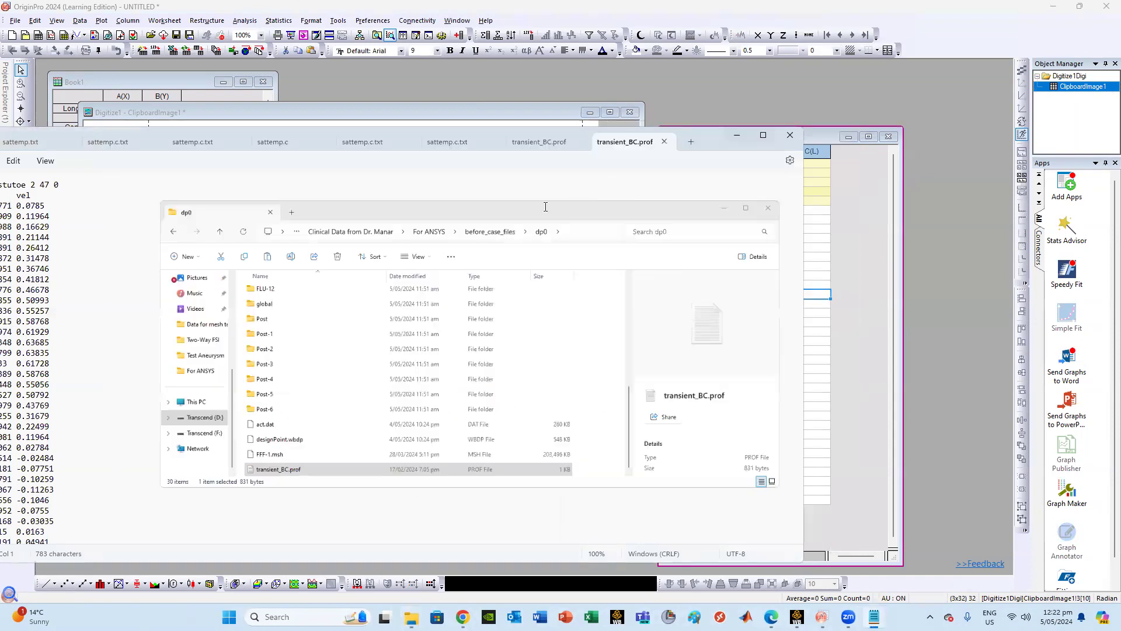
{"action": "left_click_drag", "start_coordinate": [711, 139], "coordinate": [805, 129]}
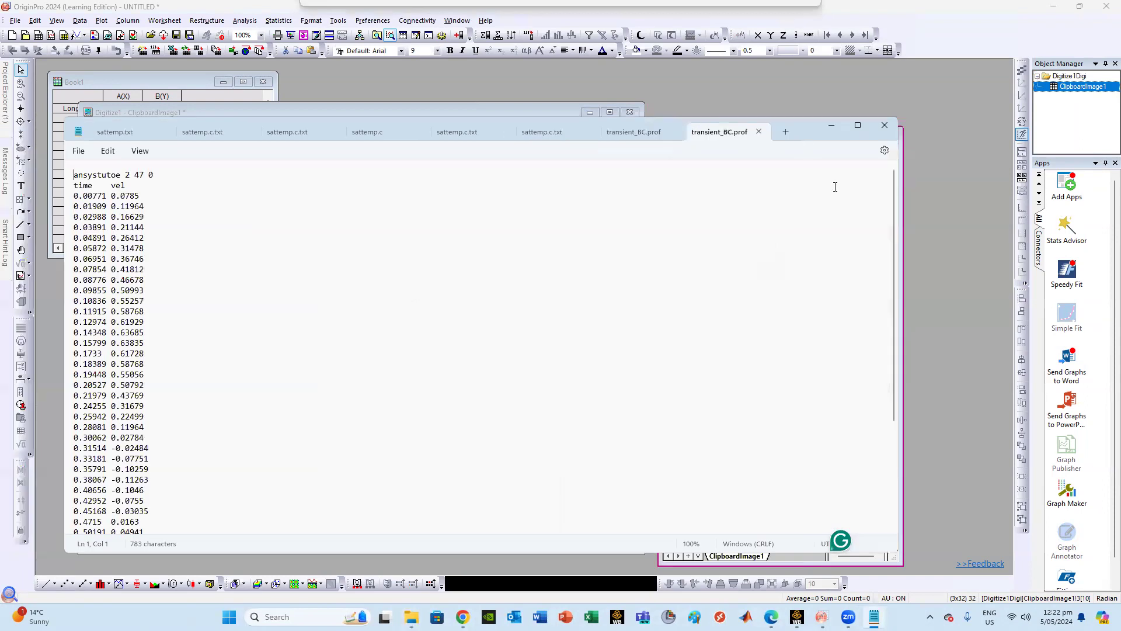
{"action": "left_click_drag", "start_coordinate": [900, 225], "coordinate": [494, 226]}
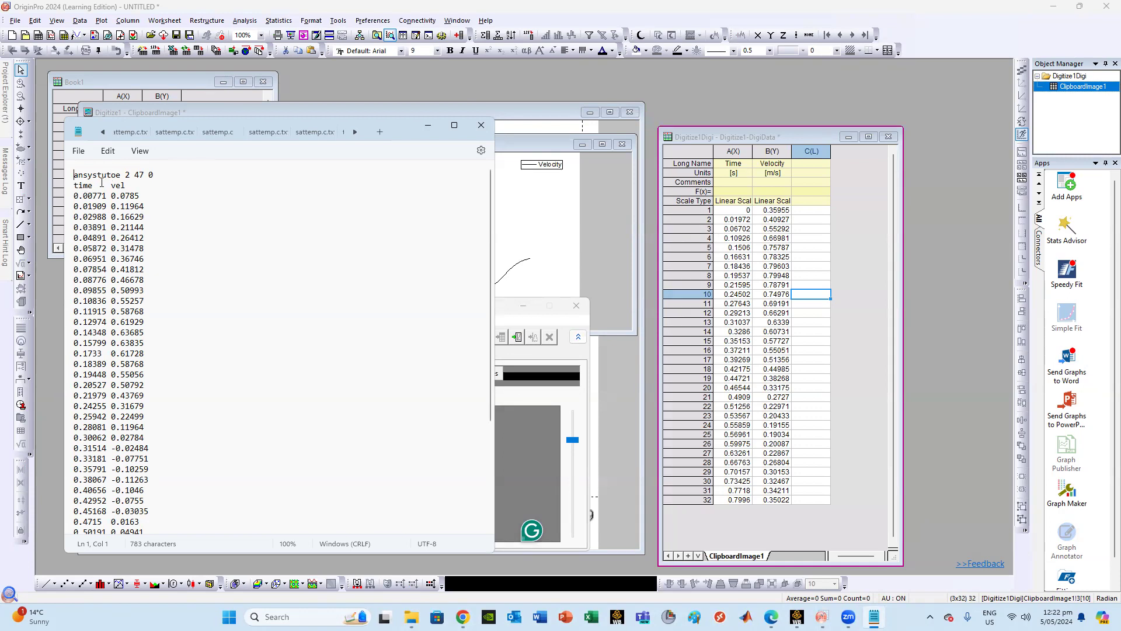
Set the point count in the profile text file's header to 32, and copy all Time and Velocity values from the worksheet.
{"action": "left_click_drag", "start_coordinate": [136, 174], "coordinate": [139, 181]}
{"action": "type", "text": "32"}
{"action": "left_click", "coordinate": [737, 213]}
{"action": "left_click_drag", "start_coordinate": [737, 215], "coordinate": [780, 510]}
{"action": "key", "text": "ctrl+c"}
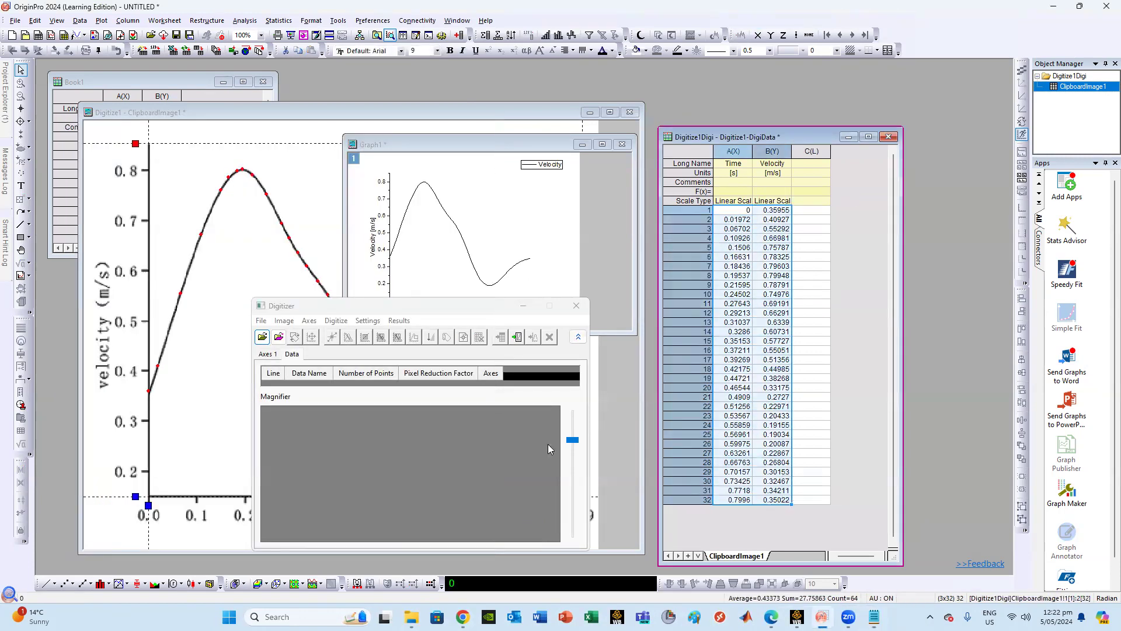
Replace the old data rows below the time and vel header in the profile text file with the copied worksheet values.
{"action": "left_click", "coordinate": [874, 616]}
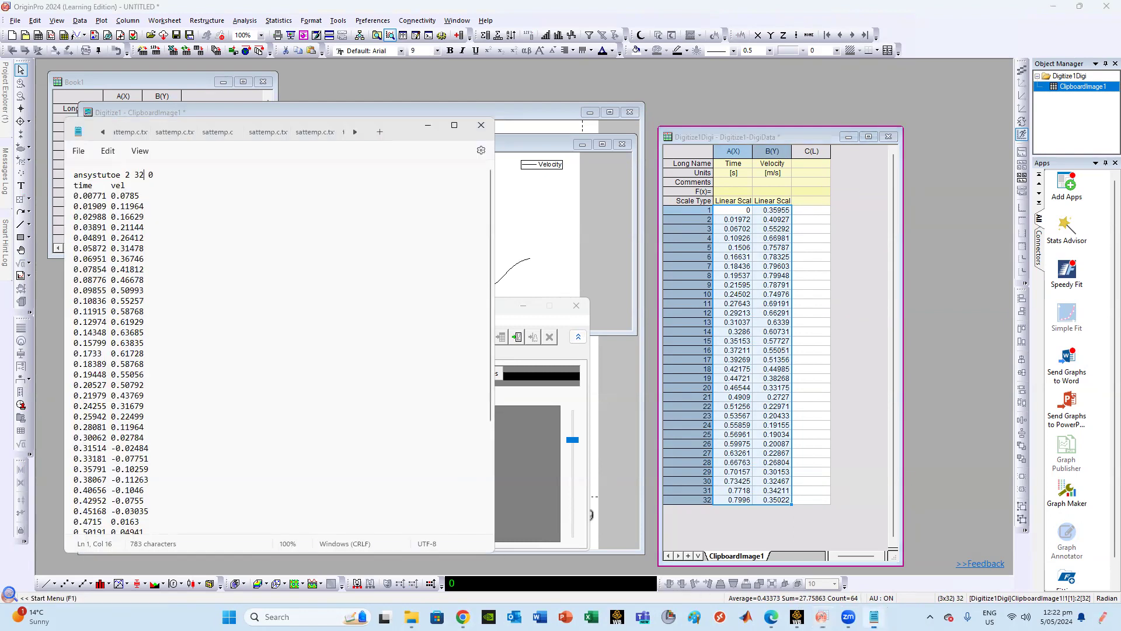
{"action": "left_click", "coordinate": [147, 217]}
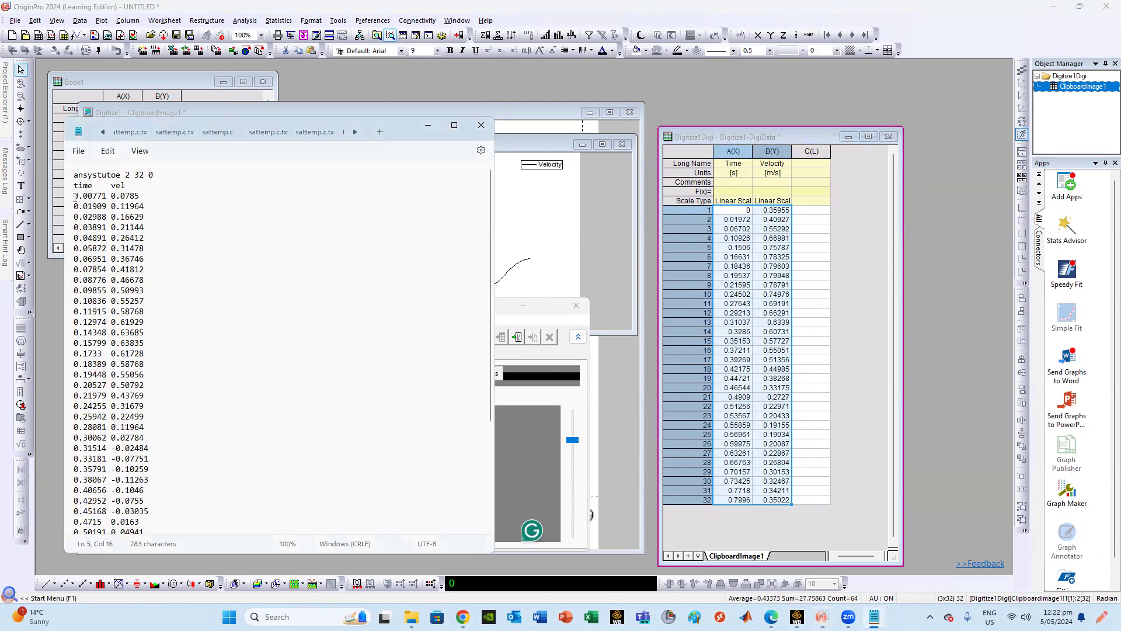
{"action": "left_click_drag", "start_coordinate": [76, 197], "coordinate": [163, 594]}
{"action": "key", "text": "Delete"}
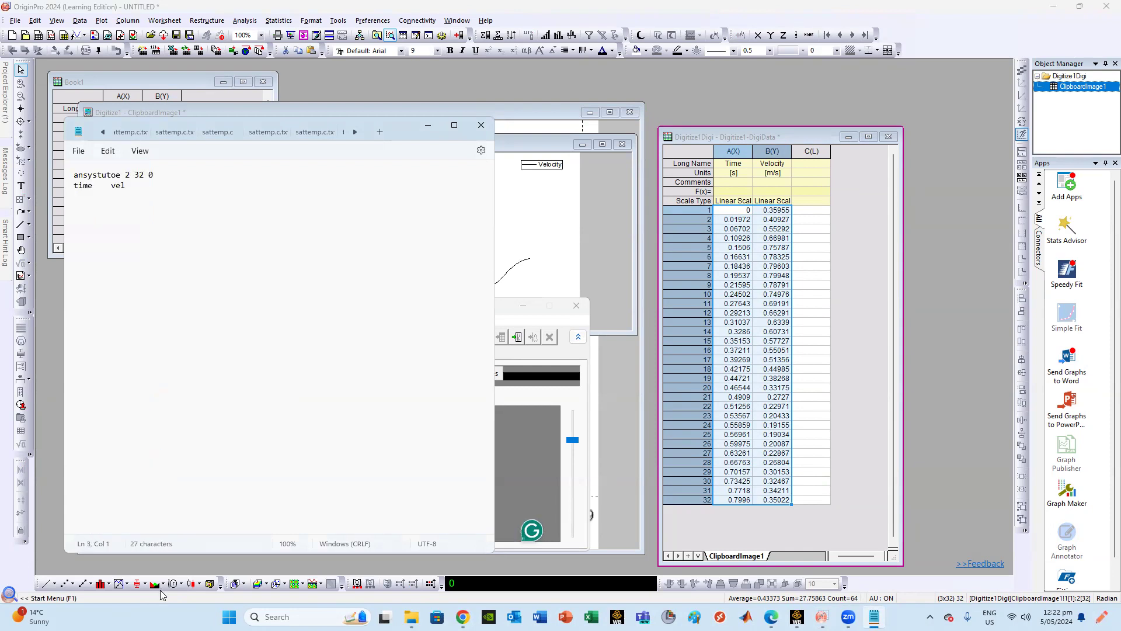
{"action": "key", "text": "ctrl+v"}
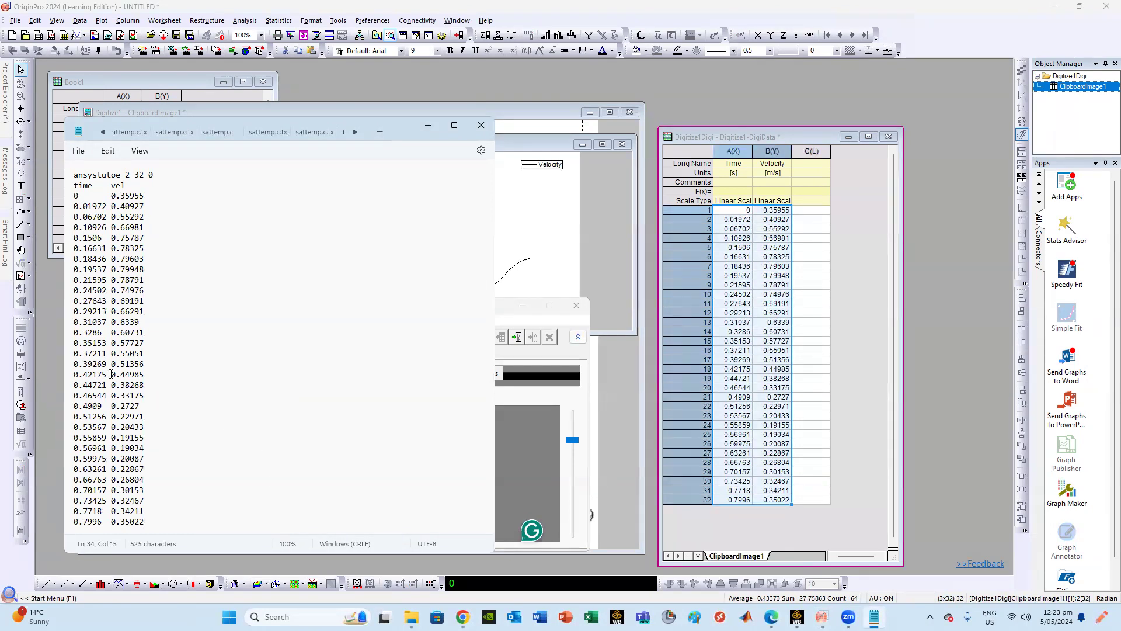
Save the edited profile text as a new file named transient_BC_02.prof in the dp0 folder.
{"action": "left_click", "coordinate": [78, 150]}
{"action": "left_click", "coordinate": [171, 258]}
{"action": "left_click", "coordinate": [184, 372]}
{"action": "type", "text": "_02.prof"}
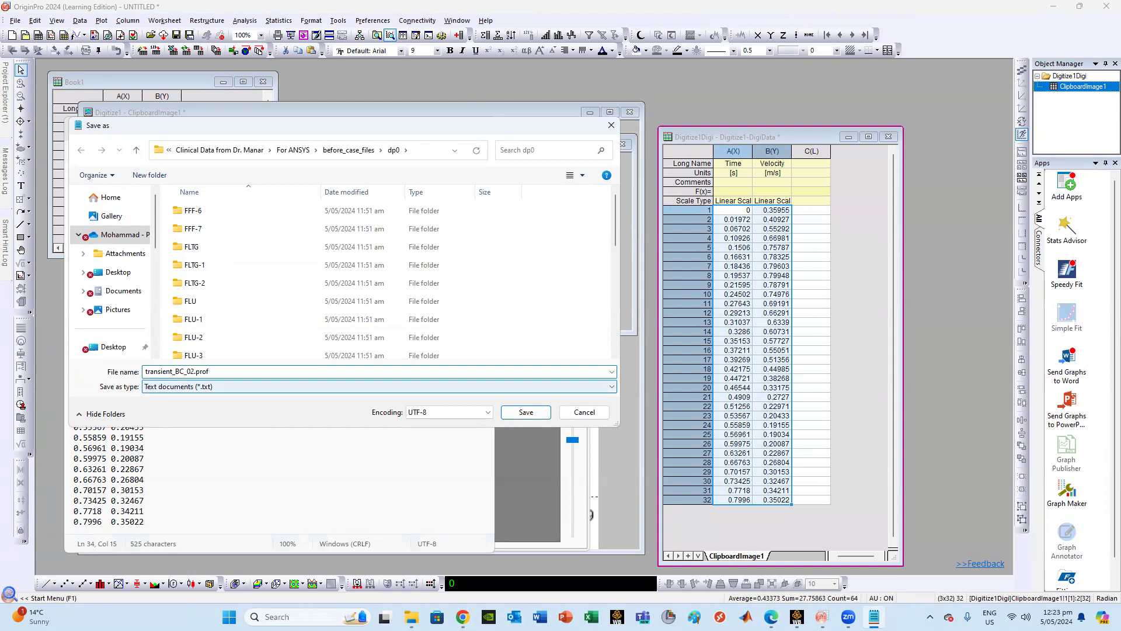
{"action": "left_click", "coordinate": [525, 413]}
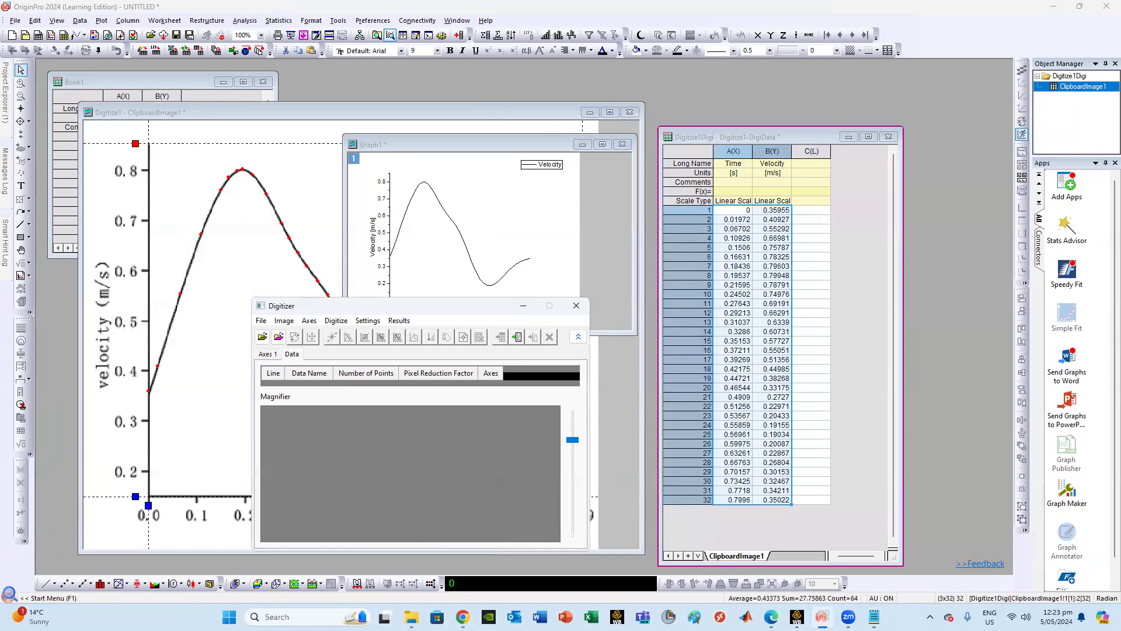
Open transient_BC_02.prof from the dp0 folder in File Explorer to check its contents, and put the text and file windows away.
{"action": "left_click", "coordinate": [411, 617]}
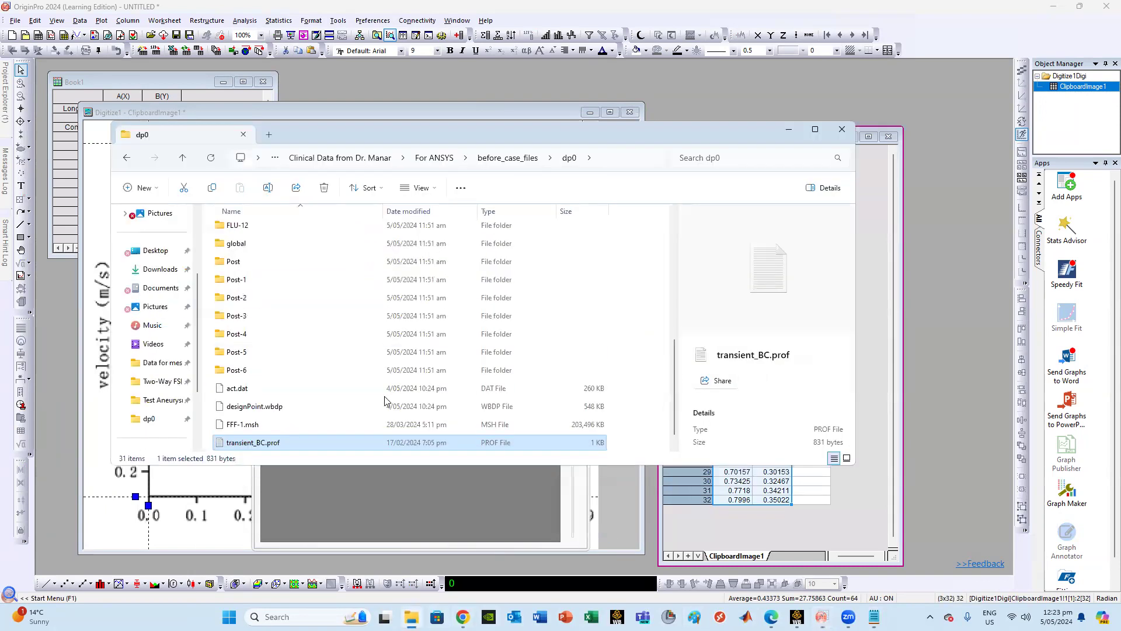
{"action": "scroll", "coordinate": [268, 442], "scroll_direction": "down", "scroll_amount": 1}
{"action": "double_click", "coordinate": [269, 444]}
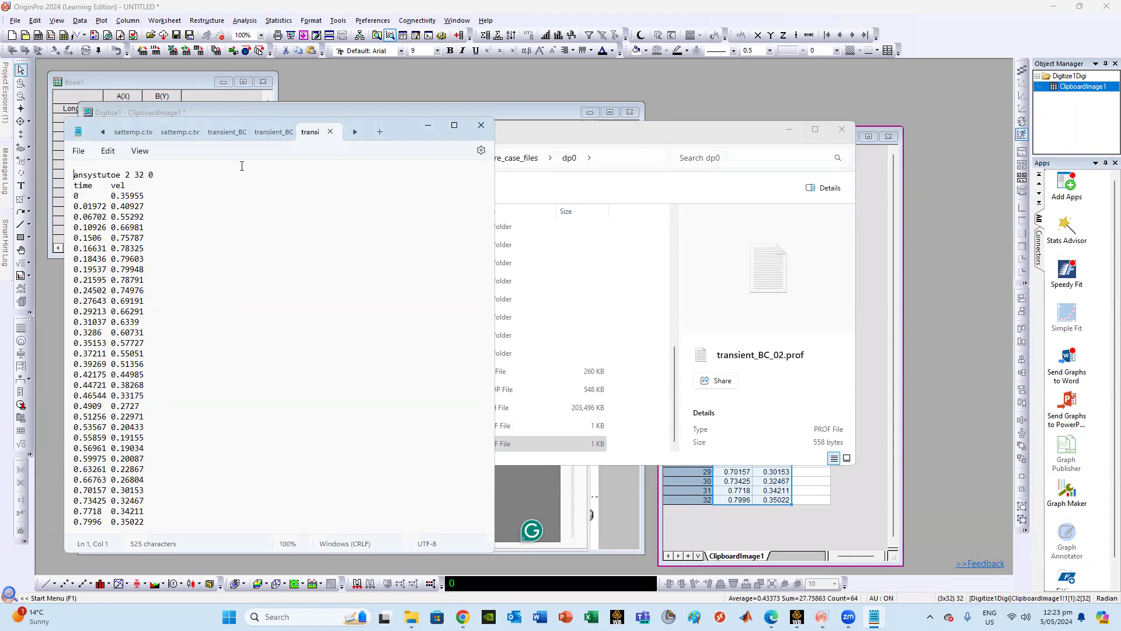
{"action": "left_click", "coordinate": [481, 125]}
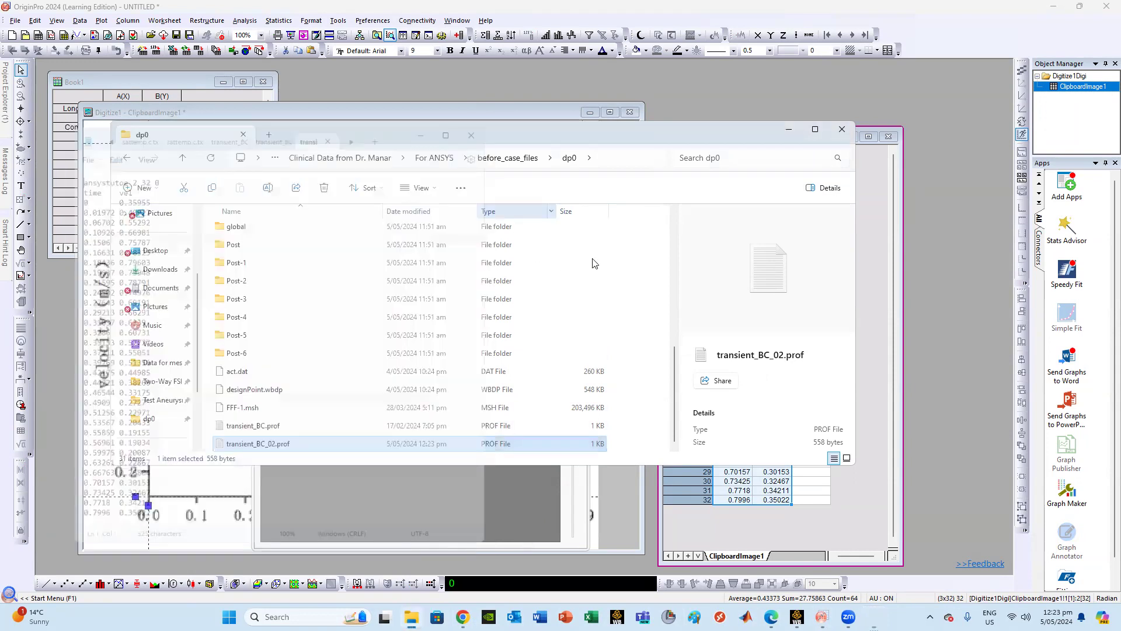
{"action": "left_click", "coordinate": [789, 129]}
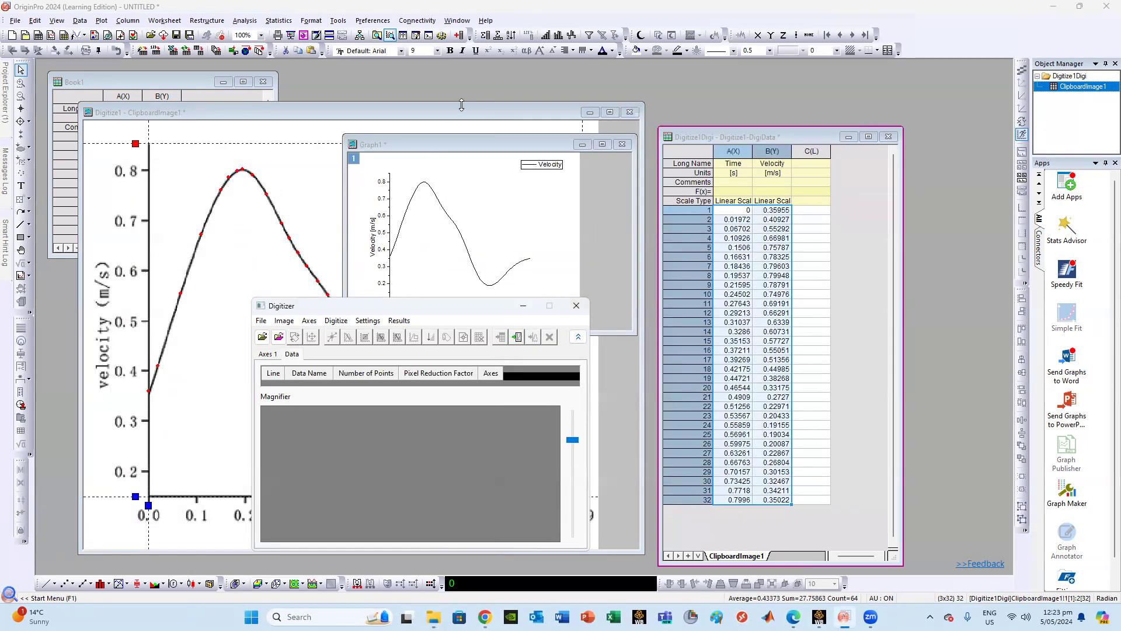
Switch to ANSYS Workbench and launch the Mesh cell of Fluent (with Fluent Meshing) system Y with double precision and 8 meshing processes.
{"action": "mouse_move", "coordinate": [870, 616]}
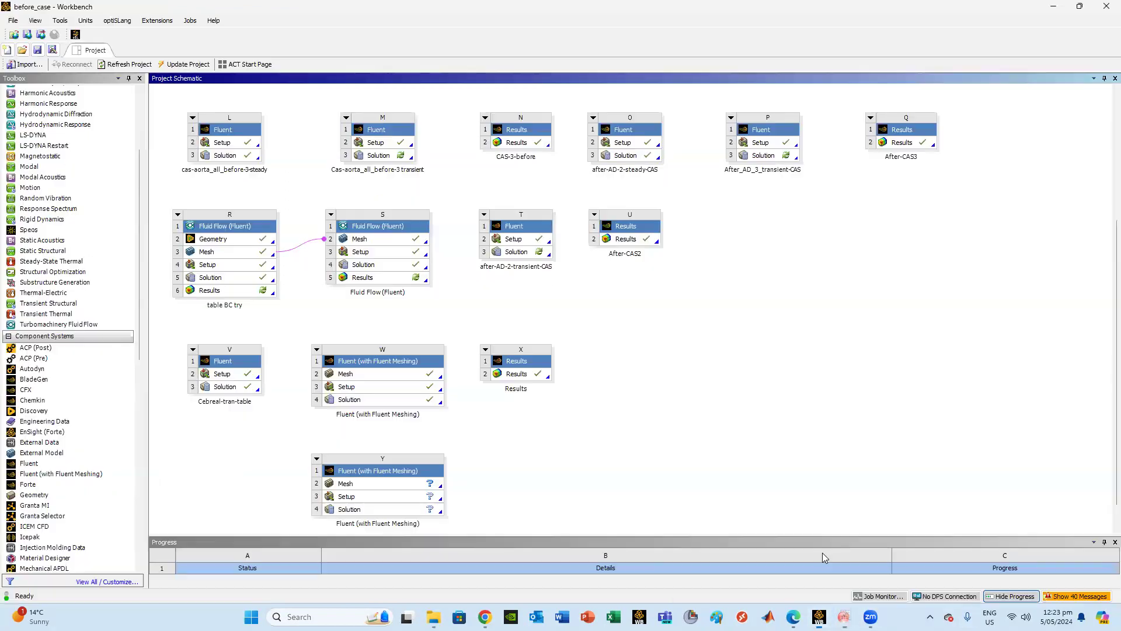
{"action": "left_click", "coordinate": [824, 553]}
{"action": "double_click", "coordinate": [415, 487]}
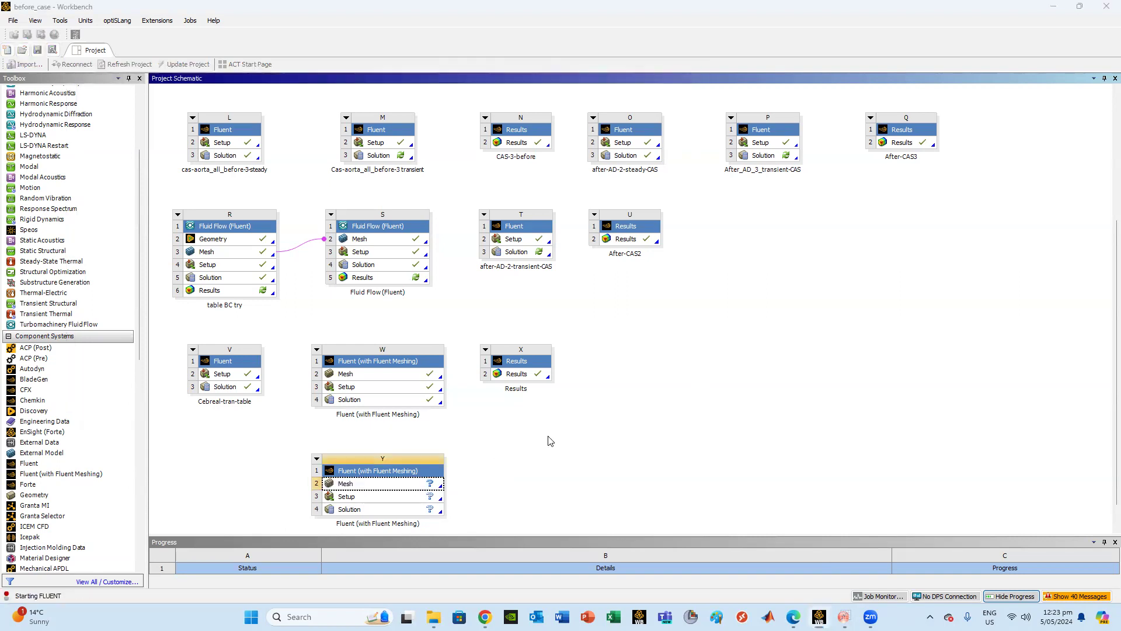
{"action": "left_click", "coordinate": [574, 221]}
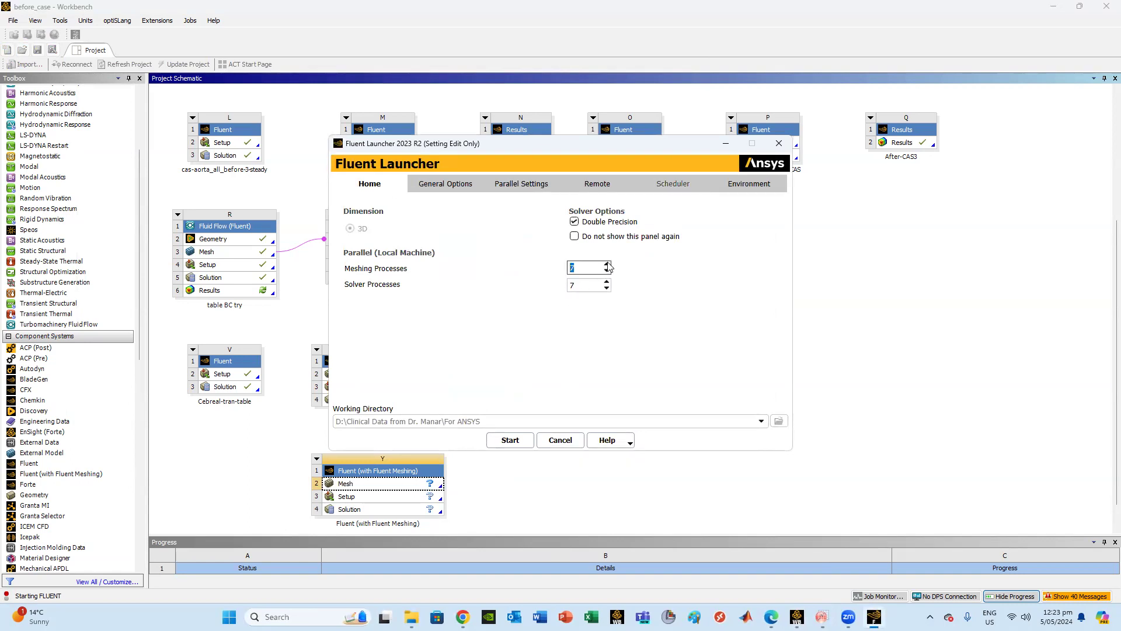
{"action": "key", "text": "Up"}
{"action": "left_click", "coordinate": [510, 441]}
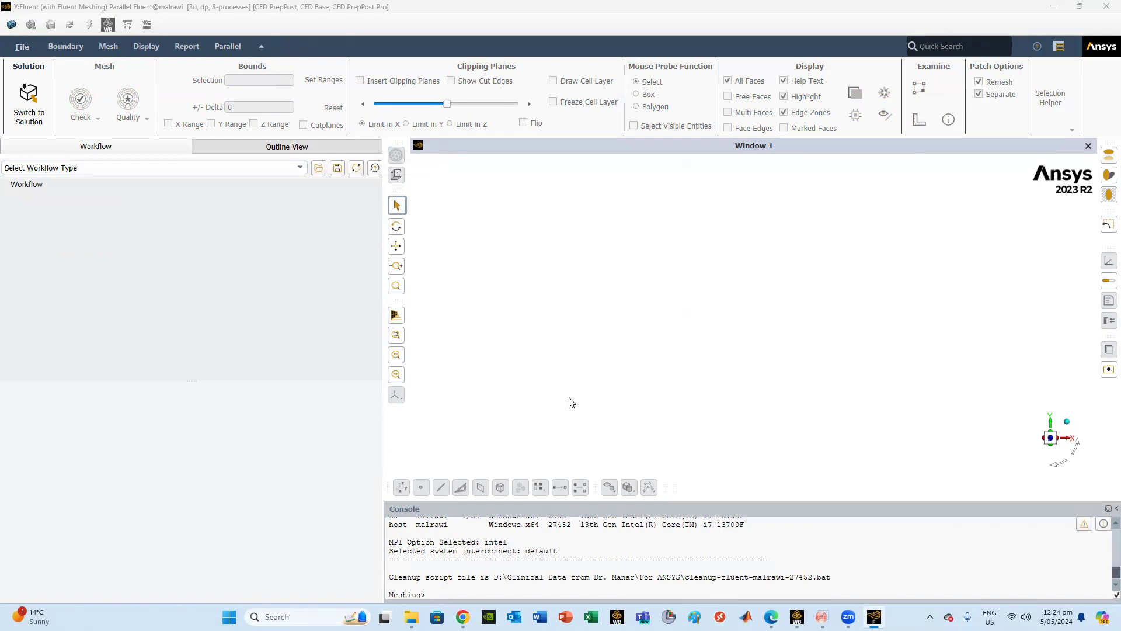
Read the mesh file FFF-1.msh from before_case_files\dp0 into Fluent Meshing, listing all file types to find it.
{"action": "left_click", "coordinate": [22, 47]}
{"action": "mouse_move", "coordinate": [28, 97]}
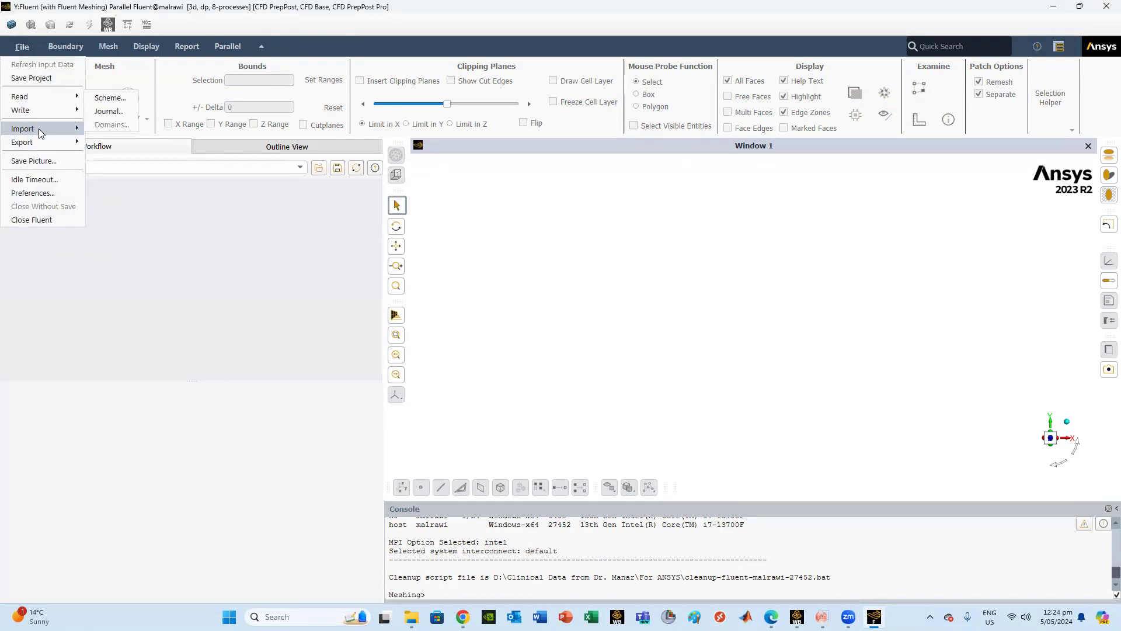
{"action": "left_click", "coordinate": [95, 132]}
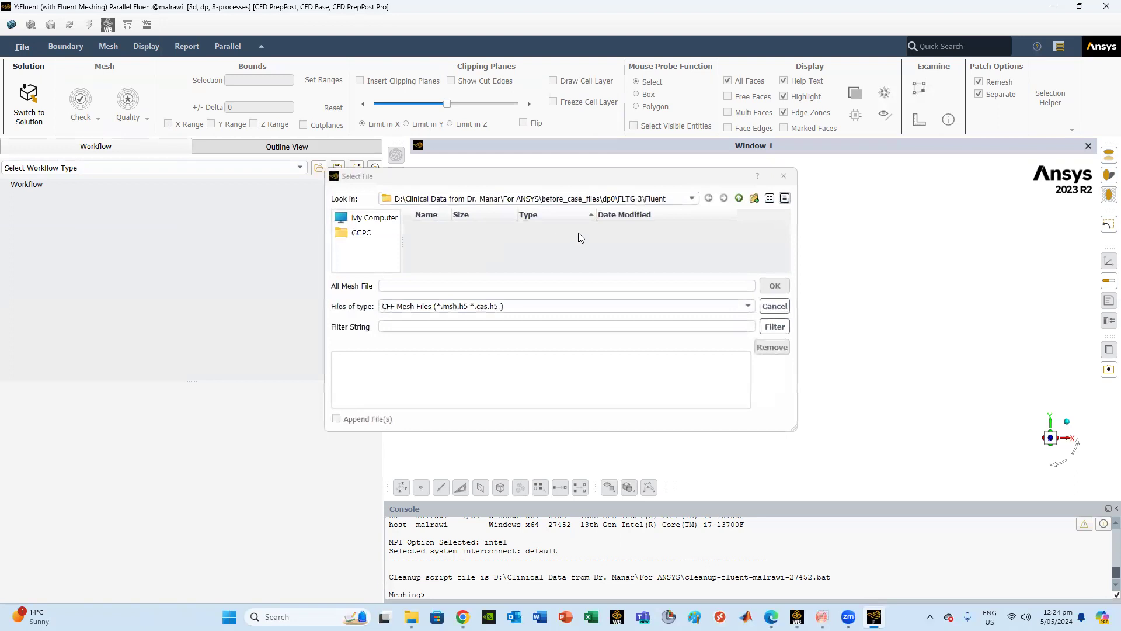
{"action": "left_click", "coordinate": [739, 198]}
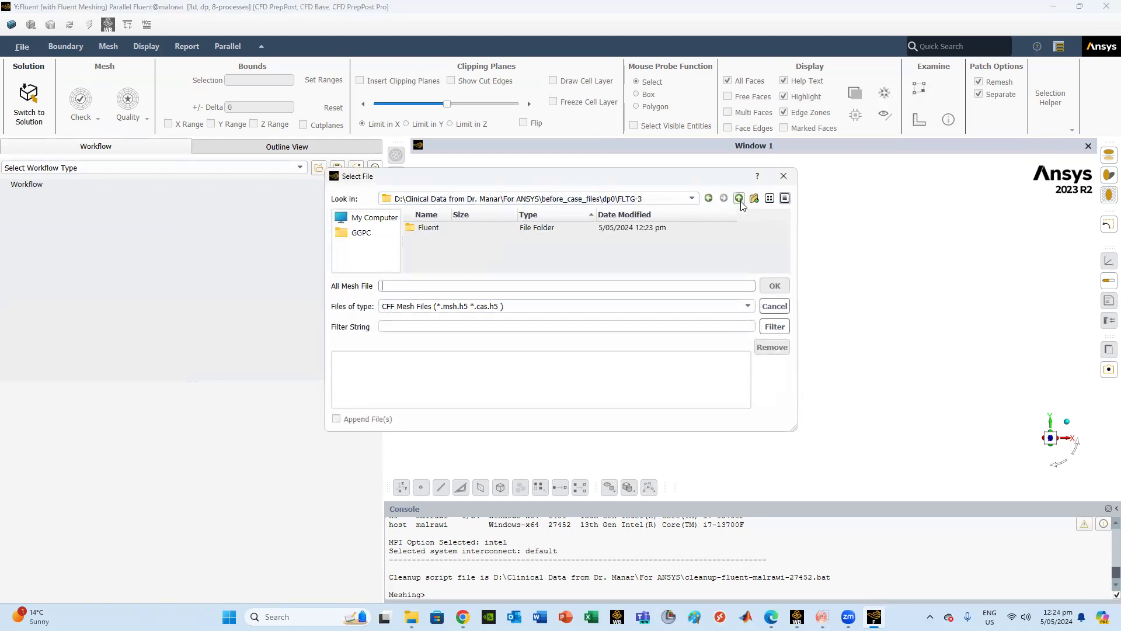
{"action": "left_click", "coordinate": [740, 199]}
{"action": "scroll", "coordinate": [672, 251], "scroll_direction": "down", "scroll_amount": 3}
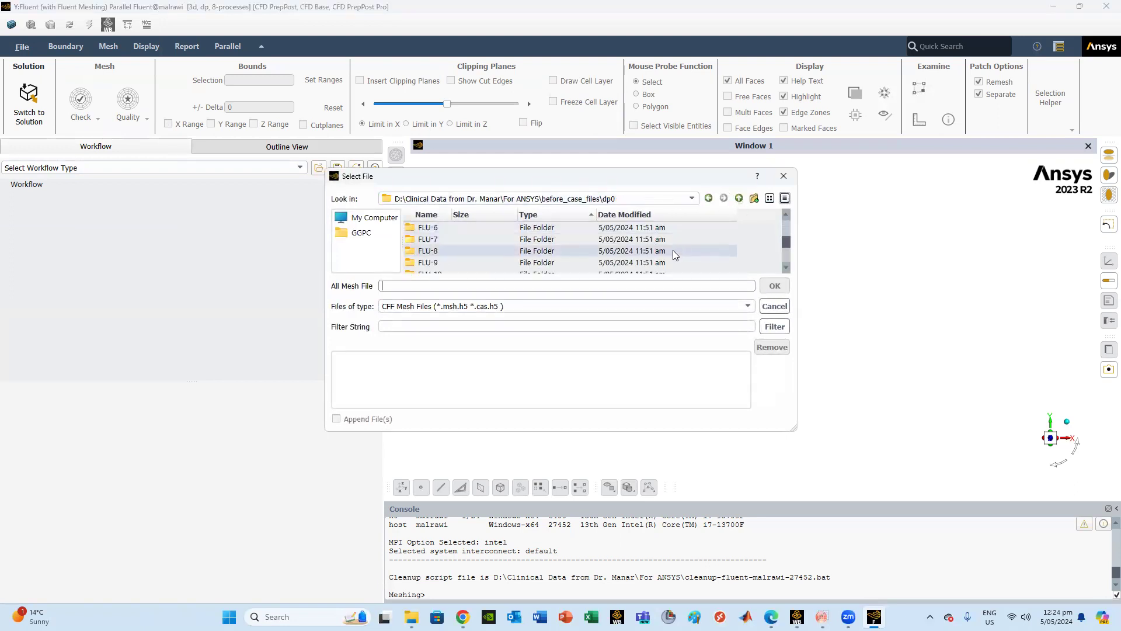
{"action": "left_click", "coordinate": [576, 306]}
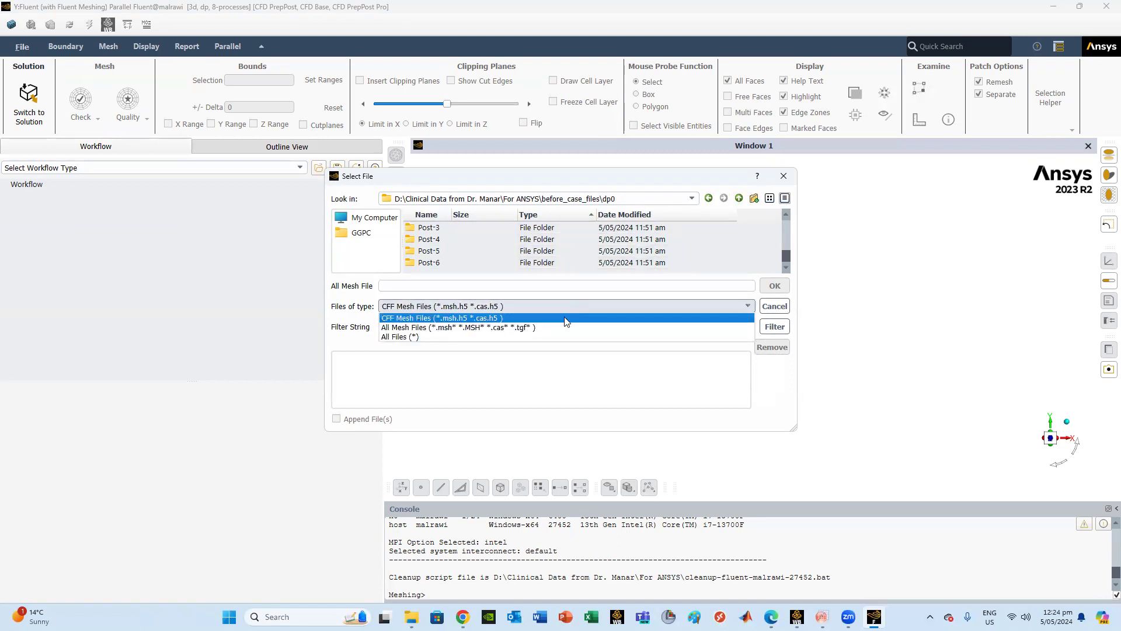
{"action": "left_click", "coordinate": [519, 339]}
{"action": "scroll", "coordinate": [529, 274], "scroll_direction": "down", "scroll_amount": 3}
{"action": "left_click", "coordinate": [470, 229]}
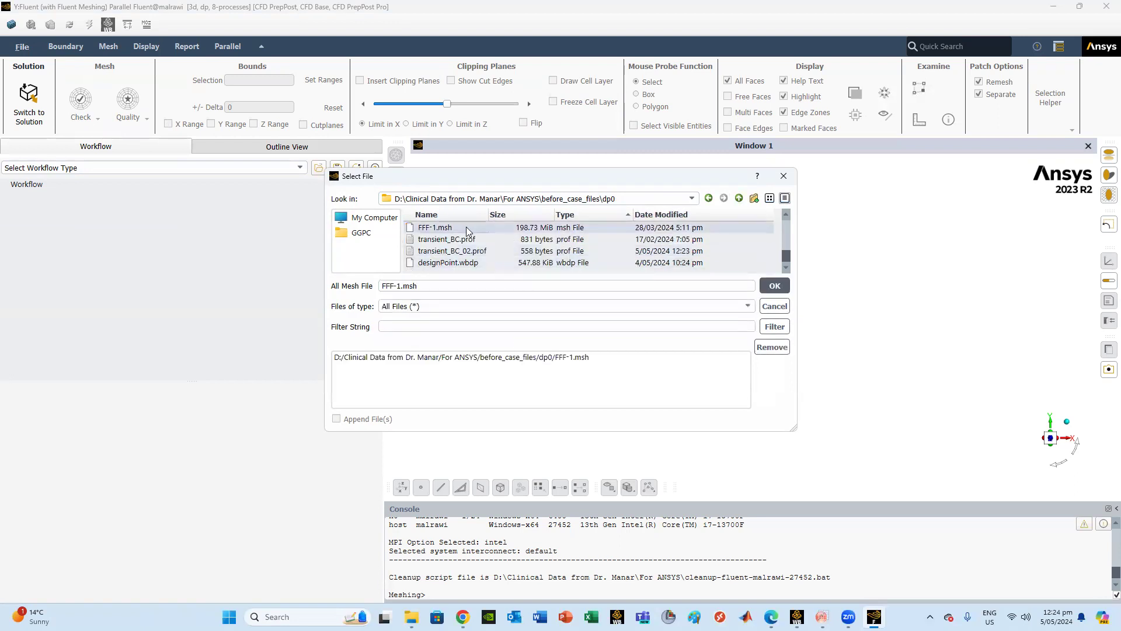
{"action": "left_click", "coordinate": [772, 287]}
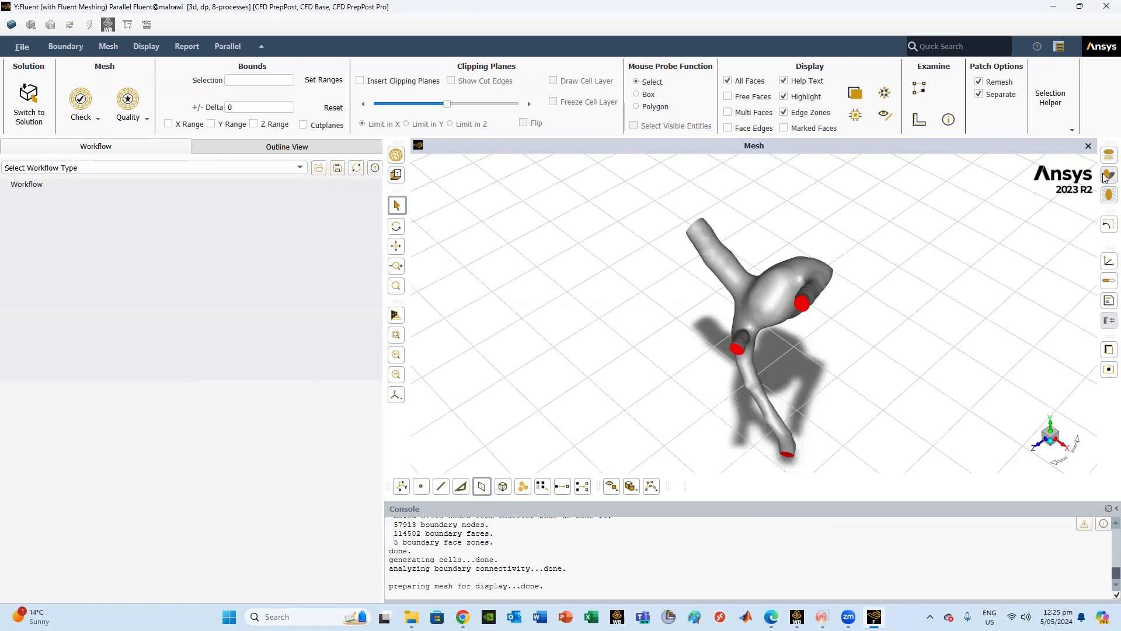
Turn off the ground grid and shadows in the graphics view, and display all six face zones of the mesh.
{"action": "left_click", "coordinate": [1108, 195]}
{"action": "left_click", "coordinate": [1106, 199]}
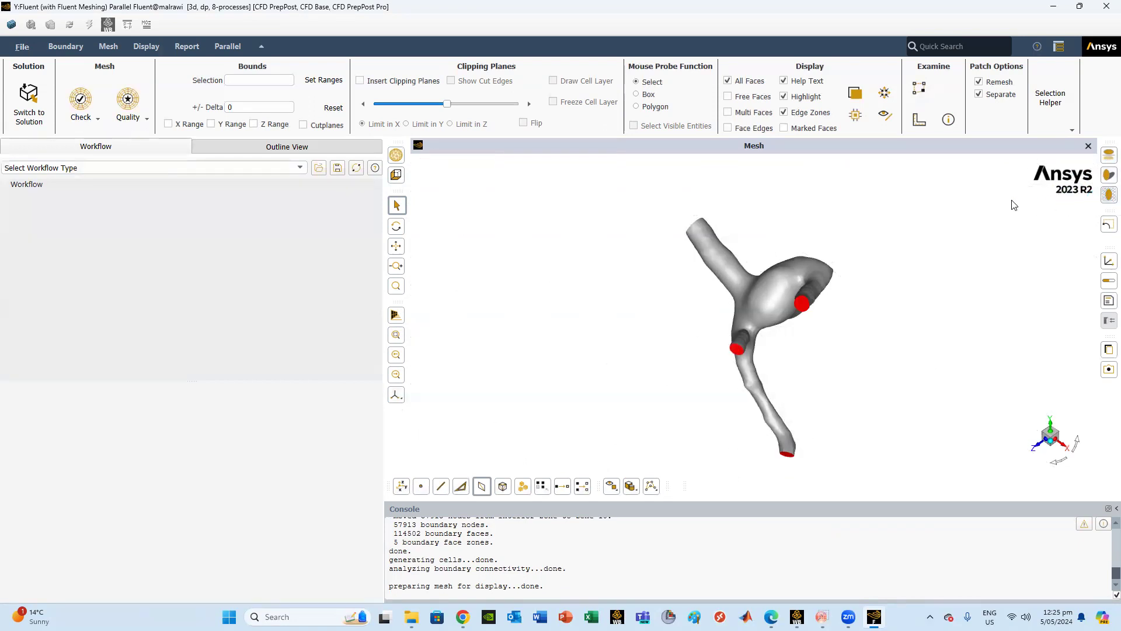
{"action": "left_click", "coordinate": [396, 156]}
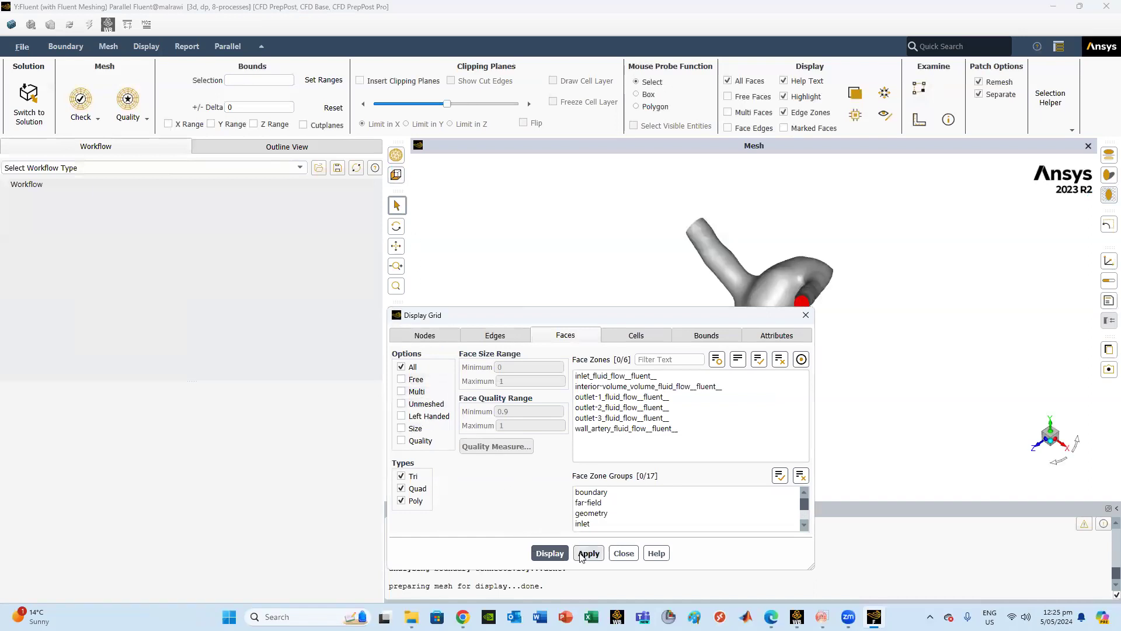
{"action": "left_click", "coordinate": [558, 552]}
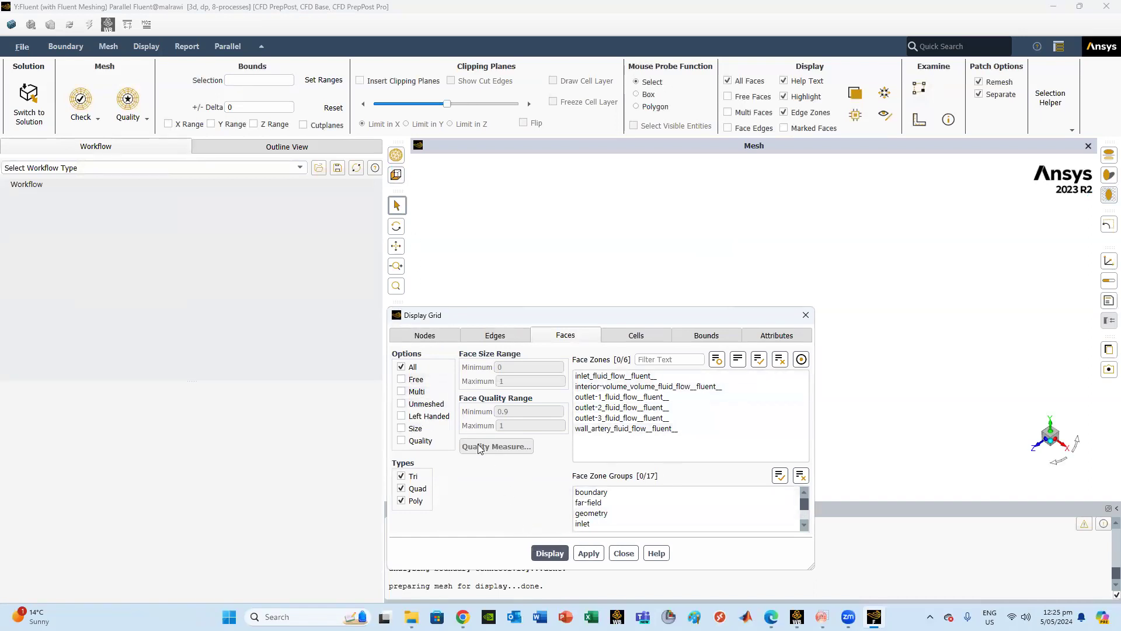
{"action": "left_click", "coordinate": [655, 377]}
{"action": "left_click_drag", "start_coordinate": [657, 385], "coordinate": [649, 439]}
{"action": "left_click", "coordinate": [550, 552]}
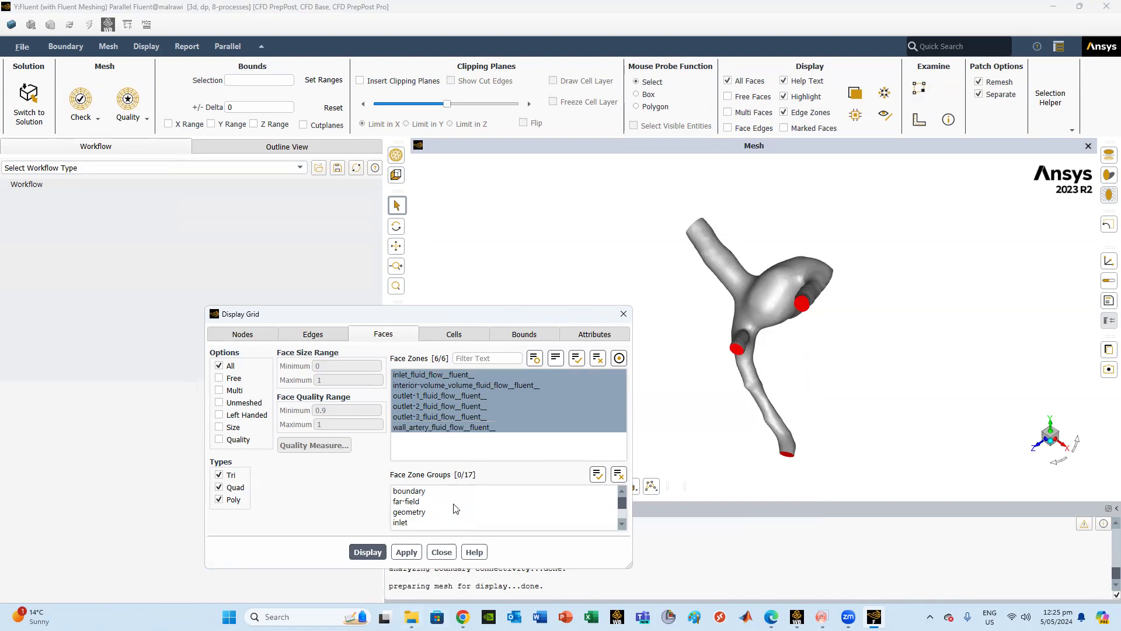
{"action": "left_click", "coordinate": [447, 552]}
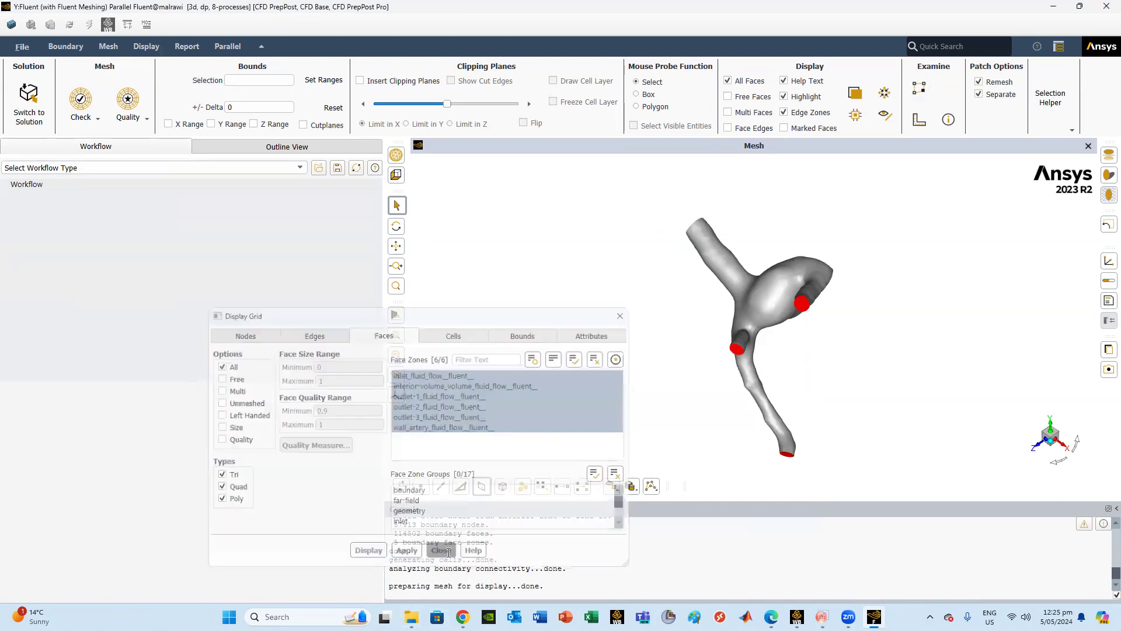
Switch from meshing to solution mode, and display the mesh on all surfaces with both edges and faces.
{"action": "left_click", "coordinate": [28, 102]}
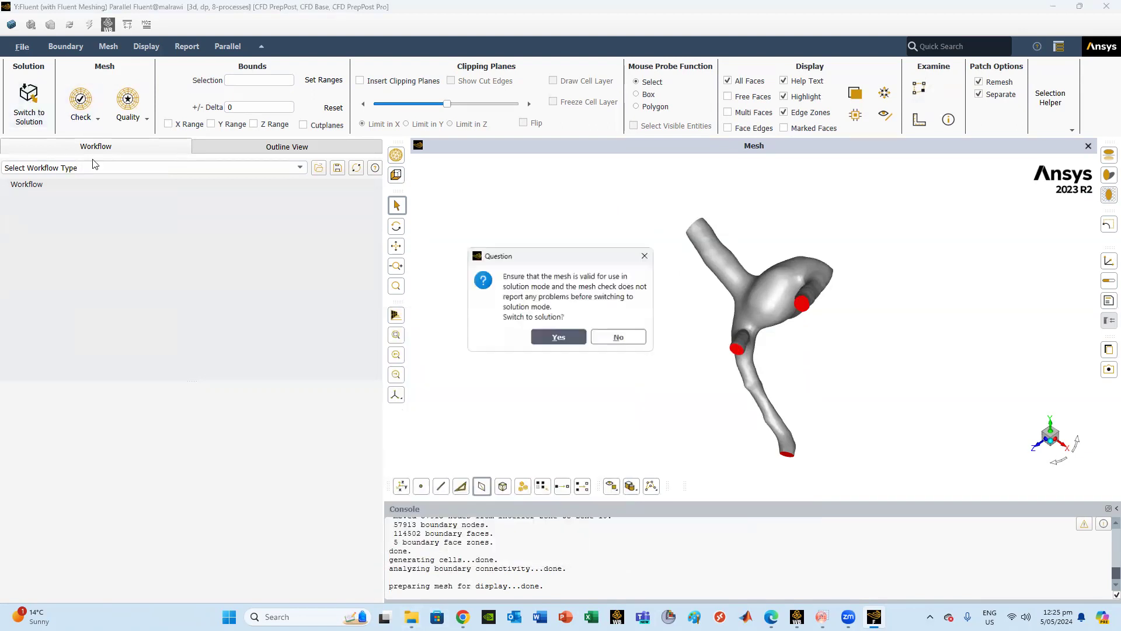
{"action": "left_click", "coordinate": [558, 338]}
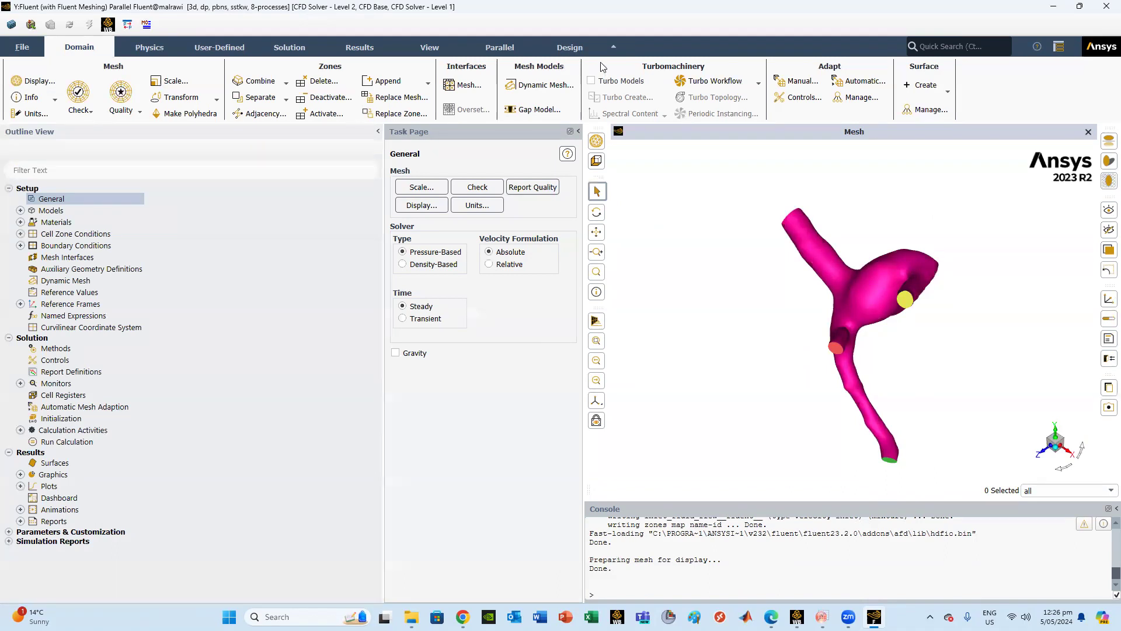
{"action": "left_click", "coordinate": [422, 205]}
{"action": "left_click", "coordinate": [558, 372]}
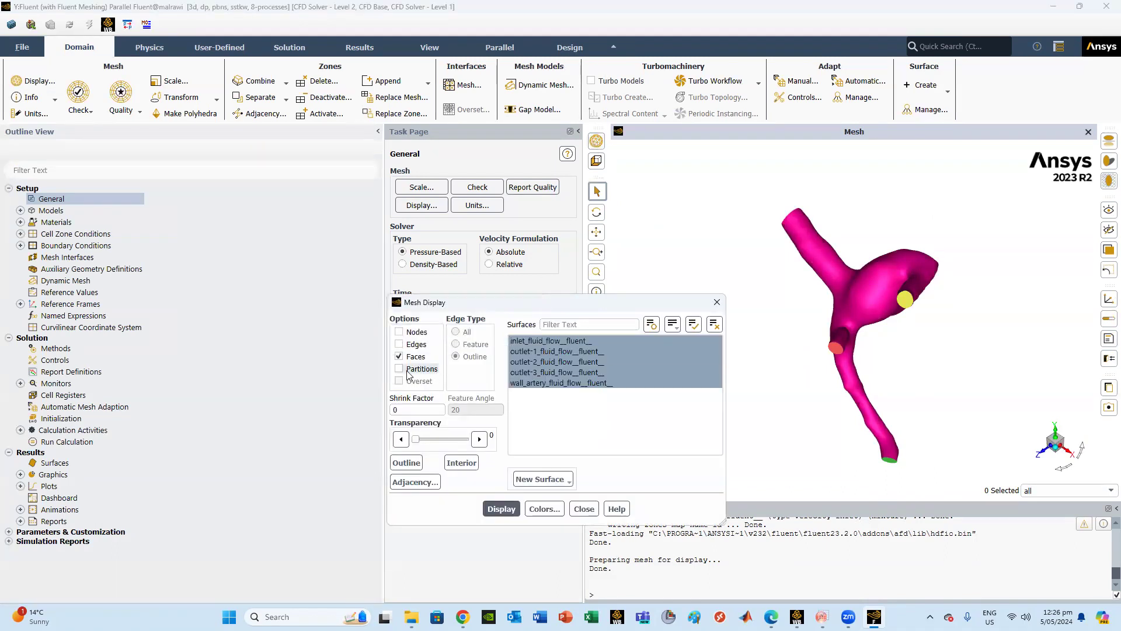
{"action": "left_click", "coordinate": [399, 344]}
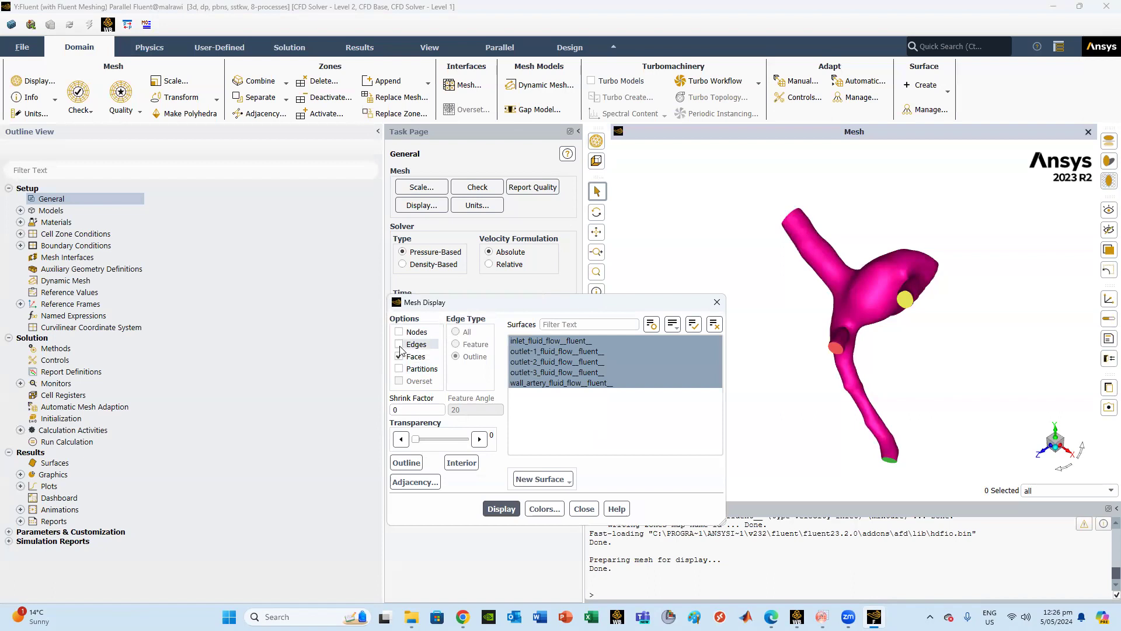
{"action": "left_click", "coordinate": [511, 509]}
{"action": "left_click", "coordinate": [582, 509]}
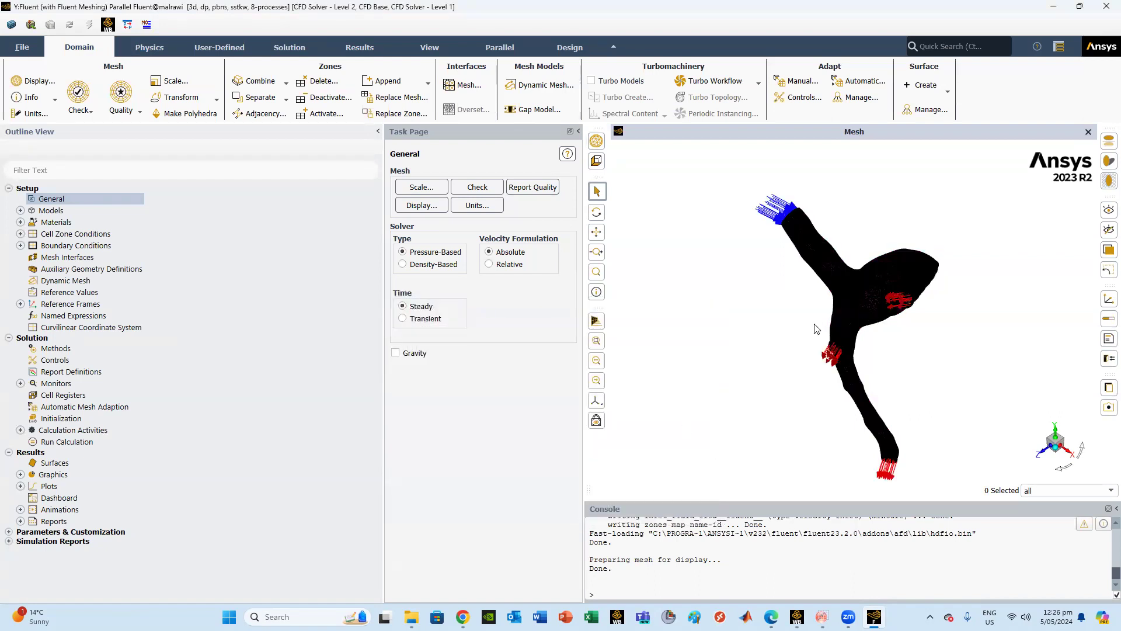
Narrow the outline pane to enlarge the graphics window, and inspect the surface mesh around the side outlet up close.
{"action": "scroll", "coordinate": [813, 327], "scroll_direction": "up", "scroll_amount": 3}
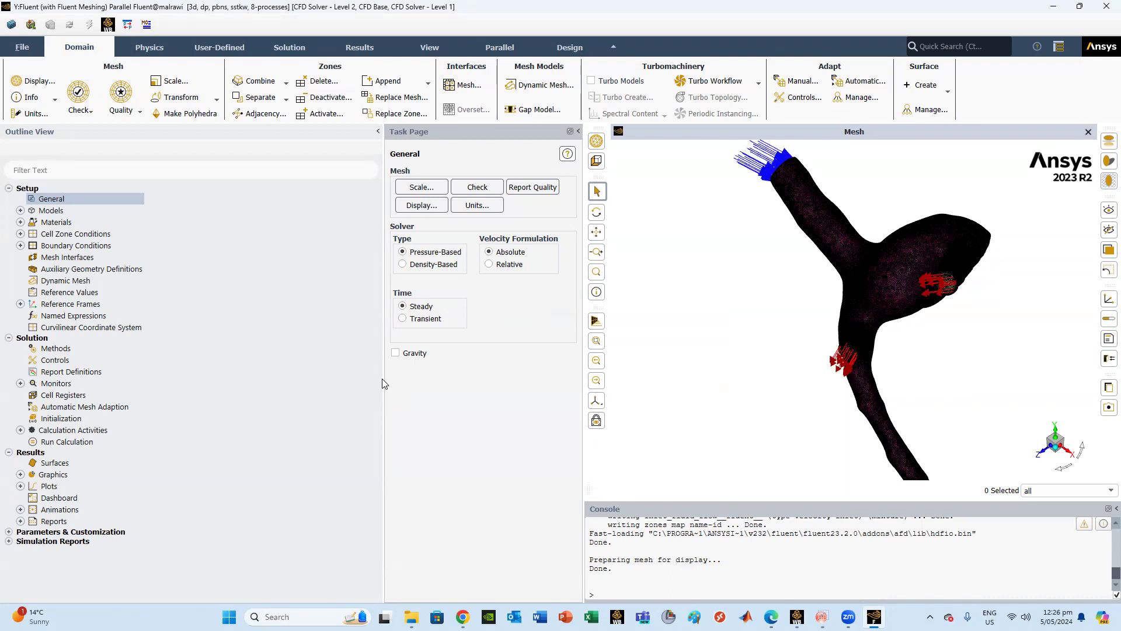
{"action": "left_click_drag", "start_coordinate": [383, 379], "coordinate": [198, 358]}
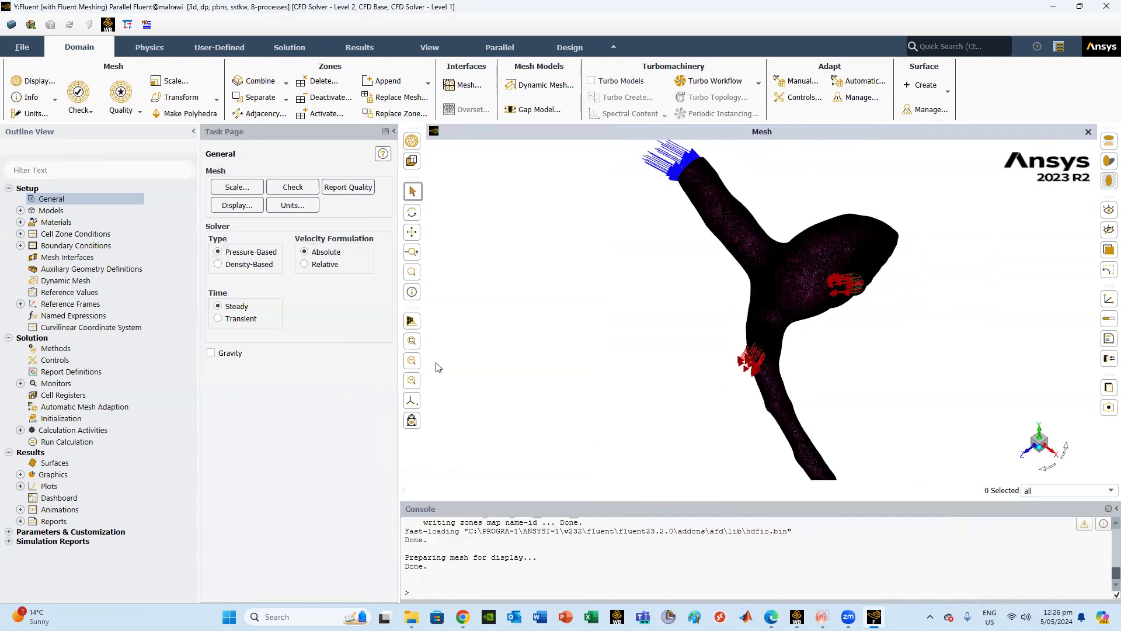
{"action": "scroll", "coordinate": [813, 328], "scroll_direction": "up", "scroll_amount": 5}
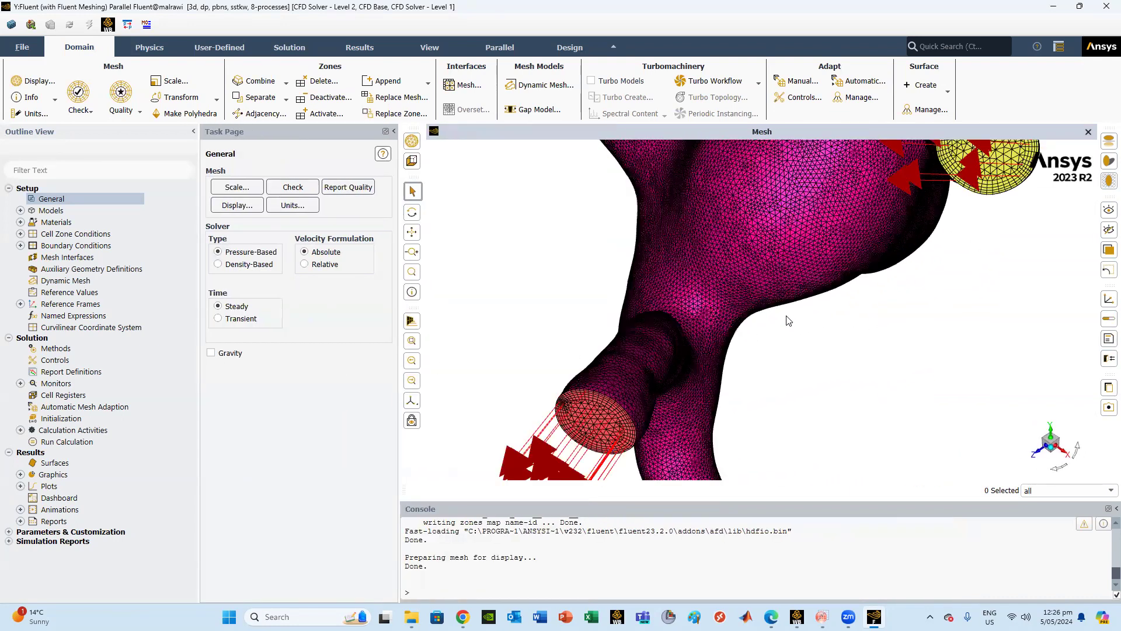
Turn the artery mesh toward its inlet and examine the velocity-inlet settings of inlet_fluid_flow__fluent__ without changing them.
{"action": "scroll", "coordinate": [712, 292], "scroll_direction": "down", "scroll_amount": 5}
{"action": "middle_click_drag", "start_coordinate": [711, 292], "coordinate": [667, 376]}
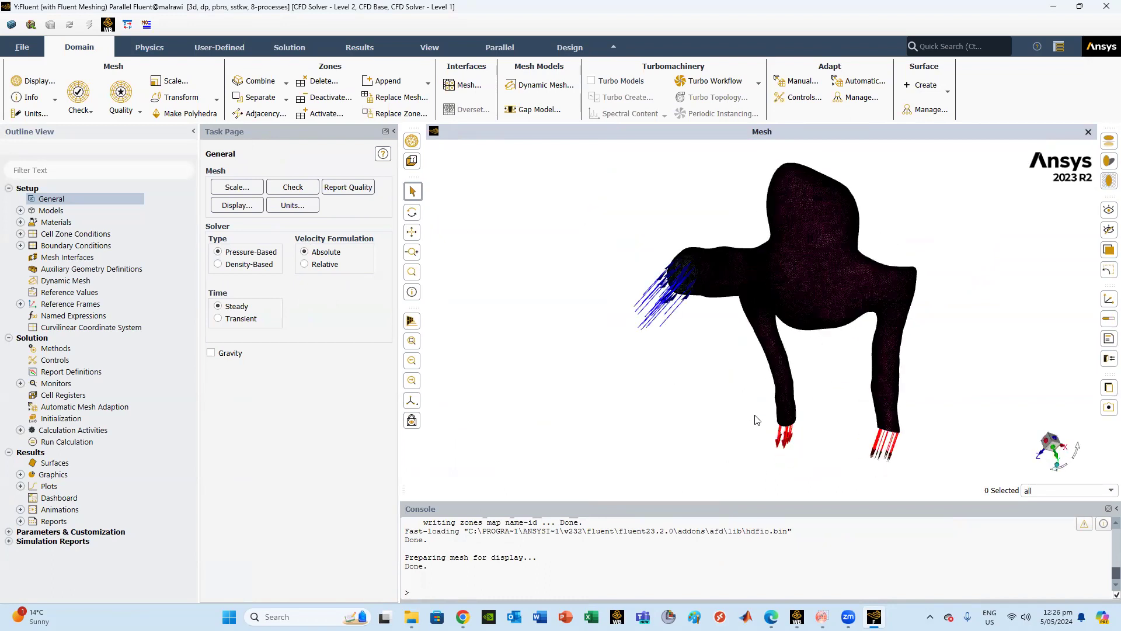
{"action": "scroll", "coordinate": [669, 381], "scroll_direction": "up", "scroll_amount": 3}
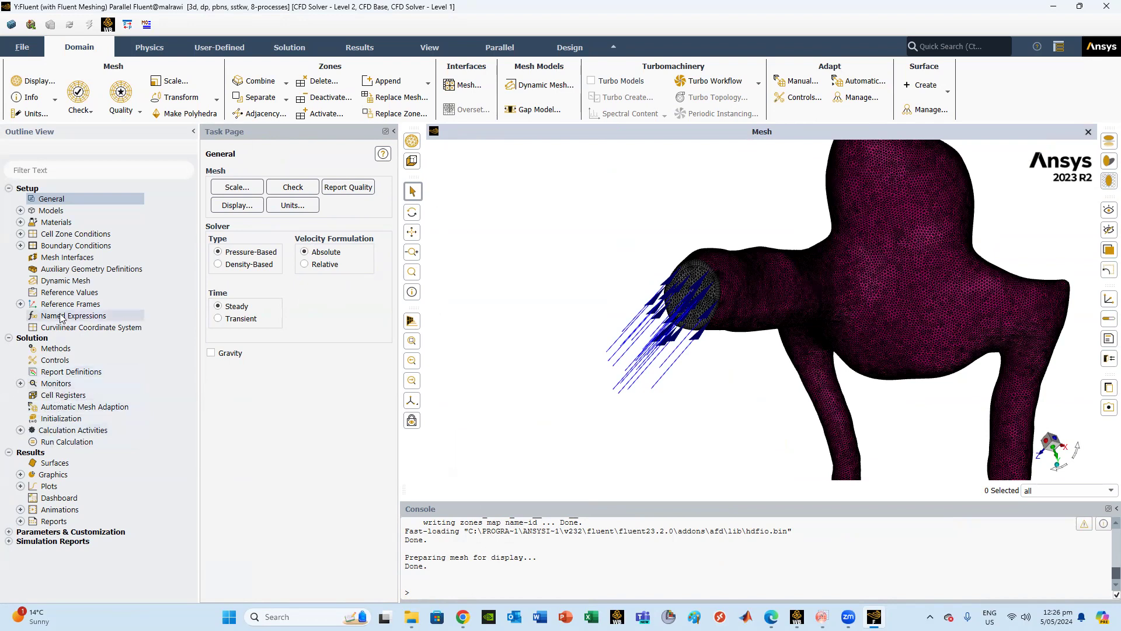
{"action": "double_click", "coordinate": [76, 245]}
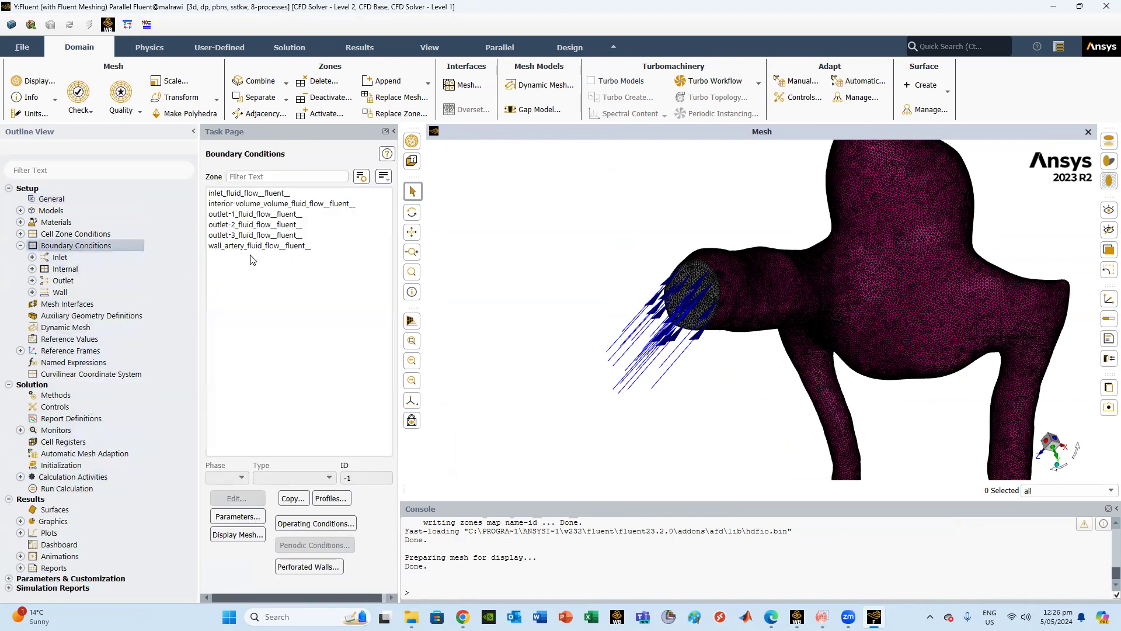
{"action": "left_click", "coordinate": [231, 498]}
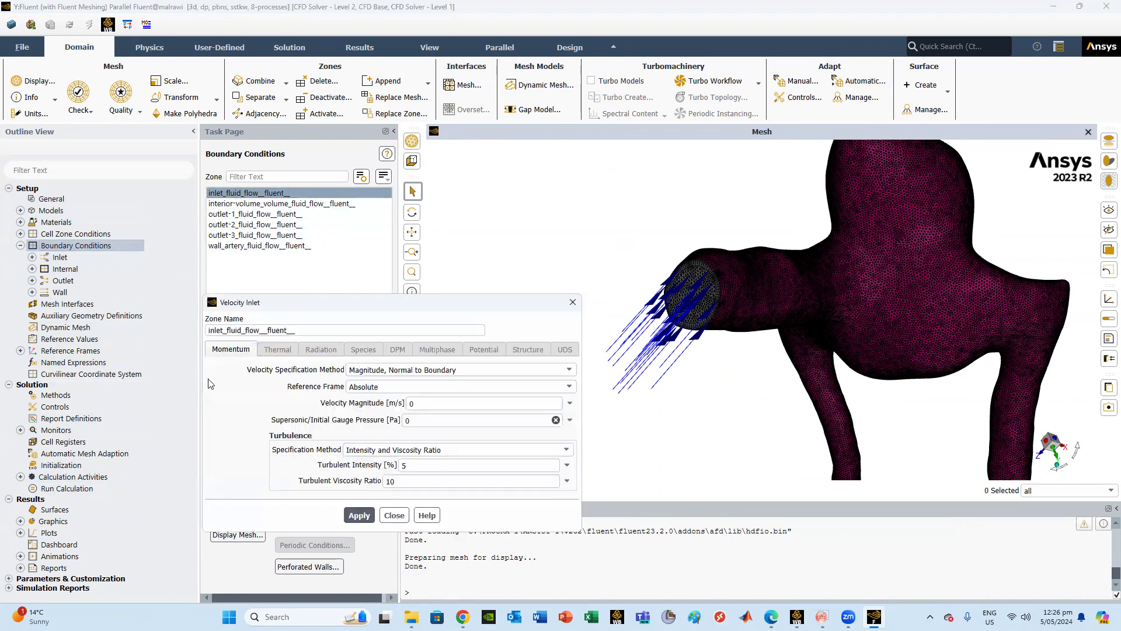
{"action": "left_click", "coordinate": [409, 508]}
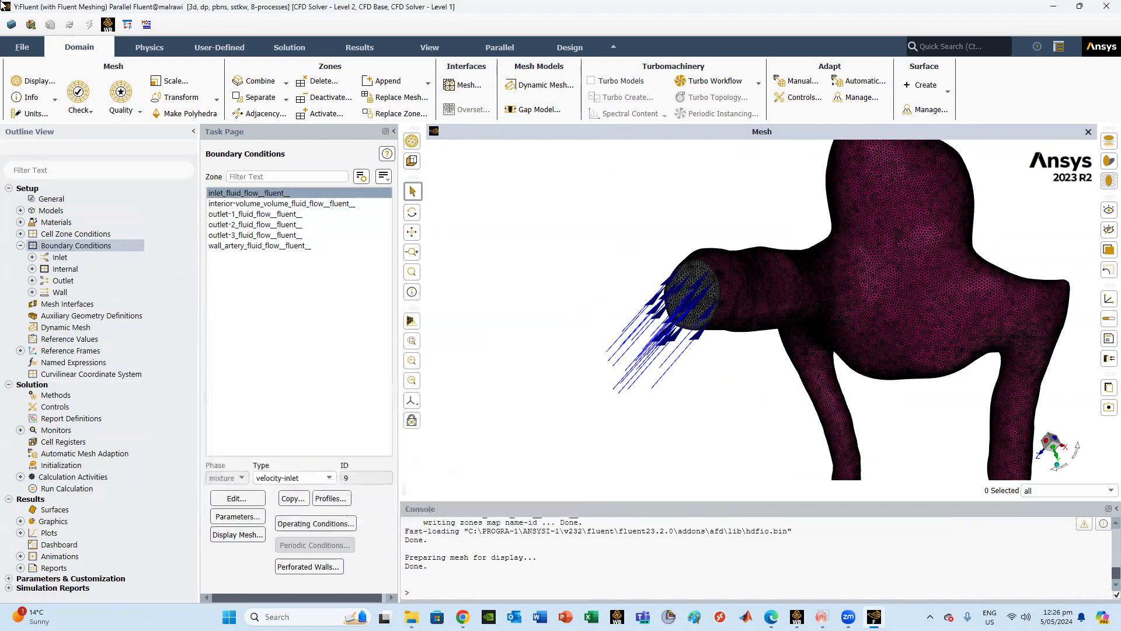
Open the viscous model settings and accept k-omega (2 eqn) with the SST variant.
{"action": "left_click", "coordinate": [21, 211]}
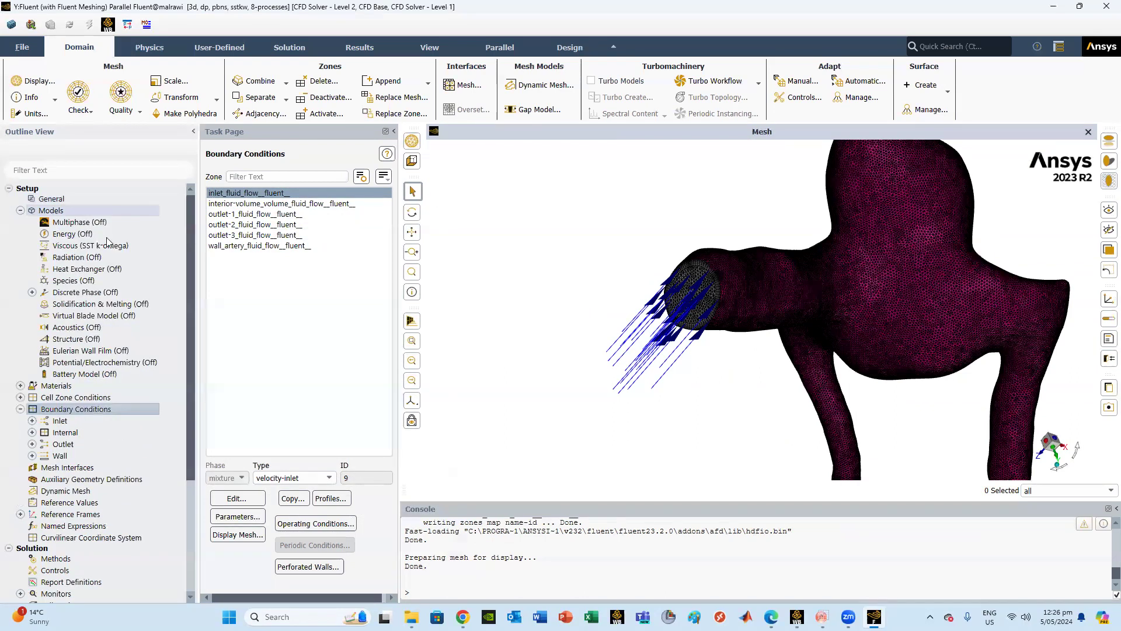
{"action": "double_click", "coordinate": [76, 250]}
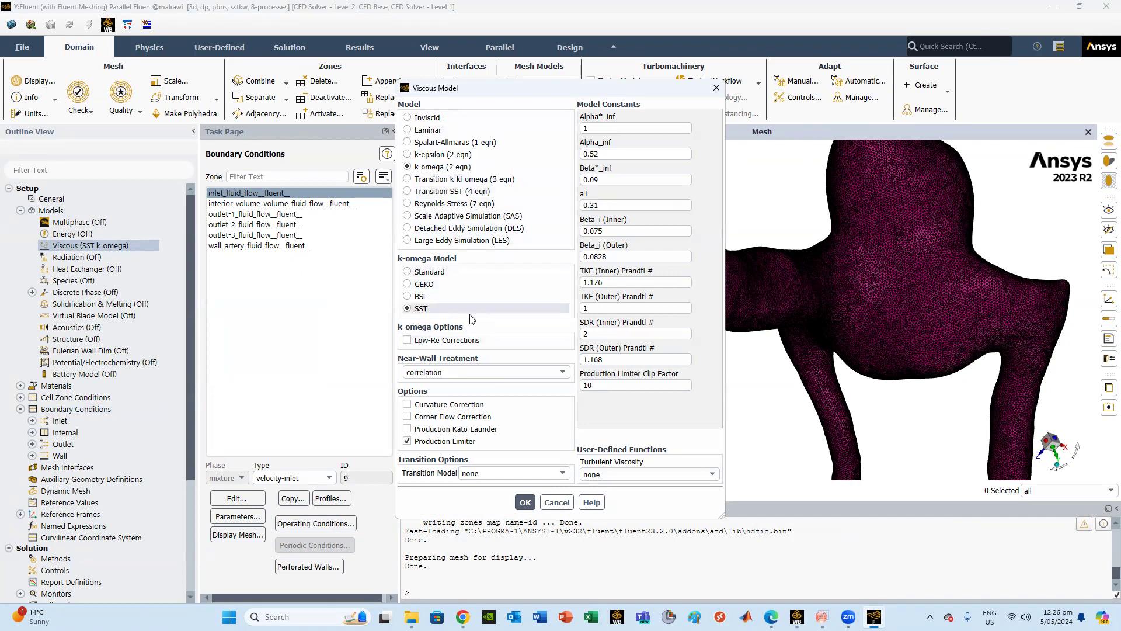
{"action": "left_click", "coordinate": [525, 502]}
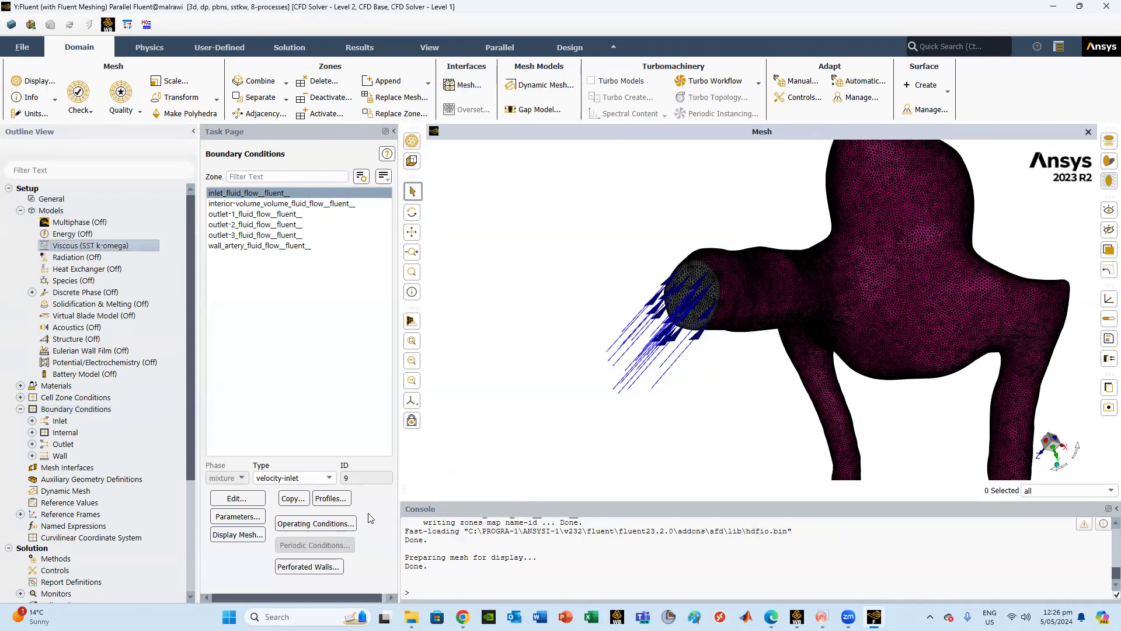
Edit the fluid material air, renaming it blood and setting its density to 1060 kg/m³.
{"action": "left_click", "coordinate": [21, 385]}
{"action": "left_click", "coordinate": [32, 397]}
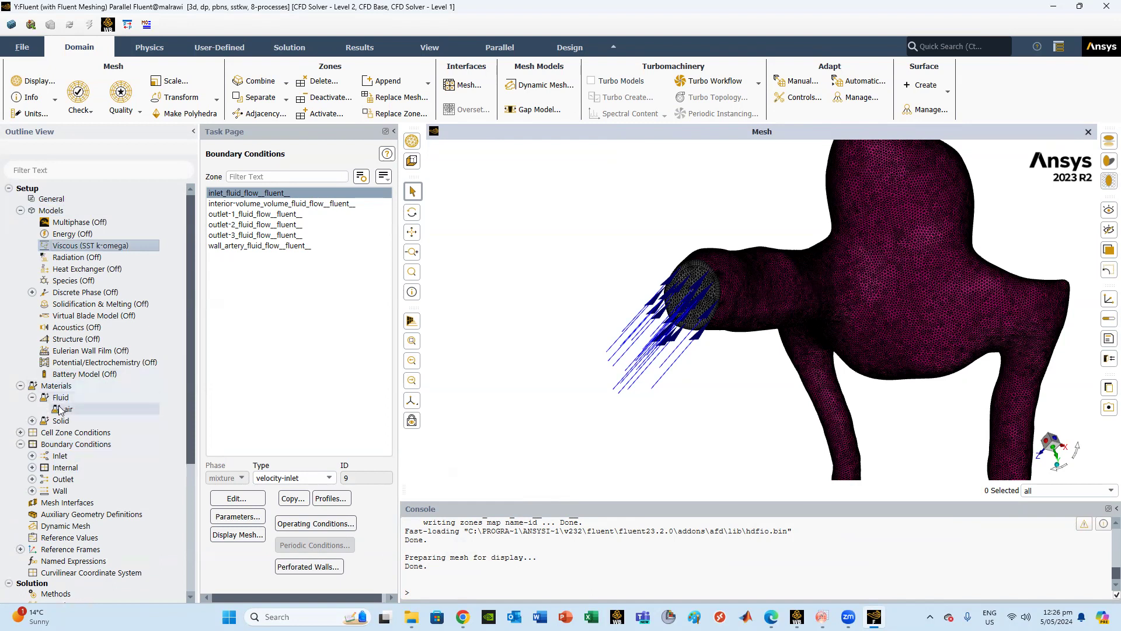
{"action": "double_click", "coordinate": [69, 409]}
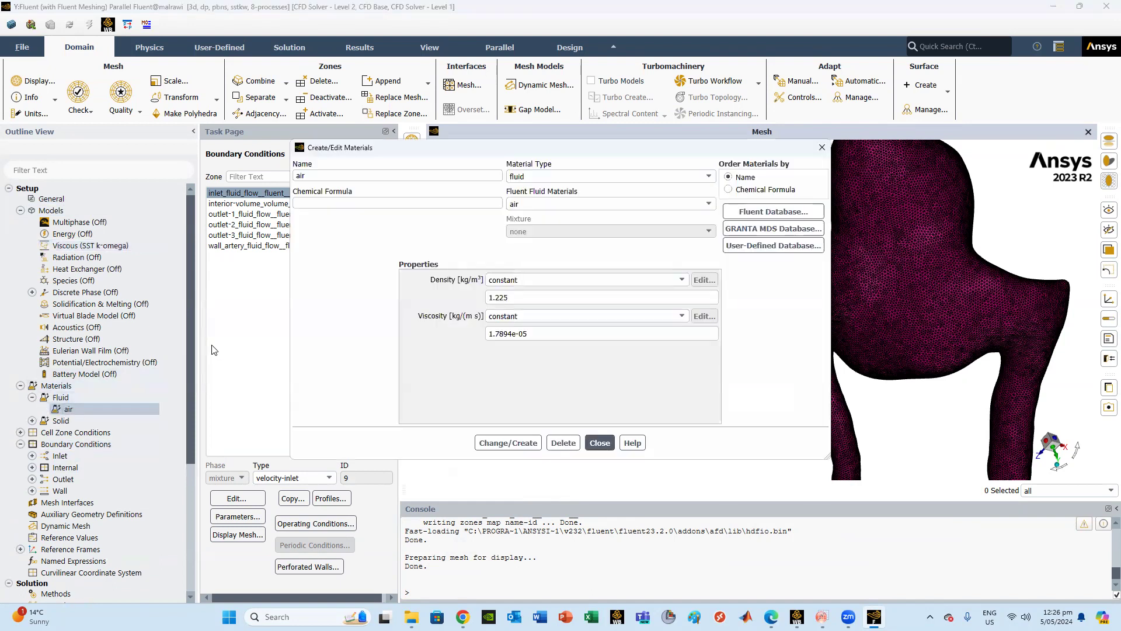
{"action": "left_click_drag", "start_coordinate": [320, 176], "coordinate": [271, 185]}
{"action": "type", "text": "blood"}
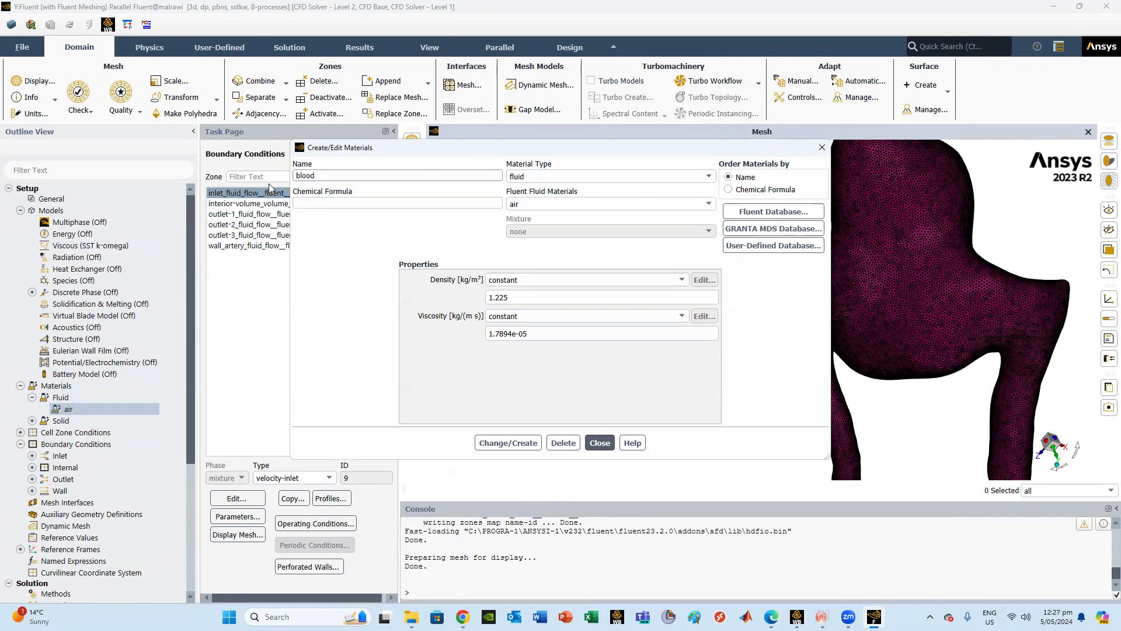
{"action": "left_click_drag", "start_coordinate": [569, 299], "coordinate": [385, 311]}
{"action": "type", "text": "1060"}
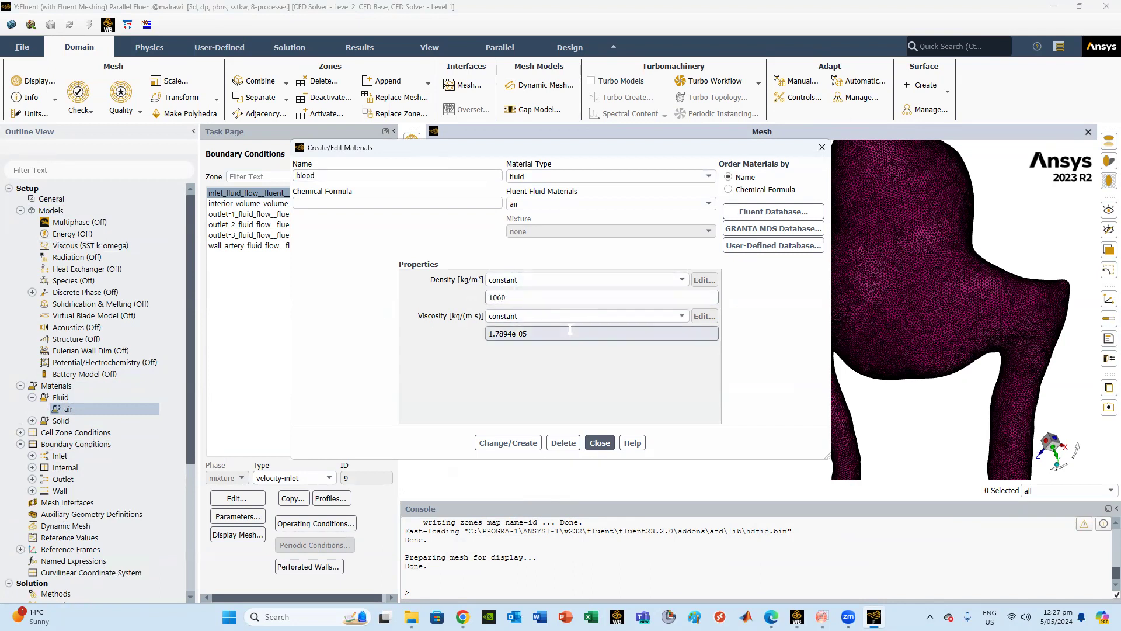
Give blood a constant viscosity of 0.0035 kg/(m s) and create the material, overwriting air.
{"action": "left_click", "coordinate": [666, 315]}
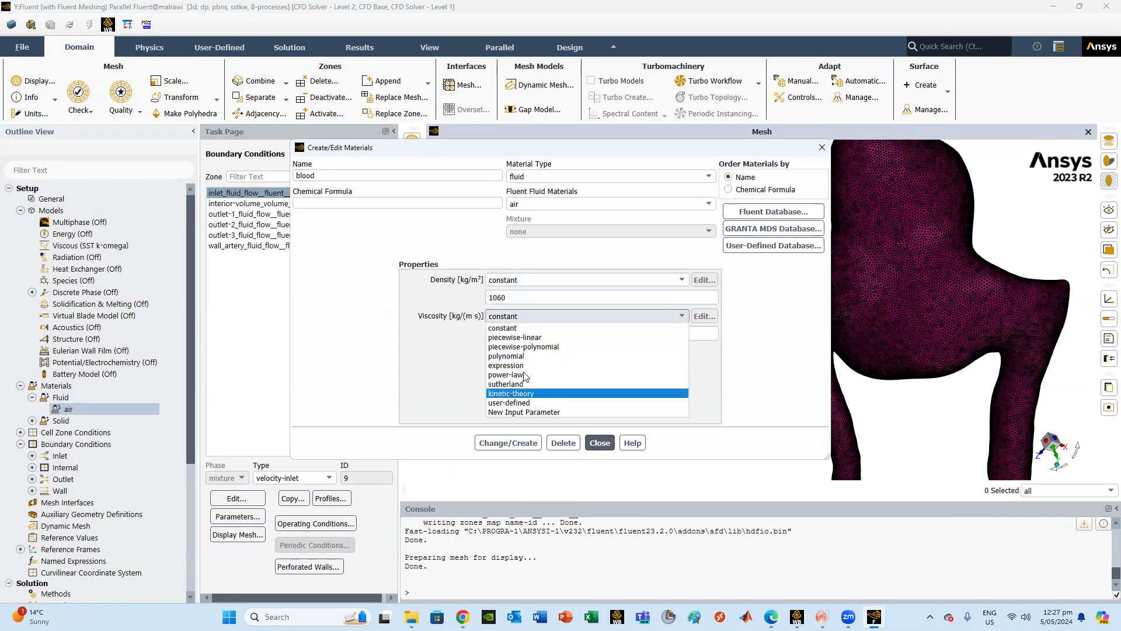
{"action": "left_click", "coordinate": [473, 363]}
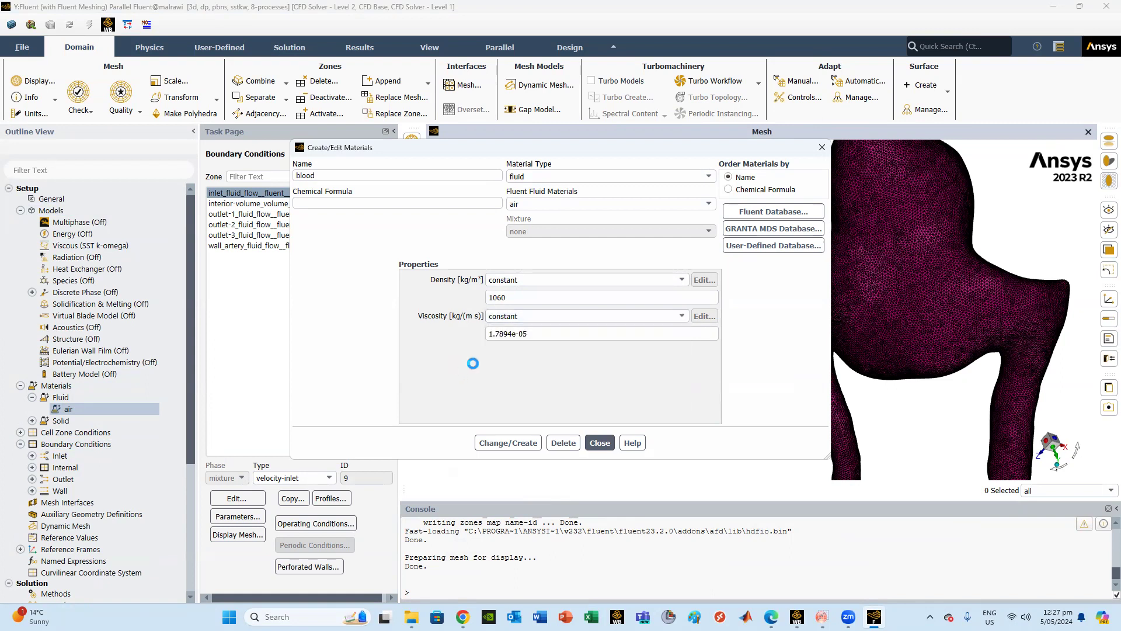
{"action": "double_click", "coordinate": [532, 337]}
{"action": "key", "text": "BackSpace"}
{"action": "type", "text": "0"}
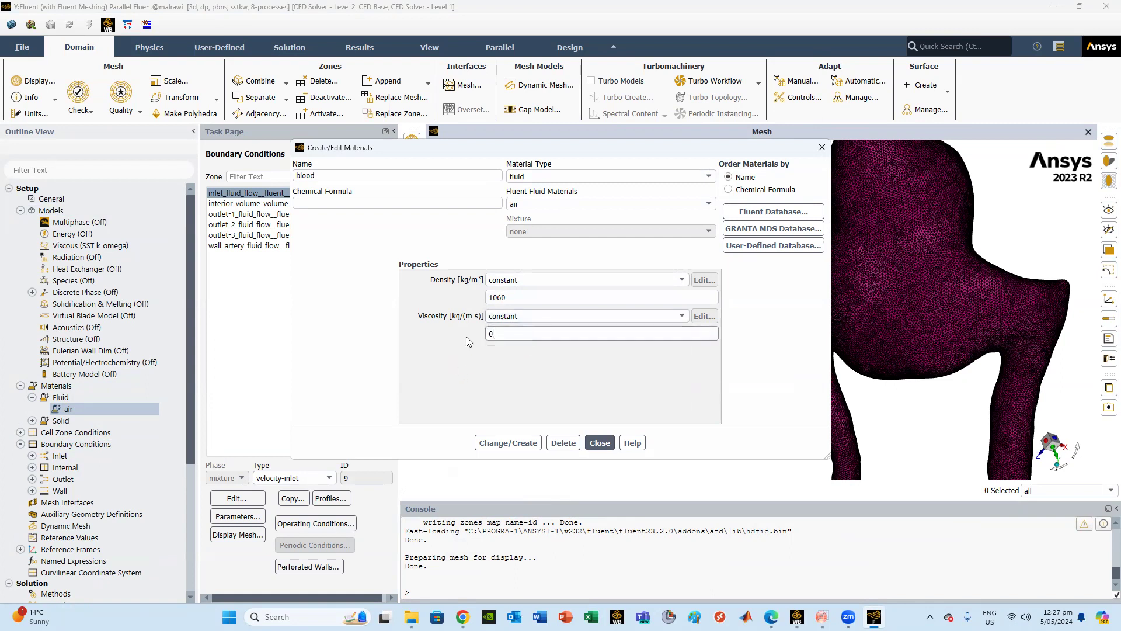
{"action": "type", "text": ".0035"}
{"action": "left_click", "coordinate": [508, 443]}
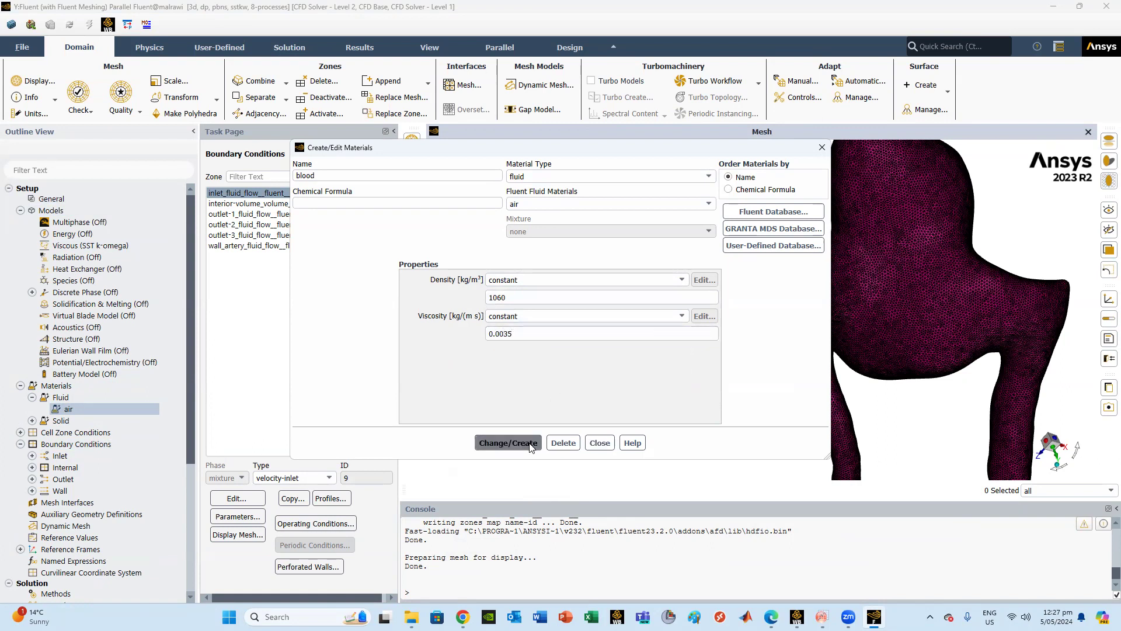
{"action": "left_click", "coordinate": [556, 323]}
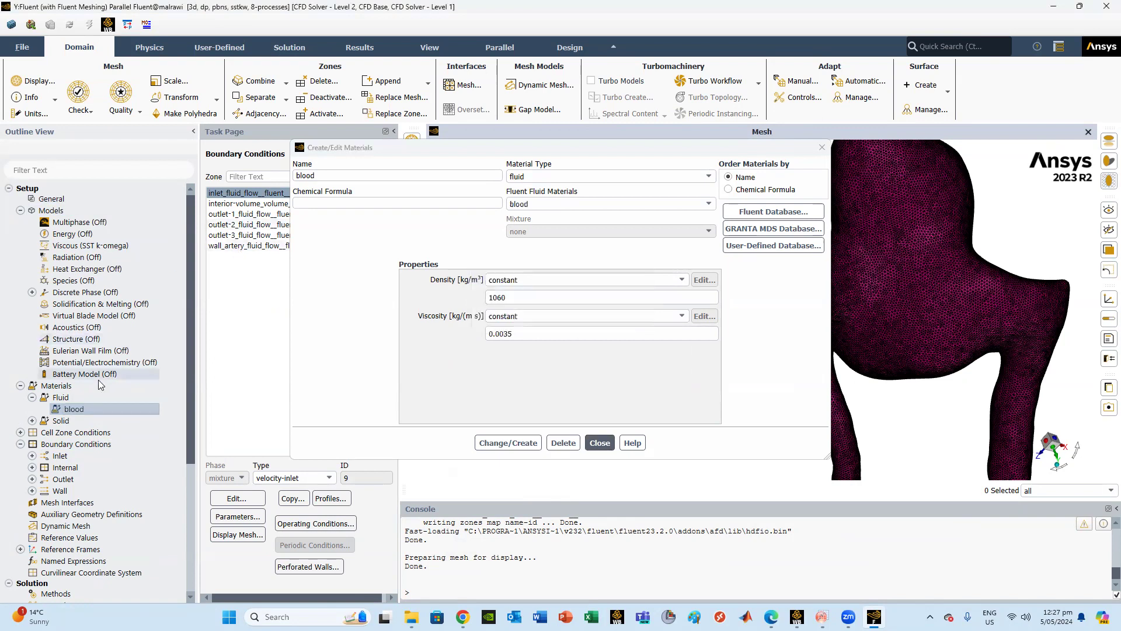
{"action": "double_click", "coordinate": [81, 386]}
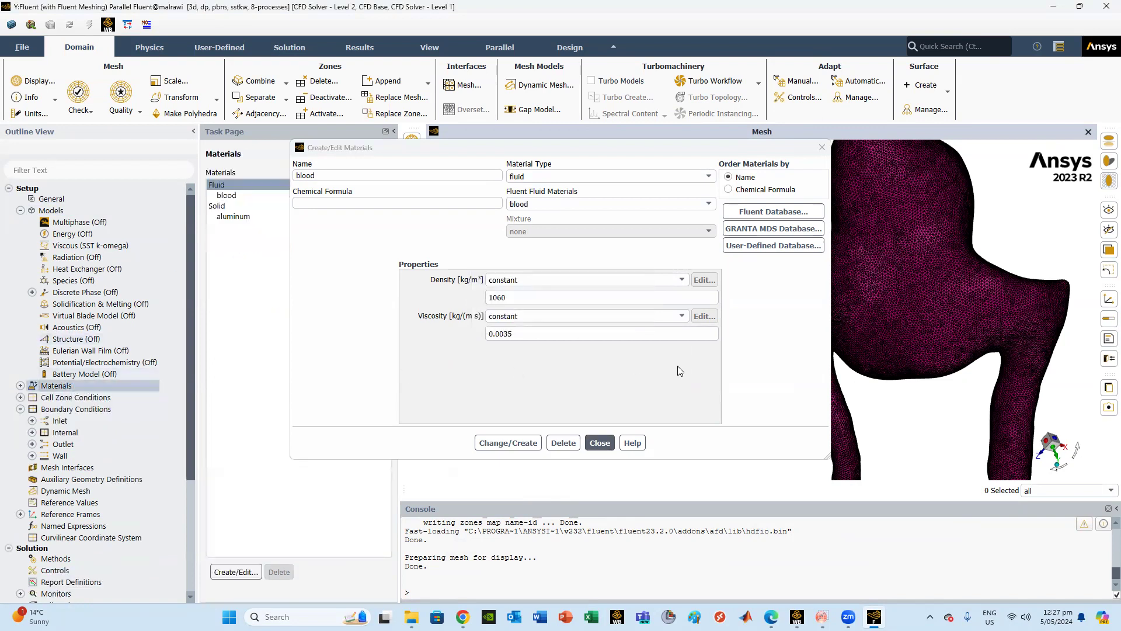
{"action": "left_click", "coordinate": [605, 447]}
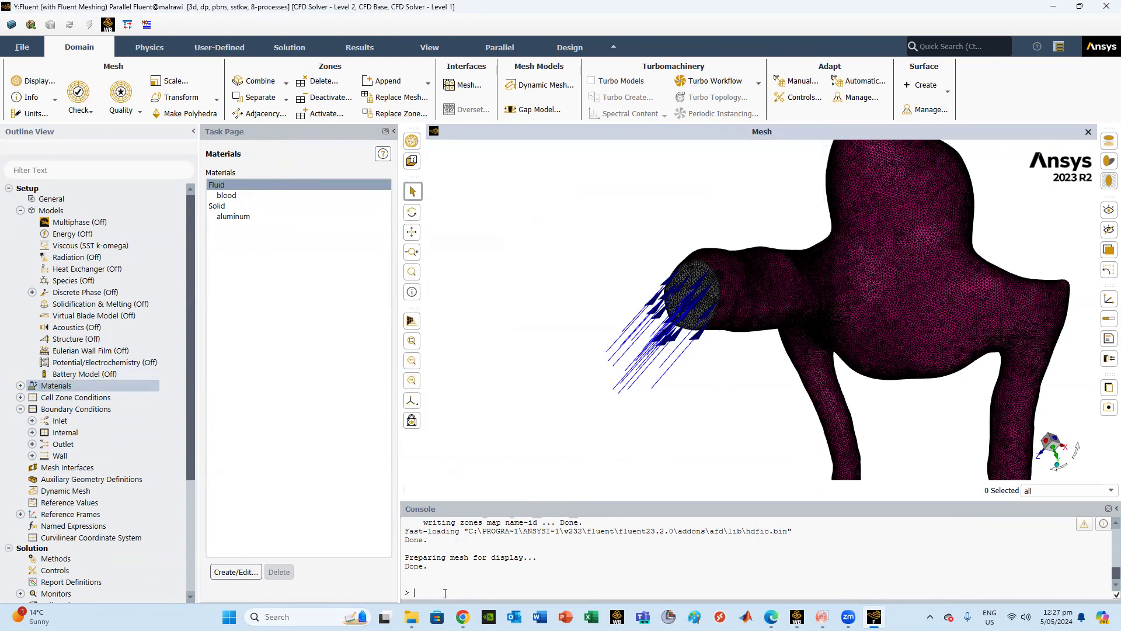
Enable turbulence for non-Newtonian fluids through the console, using turb-non-newtonian under define/models/viscous/turbulence-exp and answering yes.
{"action": "type", "text": "efine/models/viscous/turbulence-exp"}
{"action": "key", "text": "Return"}
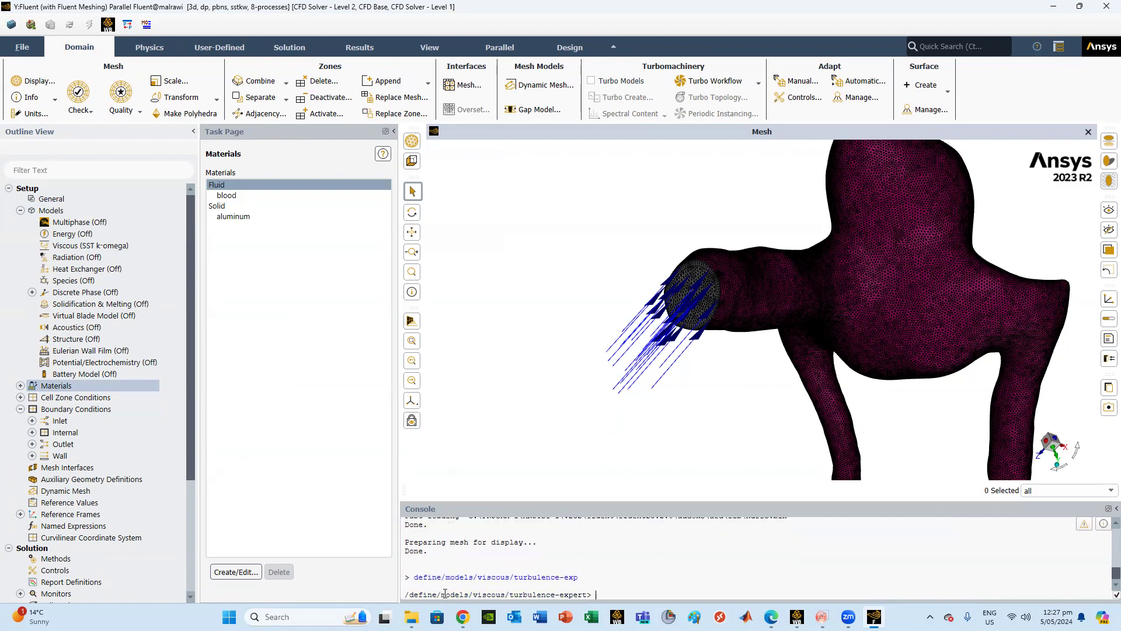
{"action": "type", "text": "turb-non-newtonian"}
{"action": "key", "text": "Return"}
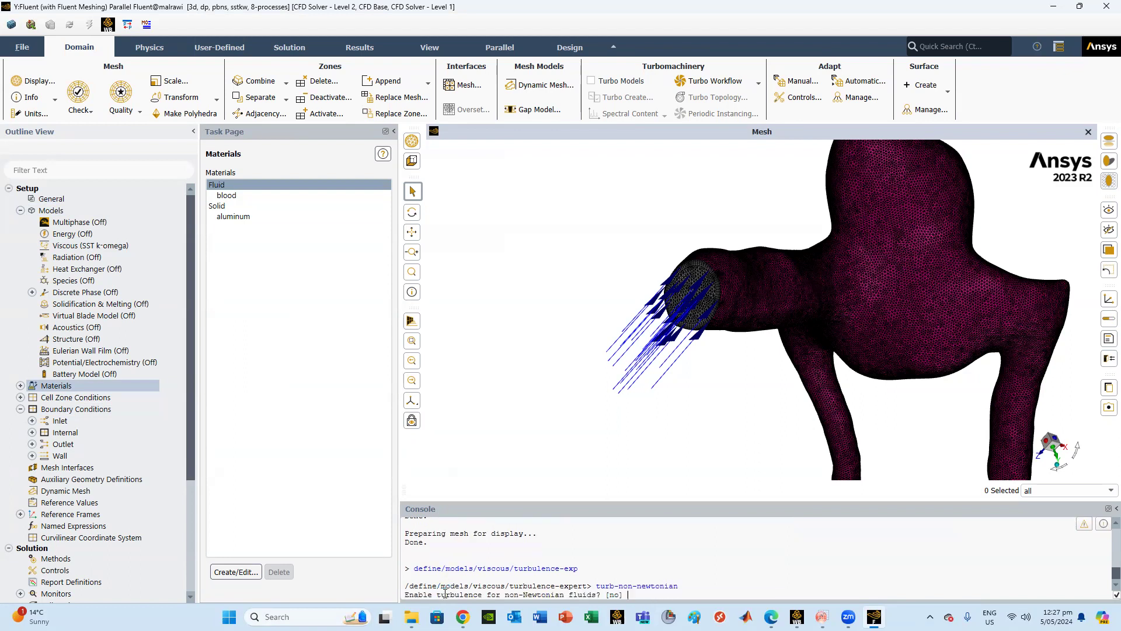
{"action": "type", "text": "yes"}
{"action": "key", "text": "Return"}
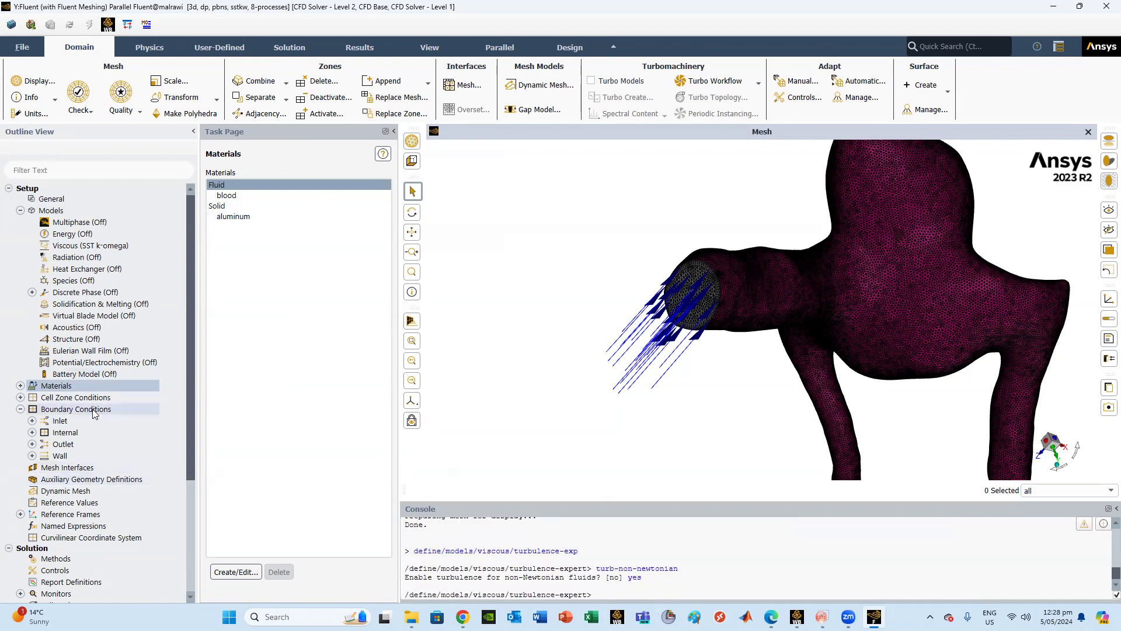
Reopen the blood material and switch its viscosity from constant to the Carreau model.
{"action": "double_click", "coordinate": [47, 387]}
{"action": "double_click", "coordinate": [72, 409]}
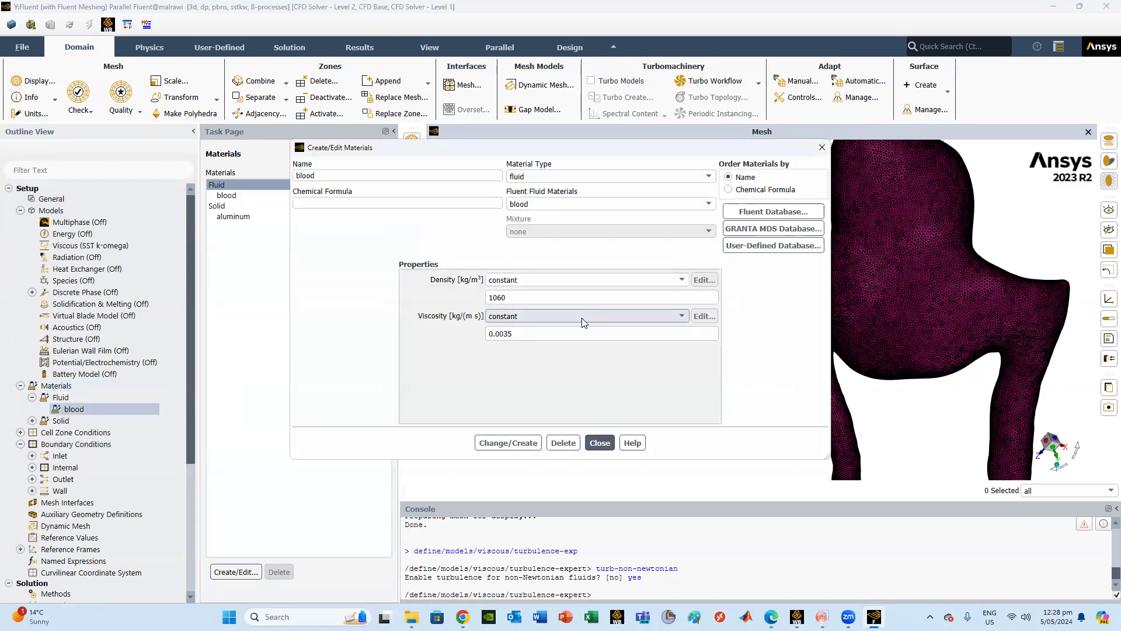
{"action": "left_click", "coordinate": [588, 315]}
{"action": "scroll", "coordinate": [529, 405], "scroll_direction": "down", "scroll_amount": 1}
{"action": "left_click", "coordinate": [519, 403]}
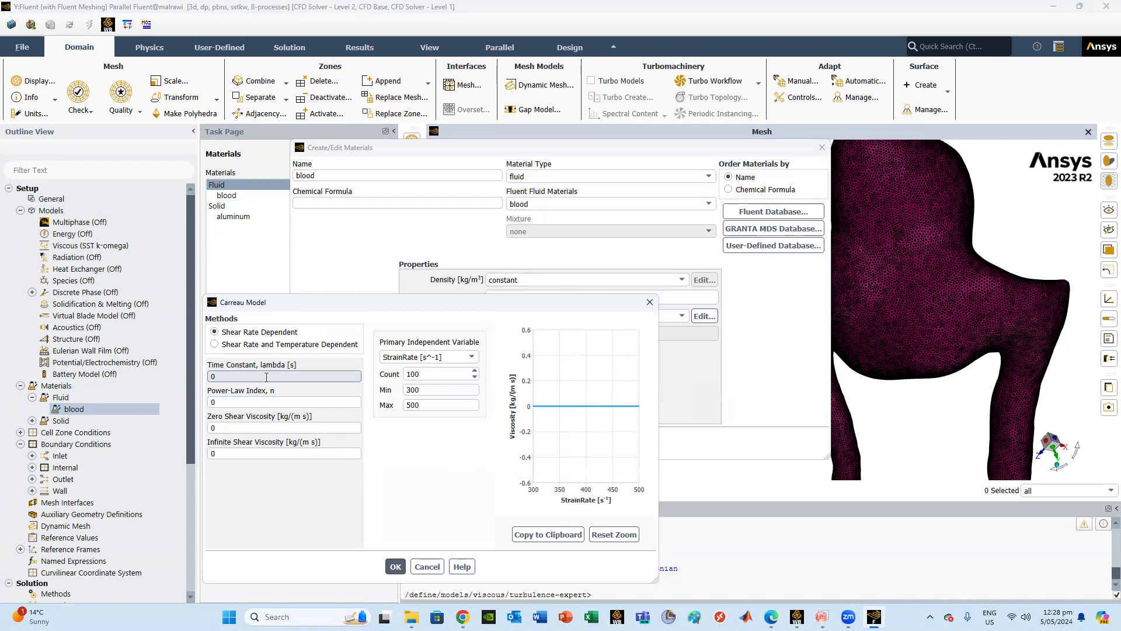
Set the Carreau model's time constant lambda to 3.313 s and its power-law index to 0.3568.
{"action": "double_click", "coordinate": [237, 376]}
{"action": "type", "text": "3.313"}
{"action": "left_click", "coordinate": [212, 402]}
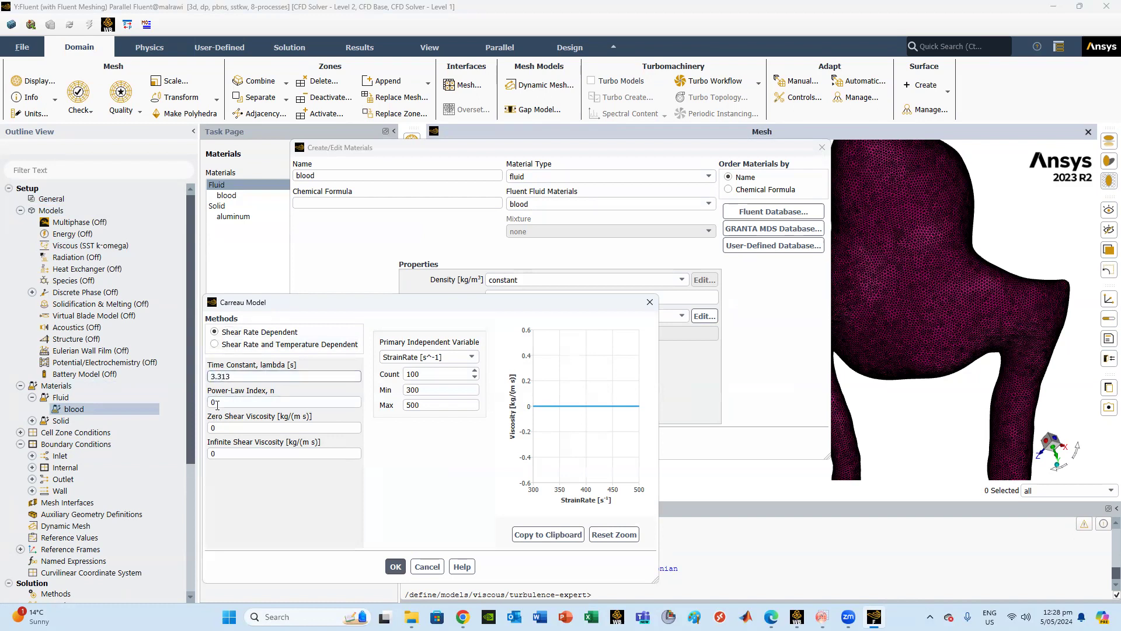
{"action": "double_click", "coordinate": [212, 401]}
{"action": "left_click", "coordinate": [212, 402]}
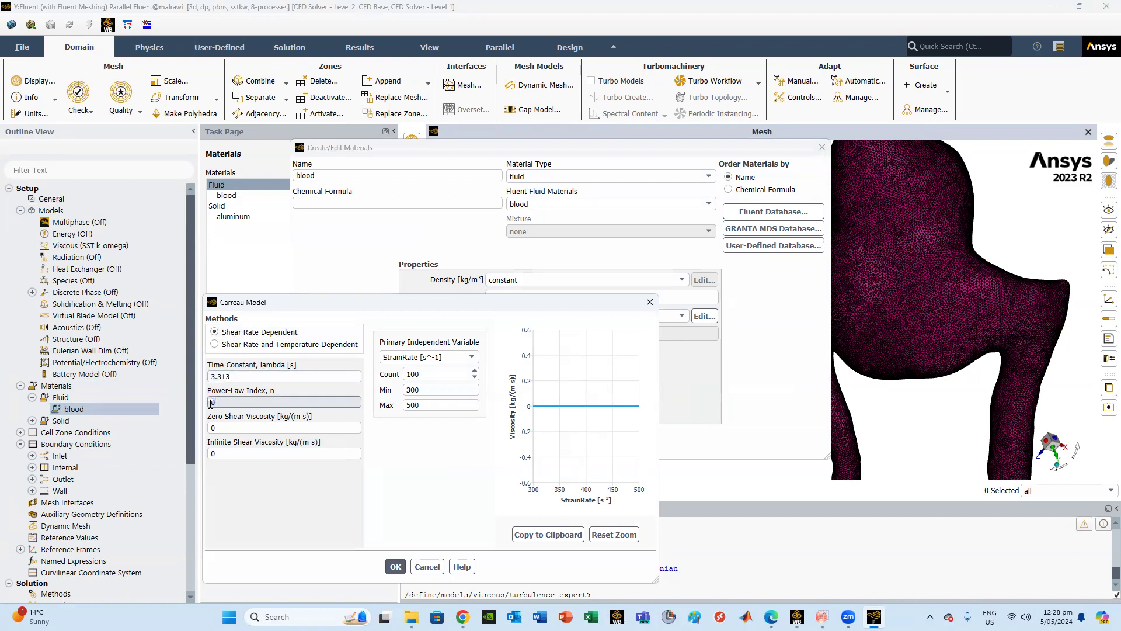
{"action": "type", "text": ".3568"}
{"action": "key", "text": "Tab"}
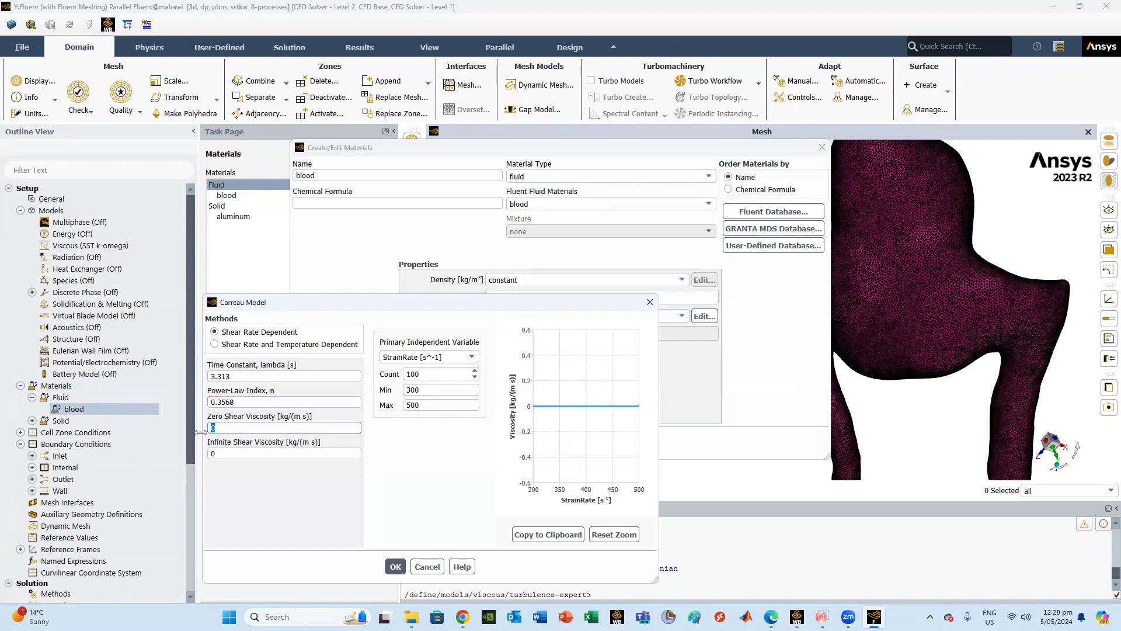
Set zero shear viscosity to 0.056 and infinite shear viscosity to 0.0035 kg/(m s), accept the Carreau model and close the material editor.
{"action": "type", "text": "0.056"}
{"action": "key", "text": "Tab"}
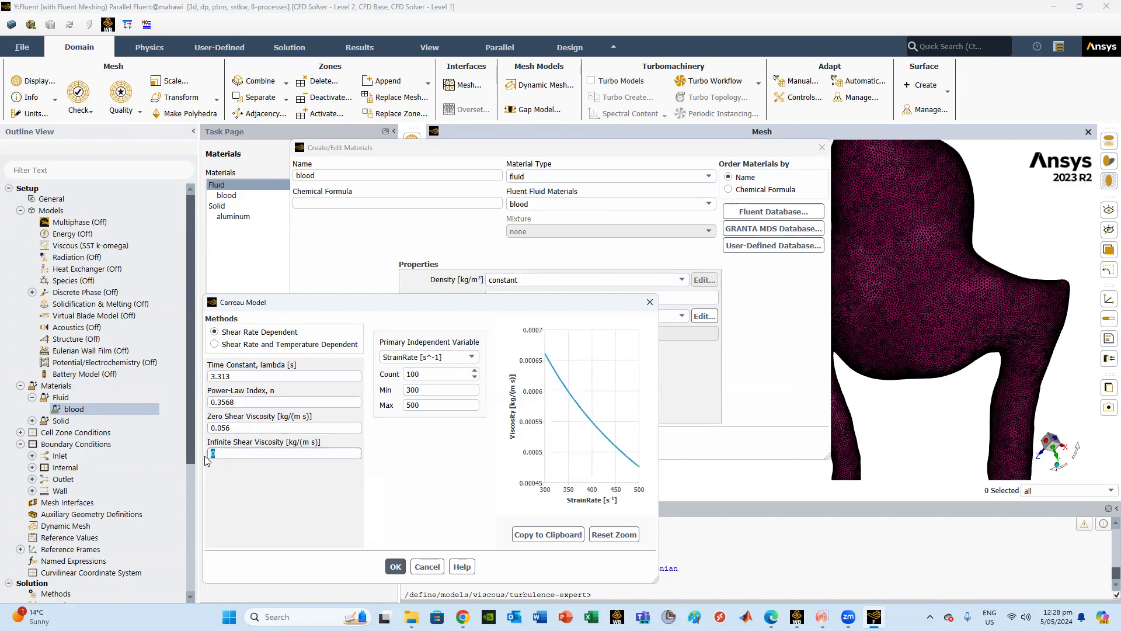
{"action": "type", "text": "0.0035"}
{"action": "left_click", "coordinate": [357, 471]}
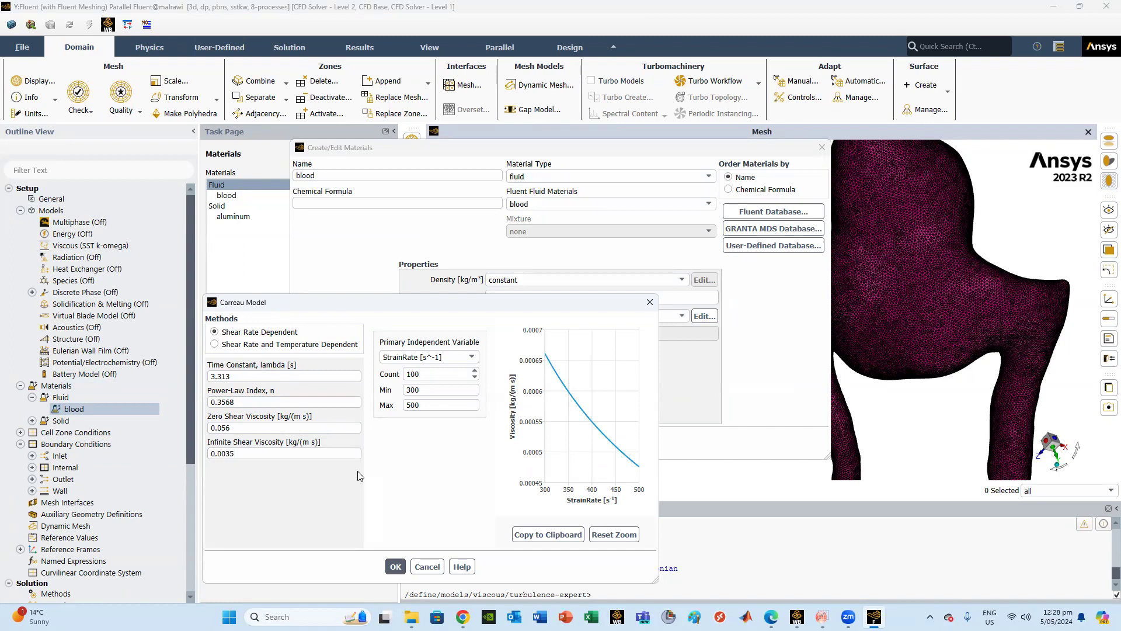
{"action": "left_click", "coordinate": [396, 566]}
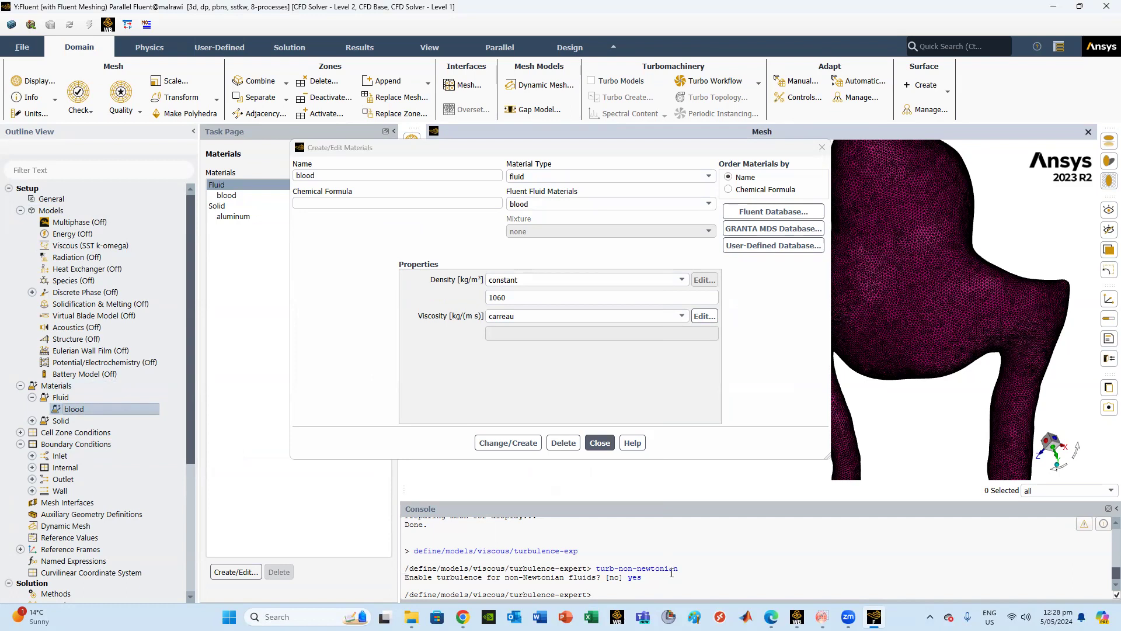
{"action": "left_click", "coordinate": [593, 445]}
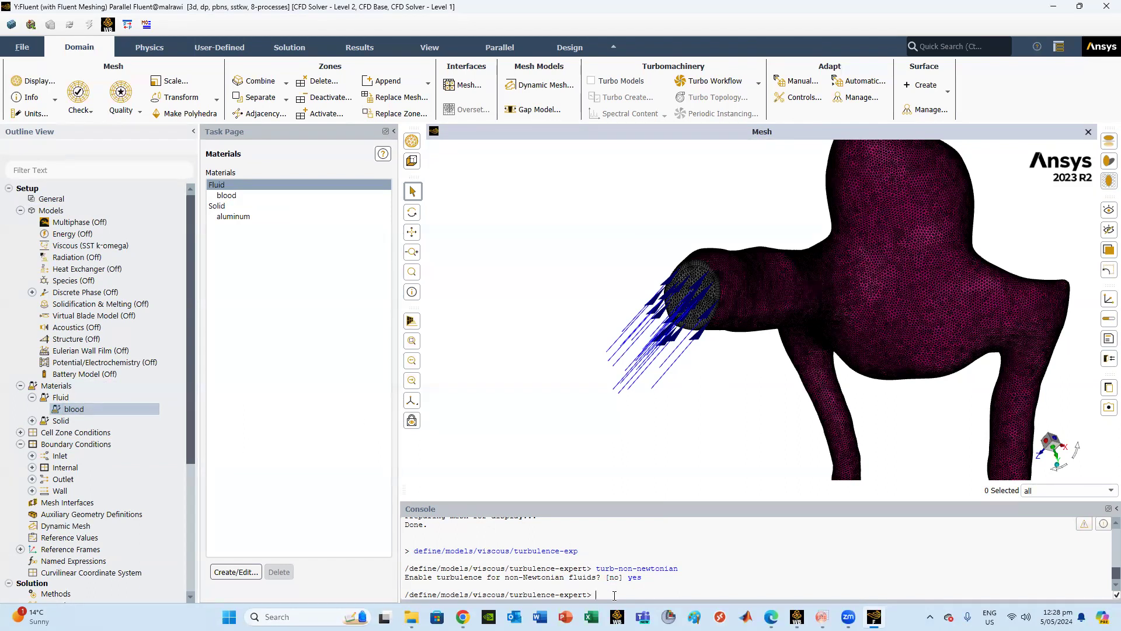
Quit the turbulence-expert level in the console and save the project.
{"action": "type", "text": "quit"}
{"action": "key", "text": "Return"}
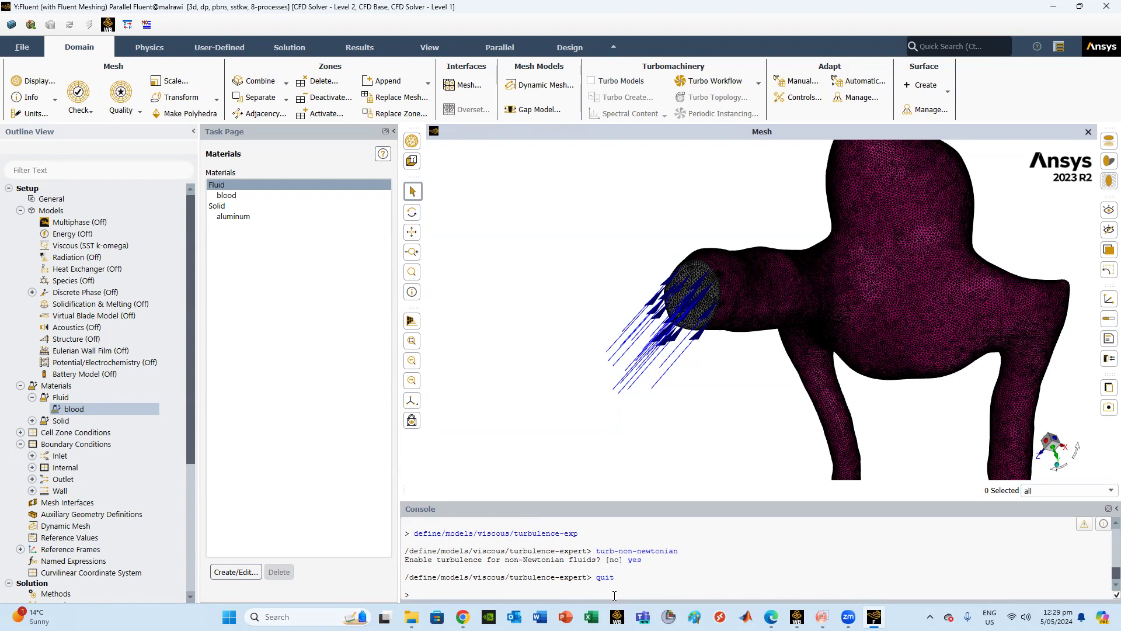
{"action": "left_click", "coordinate": [22, 47]}
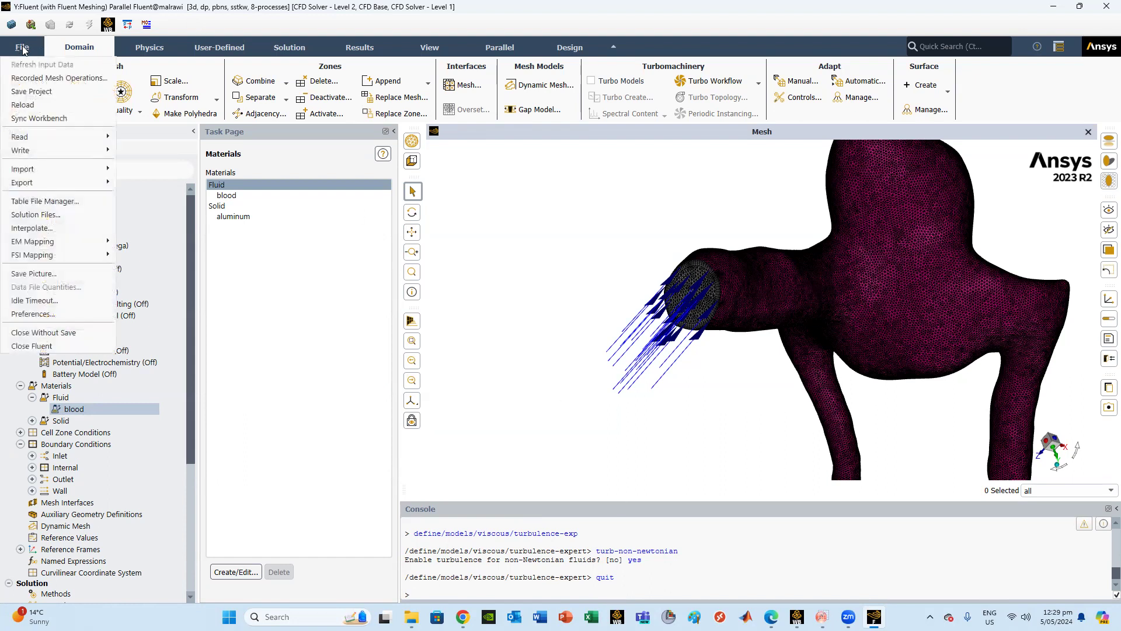
{"action": "left_click", "coordinate": [30, 92]}
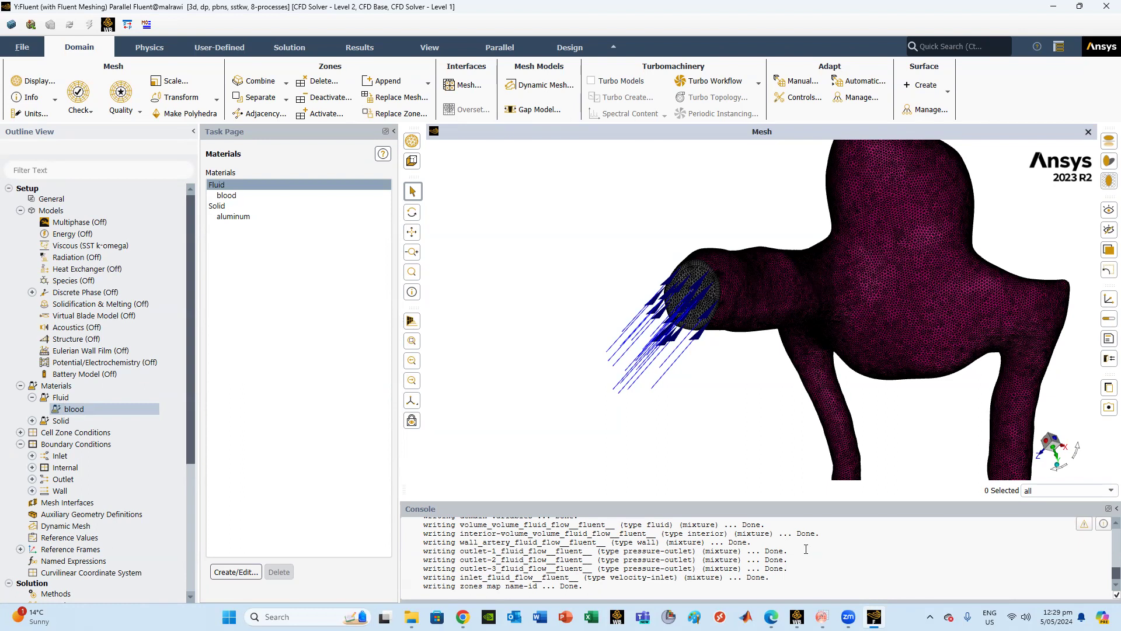
{"action": "left_click", "coordinate": [350, 184]}
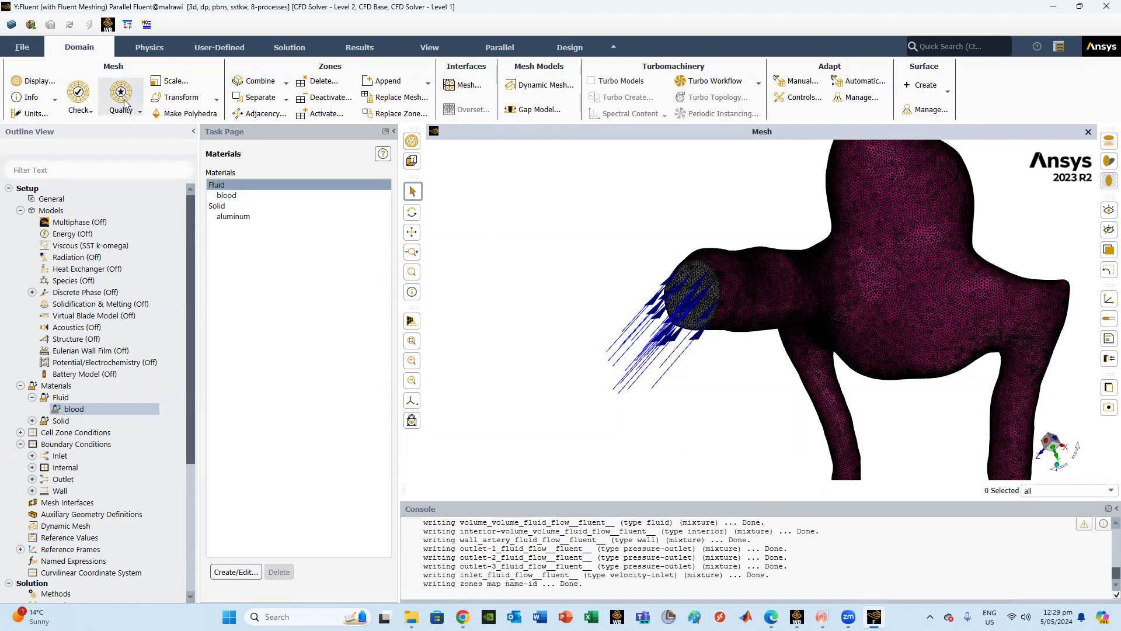
Convert the artery mesh to polyhedral cells and redisplay all surfaces to inspect the new mesh near the inlet.
{"action": "left_click", "coordinate": [174, 115]}
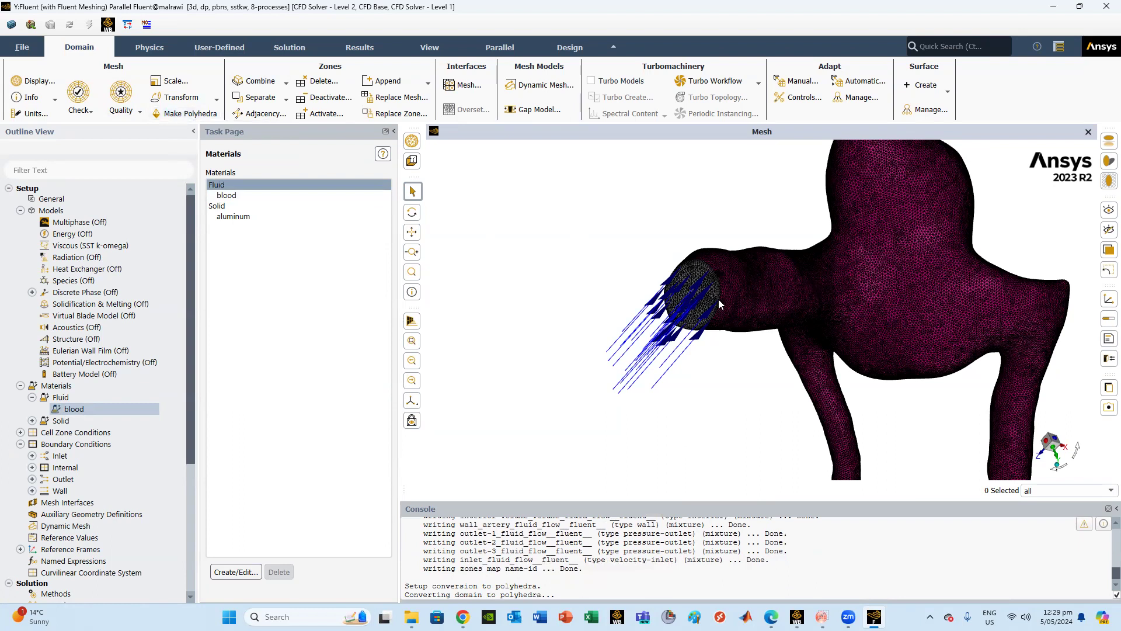
{"action": "scroll", "coordinate": [720, 304], "scroll_direction": "up", "scroll_amount": 1}
{"action": "scroll", "coordinate": [653, 349], "scroll_direction": "up", "scroll_amount": 2}
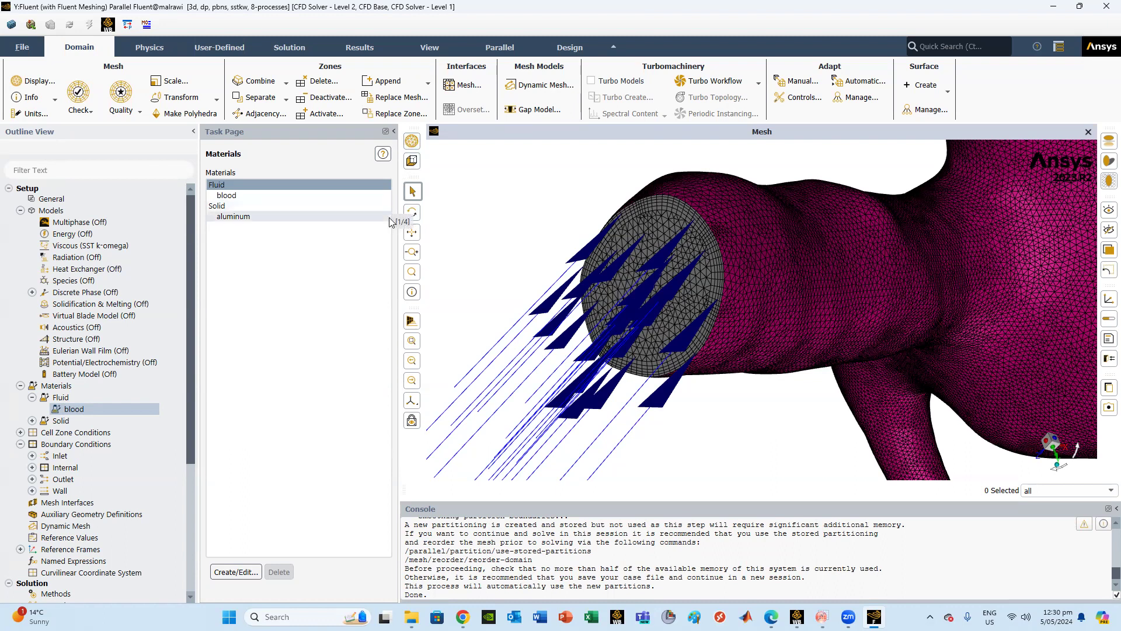
{"action": "left_click", "coordinate": [411, 141]}
{"action": "left_click", "coordinate": [501, 508]}
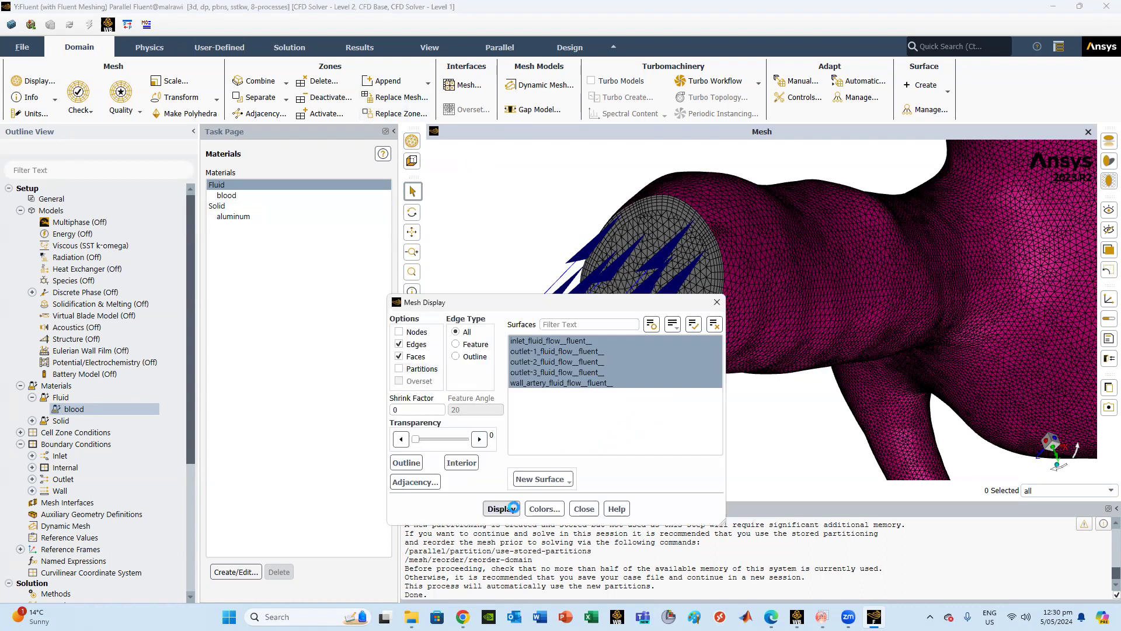
{"action": "left_click", "coordinate": [584, 509]}
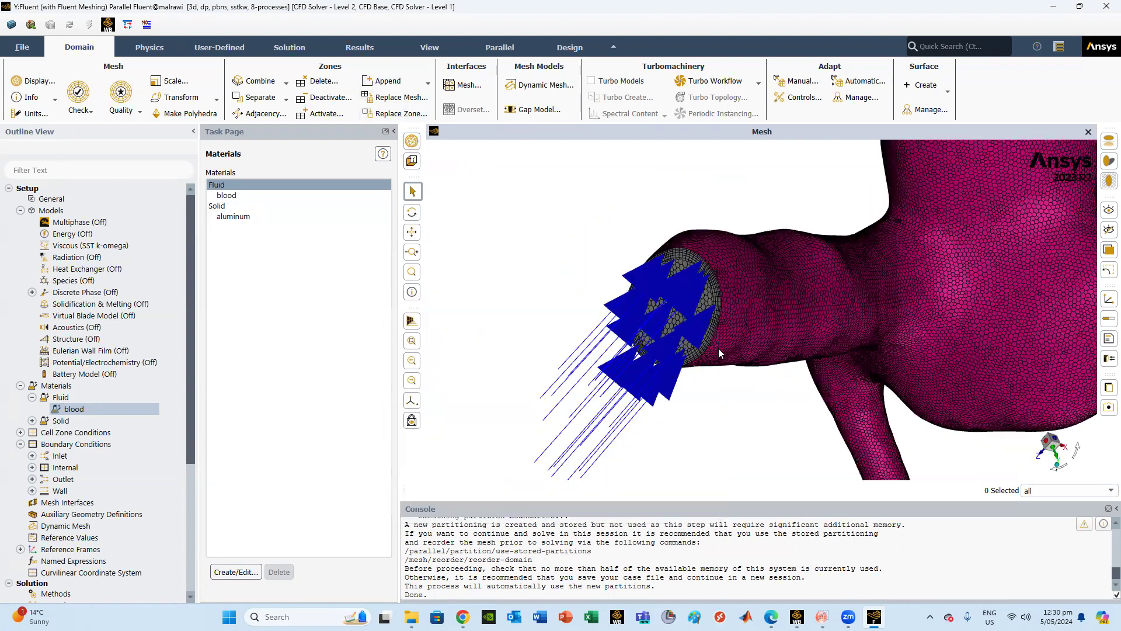
{"action": "scroll", "coordinate": [431, 310], "scroll_direction": "up", "scroll_amount": 3}
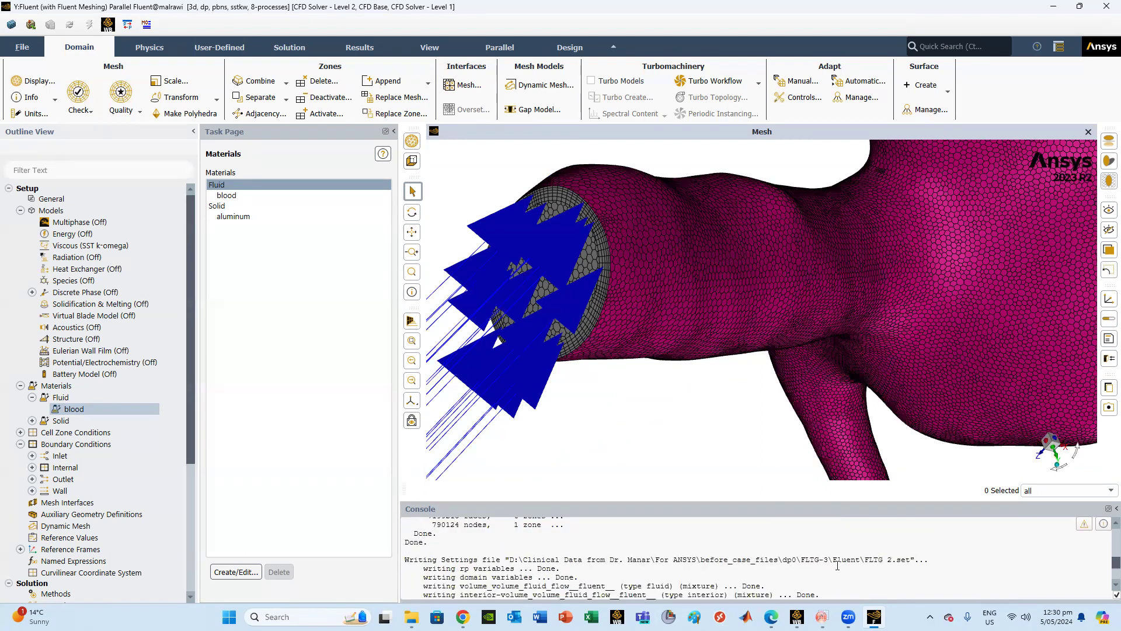
Check the case folder path in the console, then switch to File Explorer and locate the FLTG-3 folder inside dp0.
{"action": "left_click_drag", "start_coordinate": [801, 561], "coordinate": [828, 561]}
{"action": "mouse_move", "coordinate": [412, 616]}
{"action": "left_click", "coordinate": [408, 563]}
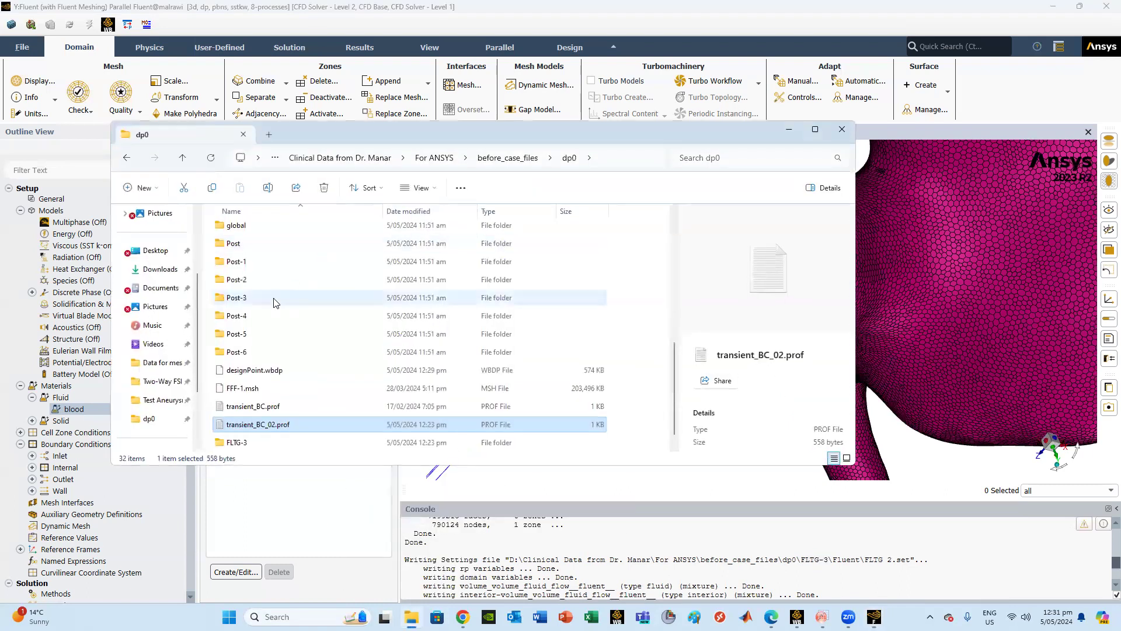
{"action": "scroll", "coordinate": [275, 303], "scroll_direction": "up", "scroll_amount": 6}
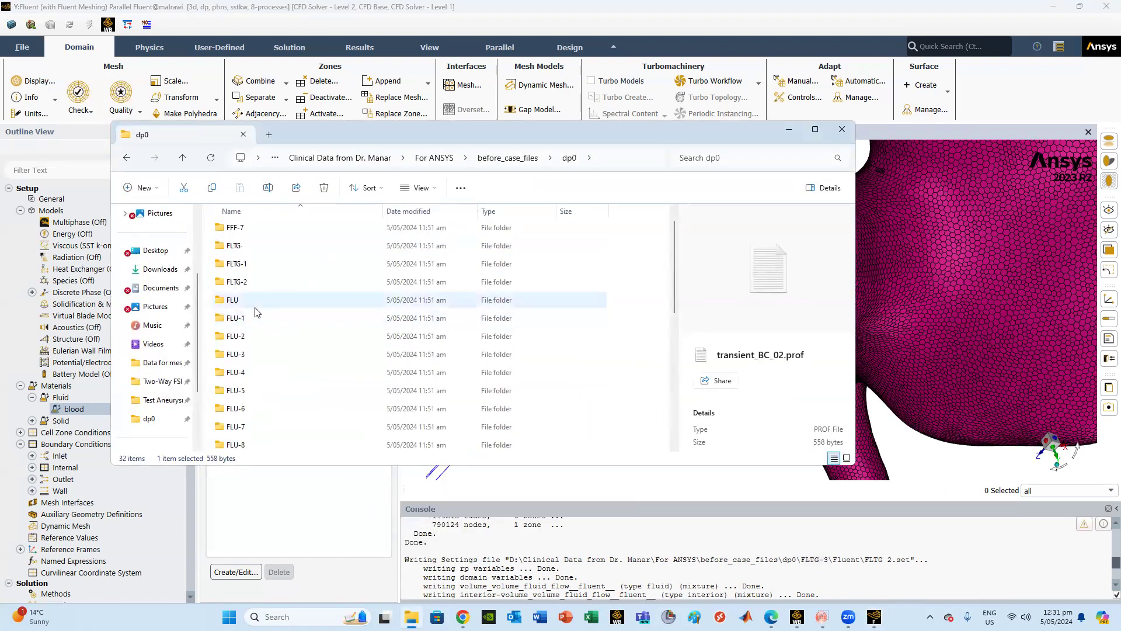
{"action": "left_click", "coordinate": [211, 158]}
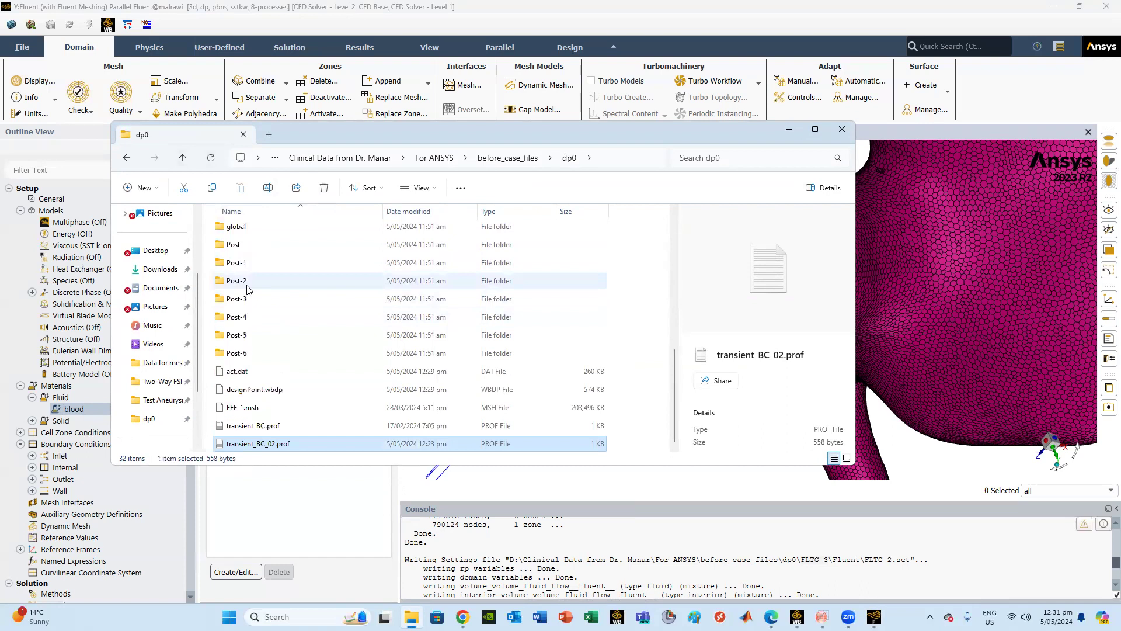
{"action": "left_click", "coordinate": [245, 284]}
{"action": "double_click", "coordinate": [246, 283]}
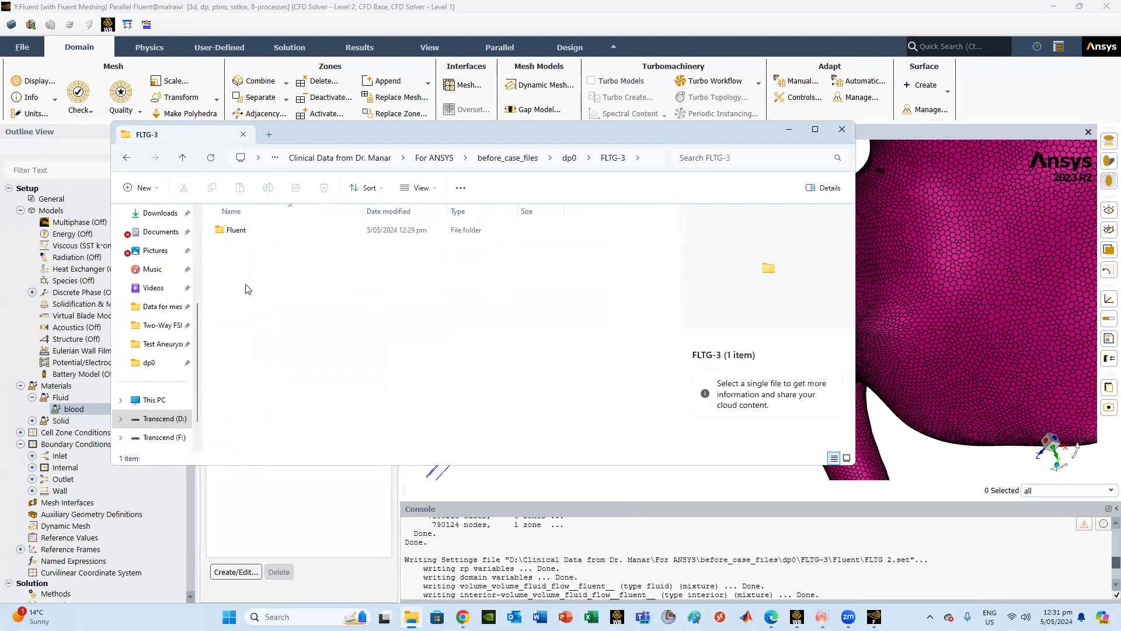
{"action": "left_click", "coordinate": [126, 158]}
{"action": "scroll", "coordinate": [275, 344], "scroll_direction": "down", "scroll_amount": 5}
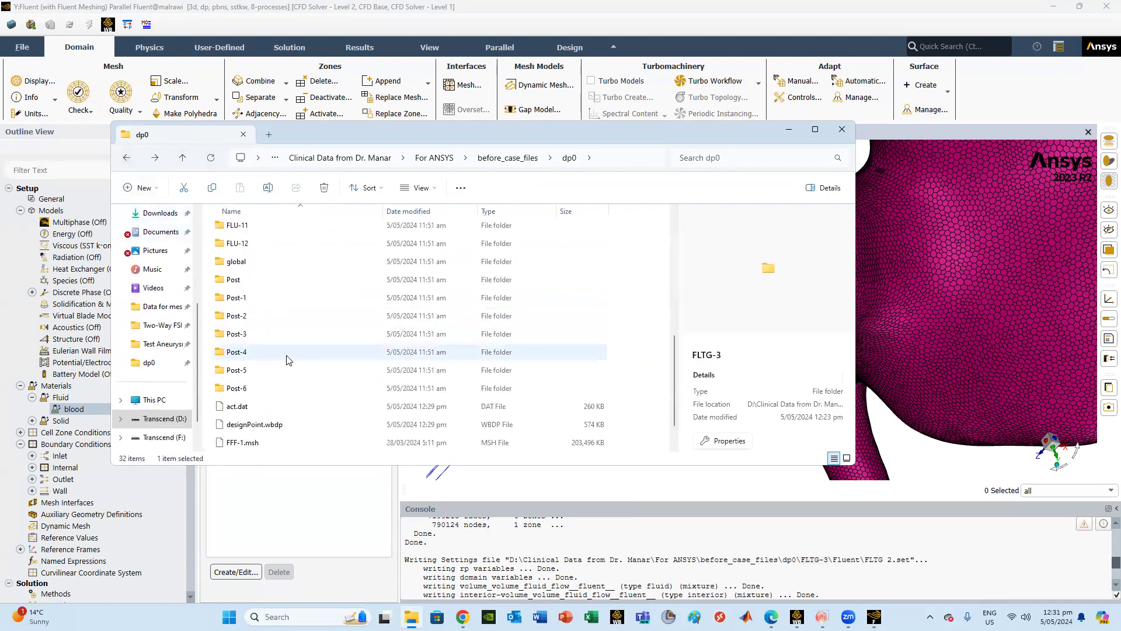
Copy transient_BC_02.prof from dp0 into the Fluent folder of FLTG-3 and minimize the file window.
{"action": "left_click", "coordinate": [290, 445]}
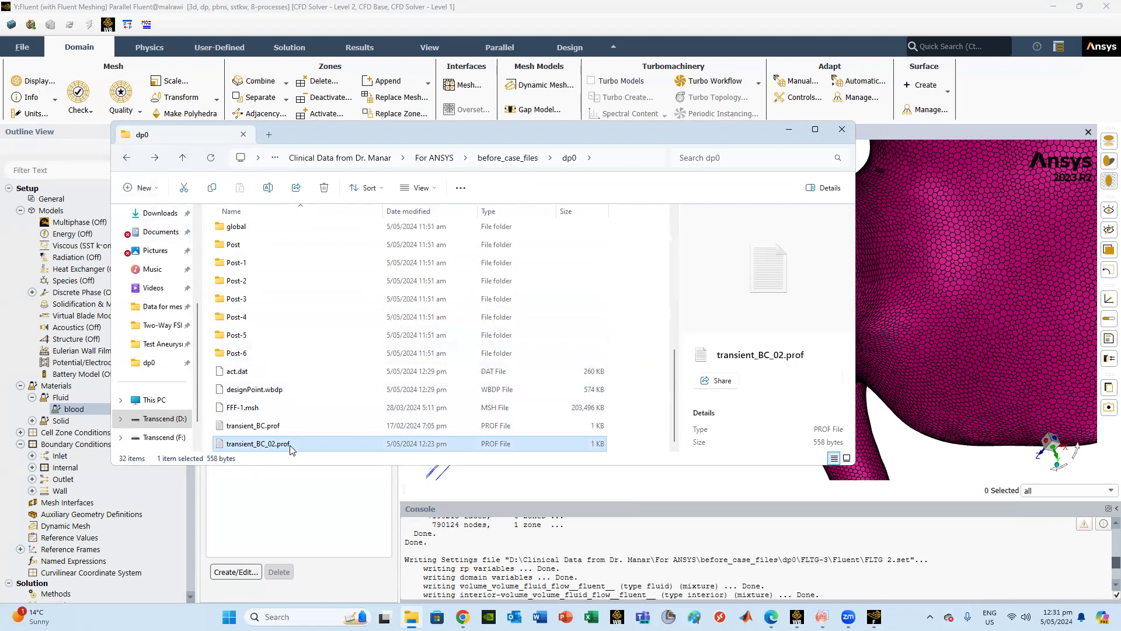
{"action": "scroll", "coordinate": [278, 326], "scroll_direction": "up", "scroll_amount": 5}
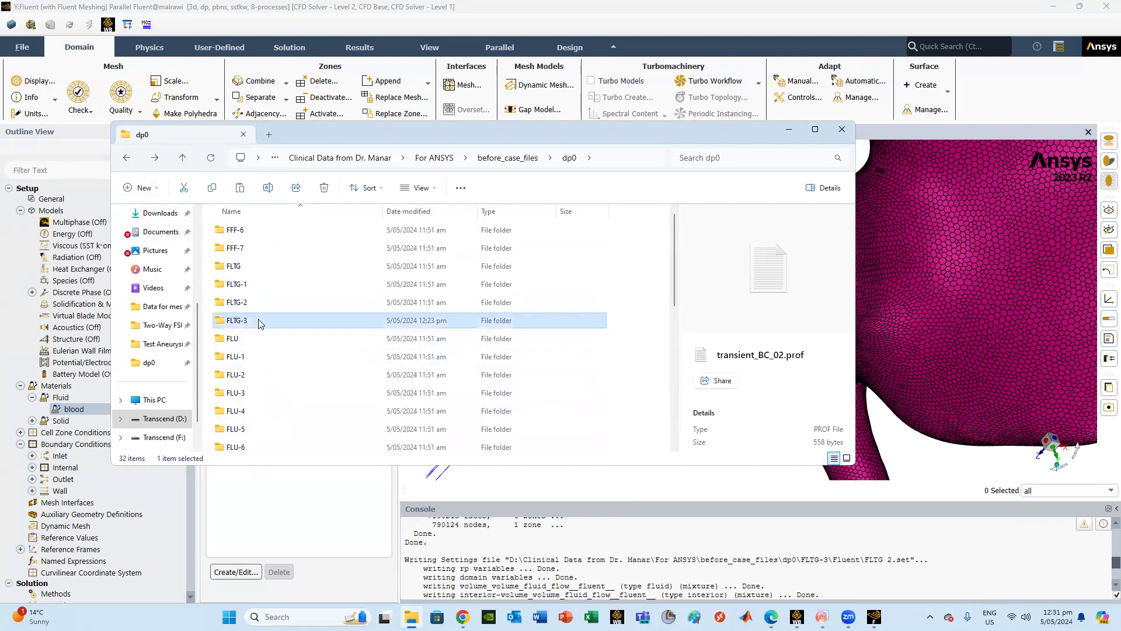
{"action": "double_click", "coordinate": [258, 319]}
{"action": "double_click", "coordinate": [257, 231]}
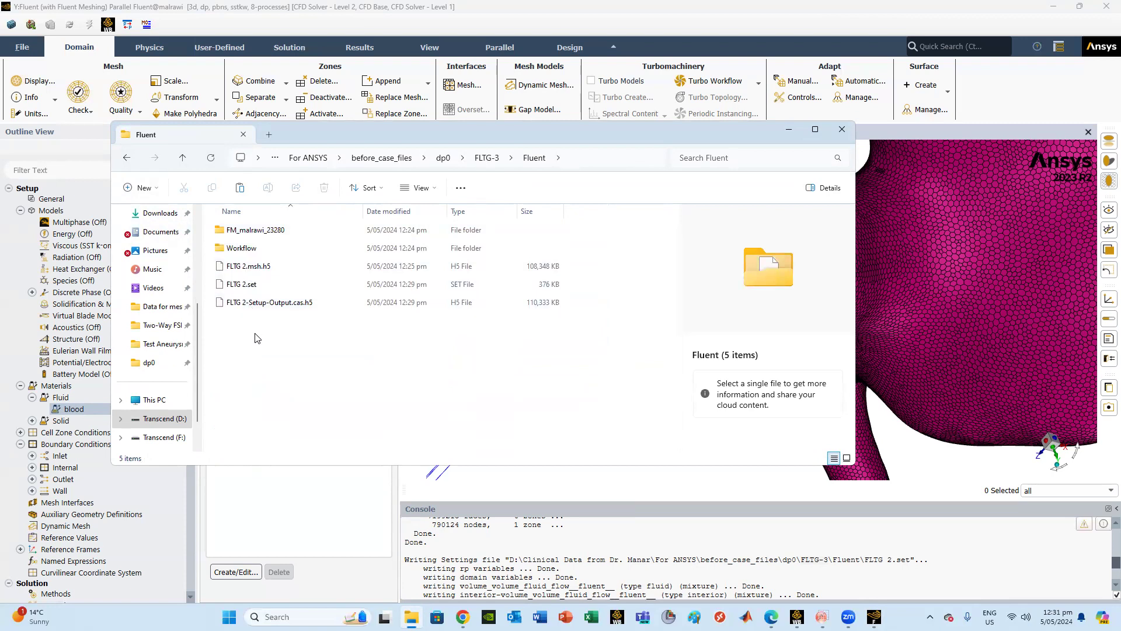
{"action": "key", "text": "ctrl+v"}
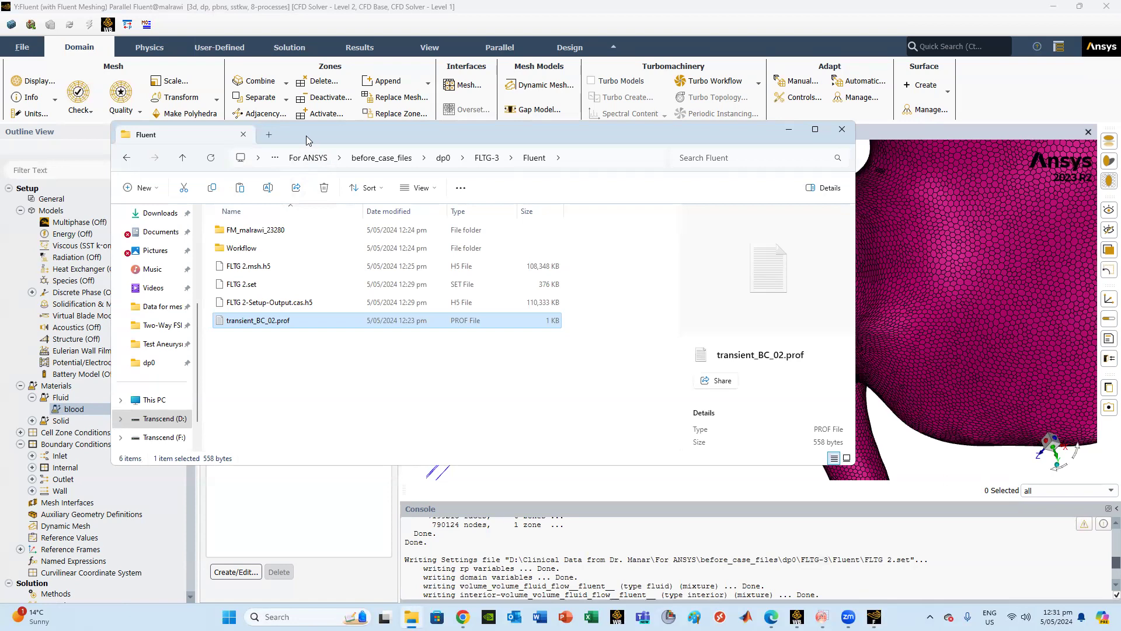
{"action": "left_click", "coordinate": [788, 129]}
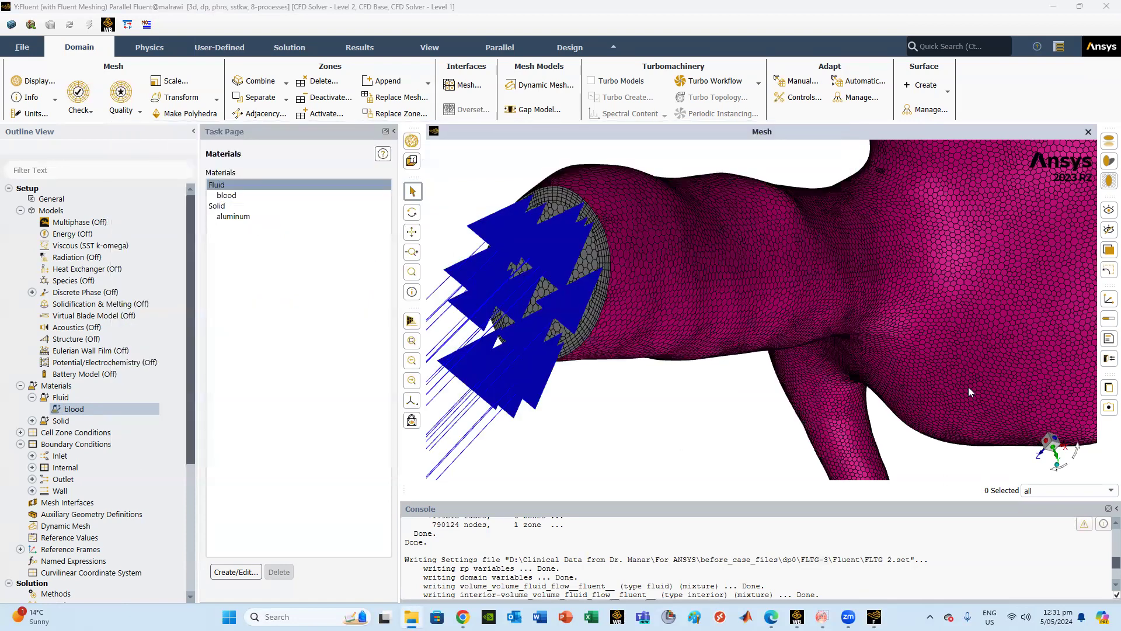
Read transient_BC_02.prof as a transient table through the console's file commands, using read-transient-table.
{"action": "scroll", "coordinate": [784, 520], "scroll_direction": "down", "scroll_amount": 3}
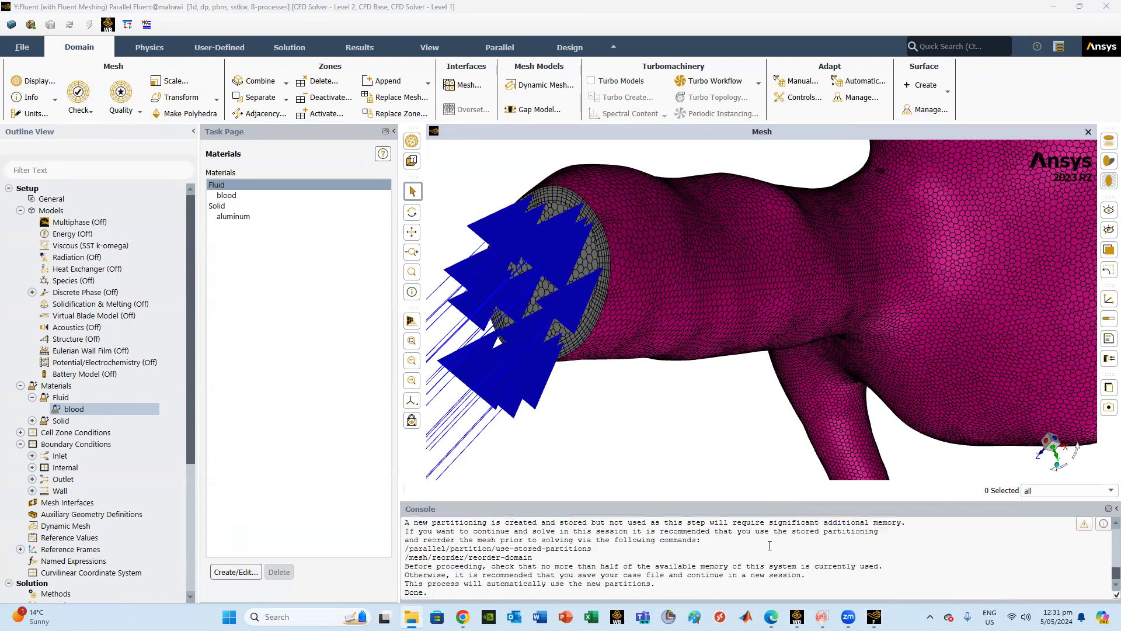
{"action": "left_click", "coordinate": [470, 592]}
{"action": "key", "text": "Return"}
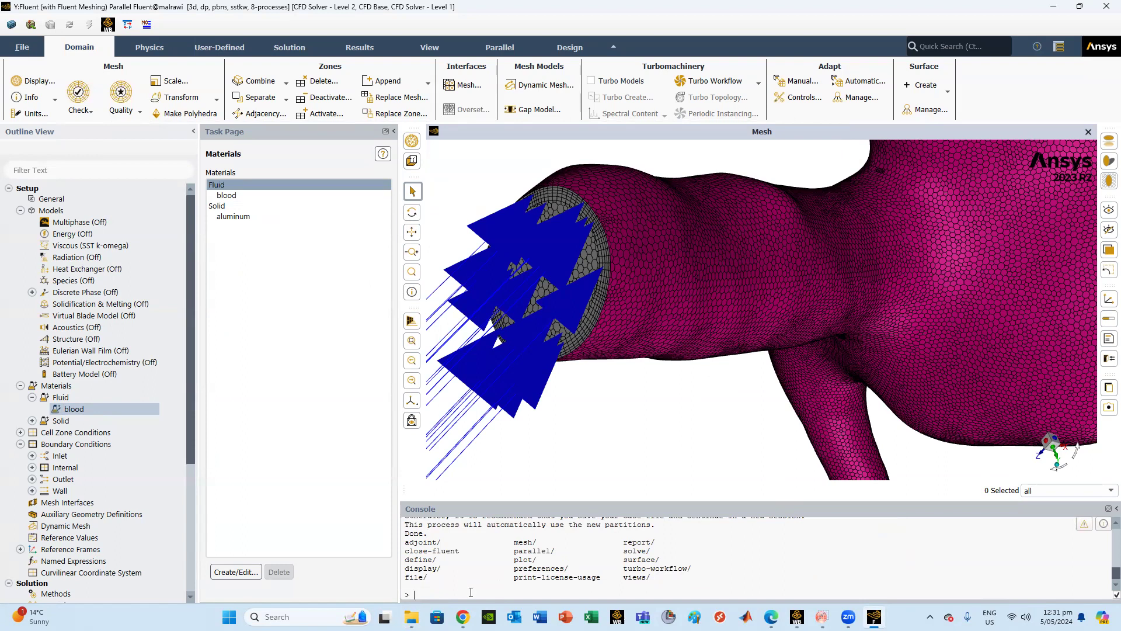
{"action": "type", "text": "file"}
{"action": "key", "text": "Return"}
{"action": "type", "text": "read-transient-table"}
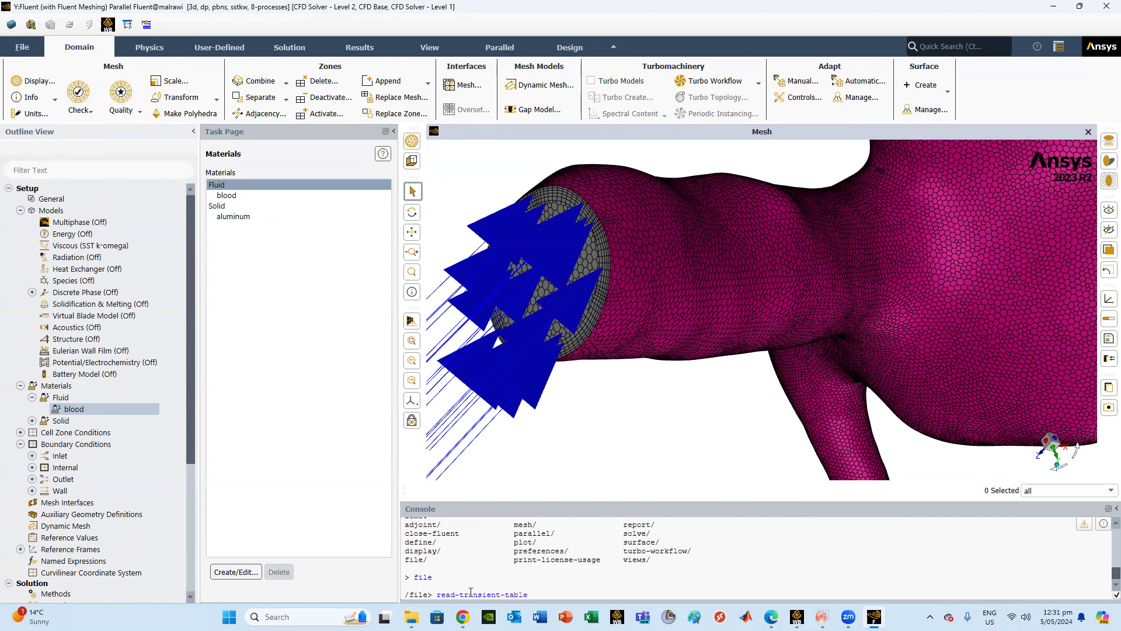
{"action": "key", "text": "Return"}
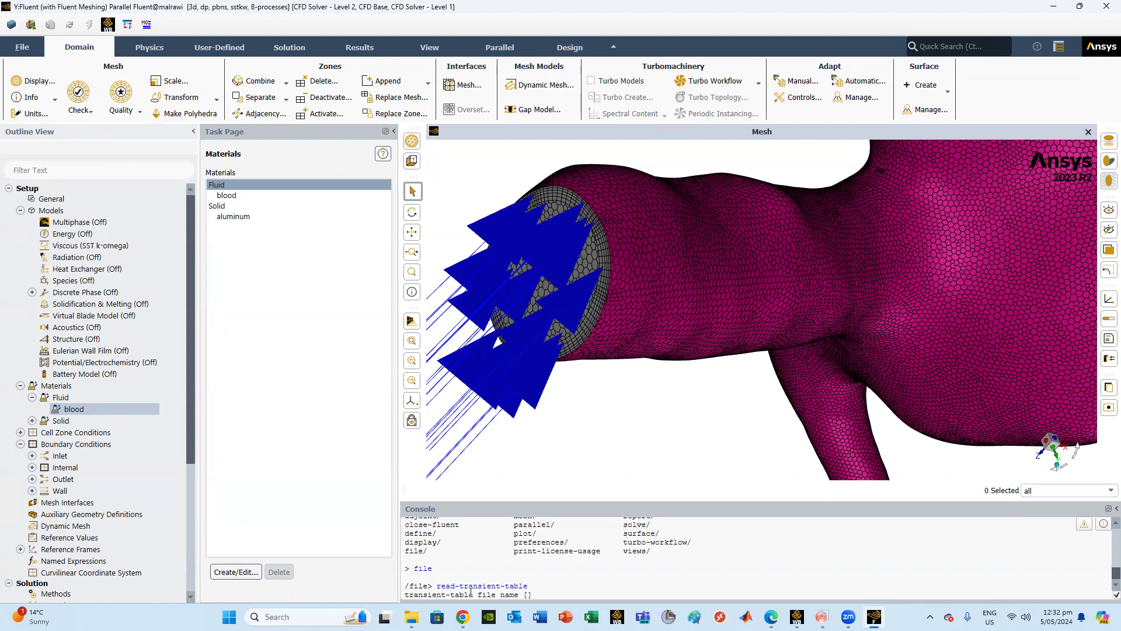
{"action": "key", "text": "super+e"}
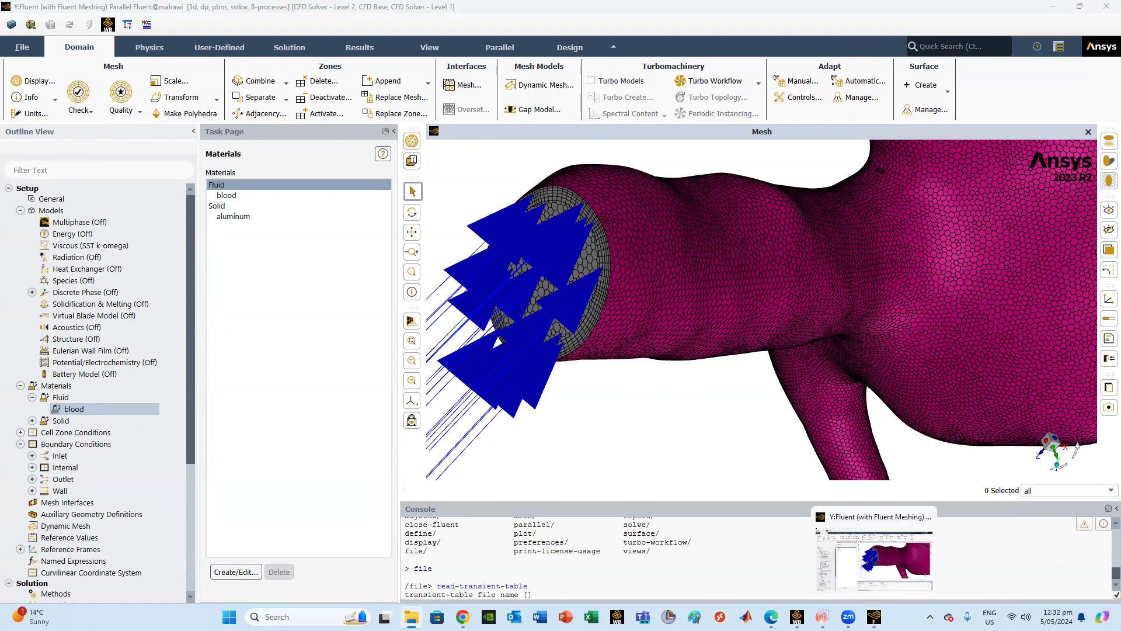
{"action": "left_click", "coordinate": [874, 617]}
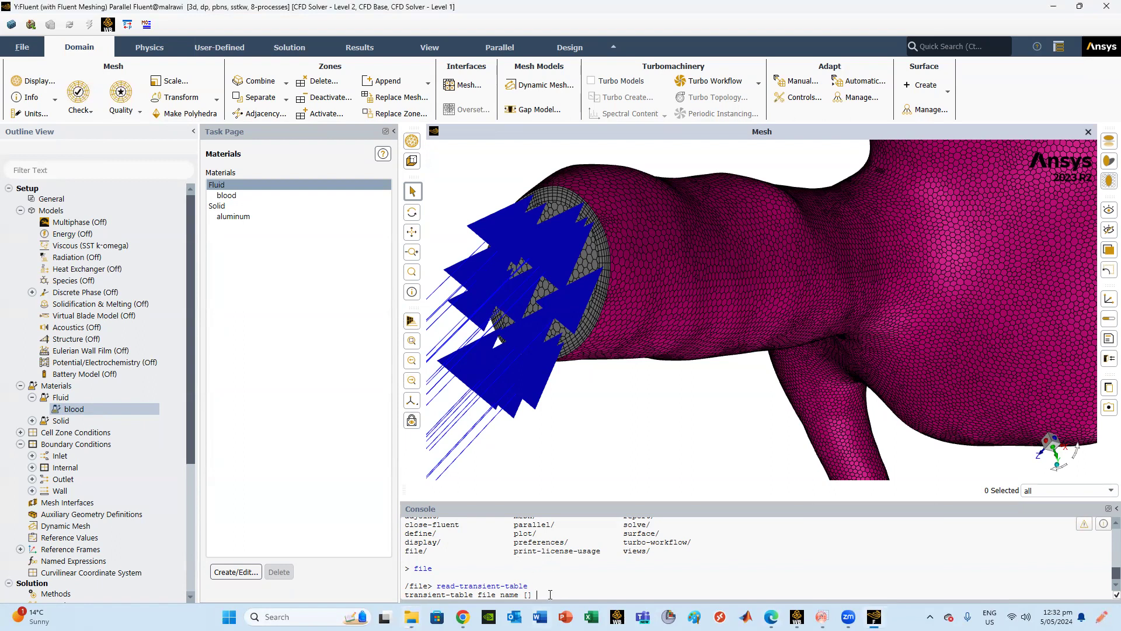
{"action": "type", "text": "transient_BC_02.prof"}
{"action": "key", "text": "Return"}
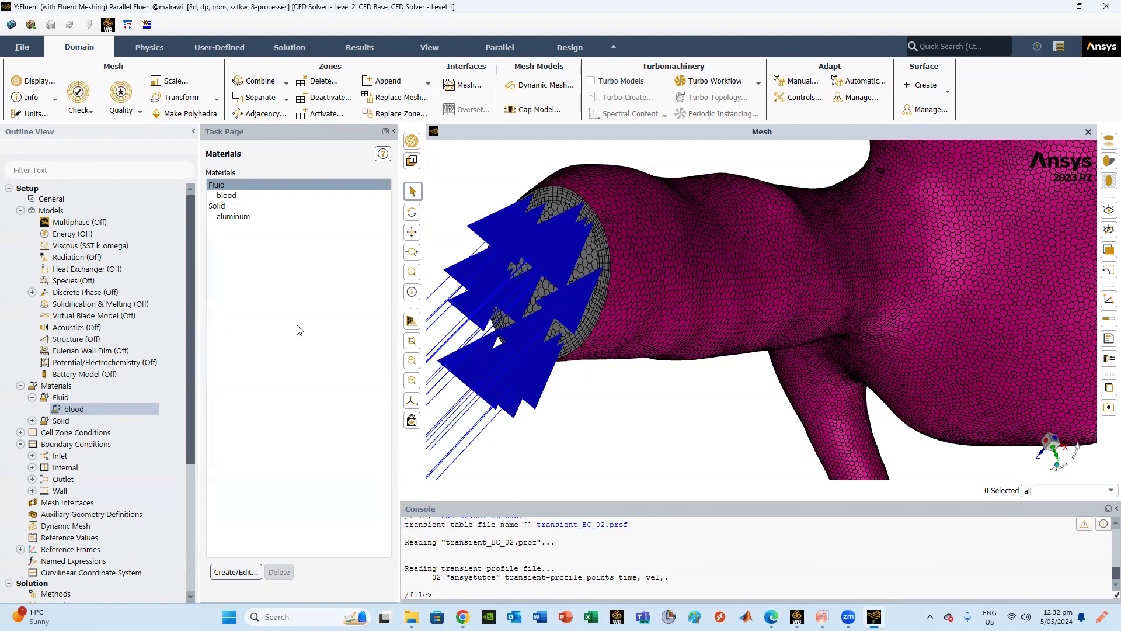
Switch the solver to transient time and enable gravity with a Y acceleration of -9.81 m/s².
{"action": "left_click", "coordinate": [65, 201]}
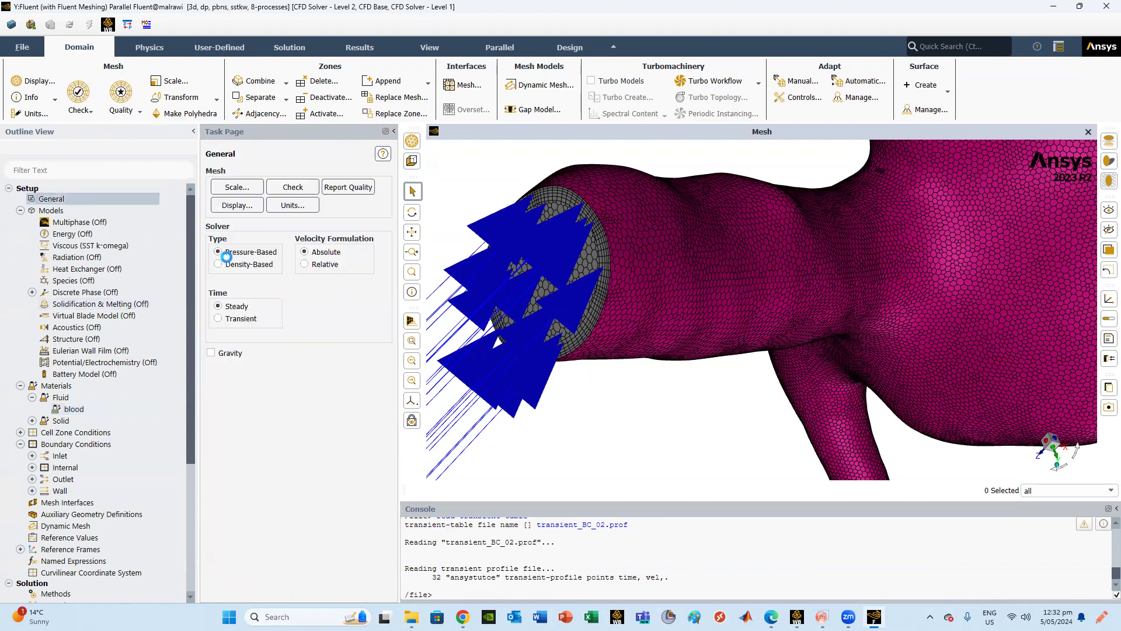
{"action": "left_click", "coordinate": [217, 319]}
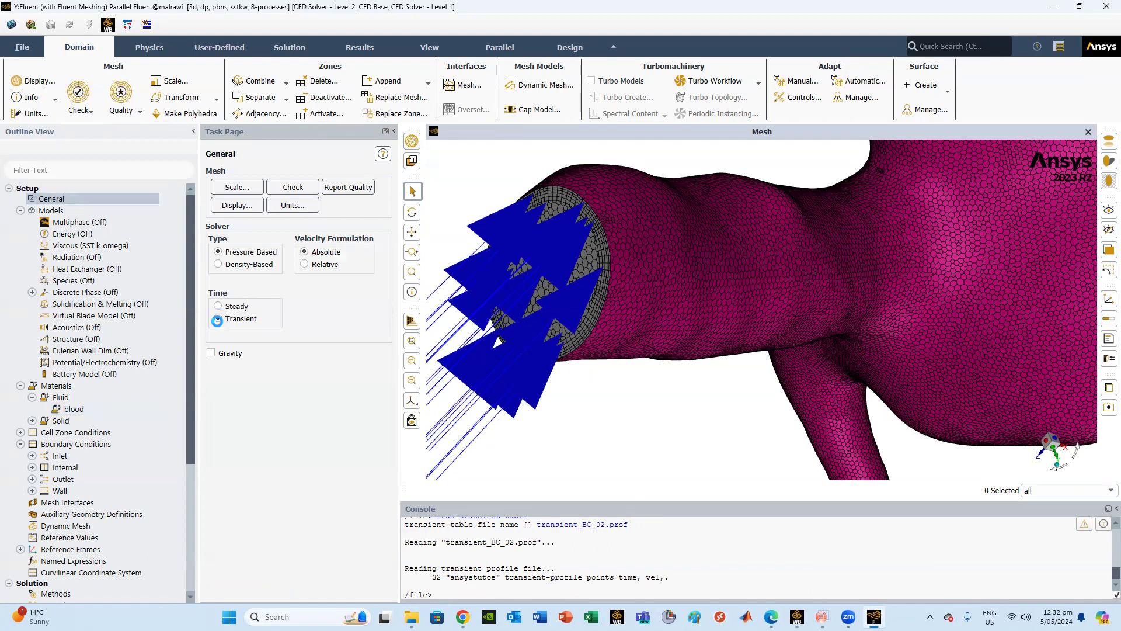
{"action": "left_click", "coordinate": [211, 353]}
{"action": "scroll", "coordinate": [960, 332], "scroll_direction": "down", "scroll_amount": 2}
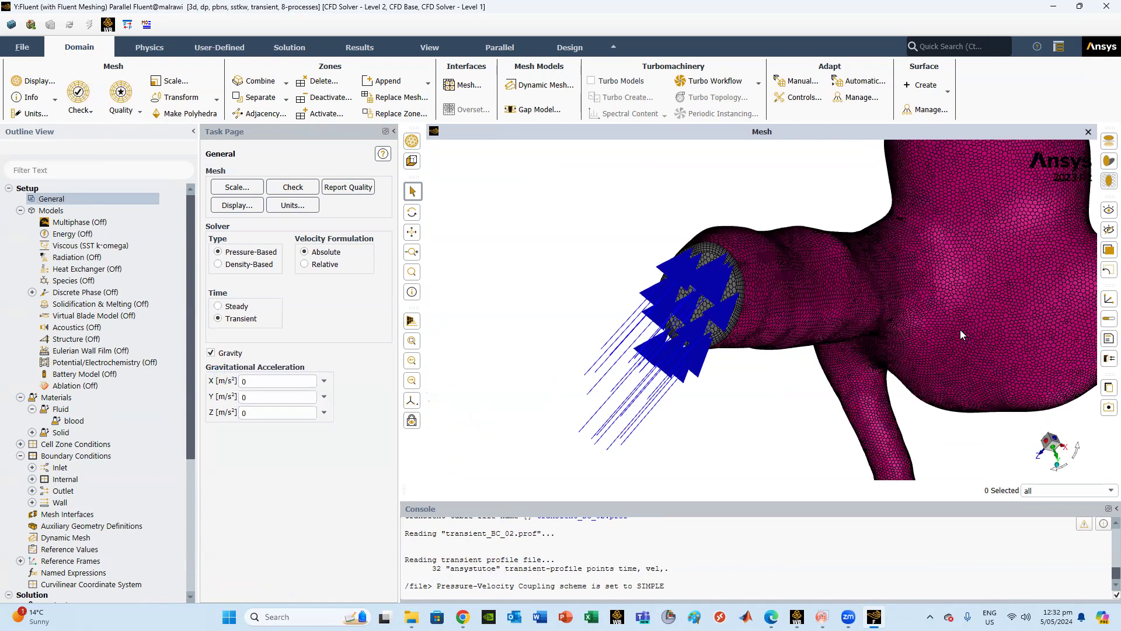
{"action": "scroll", "coordinate": [922, 341], "scroll_direction": "down", "scroll_amount": 3}
{"action": "middle_click_drag", "start_coordinate": [923, 341], "coordinate": [909, 190]}
{"action": "left_click_drag", "start_coordinate": [1015, 261], "coordinate": [961, 295]}
{"action": "left_click_drag", "start_coordinate": [271, 396], "coordinate": [235, 400]}
{"action": "type", "text": "-9.81"}
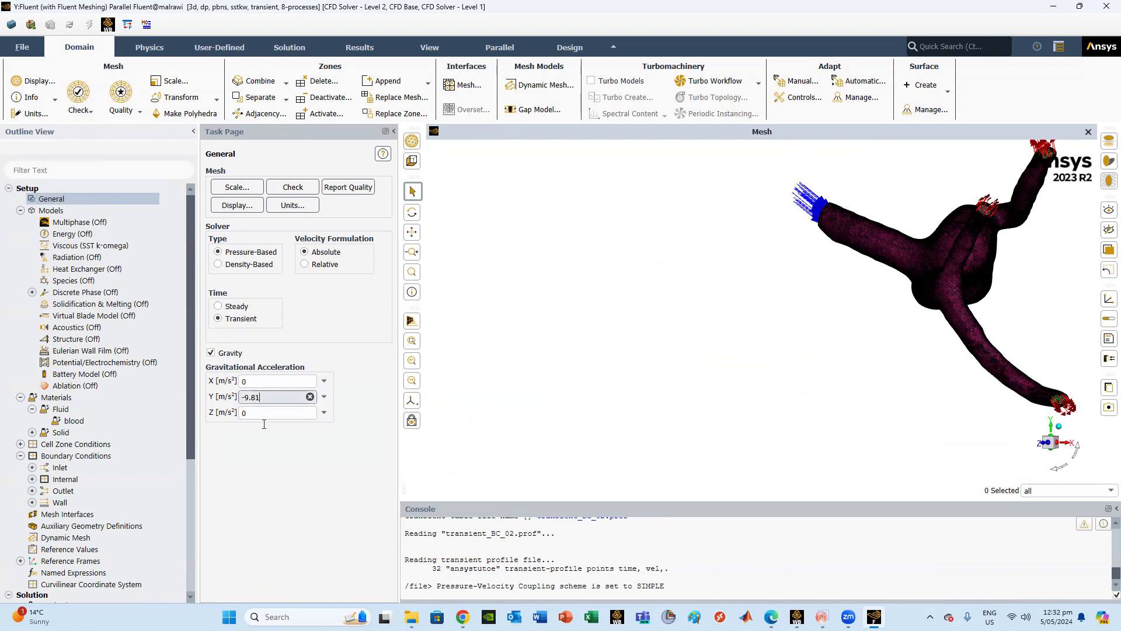
{"action": "scroll", "coordinate": [90, 379], "scroll_direction": "down", "scroll_amount": 2}
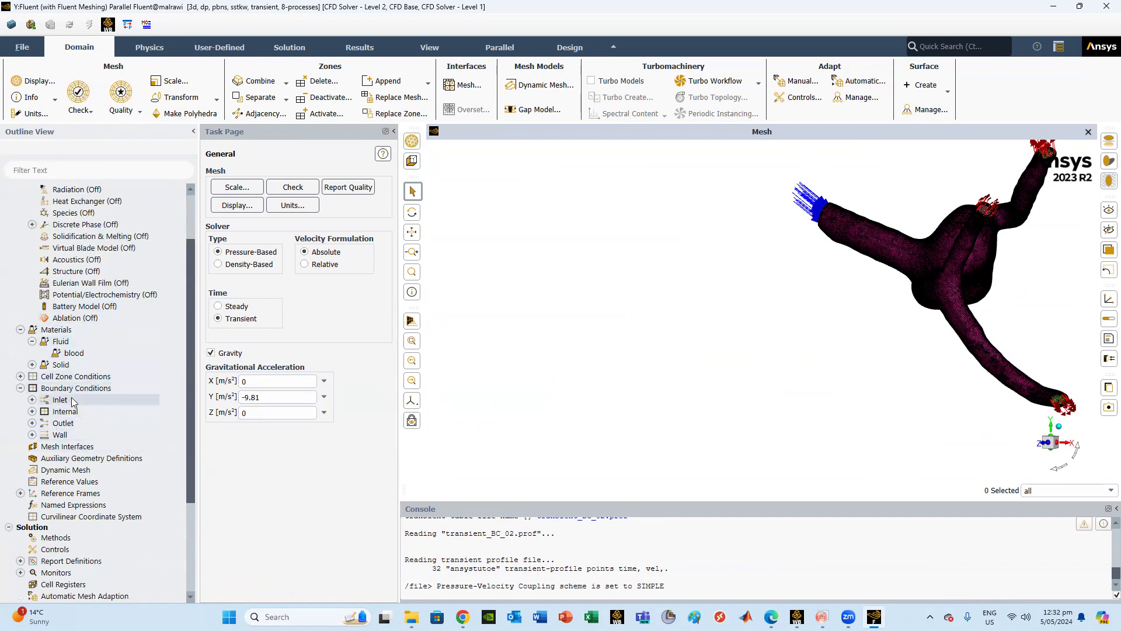
{"action": "double_click", "coordinate": [72, 397]}
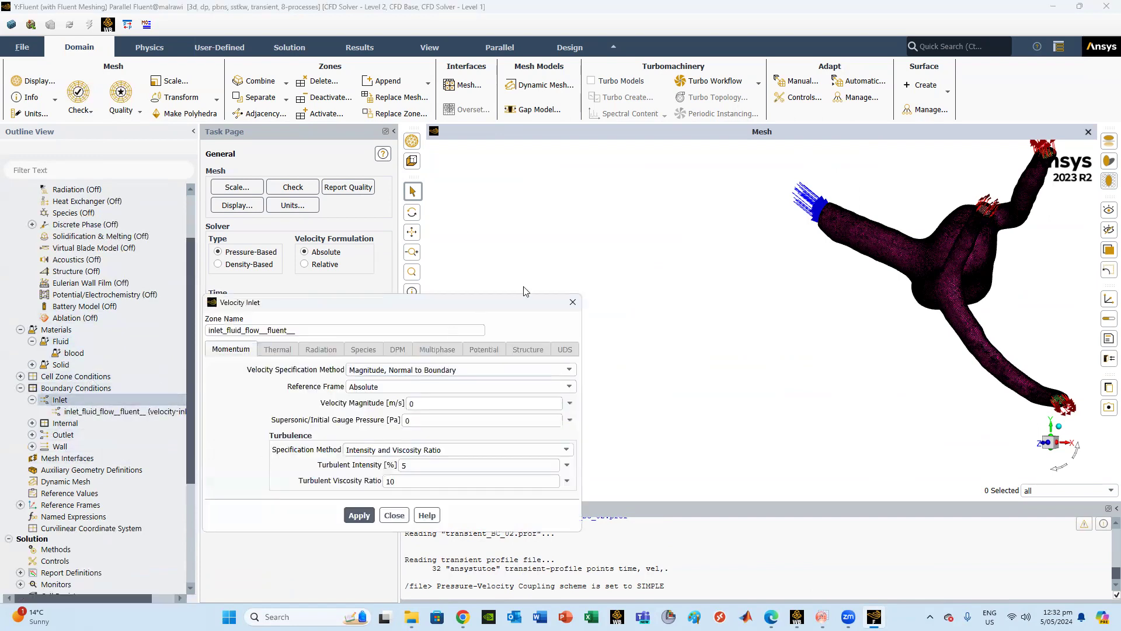
{"action": "left_click", "coordinate": [572, 302]}
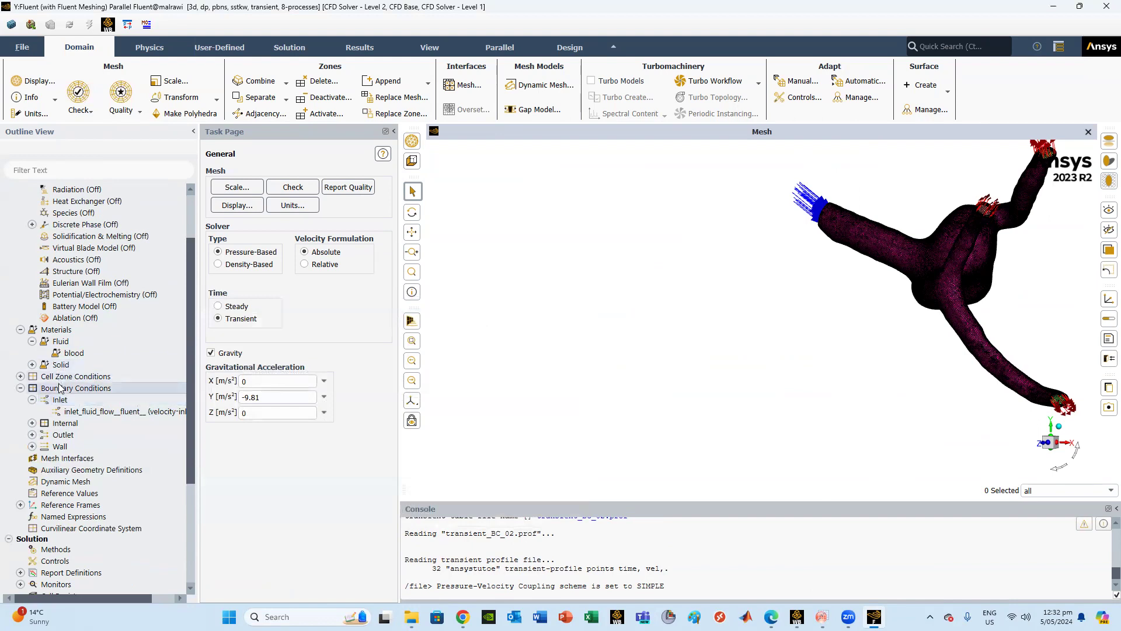
Check the fields of the loaded ansystutoe profile among the boundary condition profiles.
{"action": "double_click", "coordinate": [66, 388]}
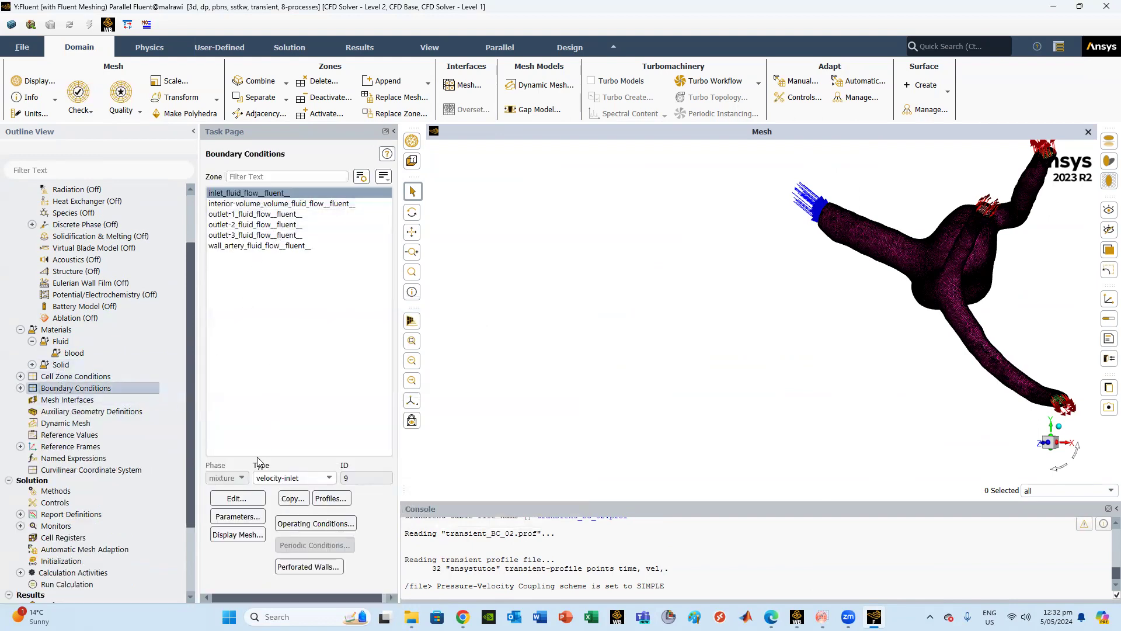
{"action": "left_click", "coordinate": [334, 498]}
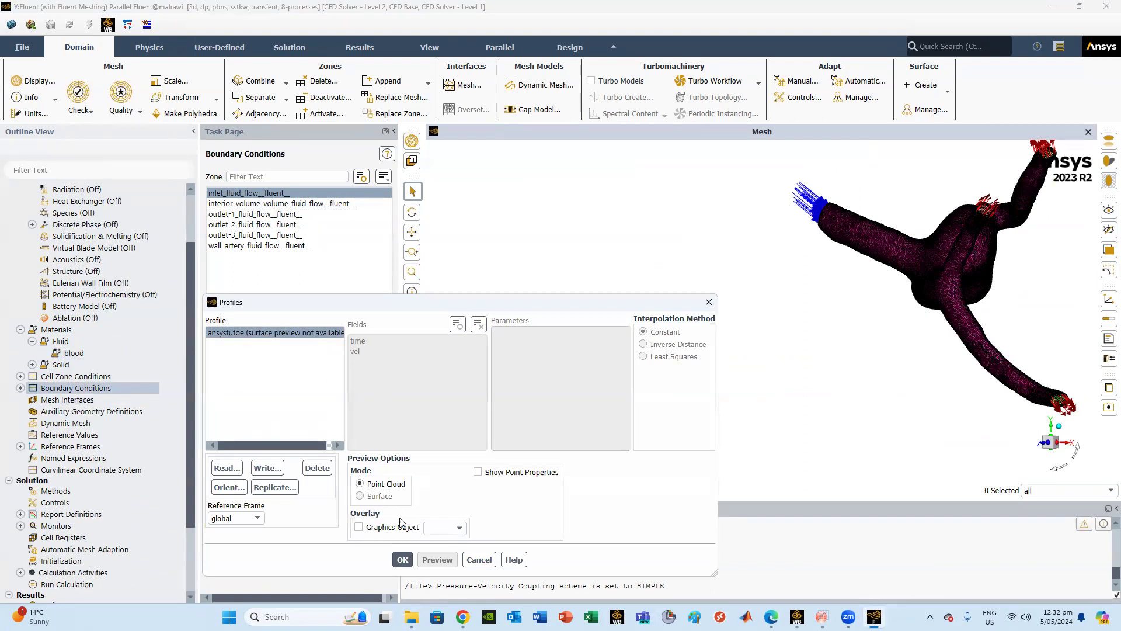
{"action": "left_click_drag", "start_coordinate": [432, 302], "coordinate": [403, 181]}
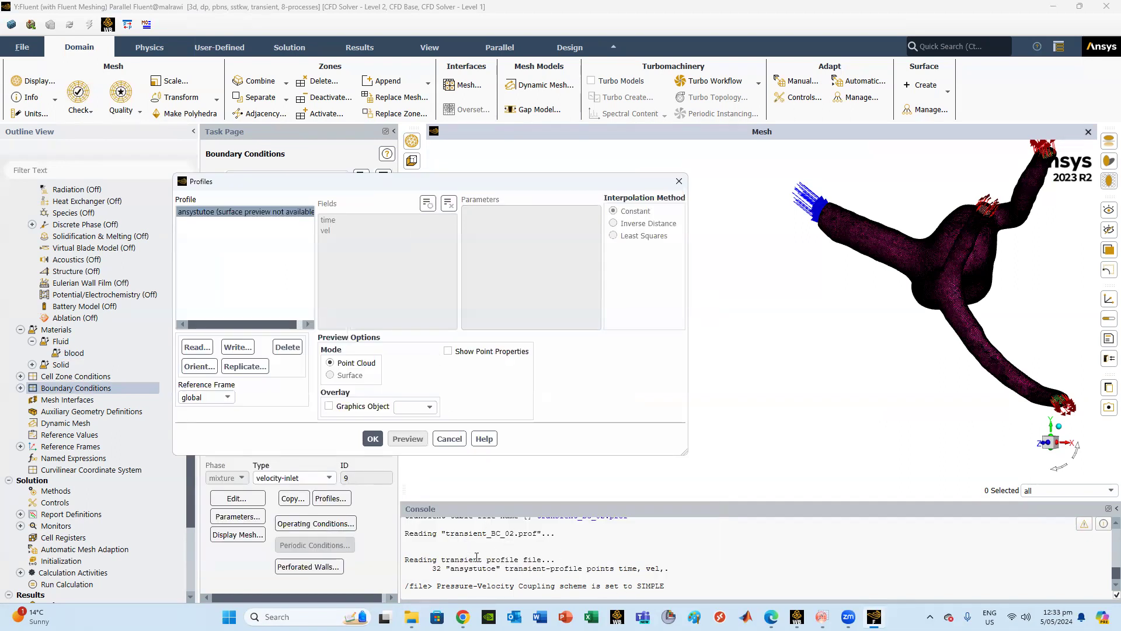
{"action": "left_click", "coordinate": [373, 438]}
Assign the ansystutoe vel profile as the inlet zone's velocity magnitude and apply the boundary condition.
{"action": "left_click", "coordinate": [236, 498]}
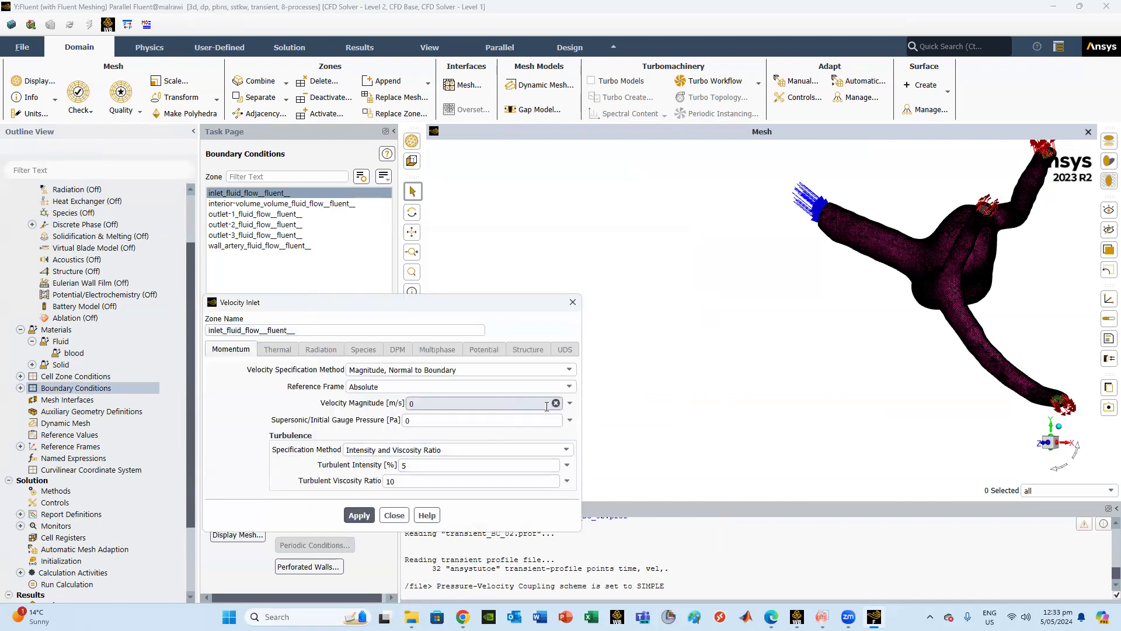
{"action": "left_click", "coordinate": [570, 403]}
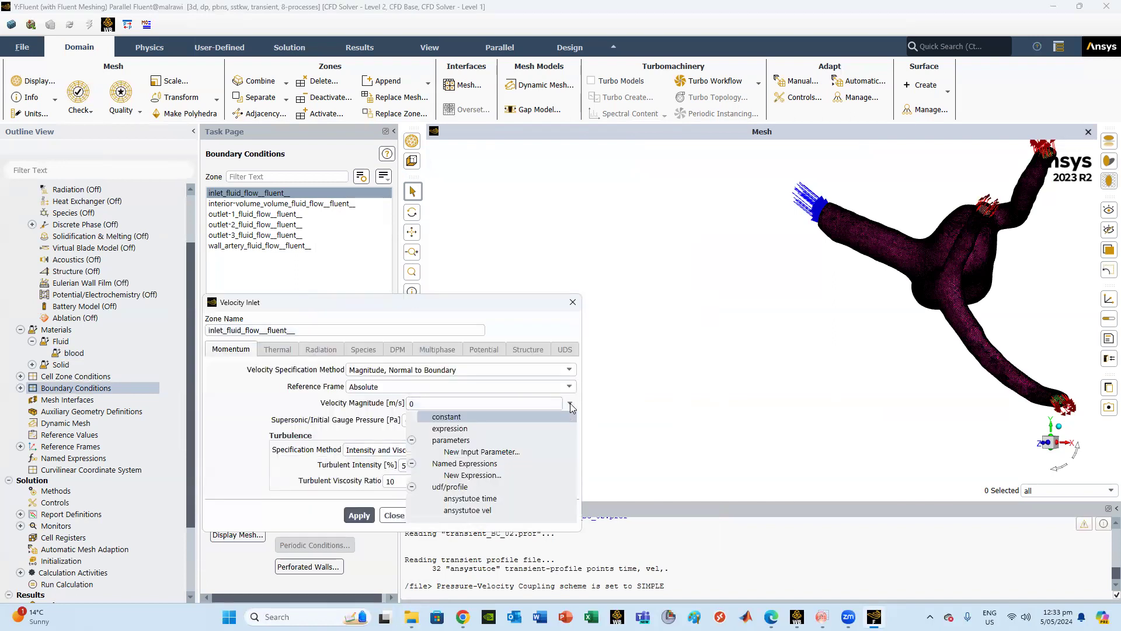
{"action": "left_click", "coordinate": [481, 510]}
{"action": "left_click", "coordinate": [359, 515]}
{"action": "left_click", "coordinate": [393, 516]}
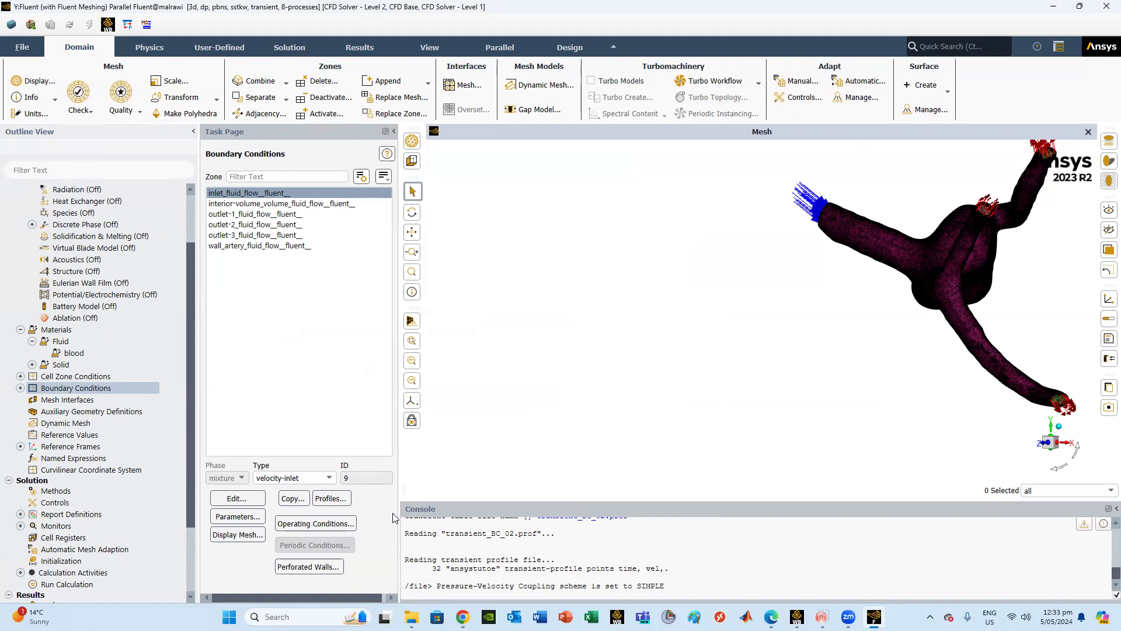
Set the gauge pressure of the outlet-1 pressure outlet to 12000 Pa and apply the boundary condition.
{"action": "left_click", "coordinate": [305, 215]}
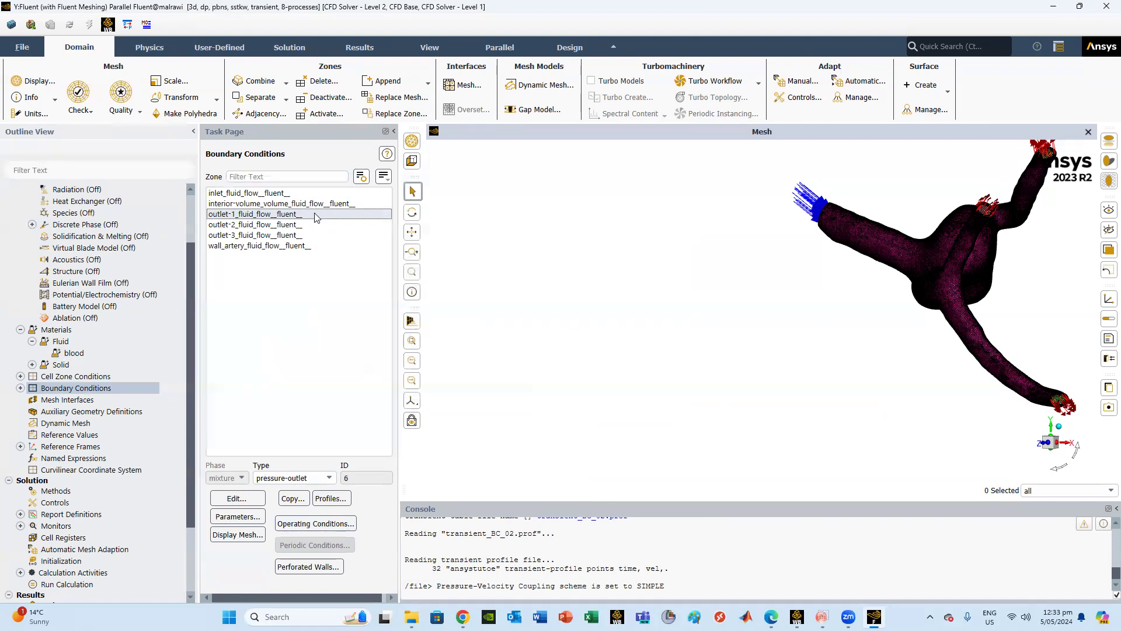
{"action": "double_click", "coordinate": [316, 215]}
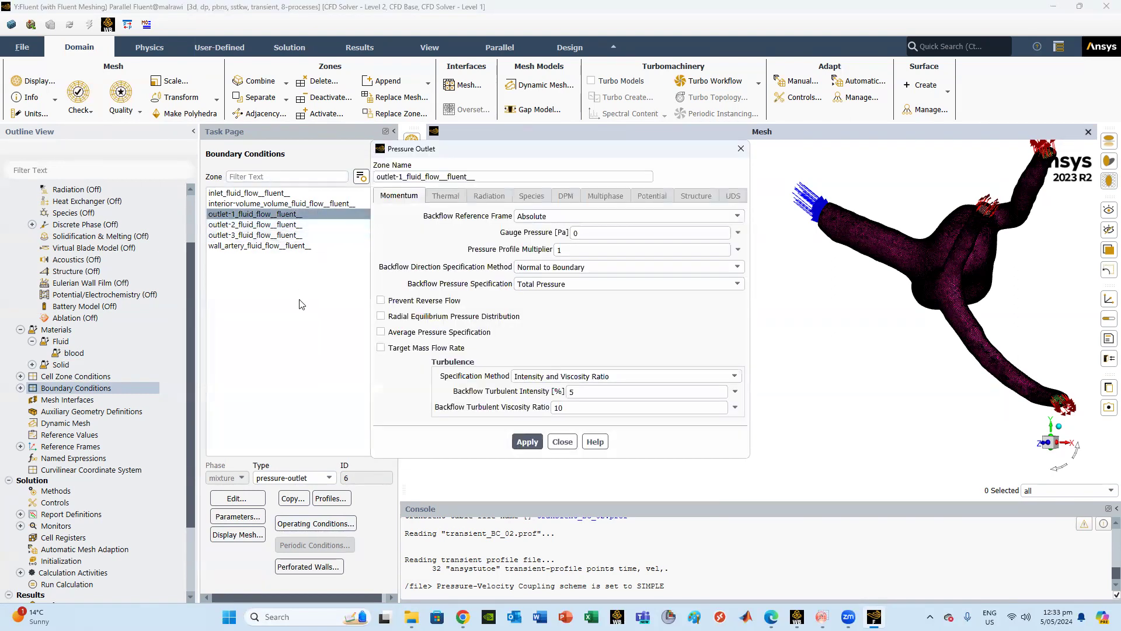
{"action": "double_click", "coordinate": [590, 236]}
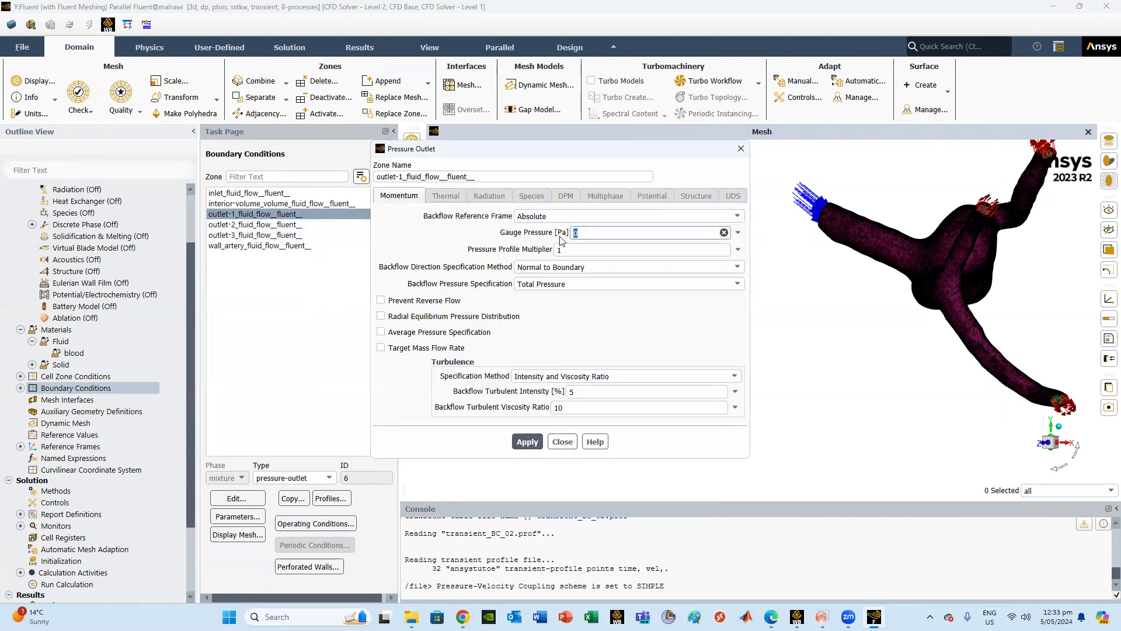
{"action": "type", "text": "12000"}
{"action": "left_click_drag", "start_coordinate": [602, 234], "coordinate": [563, 238]}
{"action": "left_click", "coordinate": [527, 441]}
{"action": "left_click", "coordinate": [555, 442]}
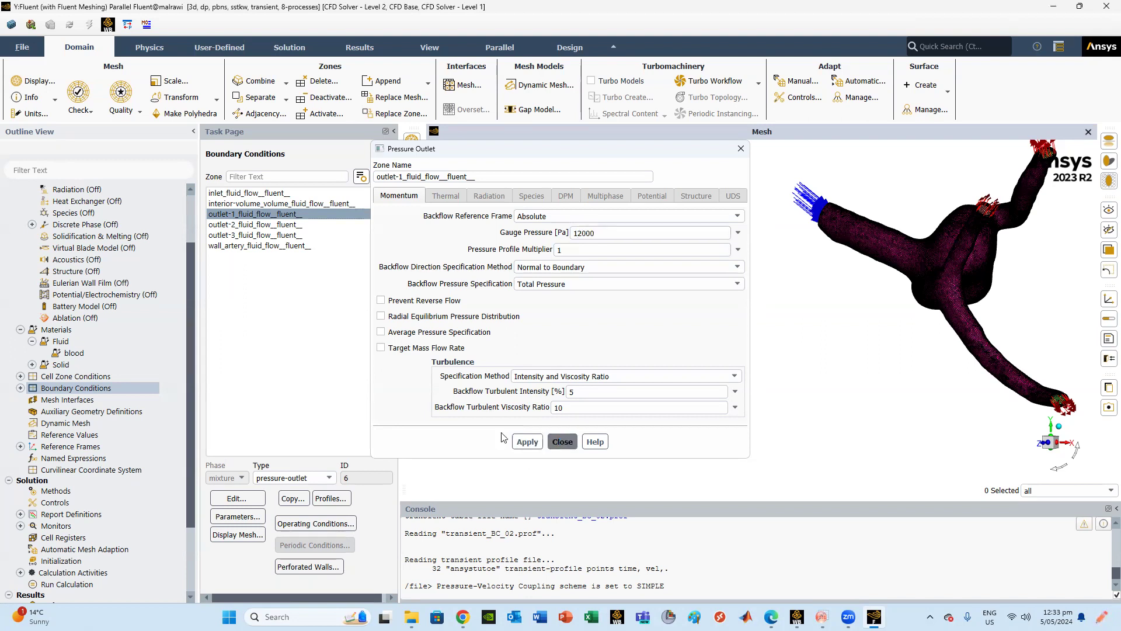
Set the gauge pressure of the outlet-2 pressure outlet to 12000 Pa and apply the boundary condition.
{"action": "left_click", "coordinate": [282, 225]}
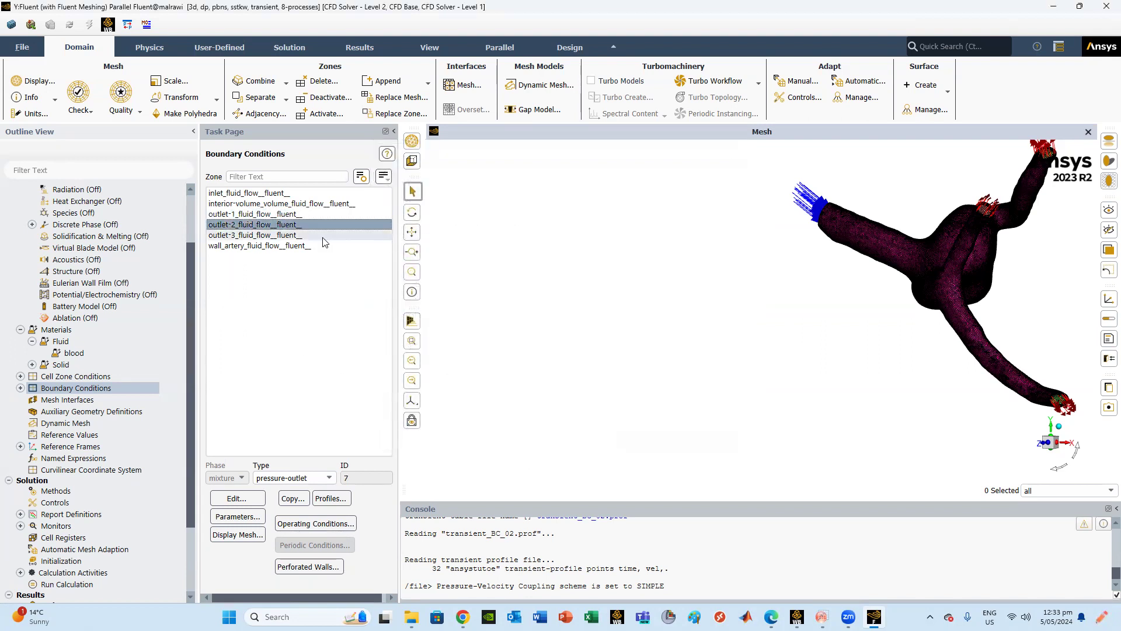
{"action": "double_click", "coordinate": [376, 225]}
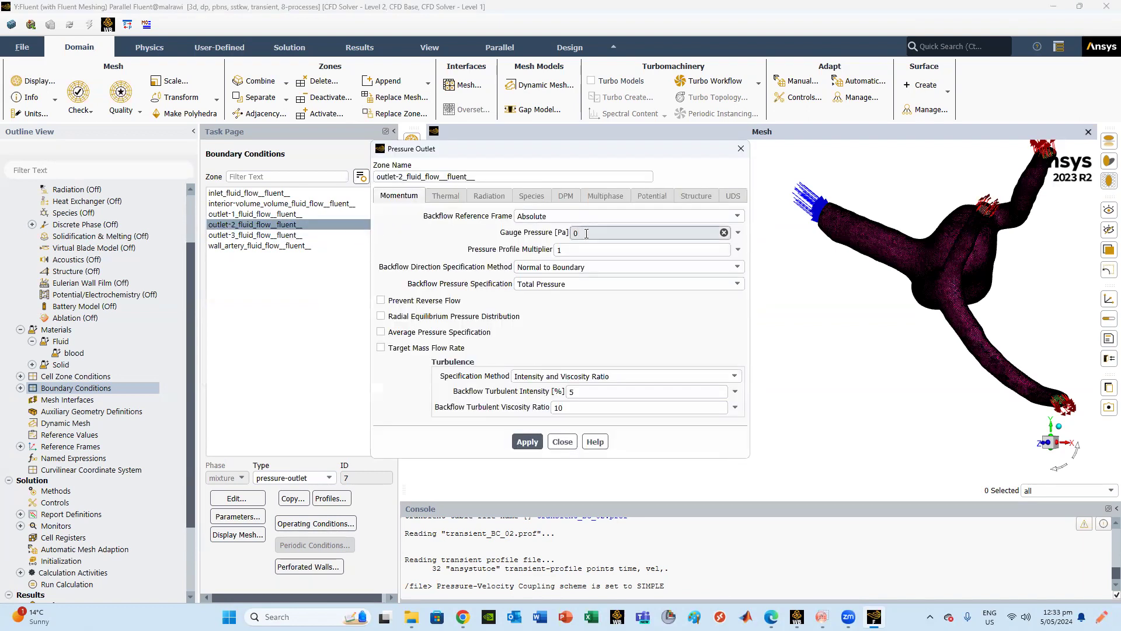
{"action": "left_click_drag", "start_coordinate": [580, 233], "coordinate": [553, 235]}
{"action": "type", "text": "12000"}
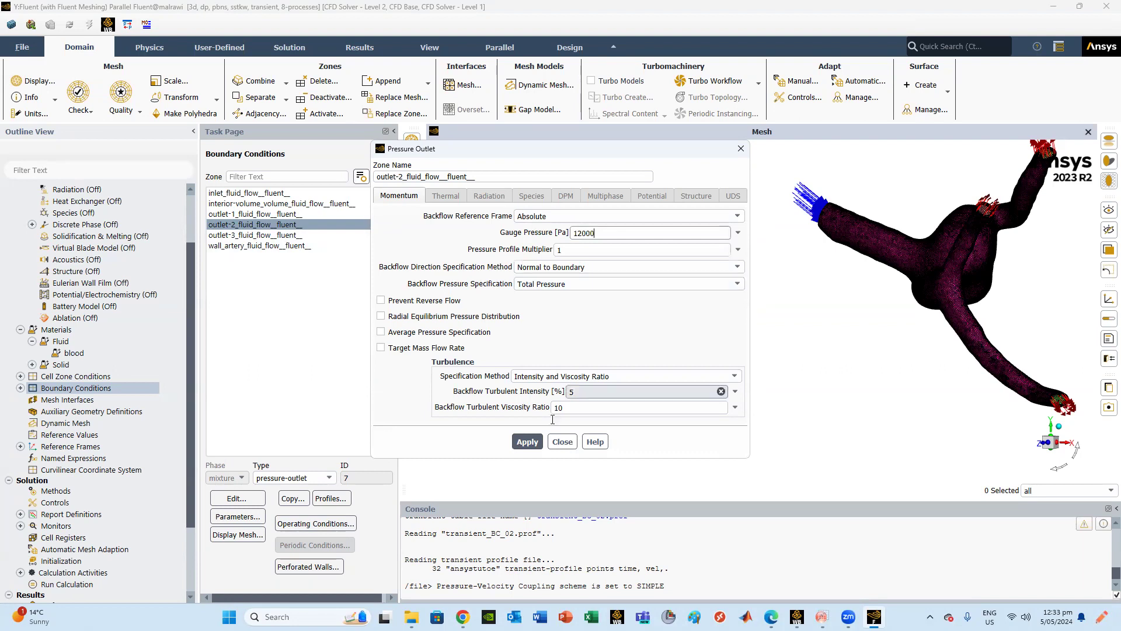
{"action": "left_click", "coordinate": [528, 441]}
{"action": "left_click", "coordinate": [562, 441]}
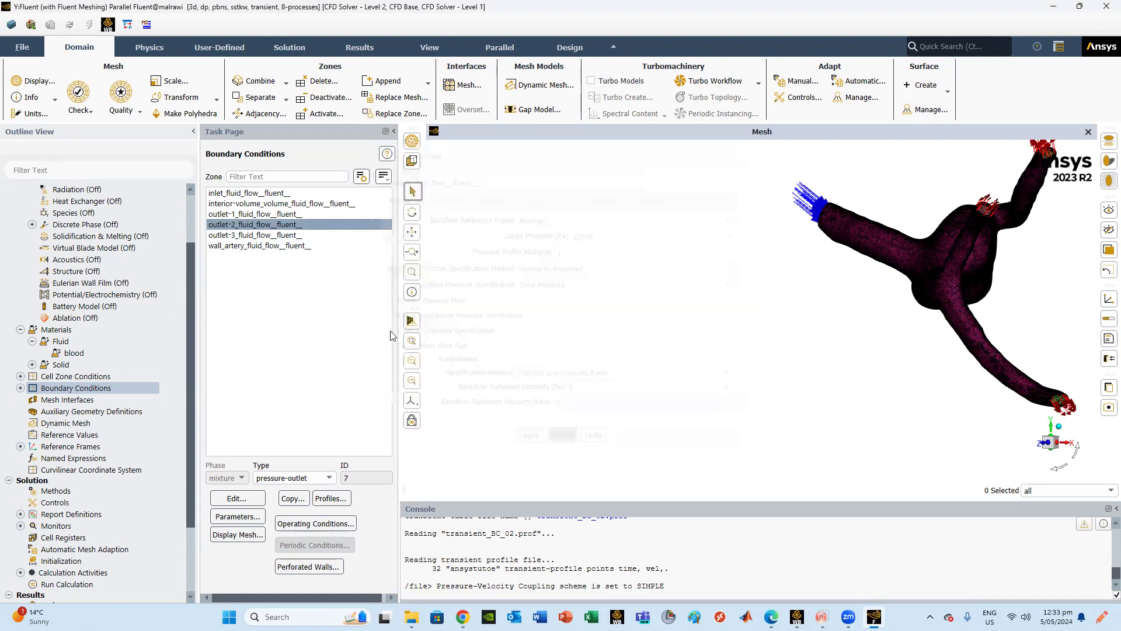
Set the gauge pressure of the outlet-3 pressure outlet to 12000 Pa and apply the boundary condition.
{"action": "left_click", "coordinate": [299, 236]}
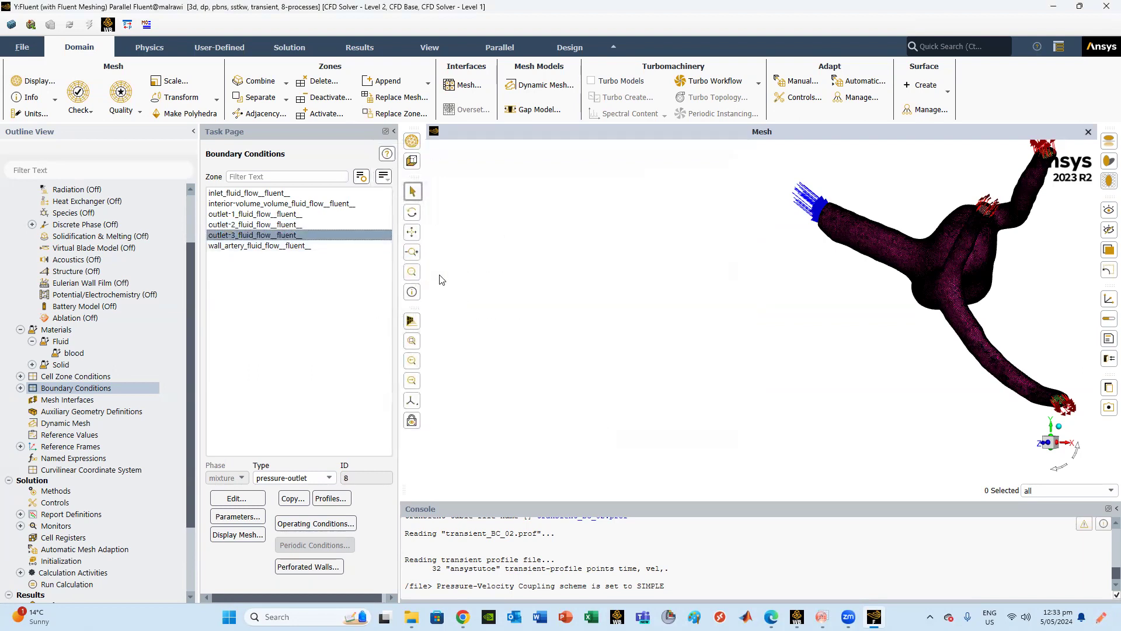
{"action": "double_click", "coordinate": [297, 240]}
{"action": "double_click", "coordinate": [591, 233]}
{"action": "type", "text": "12000"}
{"action": "left_click", "coordinate": [525, 441]}
{"action": "left_click", "coordinate": [564, 443]}
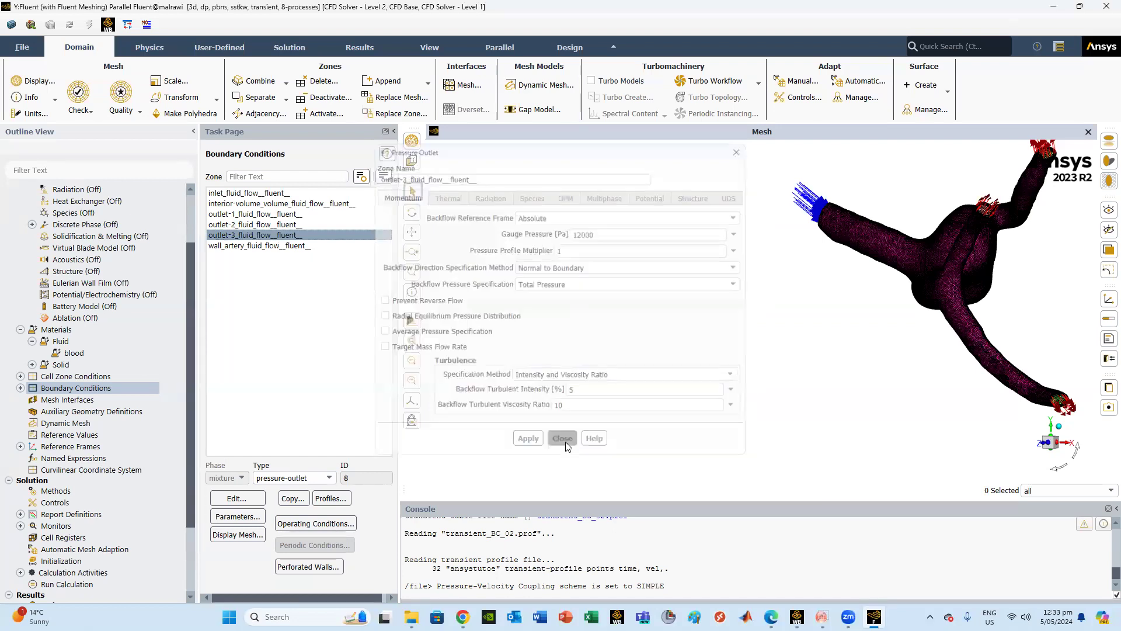
Apply the artery wall's boundary condition as a stationary wall with no slip and standard roughness.
{"action": "left_click", "coordinate": [273, 246]}
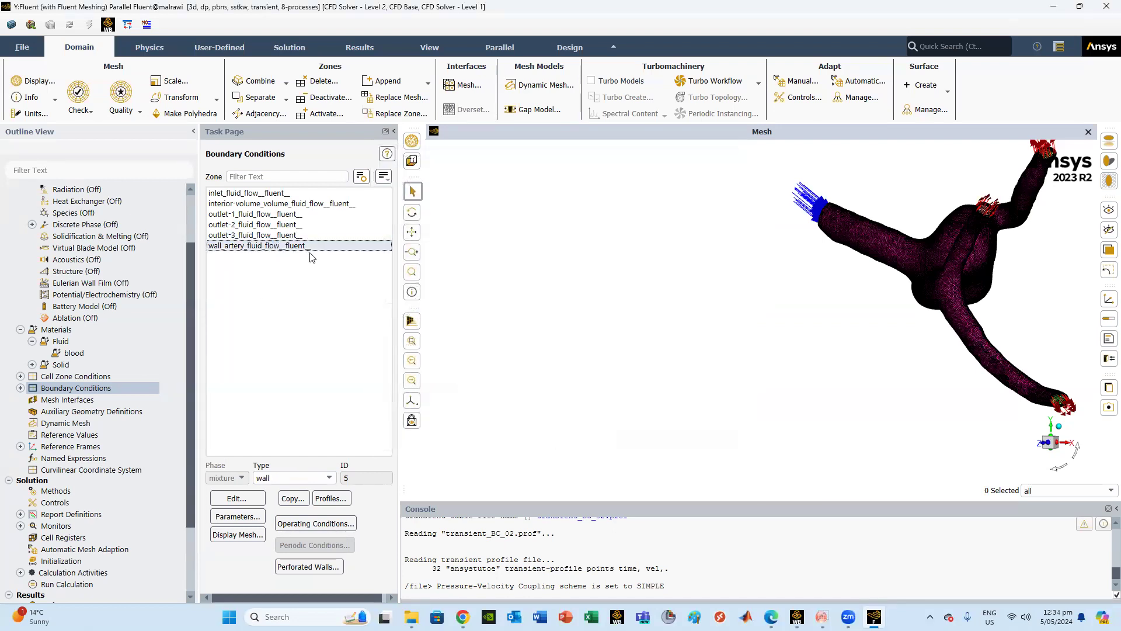
{"action": "double_click", "coordinate": [279, 246]}
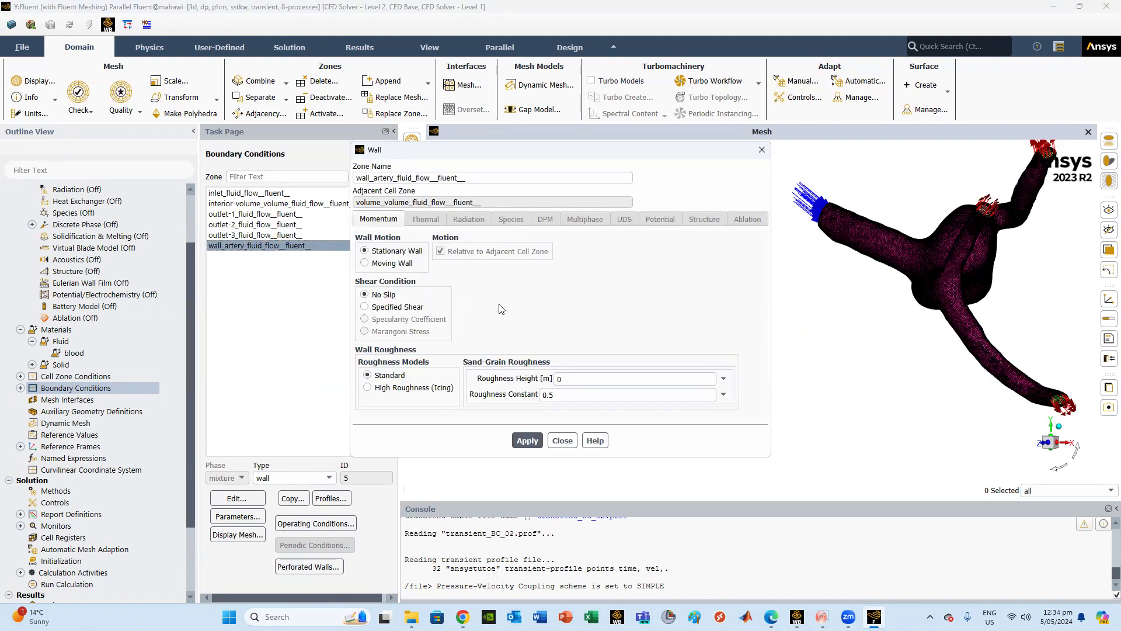
{"action": "left_click", "coordinate": [526, 441]}
{"action": "left_click", "coordinate": [563, 441]}
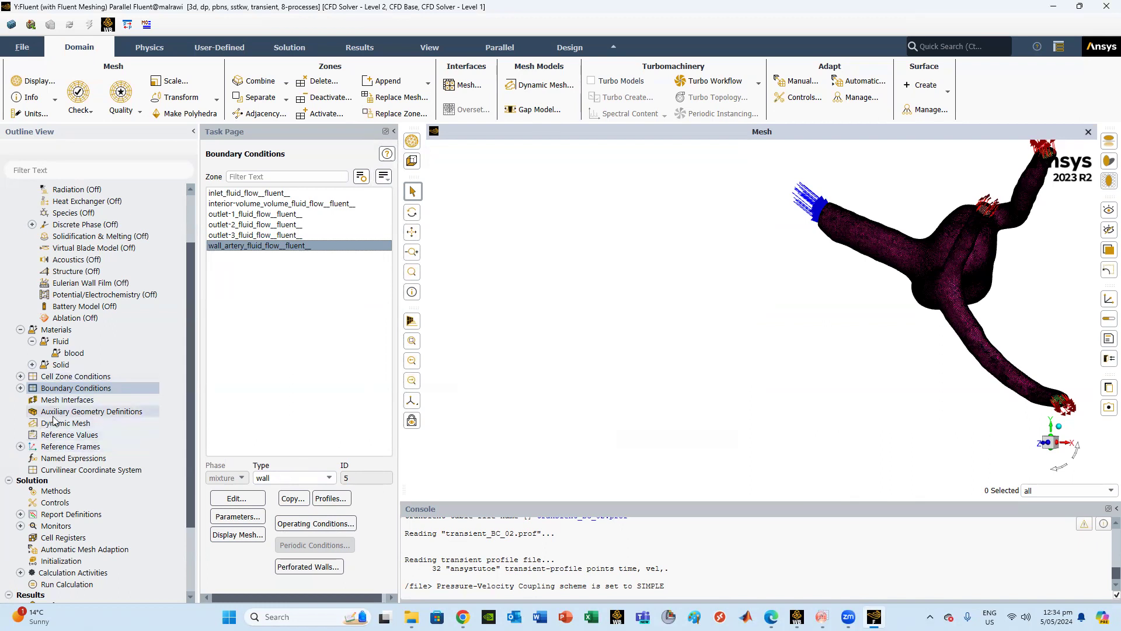
Save the project with the completed inlet, outlet and wall boundary conditions.
{"action": "left_click", "coordinate": [22, 47]}
{"action": "left_click", "coordinate": [44, 92]}
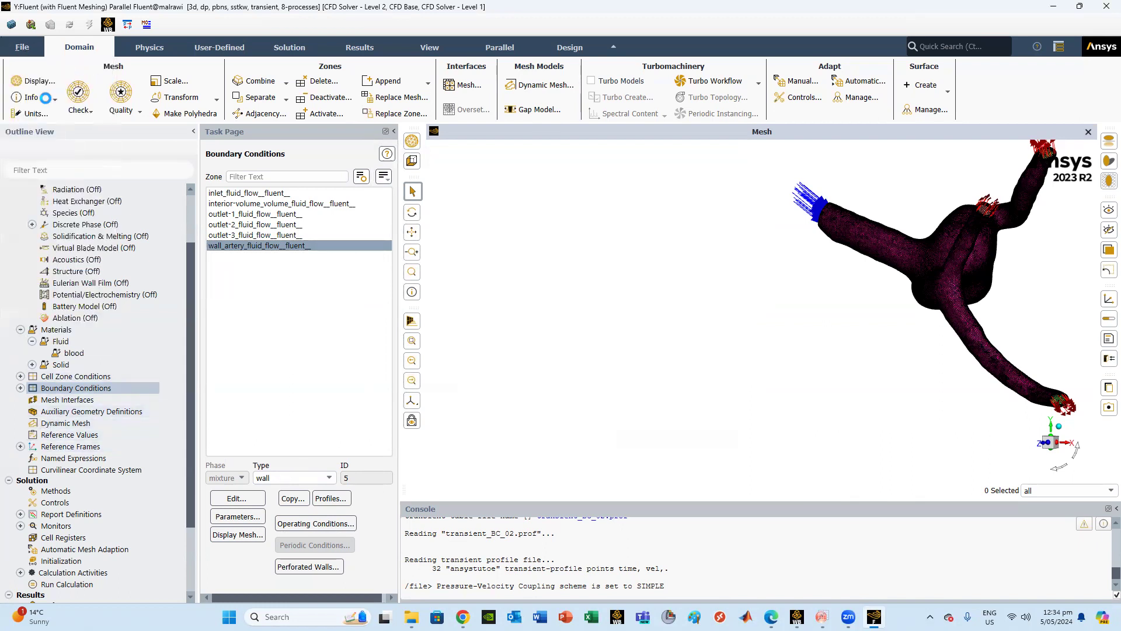
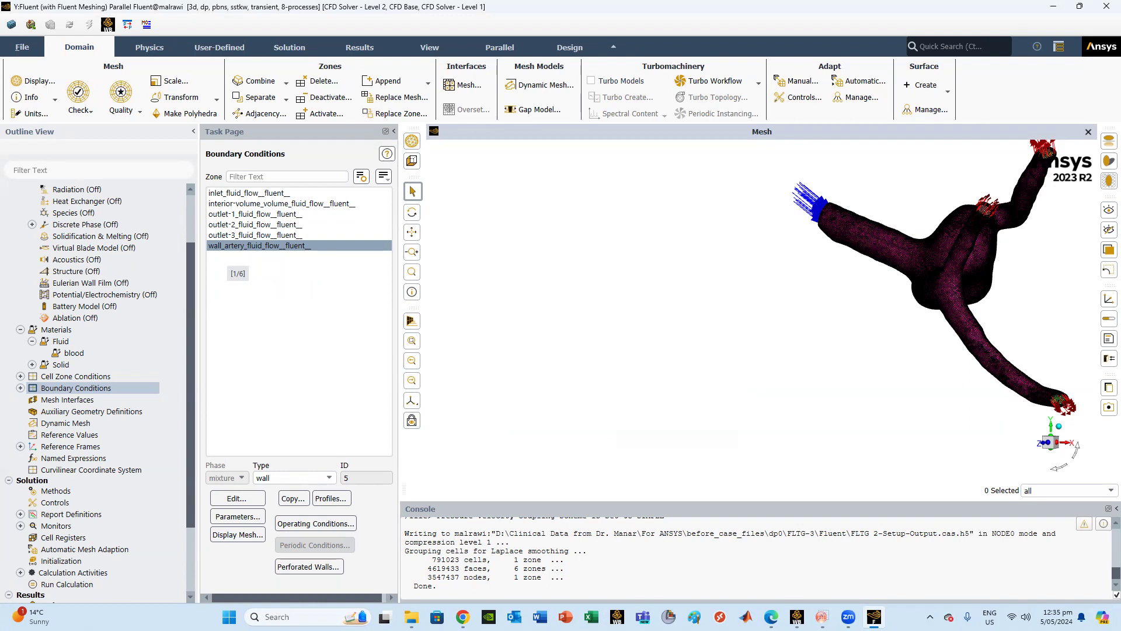
{"action": "left_click", "coordinate": [1107, 6]}
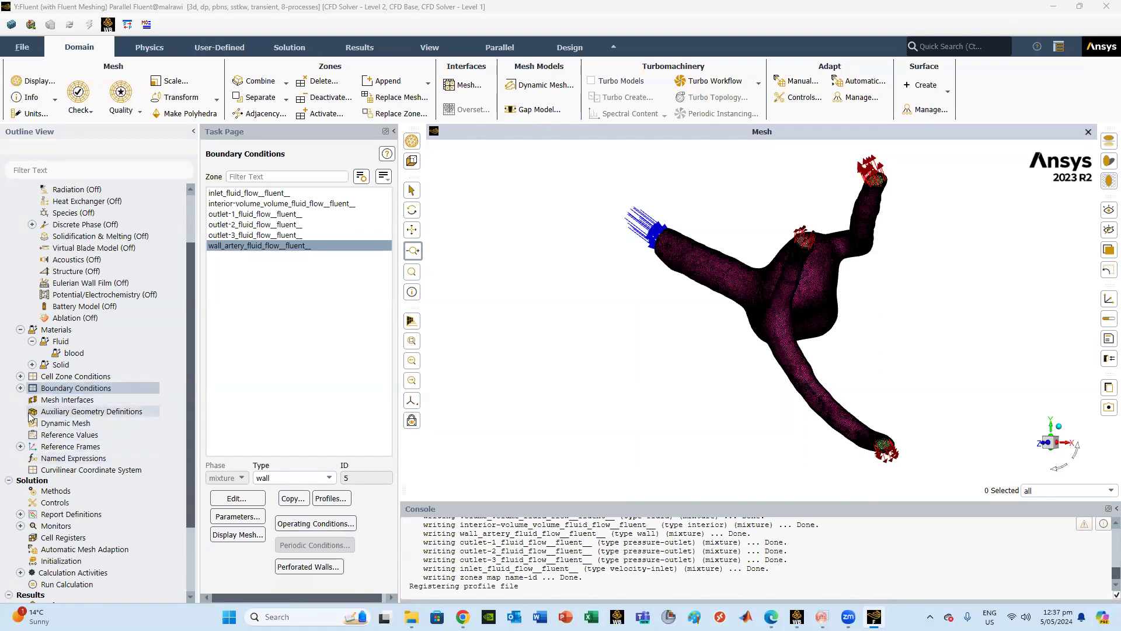
Review the reference frames, solution methods, under-relaxation controls and existing report definitions.
{"action": "left_click", "coordinate": [20, 446]}
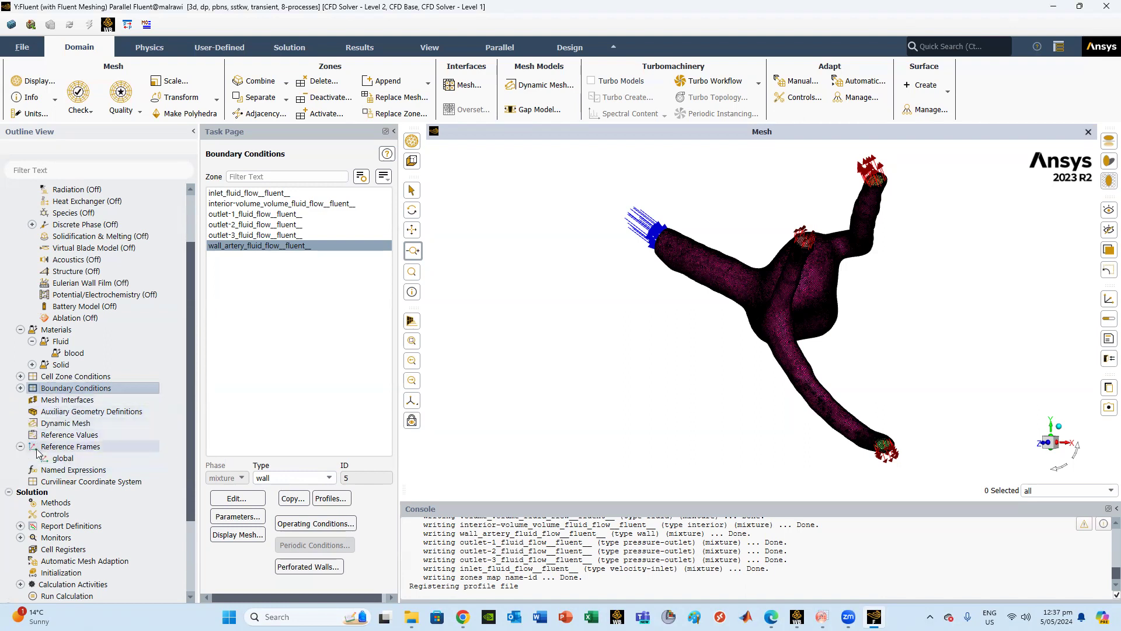
{"action": "scroll", "coordinate": [70, 472], "scroll_direction": "down", "scroll_amount": 2}
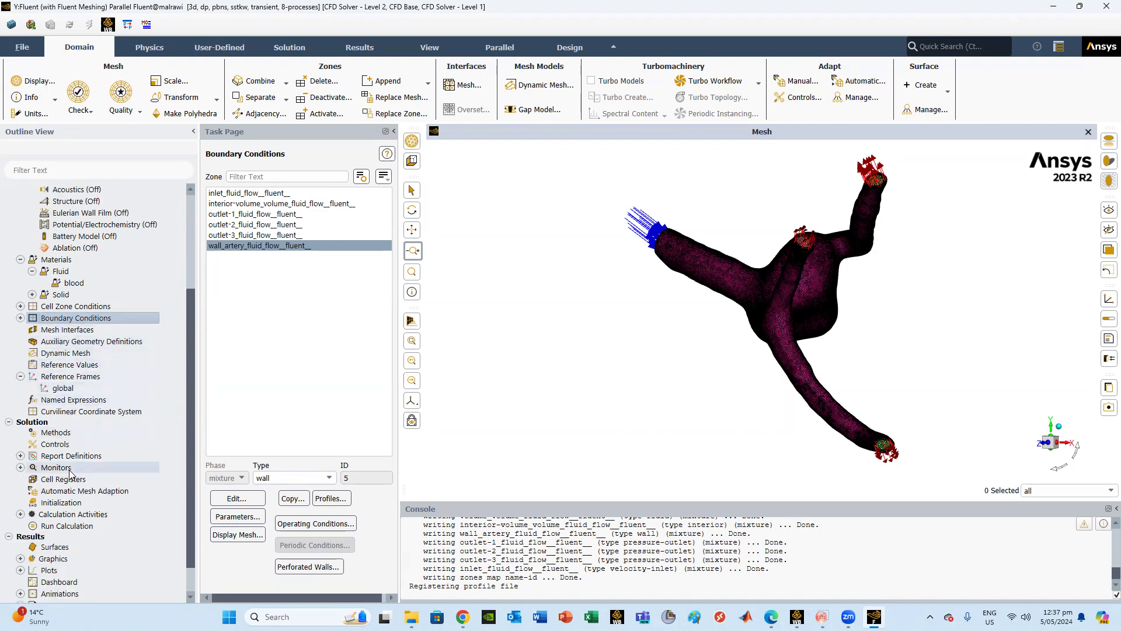
{"action": "left_click", "coordinate": [54, 433]}
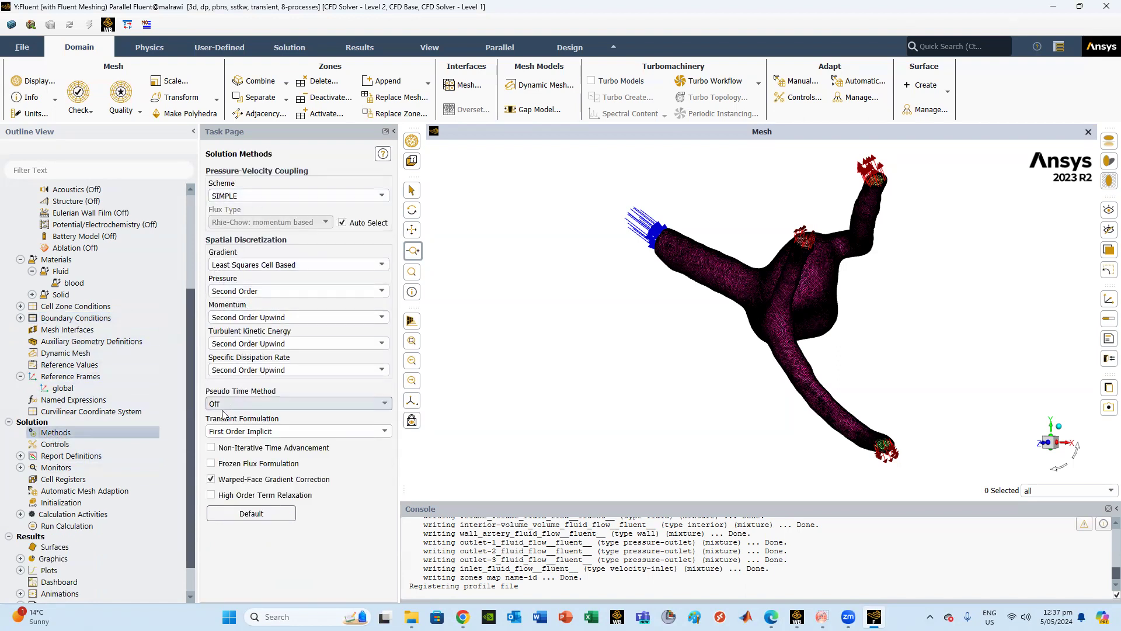
{"action": "left_click", "coordinate": [56, 444]}
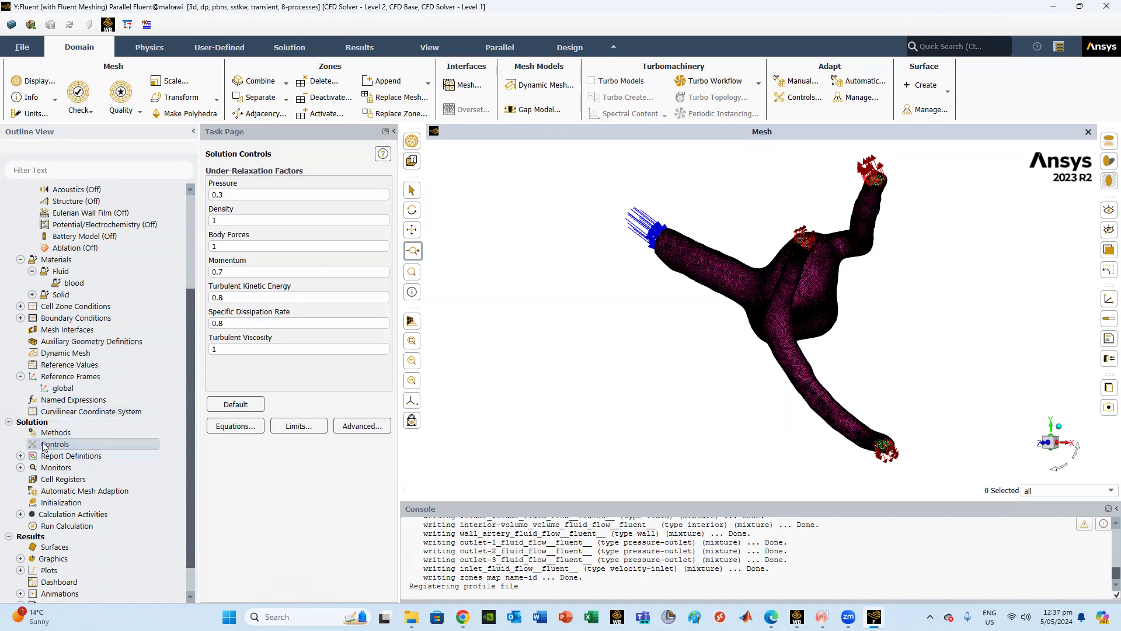
{"action": "left_click", "coordinate": [20, 455]}
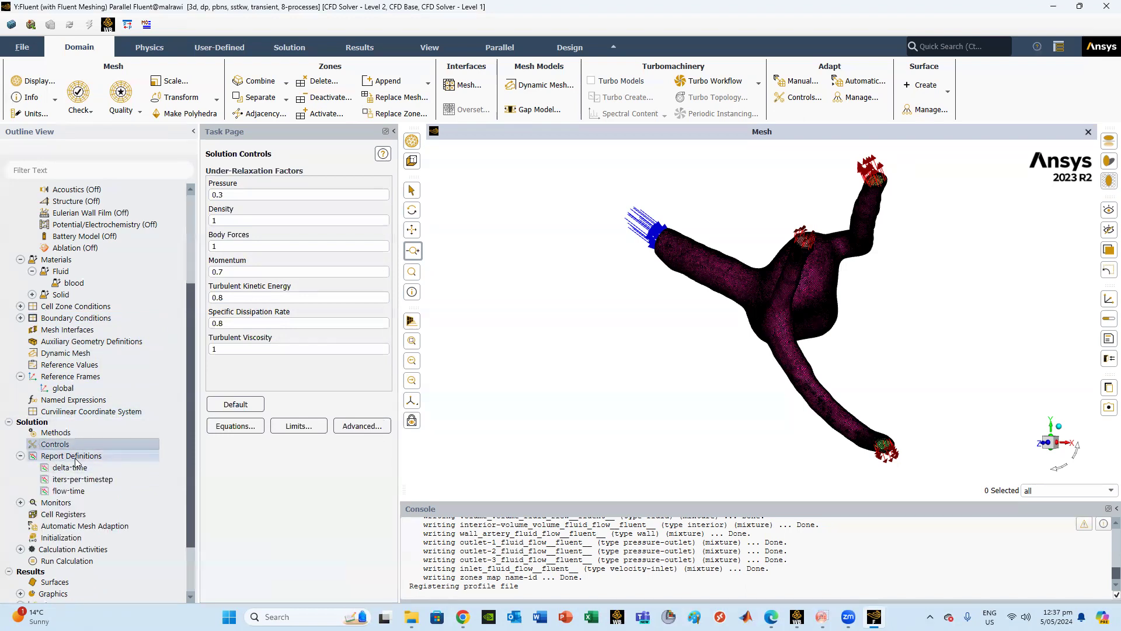
Copy the continuity residual's 0.00001 absolute criterion to the x-, y- and z-velocity, k and omega residuals.
{"action": "left_click", "coordinate": [20, 502]}
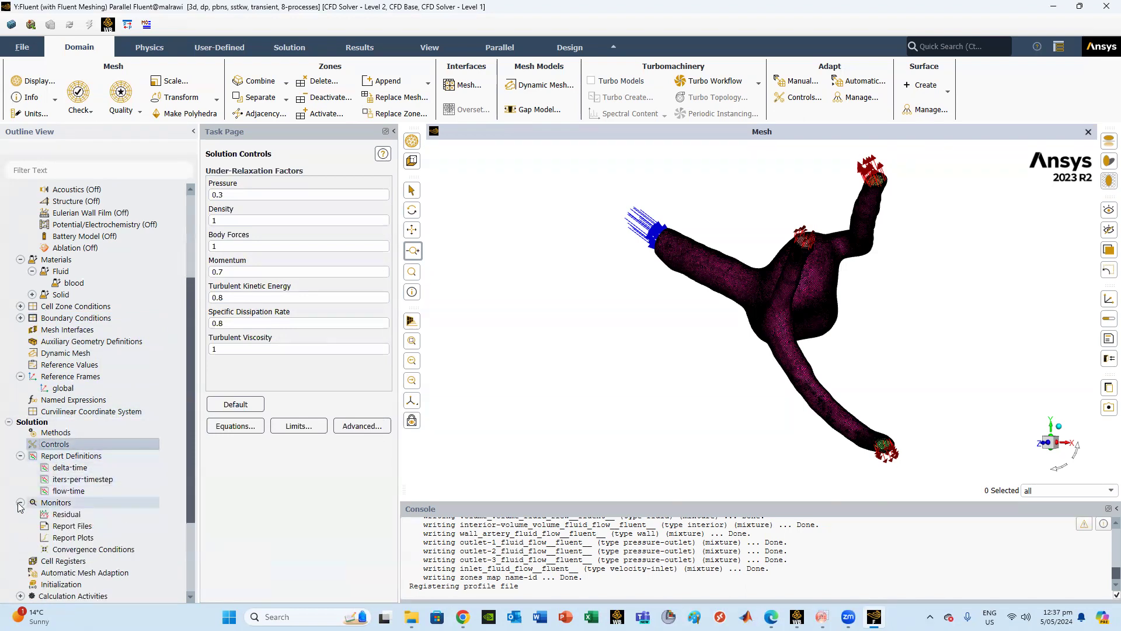
{"action": "left_click", "coordinate": [50, 515]}
{"action": "double_click", "coordinate": [50, 515]}
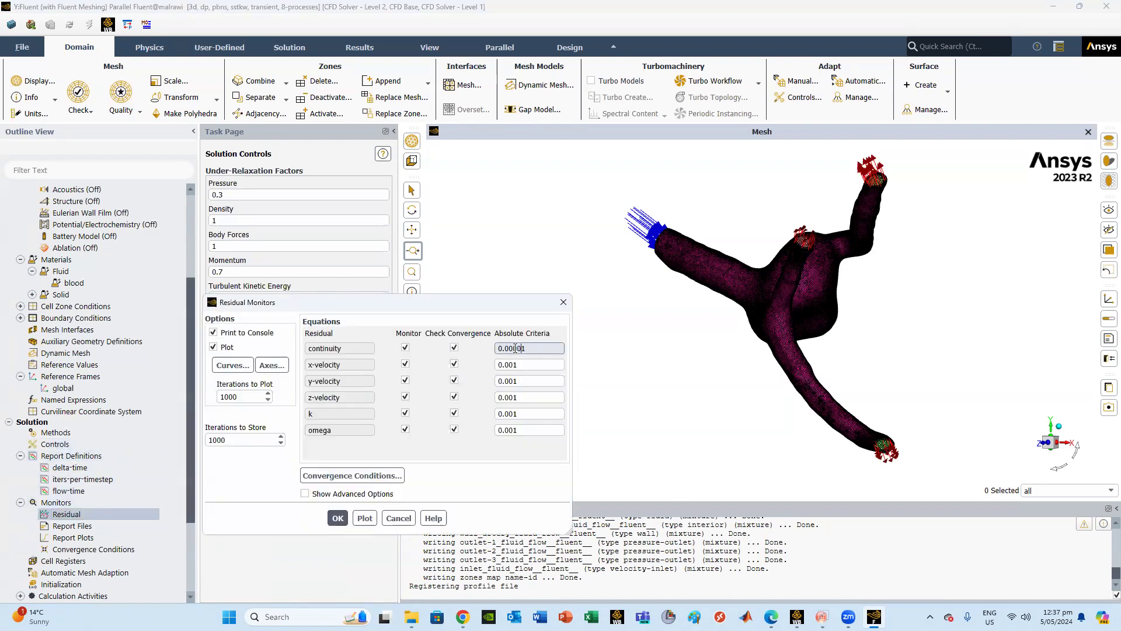
{"action": "double_click", "coordinate": [543, 354]}
{"action": "key", "text": "ctrl+c"}
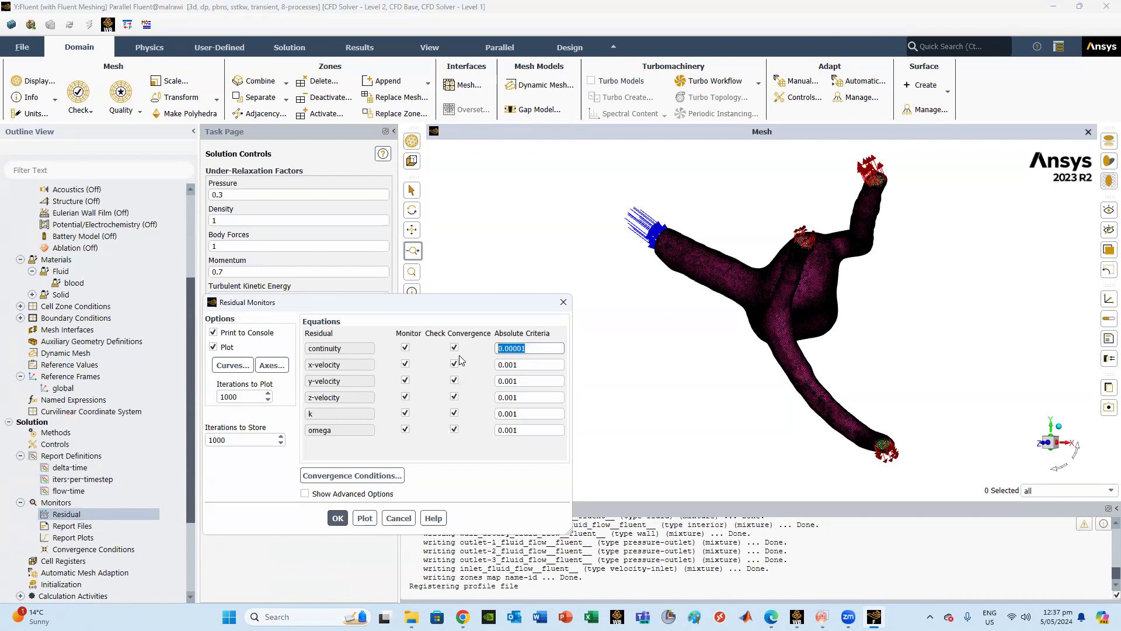
{"action": "double_click", "coordinate": [526, 365]}
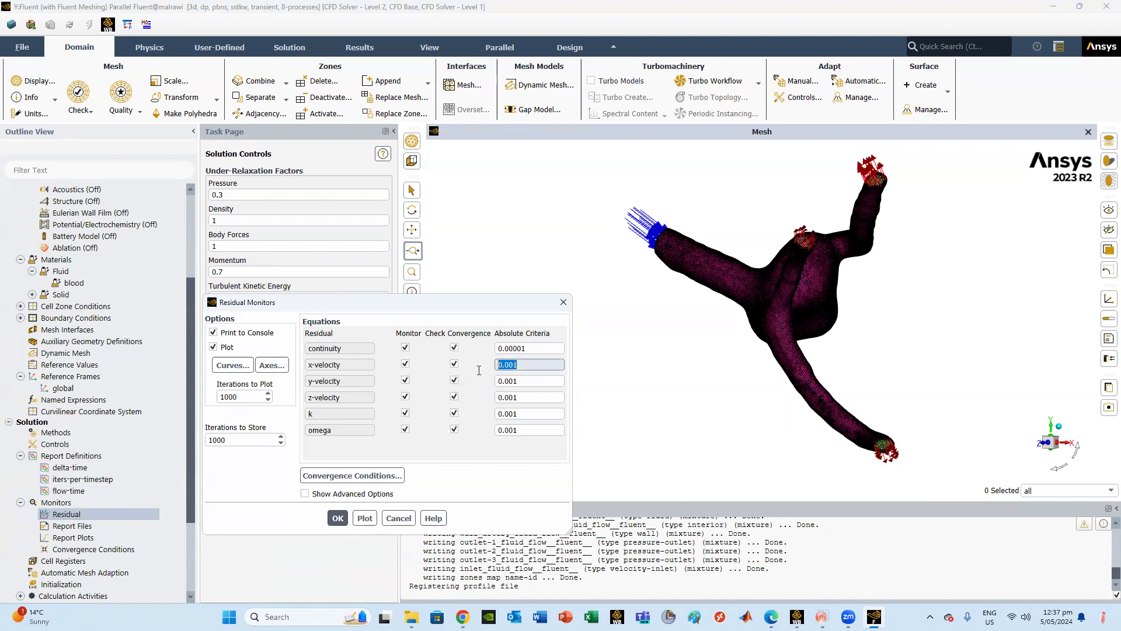
{"action": "key", "text": "ctrl+v"}
{"action": "left_click_drag", "start_coordinate": [521, 382], "coordinate": [487, 435]}
{"action": "key", "text": "ctrl+v"}
{"action": "key", "text": "ctrl+v"}
{"action": "key", "text": "ctrl+v"}
{"action": "key", "text": "ctrl+v"}
{"action": "left_click", "coordinate": [337, 518]}
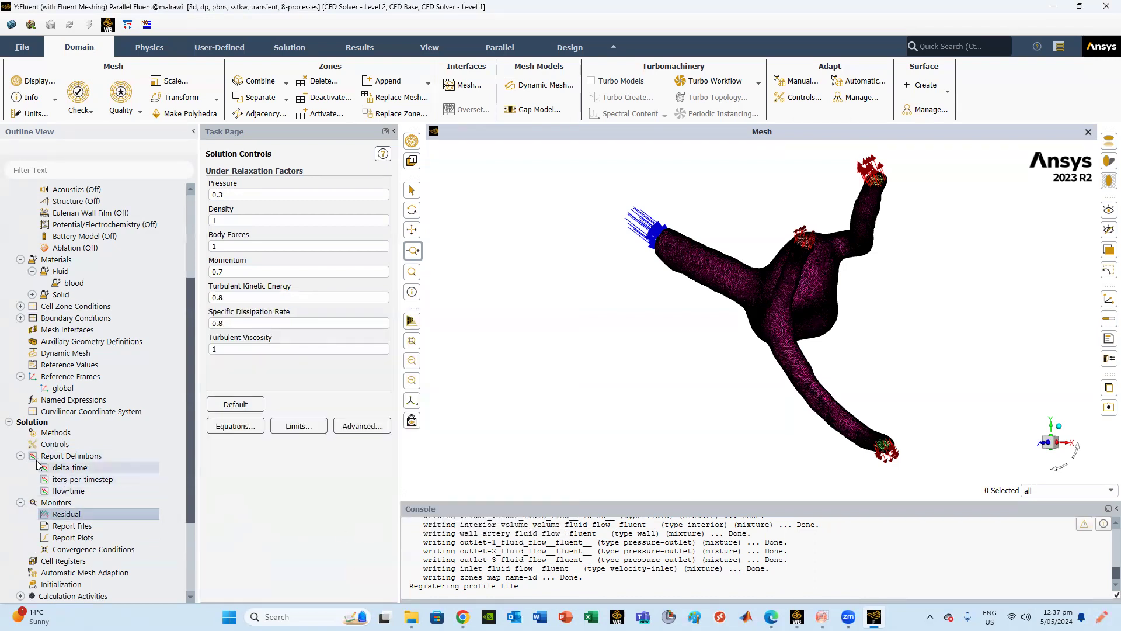
Create a Flow Rate surface report definition for the inlet surface, with its report file and plot.
{"action": "right_click", "coordinate": [54, 456]}
{"action": "mouse_move", "coordinate": [100, 530]}
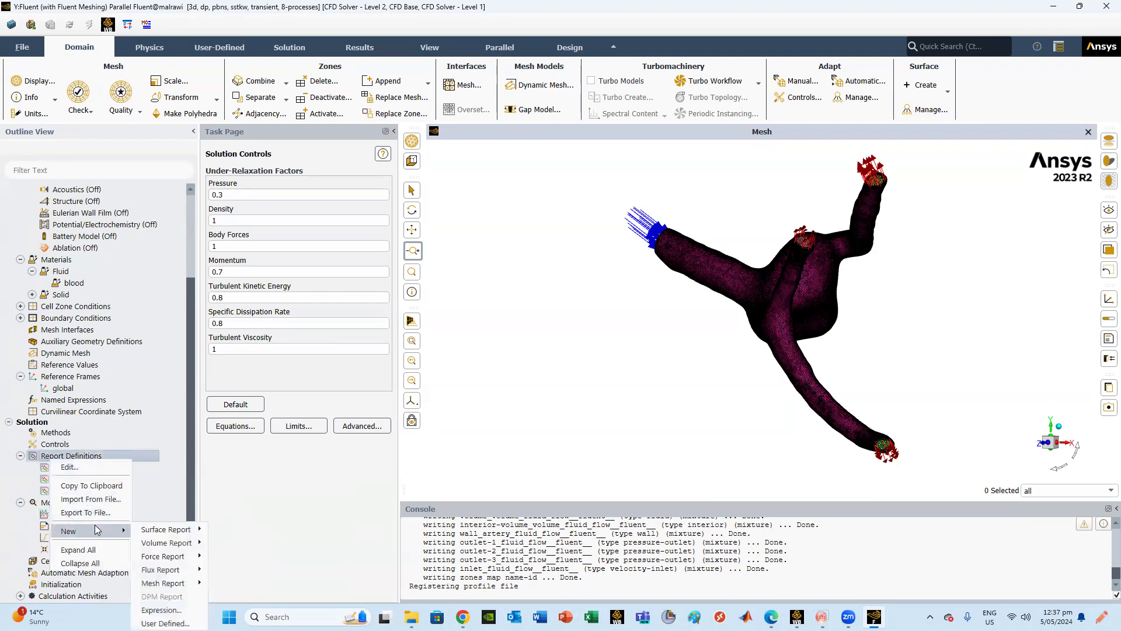
{"action": "mouse_move", "coordinate": [159, 530]}
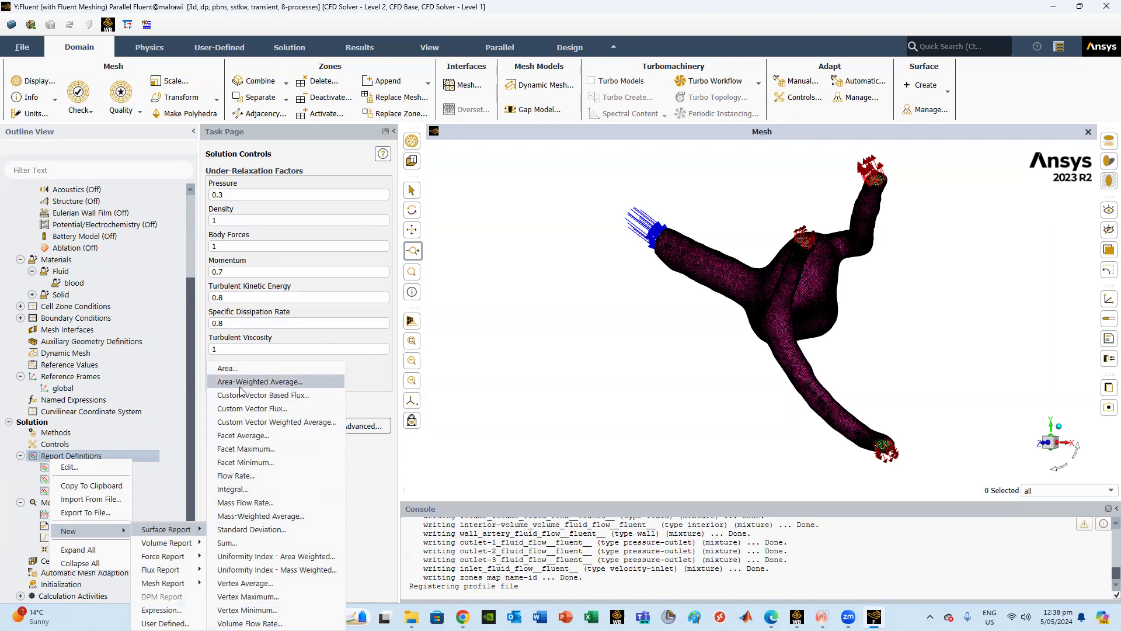
{"action": "left_click", "coordinate": [236, 475]}
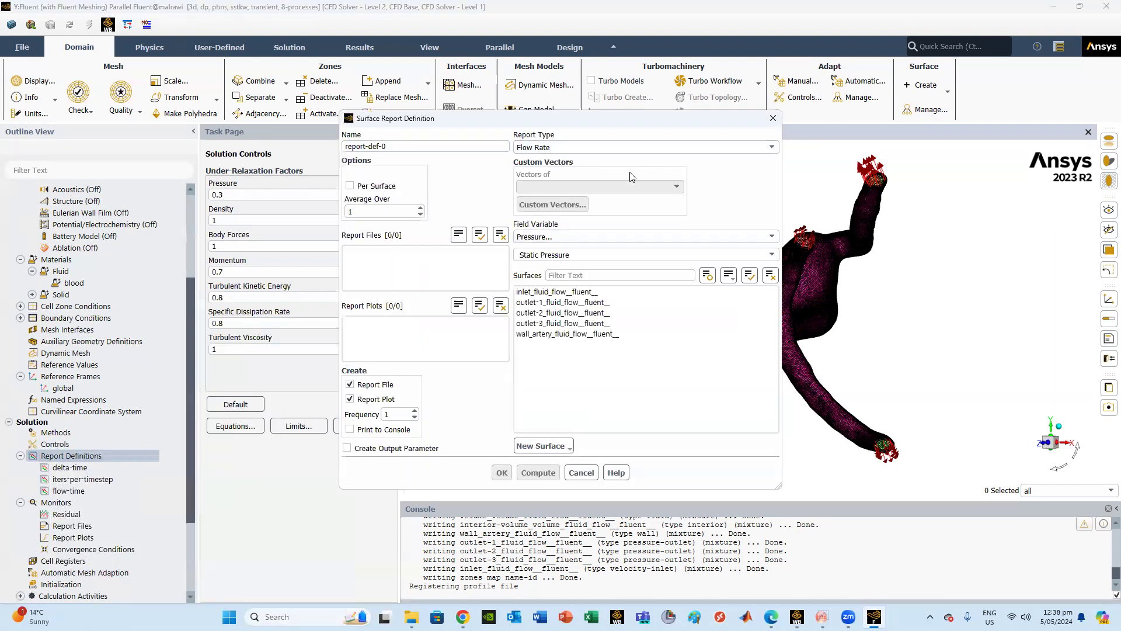
{"action": "left_click", "coordinate": [565, 294]}
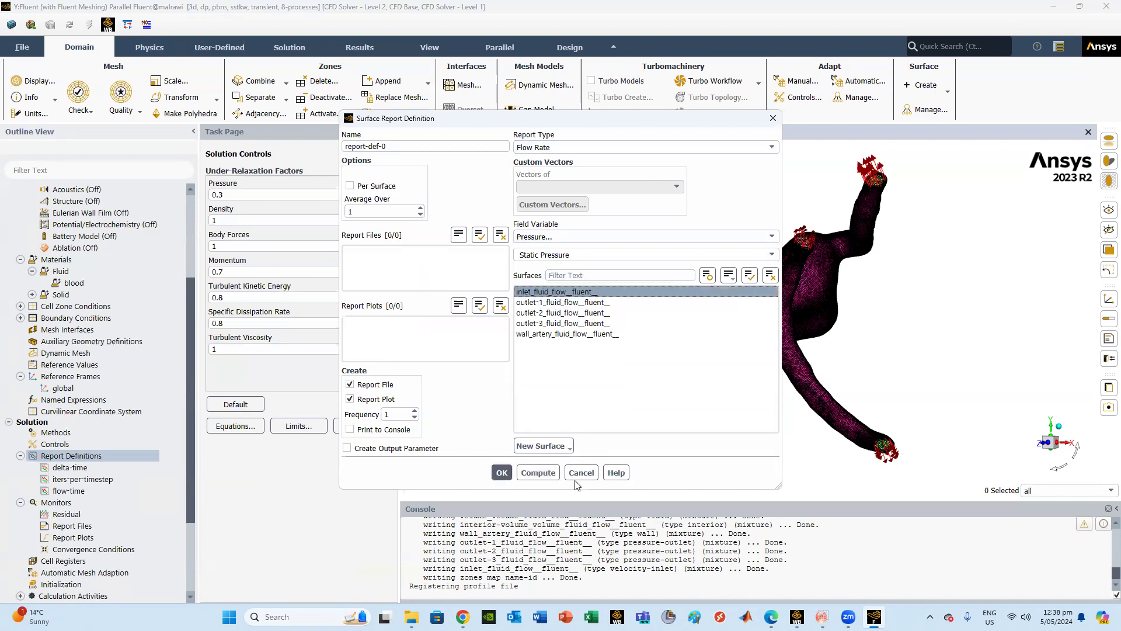
{"action": "left_click", "coordinate": [506, 477]}
Create a second Flow Rate surface report definition for the outlet-3 surface, with its report file and plot.
{"action": "right_click", "coordinate": [94, 457]}
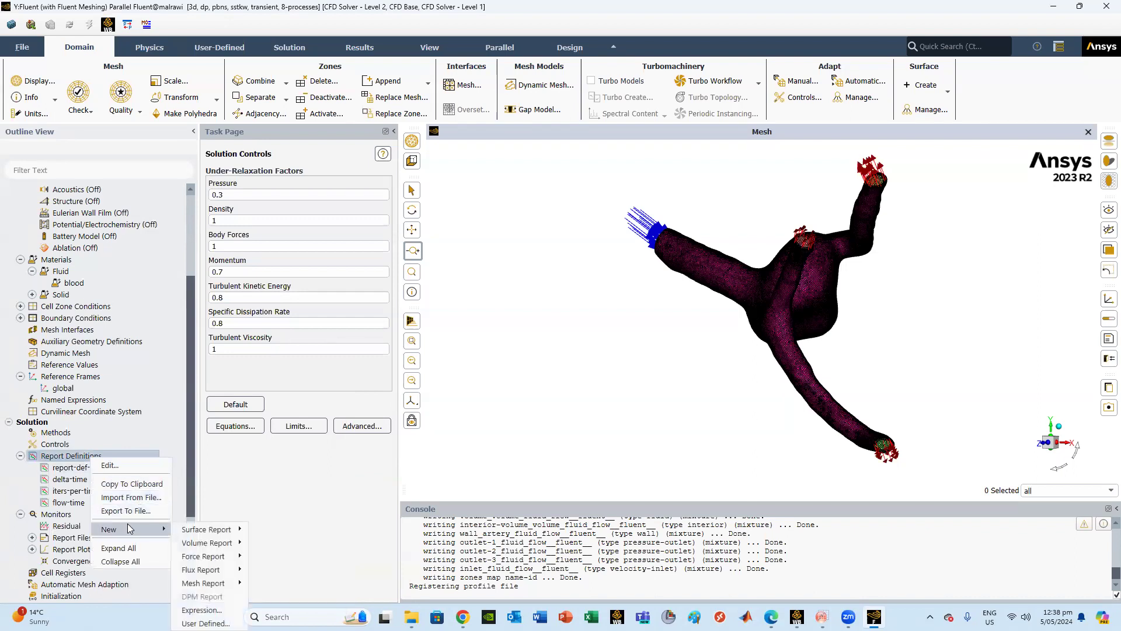
{"action": "mouse_move", "coordinate": [204, 530]}
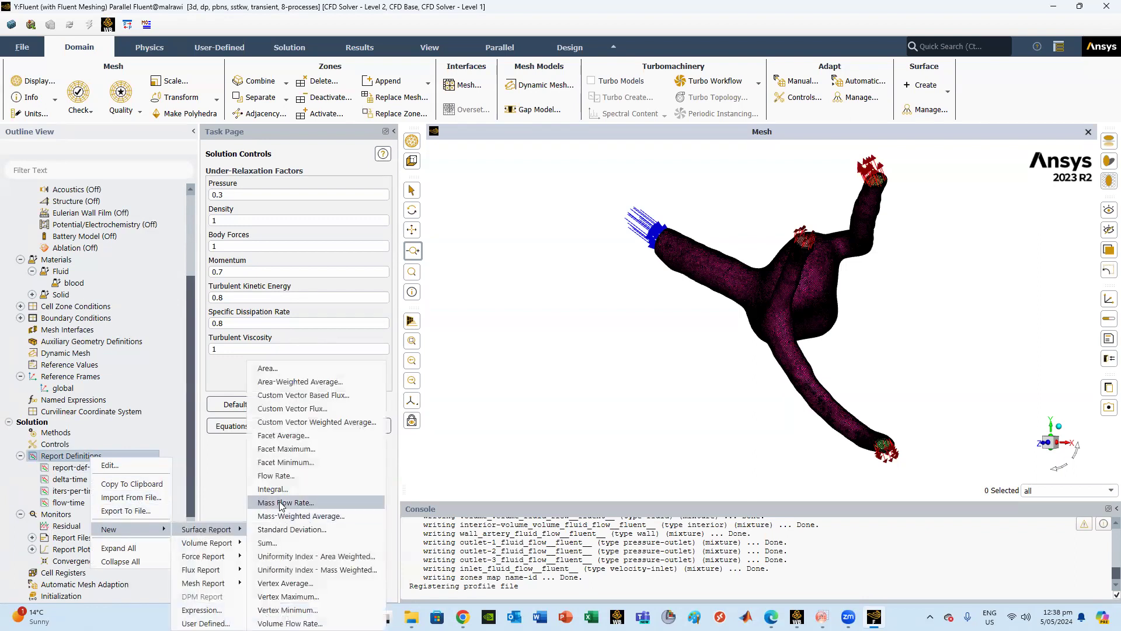
{"action": "left_click", "coordinate": [285, 476]}
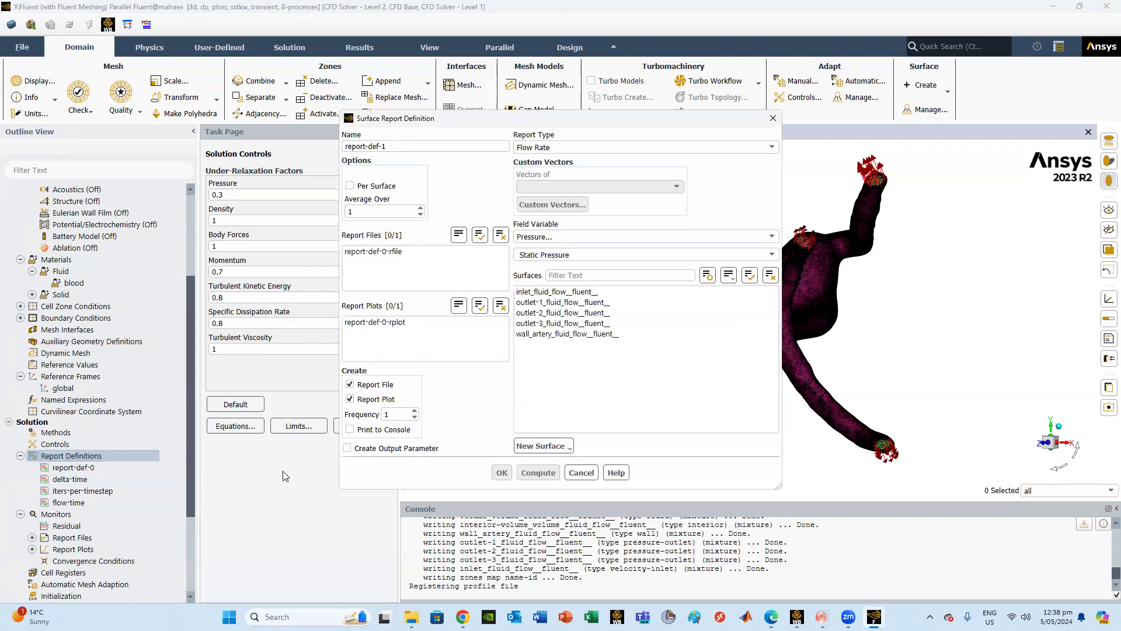
{"action": "left_click", "coordinate": [564, 324]}
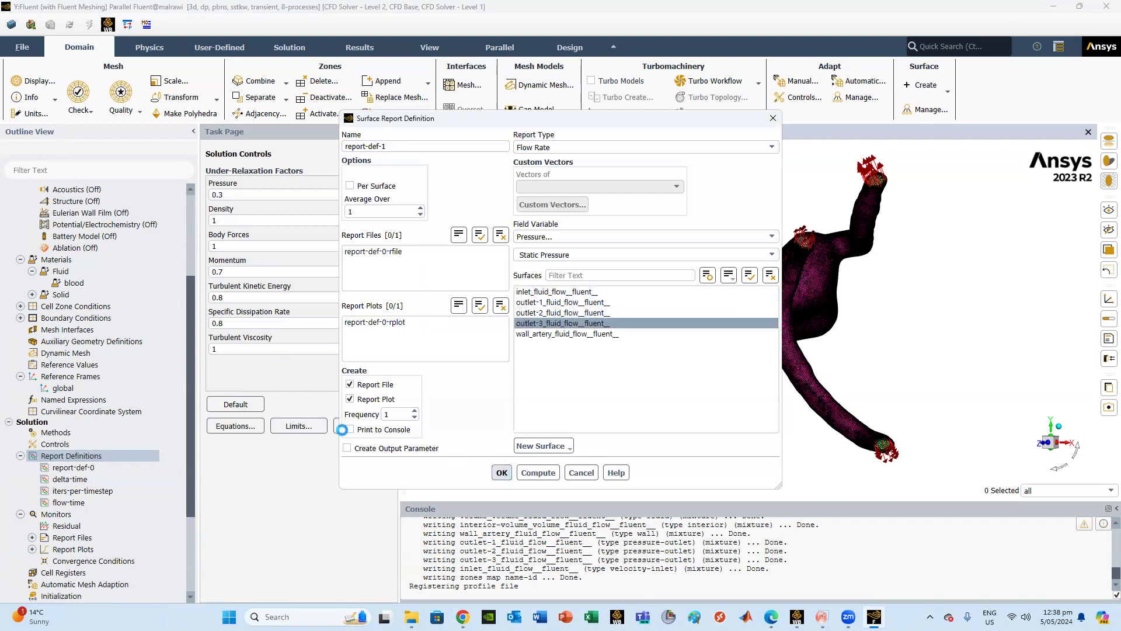
Create a Volume-Average report definition of static pressure for the fluid volume cell zone, with its report file and plot.
{"action": "right_click", "coordinate": [70, 456]}
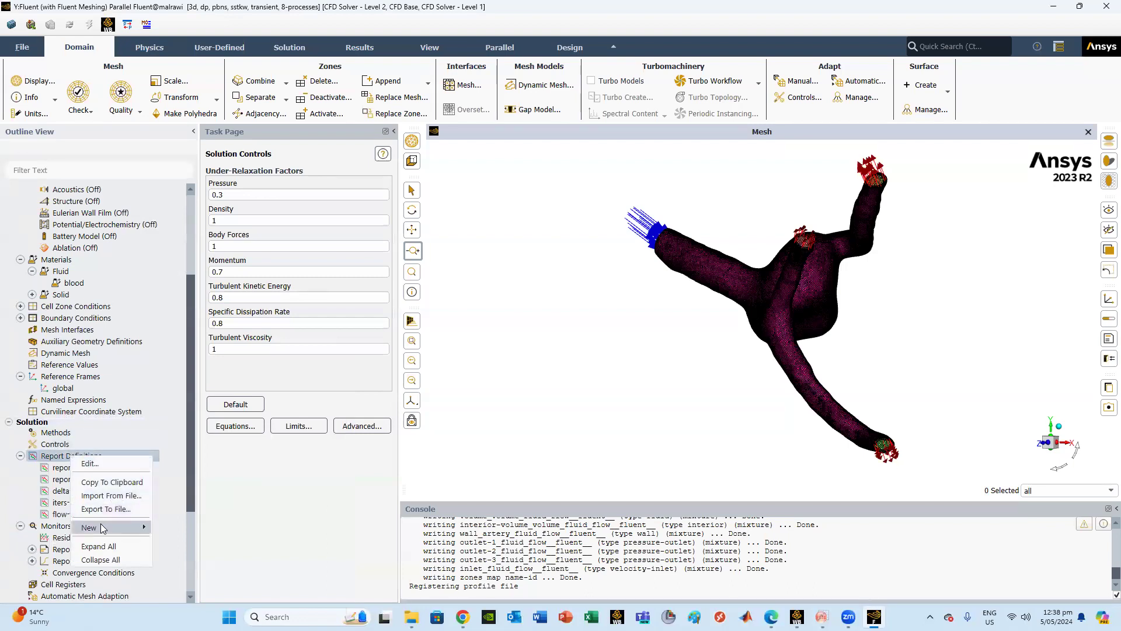
{"action": "mouse_move", "coordinate": [103, 529]}
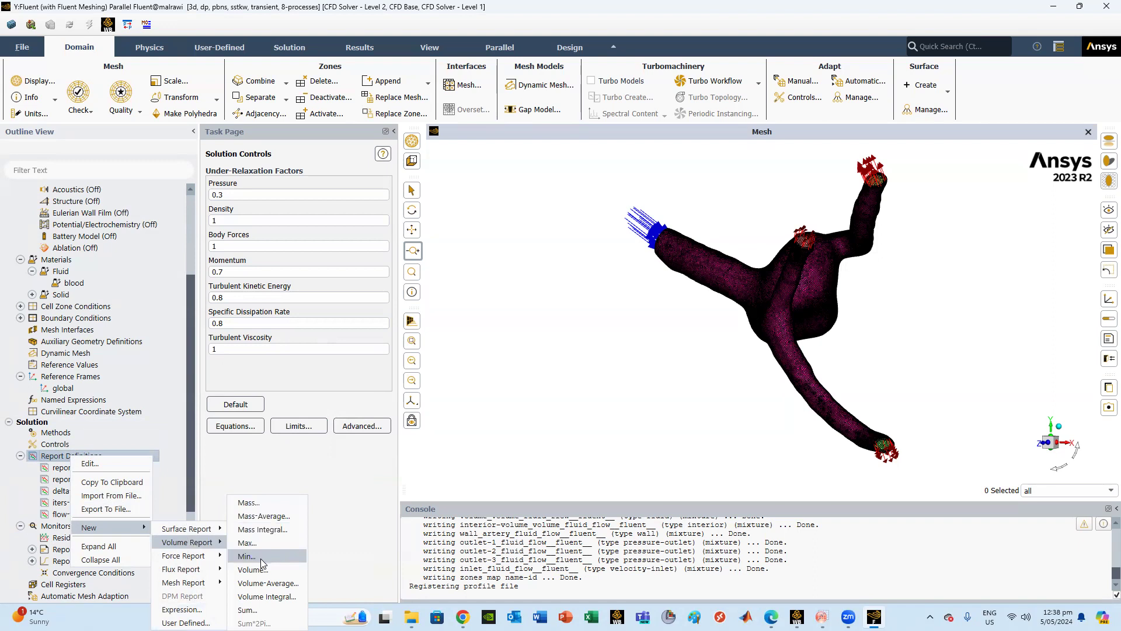
{"action": "left_click", "coordinate": [266, 583]}
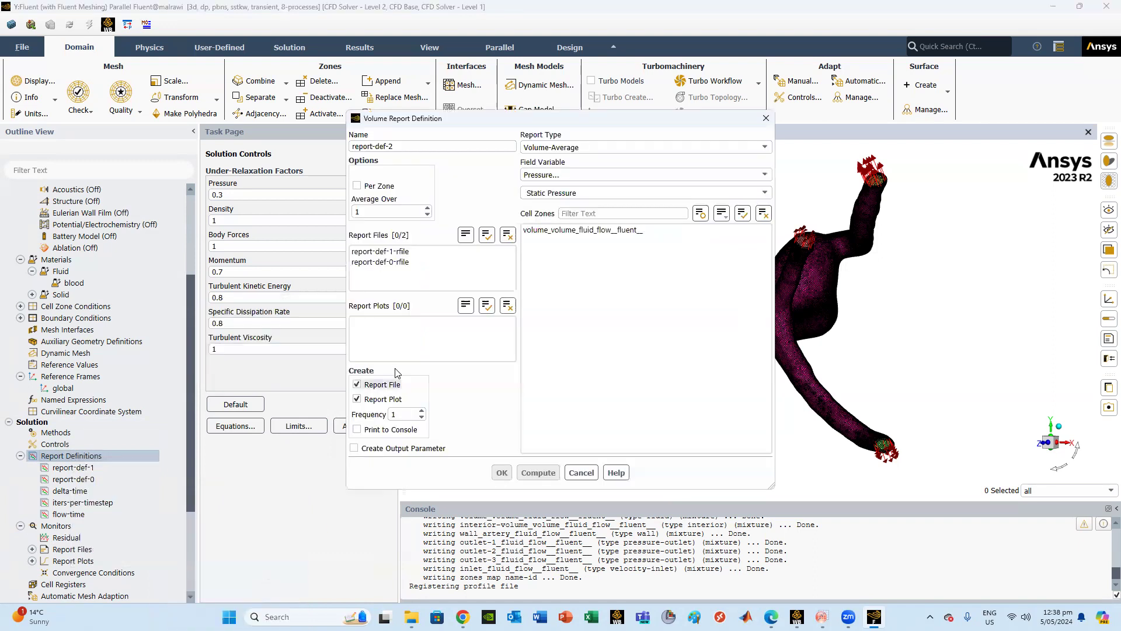
{"action": "left_click", "coordinate": [550, 231]}
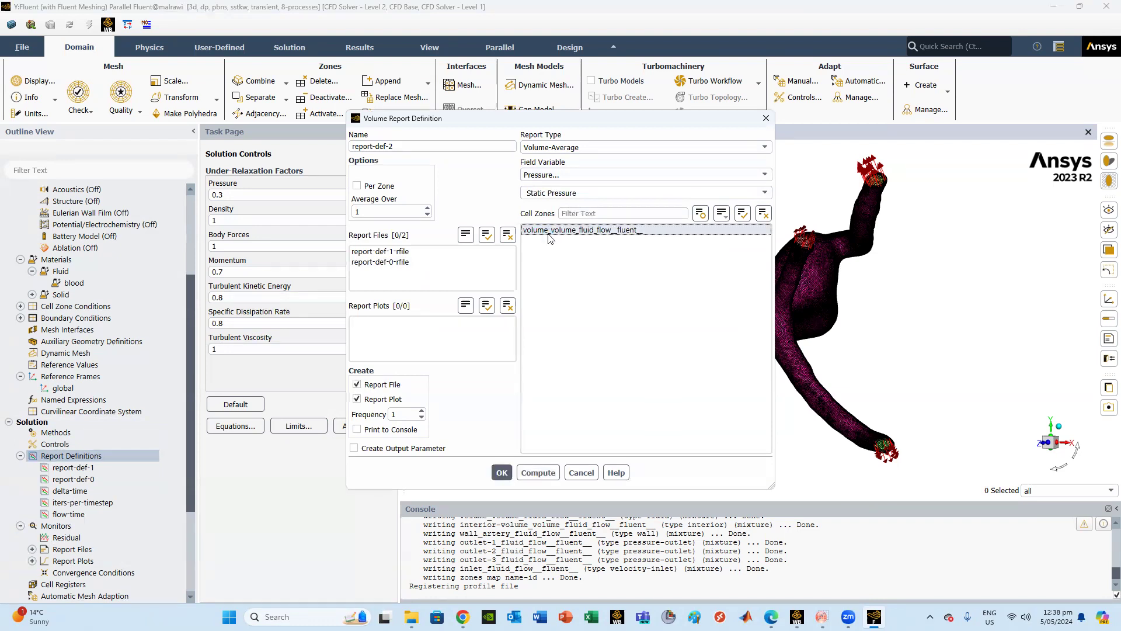
{"action": "left_click", "coordinate": [501, 472]}
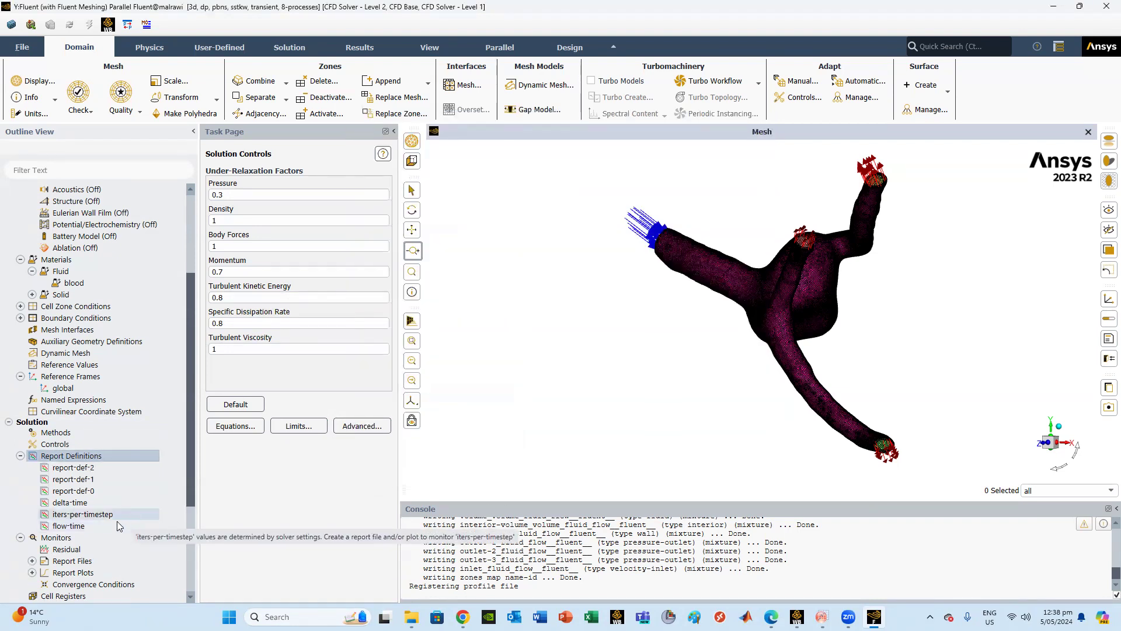
Initialize the solution with the Hybrid Initialization method.
{"action": "scroll", "coordinate": [113, 474], "scroll_direction": "down", "scroll_amount": 4}
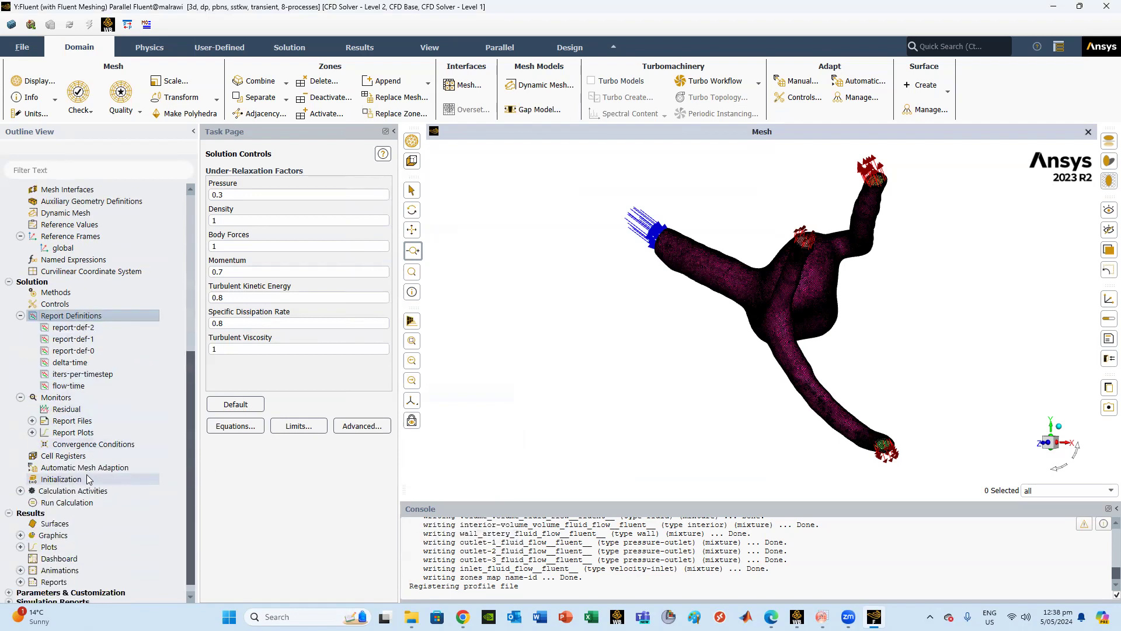
{"action": "left_click", "coordinate": [61, 480]}
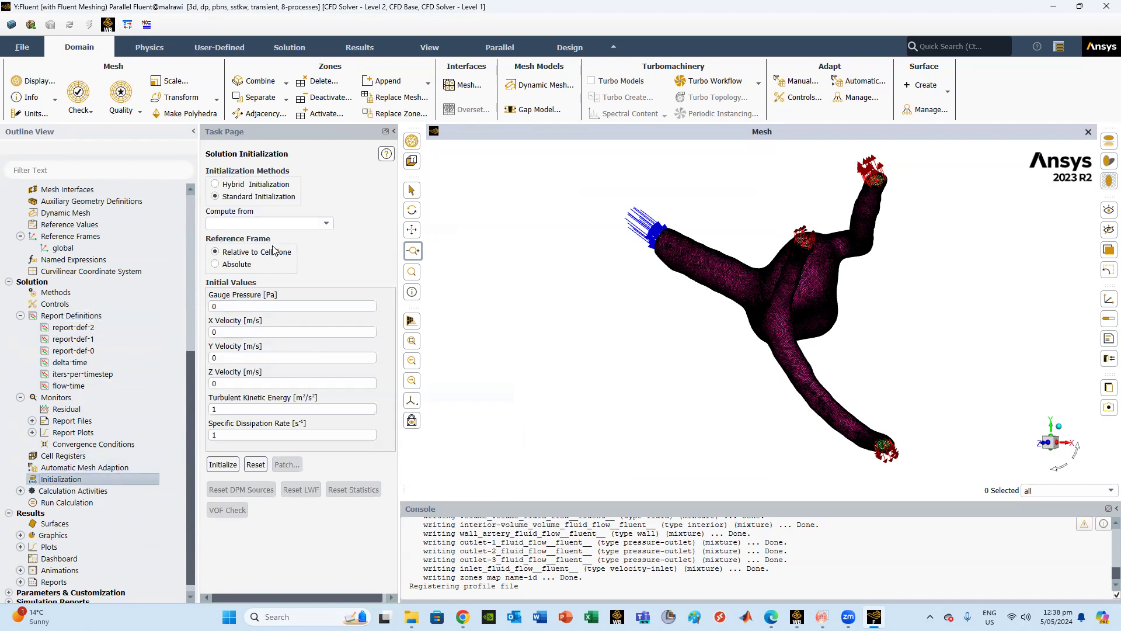
{"action": "left_click", "coordinate": [322, 226]}
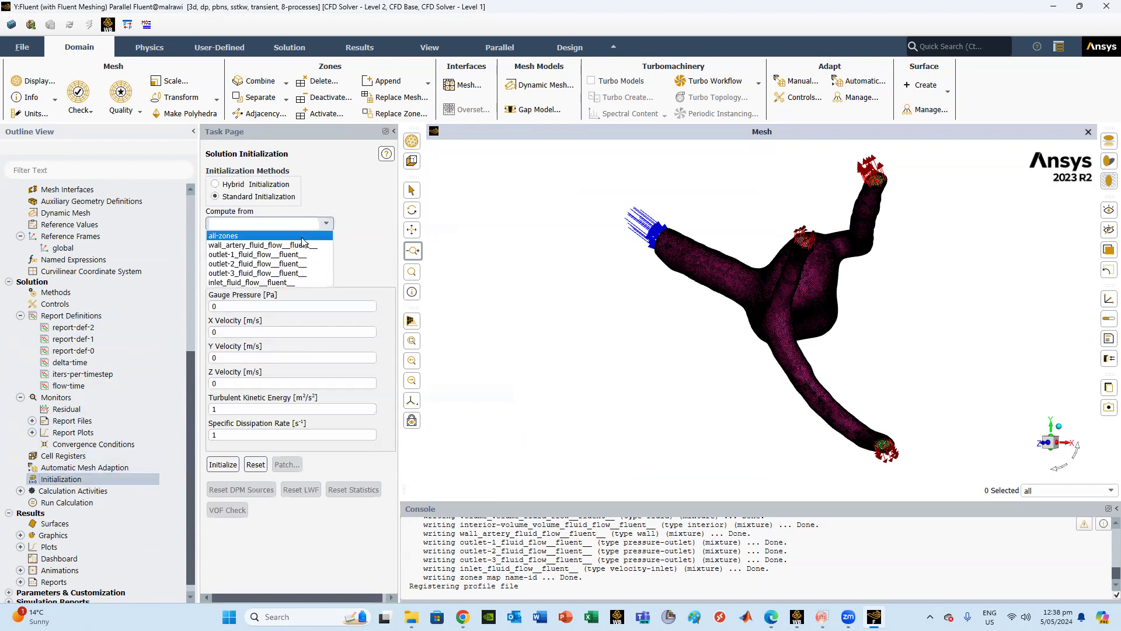
{"action": "left_click", "coordinate": [278, 282]}
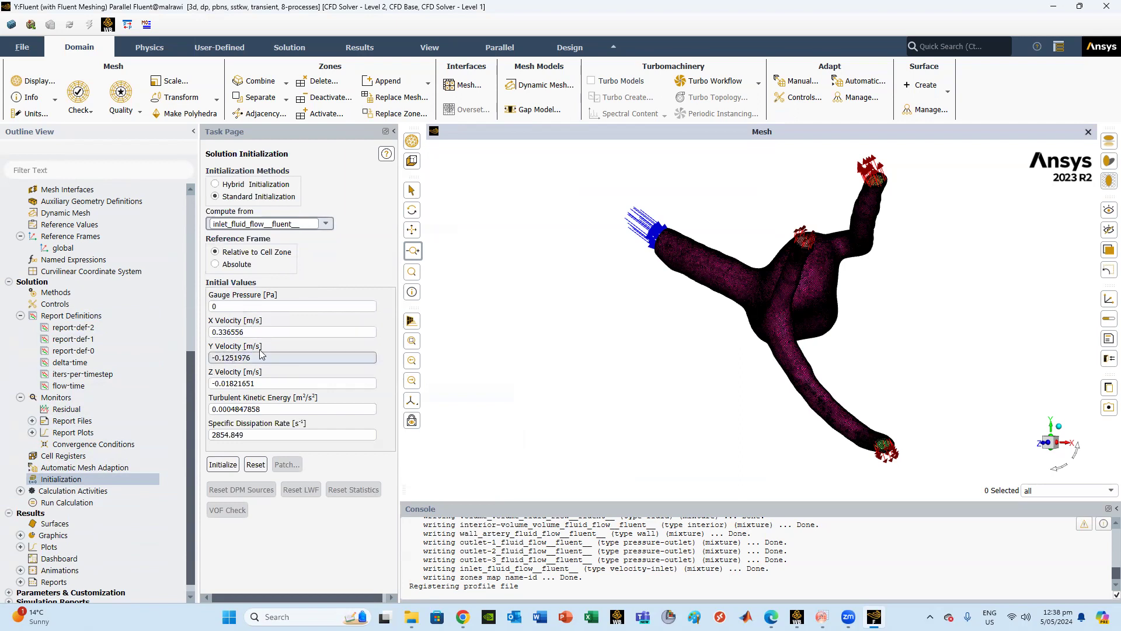
{"action": "left_click", "coordinate": [214, 185]}
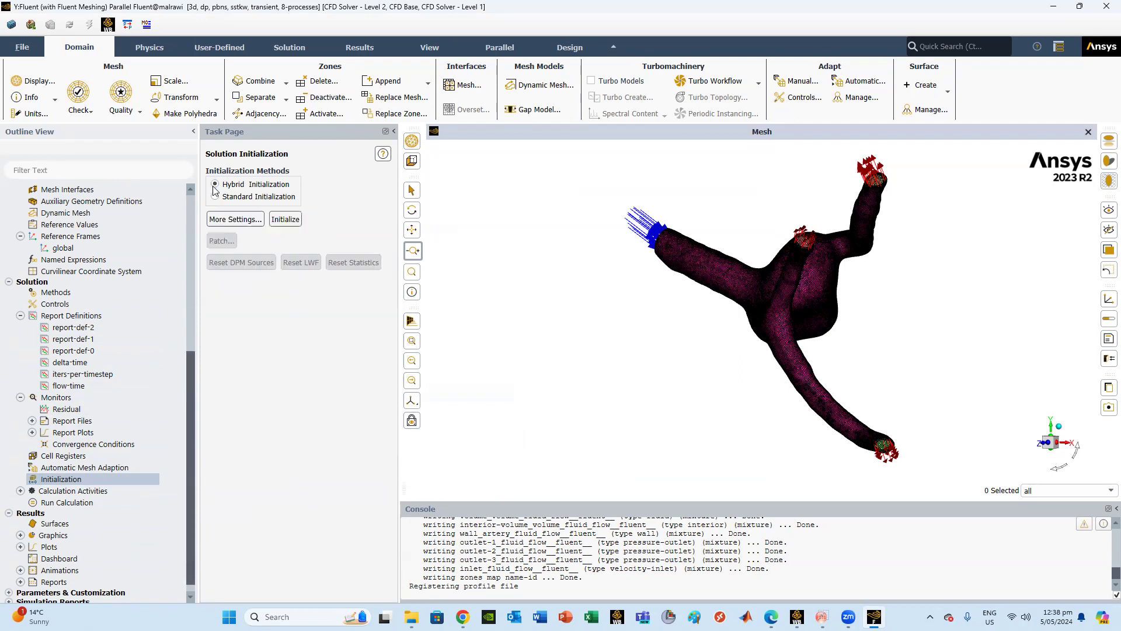
{"action": "left_click", "coordinate": [280, 222]}
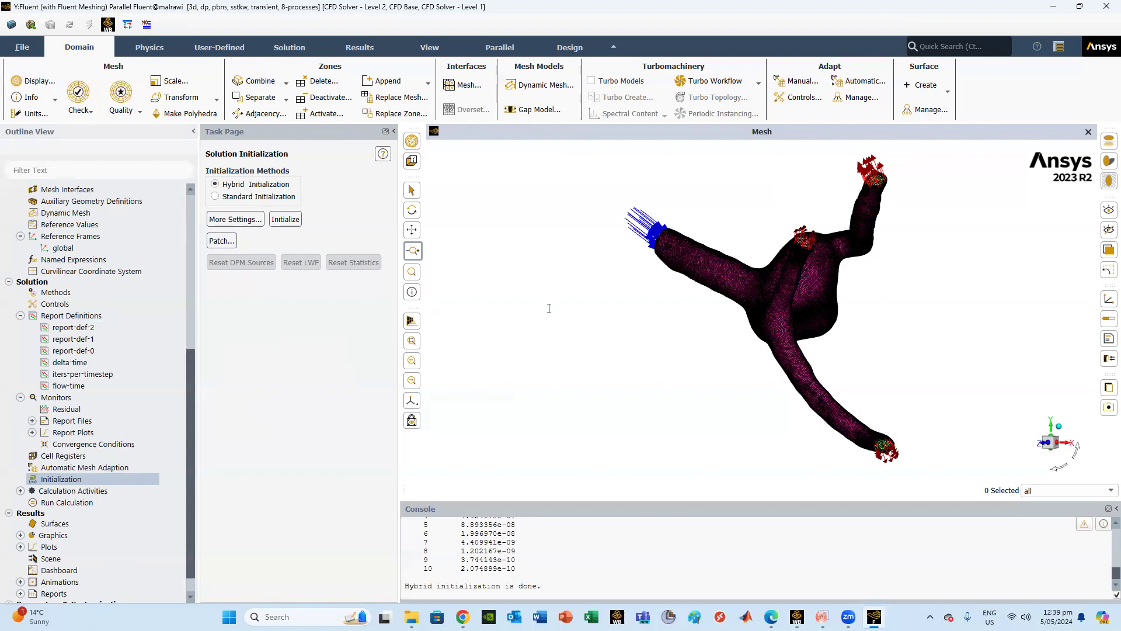
{"action": "scroll", "coordinate": [549, 308], "scroll_direction": "up", "scroll_amount": 3}
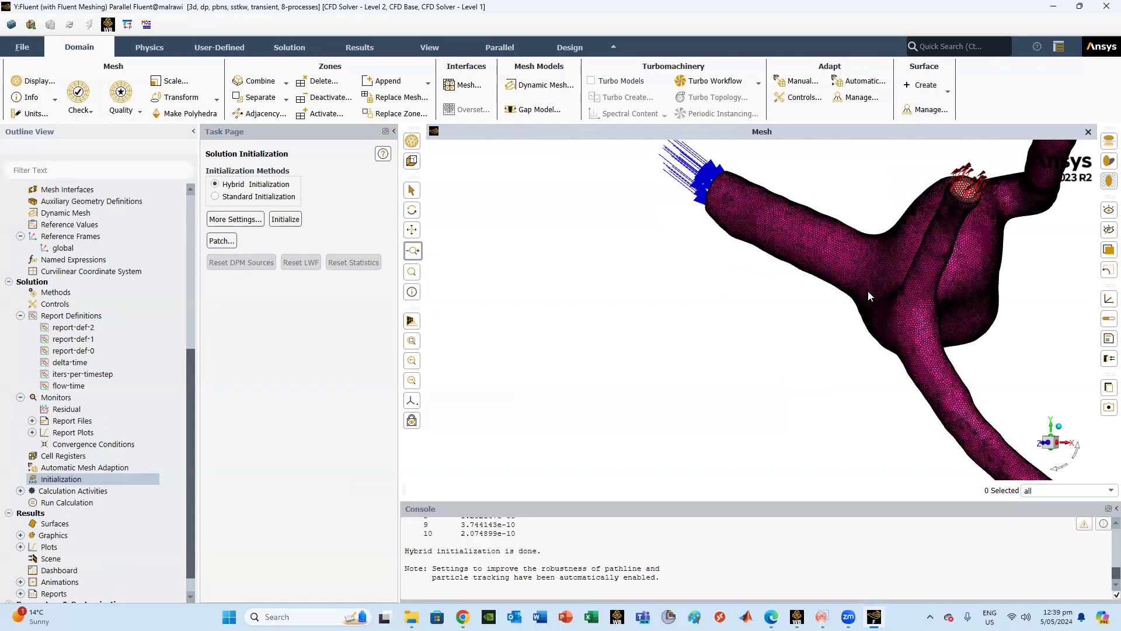
{"action": "scroll", "coordinate": [868, 296], "scroll_direction": "down", "scroll_amount": 5}
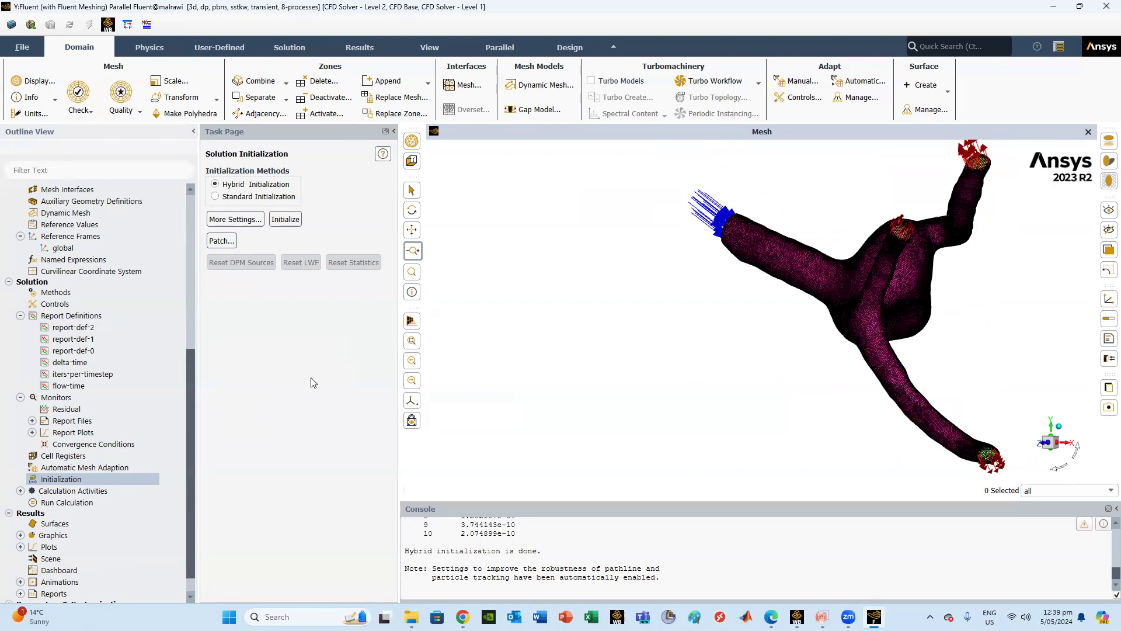
Start a solution data export as CDAT for CFD-Post & EnSight, covering the fluid volume cell zone and all five surfaces.
{"action": "double_click", "coordinate": [95, 492]}
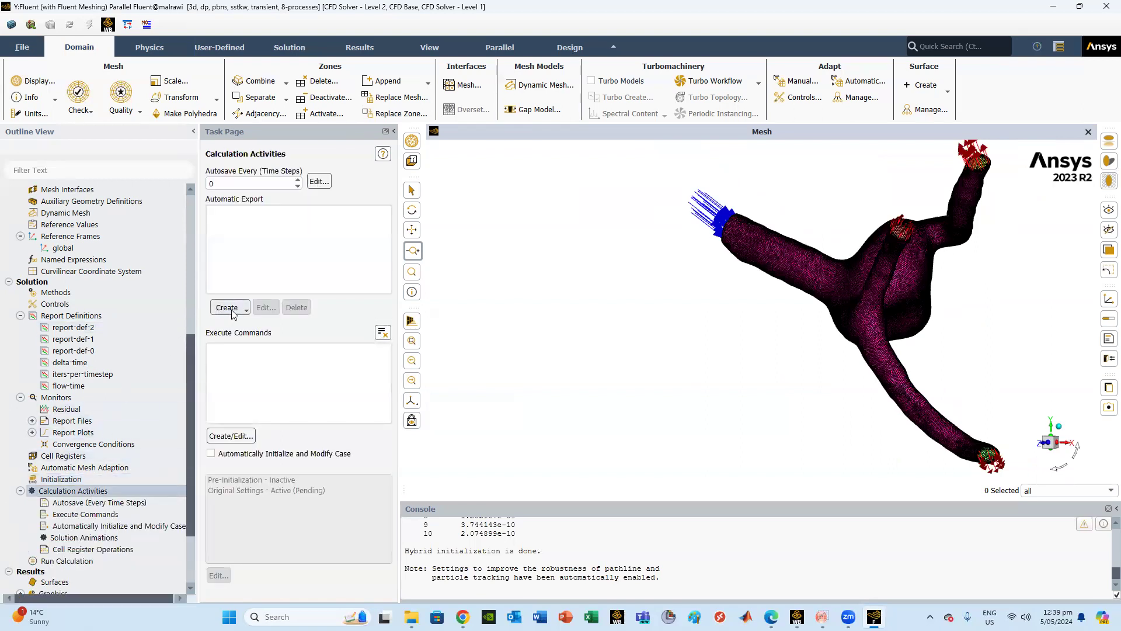
{"action": "left_click", "coordinate": [235, 310]}
{"action": "left_click", "coordinate": [246, 327]}
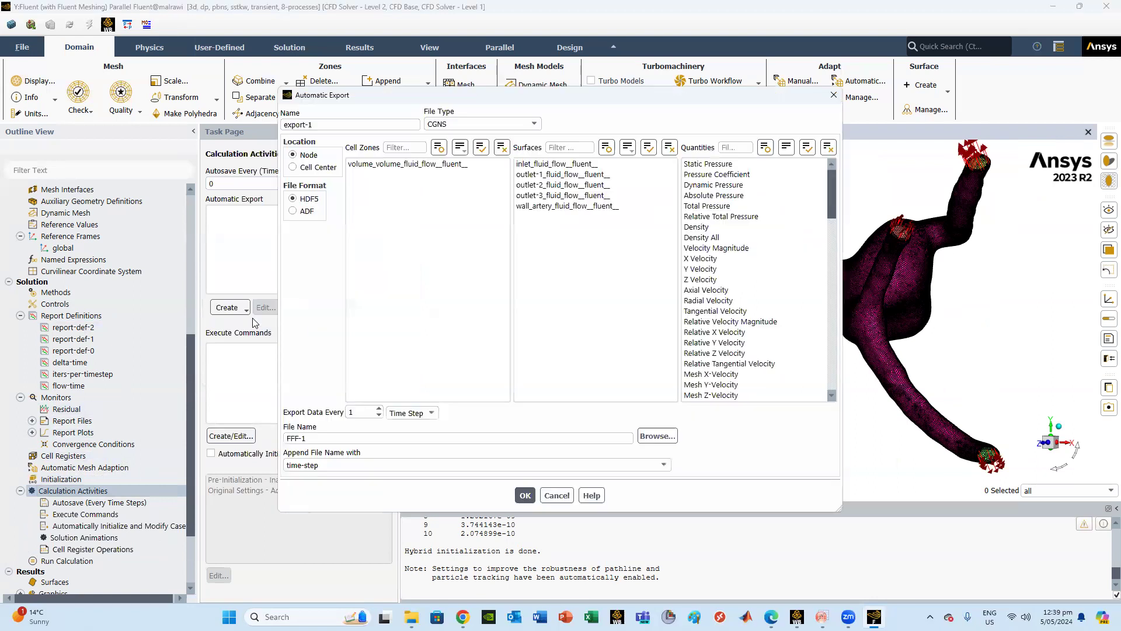
{"action": "left_click", "coordinate": [532, 125]}
{"action": "left_click", "coordinate": [461, 154]}
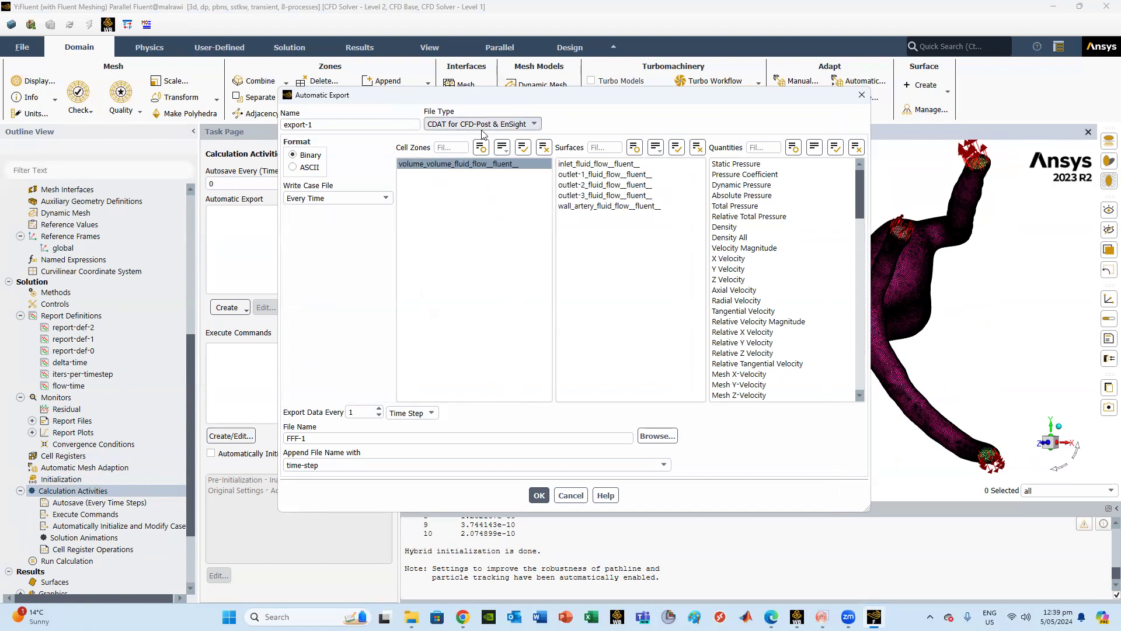
{"action": "left_click", "coordinate": [508, 164]}
{"action": "left_click_drag", "start_coordinate": [590, 166], "coordinate": [605, 207]}
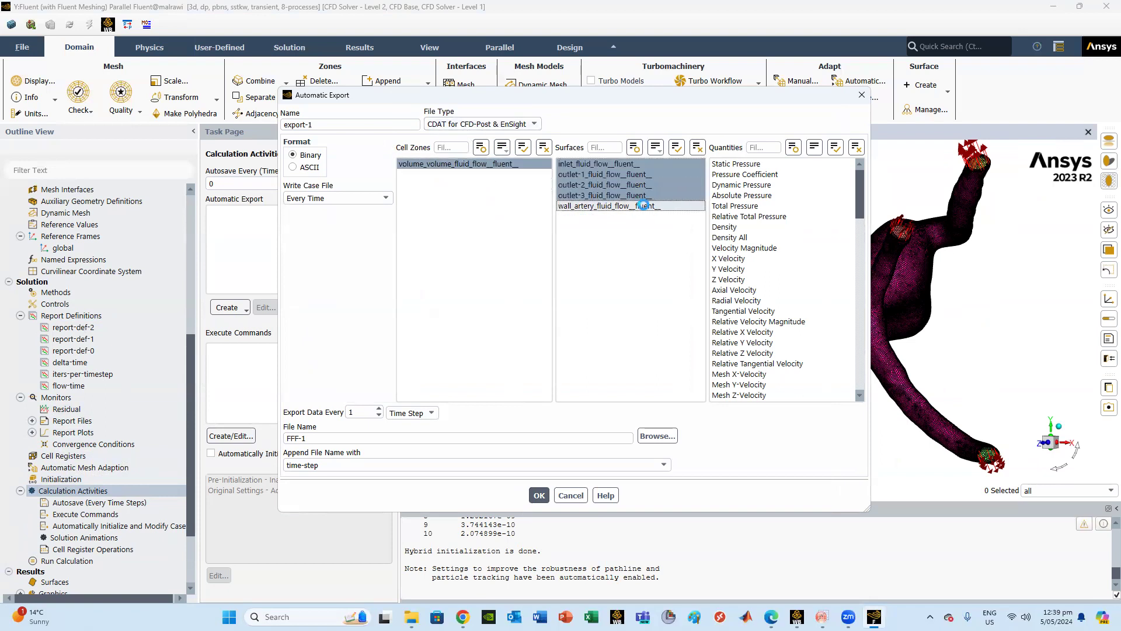
Select the export quantities Static Pressure through Z Velocity, Wall Ystar, Wall Yplus, and Wall Shear Stress with its X, Y and Z components.
{"action": "left_click_drag", "start_coordinate": [767, 167], "coordinate": [742, 284]}
{"action": "scroll", "coordinate": [771, 295], "scroll_direction": "down", "scroll_amount": 7}
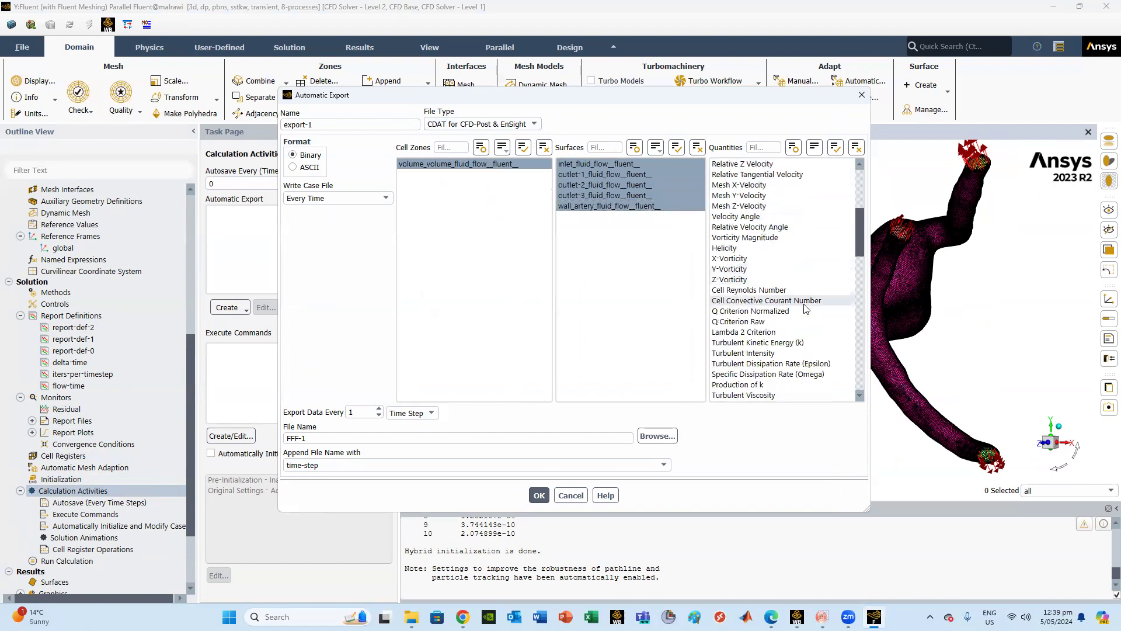
{"action": "scroll", "coordinate": [806, 308], "scroll_direction": "down", "scroll_amount": 4}
{"action": "left_click_drag", "start_coordinate": [759, 311], "coordinate": [750, 343]}
{"action": "left_click_drag", "start_coordinate": [737, 269], "coordinate": [737, 280]}
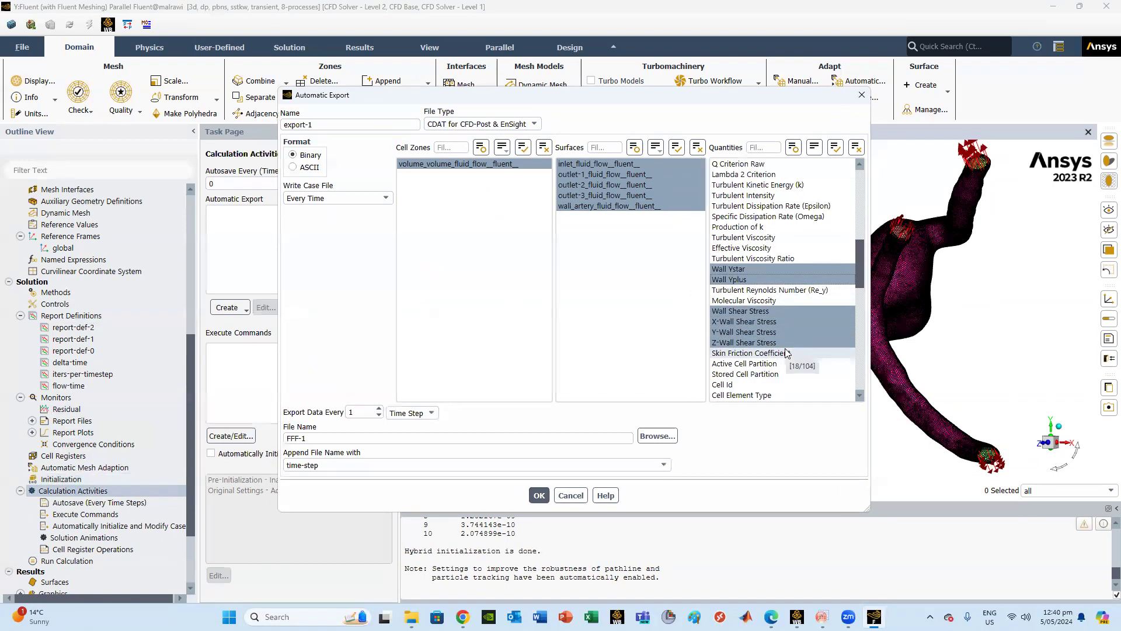
{"action": "scroll", "coordinate": [786, 352], "scroll_direction": "down", "scroll_amount": 7}
{"action": "scroll", "coordinate": [768, 262], "scroll_direction": "down", "scroll_amount": 8}
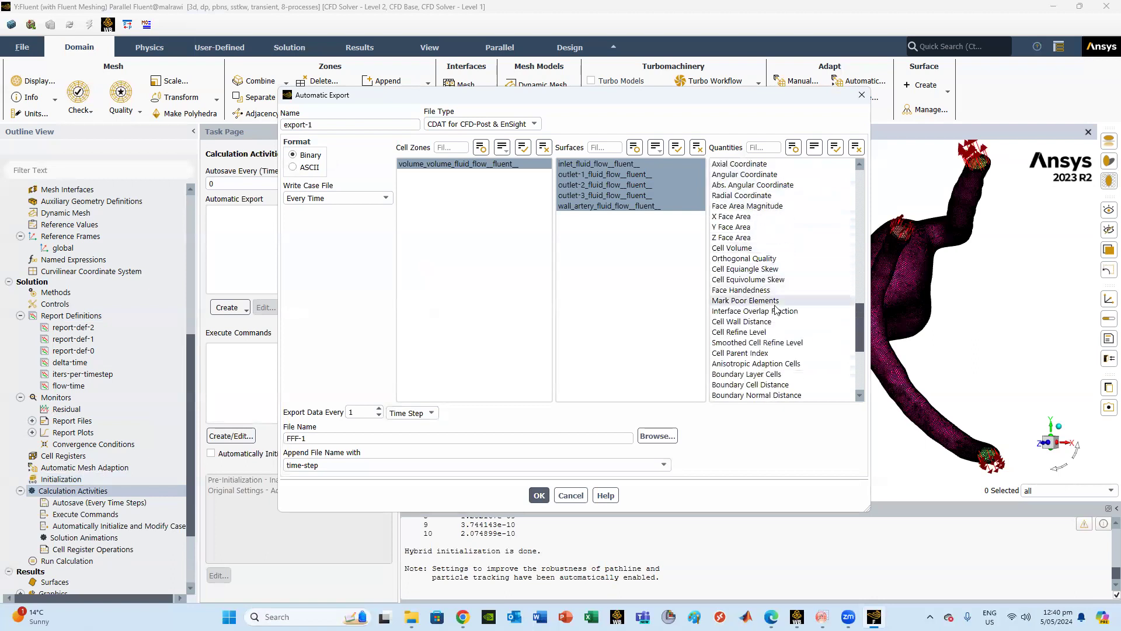
Save the CDAT export files as FFF-1 in the project's Fluent folder and create the export.
{"action": "left_click", "coordinate": [658, 436]}
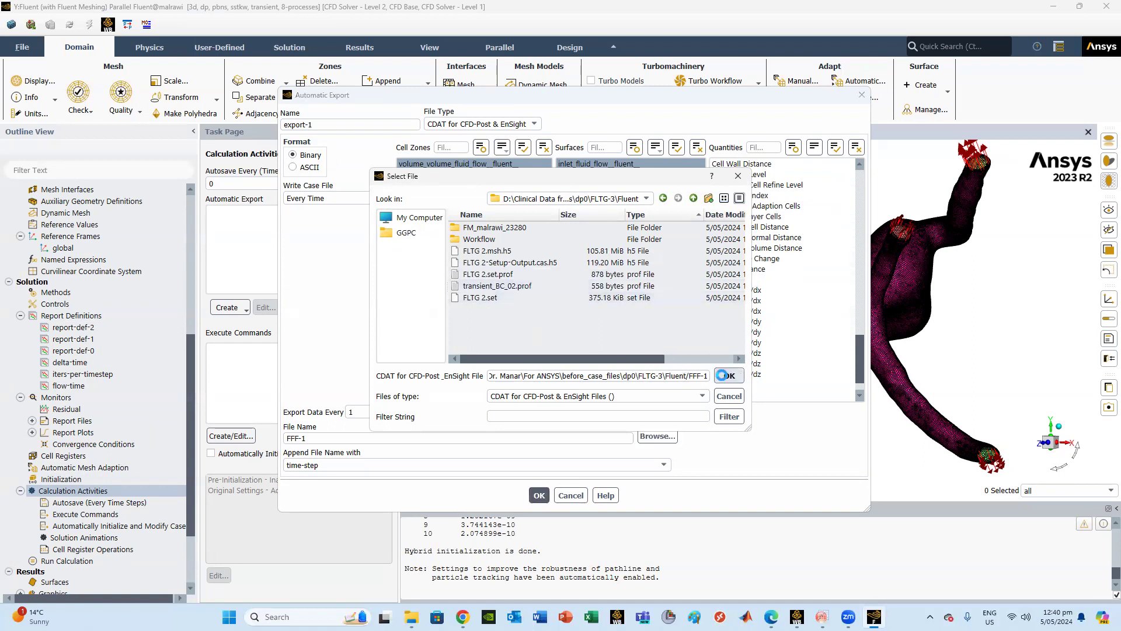
{"action": "left_click", "coordinate": [724, 377]}
{"action": "left_click", "coordinate": [539, 495]}
Start a second solution data export with file type ASCII for the wall_artery surface.
{"action": "left_click", "coordinate": [242, 308]}
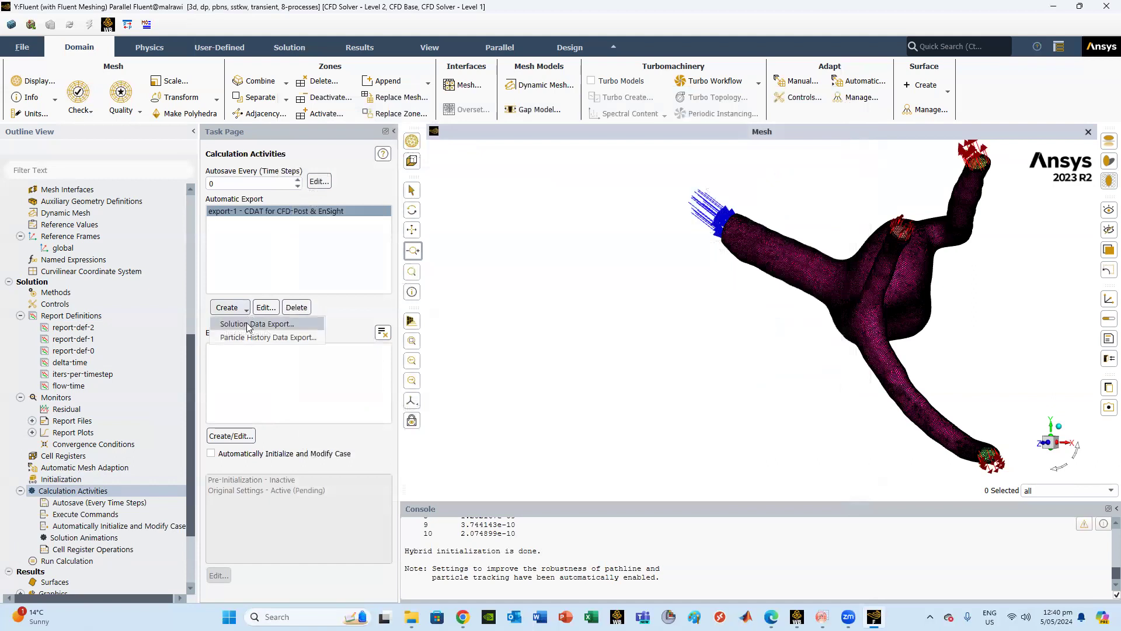
{"action": "left_click", "coordinate": [248, 325]}
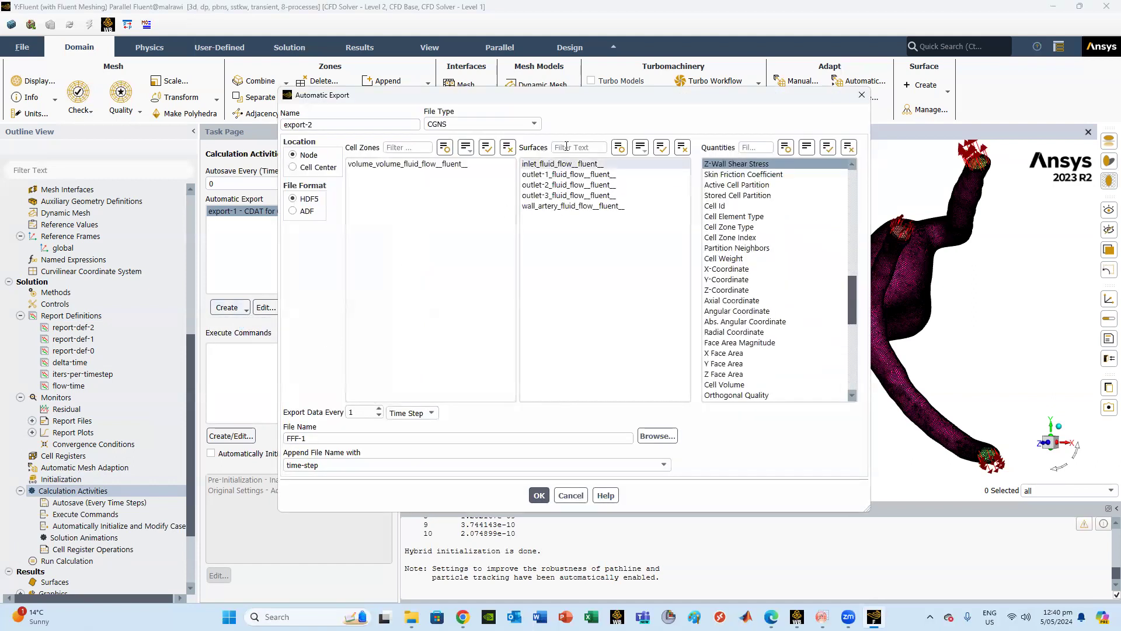
{"action": "left_click", "coordinate": [494, 126]}
{"action": "left_click", "coordinate": [479, 145]}
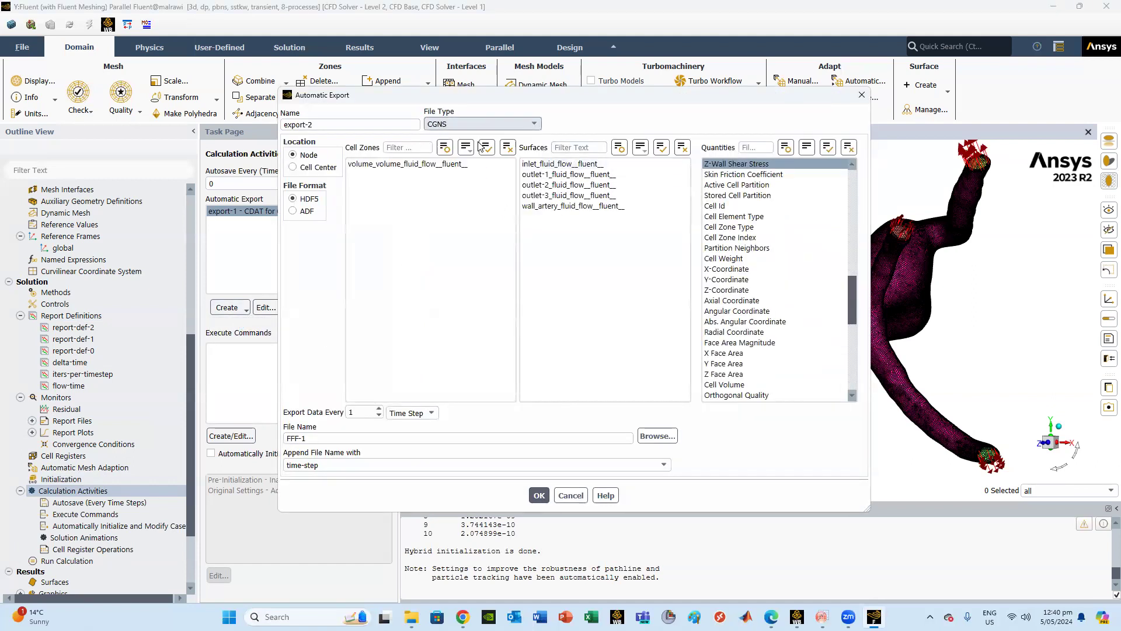
{"action": "left_click", "coordinate": [539, 207]}
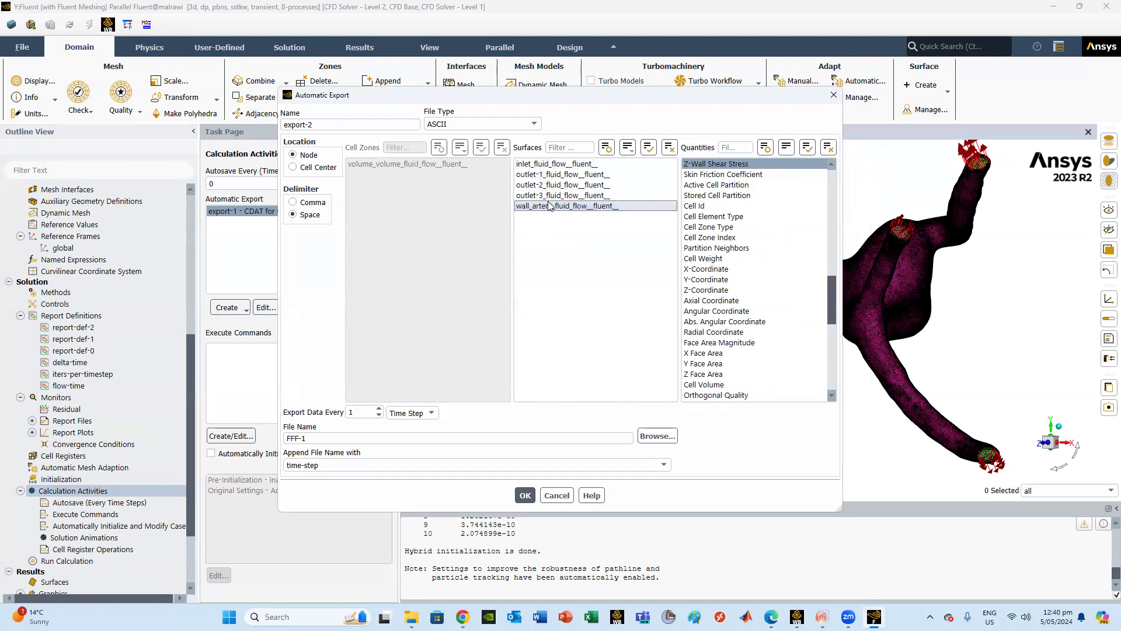
Deselect Wall Ystar, Wall Yplus and the pressure and velocity quantities, keeping Wall Shear Stress and its X, Y and Z components.
{"action": "scroll", "coordinate": [754, 234], "scroll_direction": "up", "scroll_amount": 8}
{"action": "scroll", "coordinate": [753, 227], "scroll_direction": "down", "scroll_amount": 2}
{"action": "left_click", "coordinate": [726, 280]}
{"action": "left_click", "coordinate": [718, 291]}
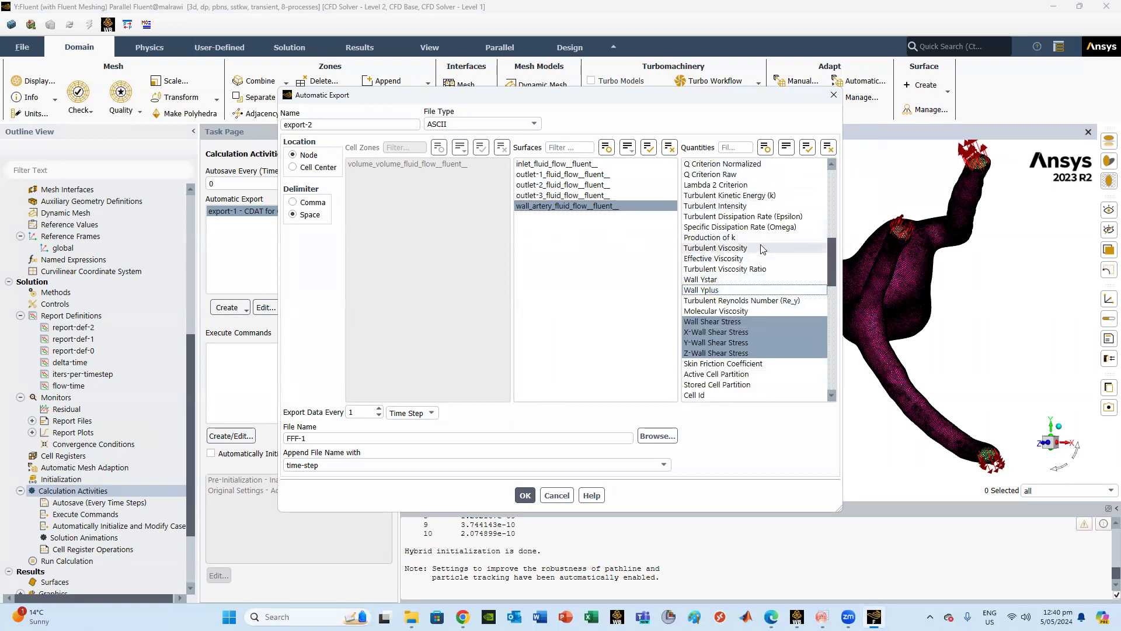
{"action": "scroll", "coordinate": [757, 250], "scroll_direction": "up", "scroll_amount": 10}
{"action": "left_click_drag", "start_coordinate": [757, 249], "coordinate": [752, 163]}
{"action": "scroll", "coordinate": [778, 258], "scroll_direction": "down", "scroll_amount": 12}
{"action": "left_click", "coordinate": [775, 259]}
{"action": "scroll", "coordinate": [775, 261], "scroll_direction": "down", "scroll_amount": 1}
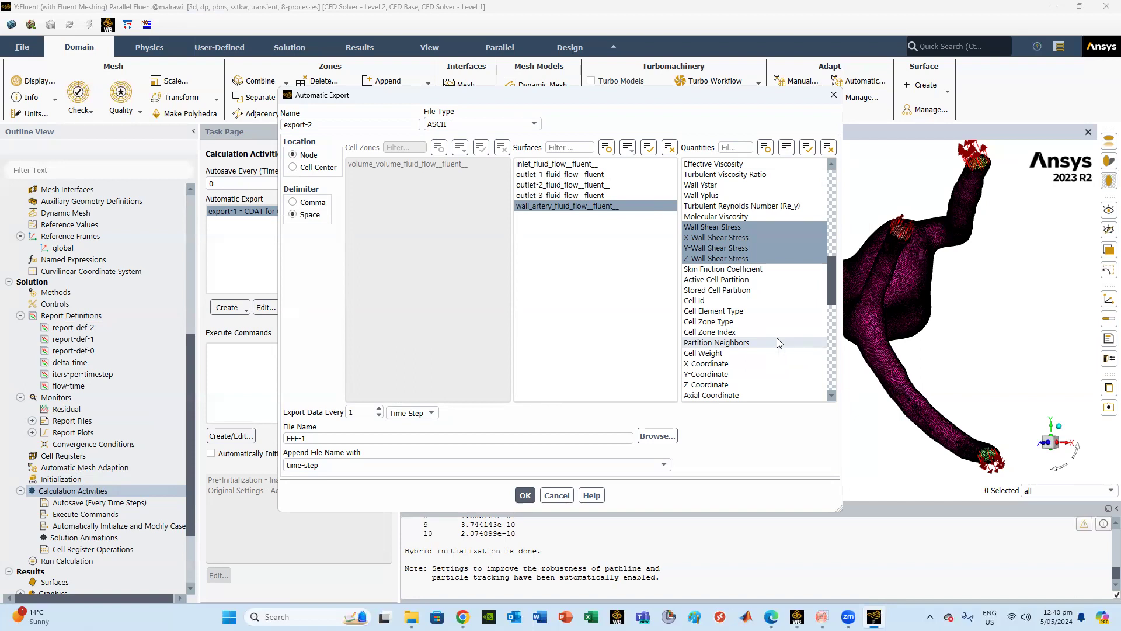
Save the ASCII export files as FFF-1 in the project's Fluent folder and create the export.
{"action": "left_click", "coordinate": [658, 435]}
{"action": "left_click", "coordinate": [724, 370]}
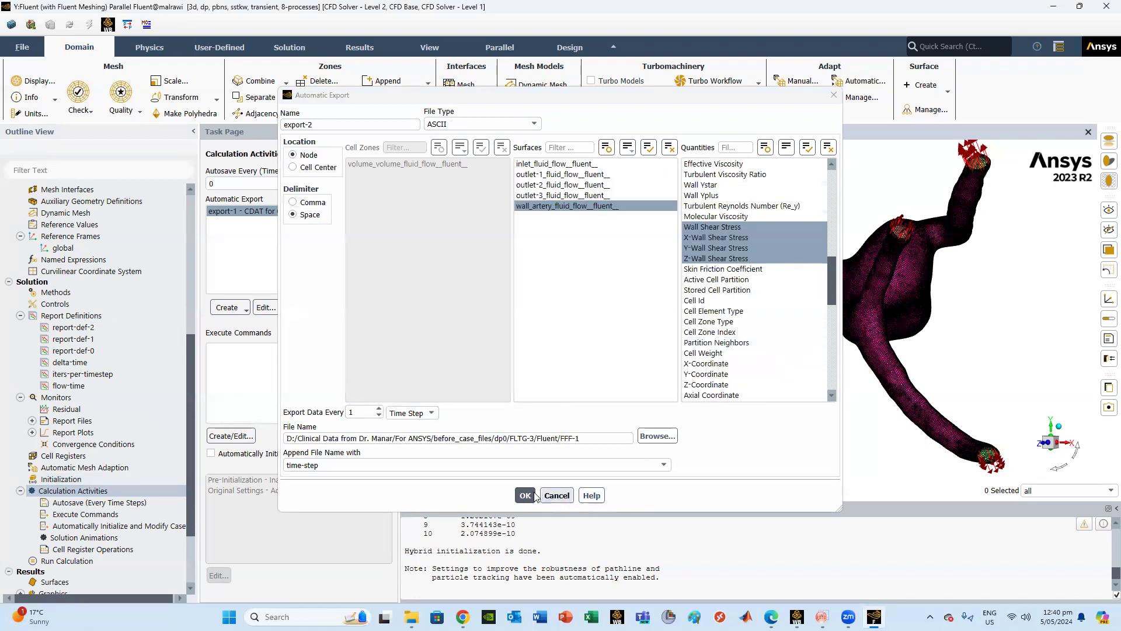
{"action": "left_click", "coordinate": [525, 496]}
Run the calculation with 100 time steps, a time step size of 0.01 s and at most 5 iterations per time step.
{"action": "scroll", "coordinate": [70, 506], "scroll_direction": "down", "scroll_amount": 3}
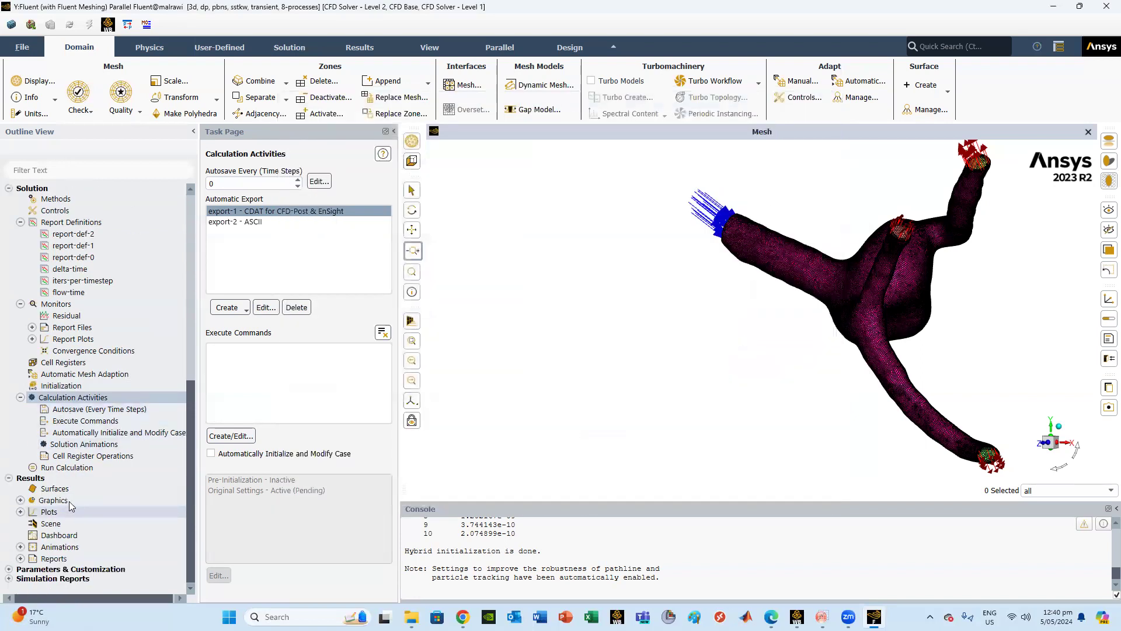
{"action": "left_click", "coordinate": [68, 467]}
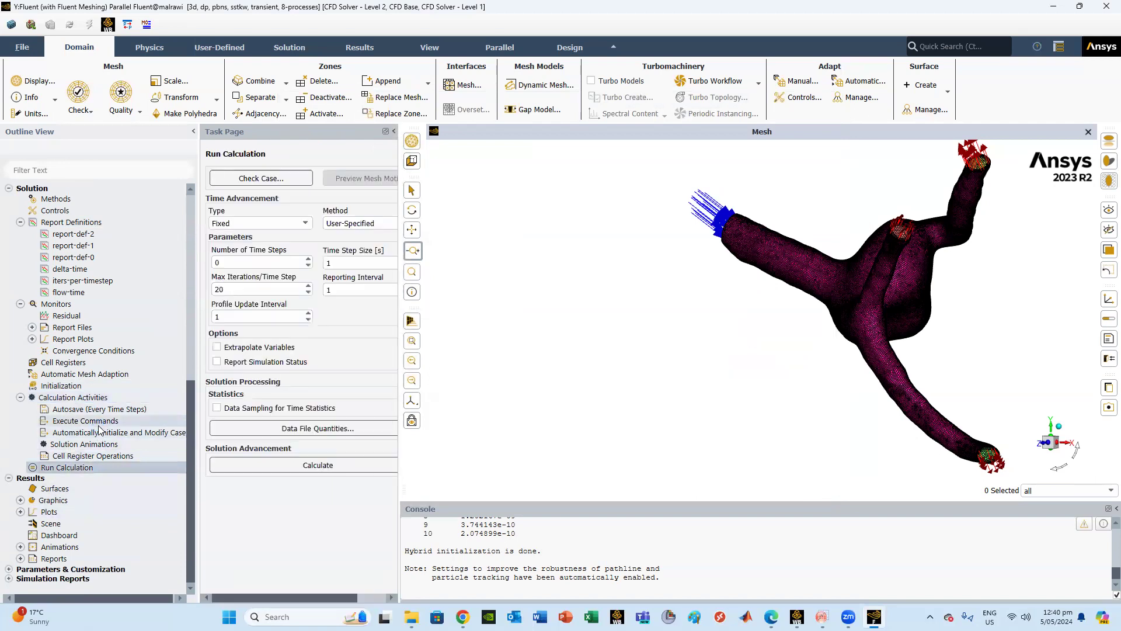
{"action": "left_click_drag", "start_coordinate": [339, 264], "coordinate": [329, 265]}
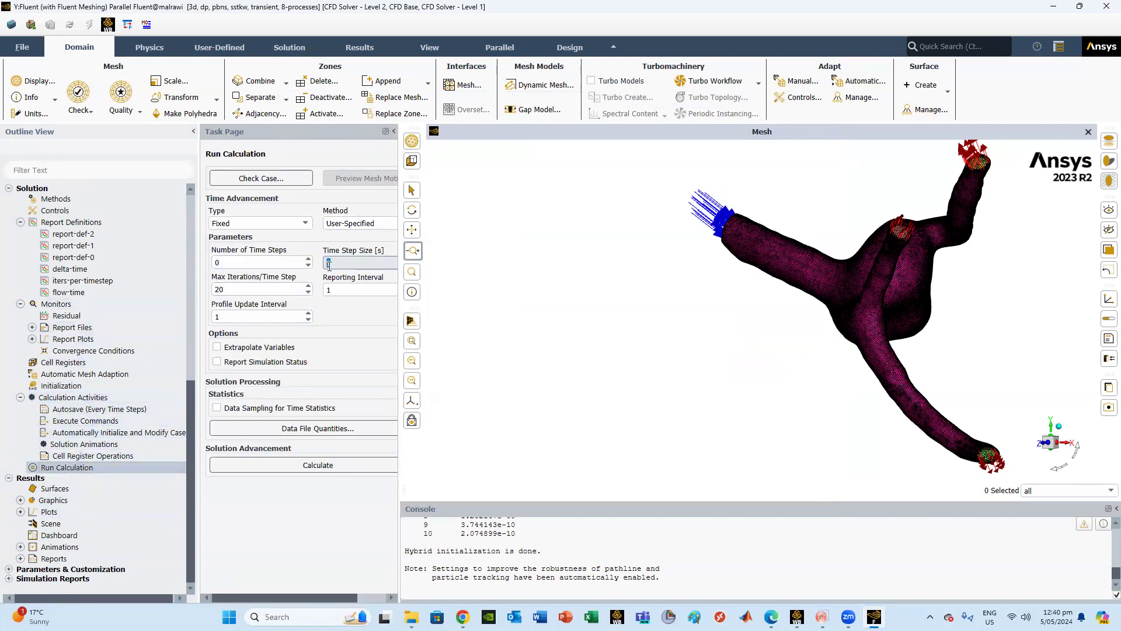
{"action": "type", "text": "0.01"}
{"action": "left_click_drag", "start_coordinate": [221, 263], "coordinate": [207, 268]}
{"action": "type", "text": "100"}
{"action": "left_click", "coordinate": [278, 503]}
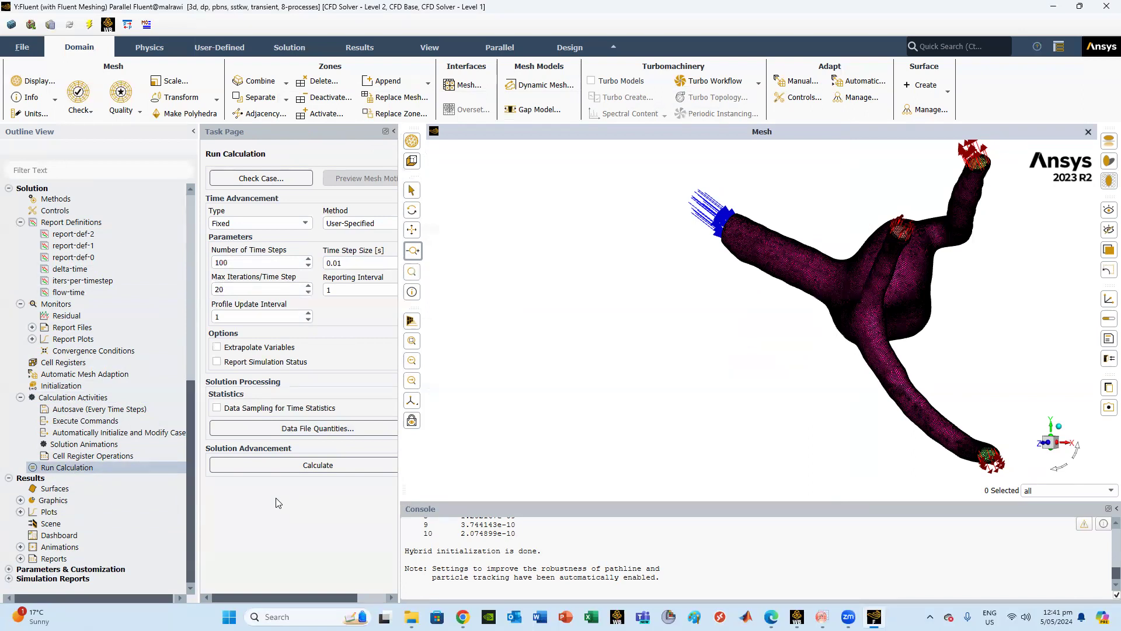
{"action": "double_click", "coordinate": [232, 288]}
{"action": "type", "text": "5"}
{"action": "left_click", "coordinate": [325, 467]}
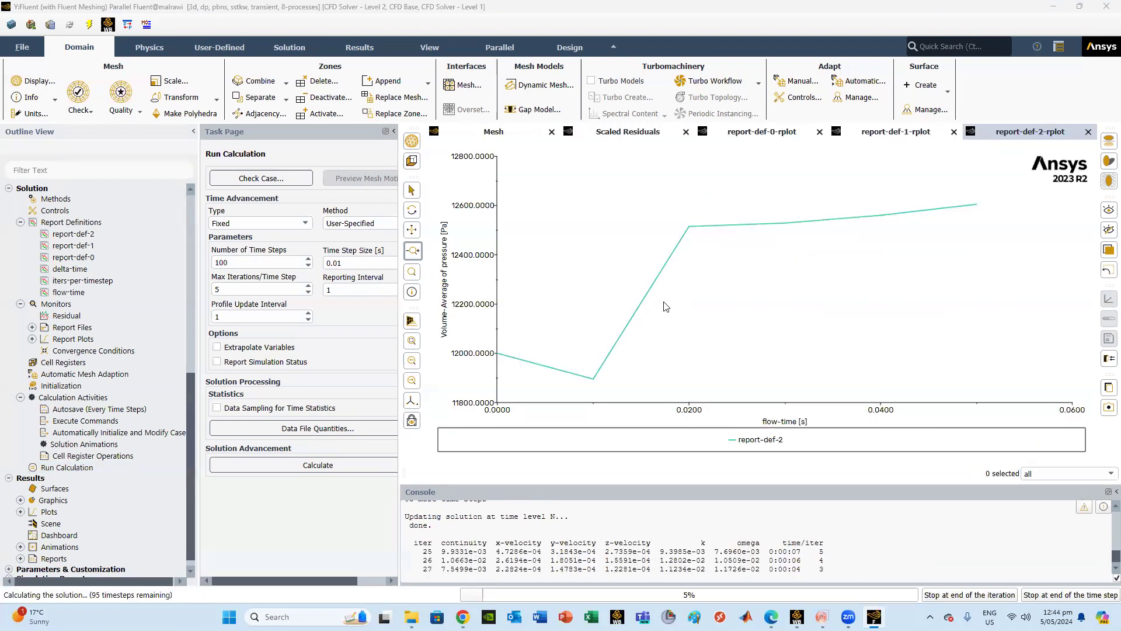
Check the scaled residuals and the inlet flow-rate report plot while the calculation runs.
{"action": "left_click", "coordinate": [630, 133]}
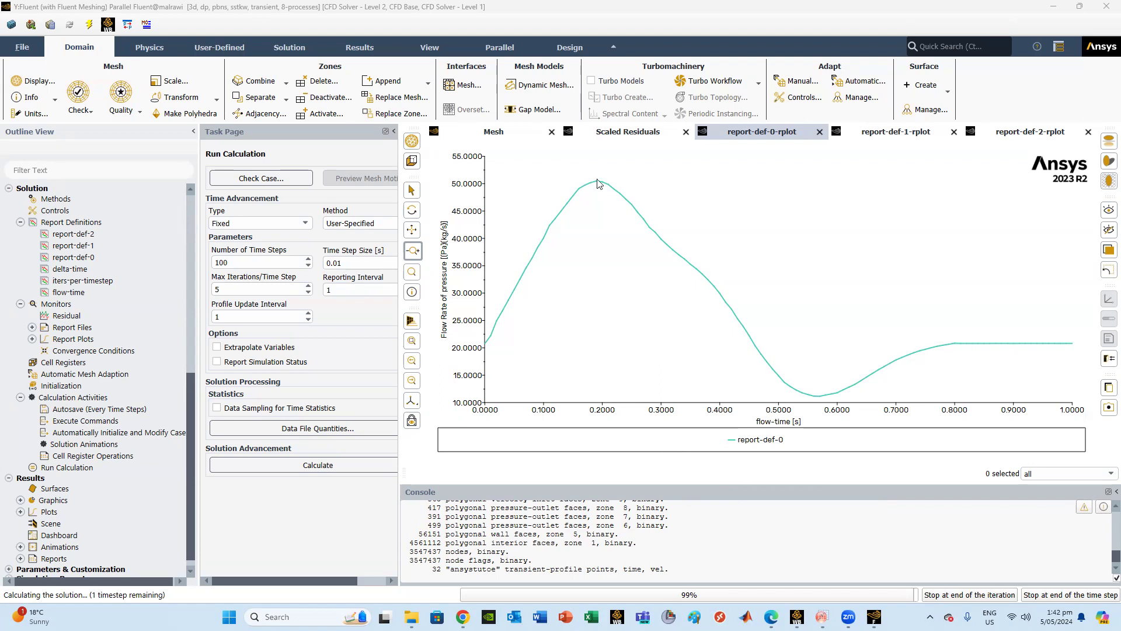
{"action": "left_click", "coordinate": [628, 136]}
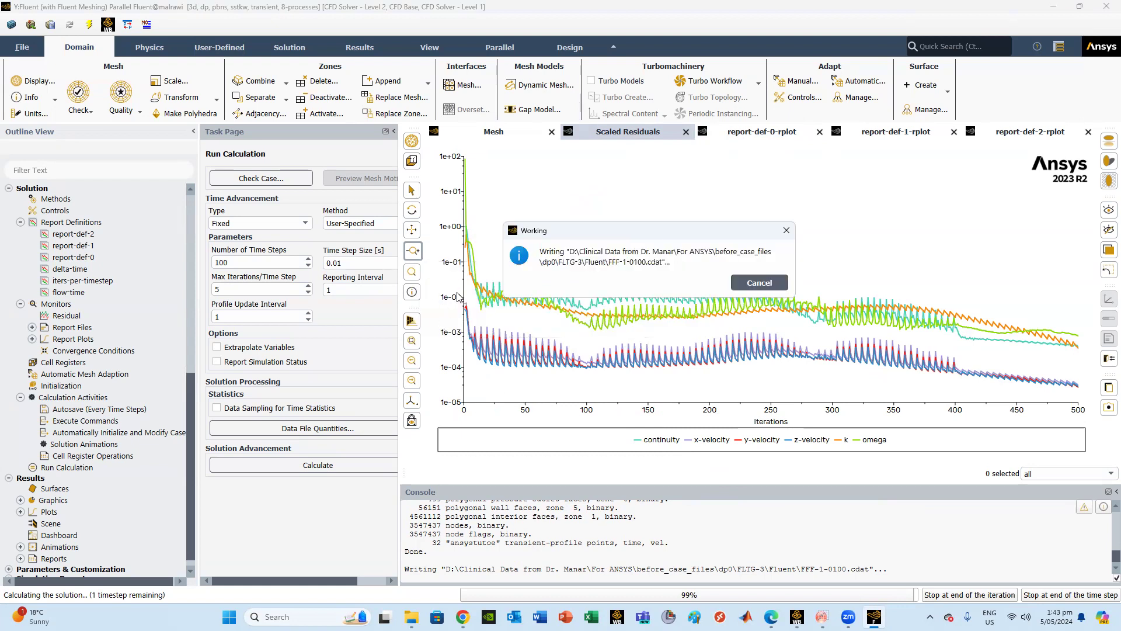
{"action": "left_click", "coordinate": [779, 133]}
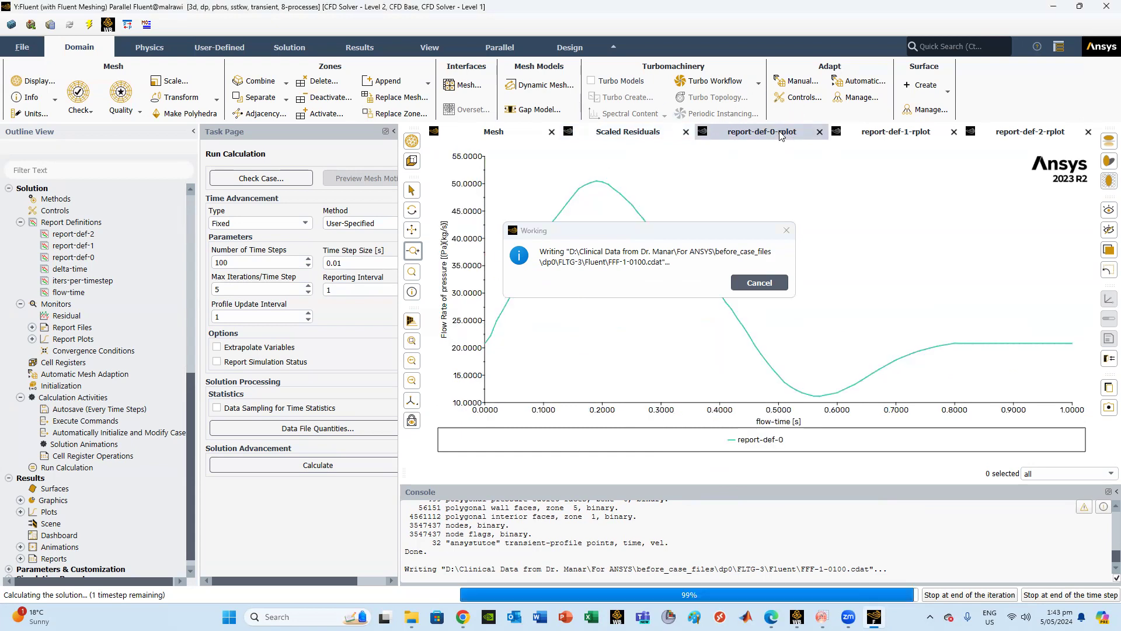
{"action": "left_click", "coordinate": [706, 232]}
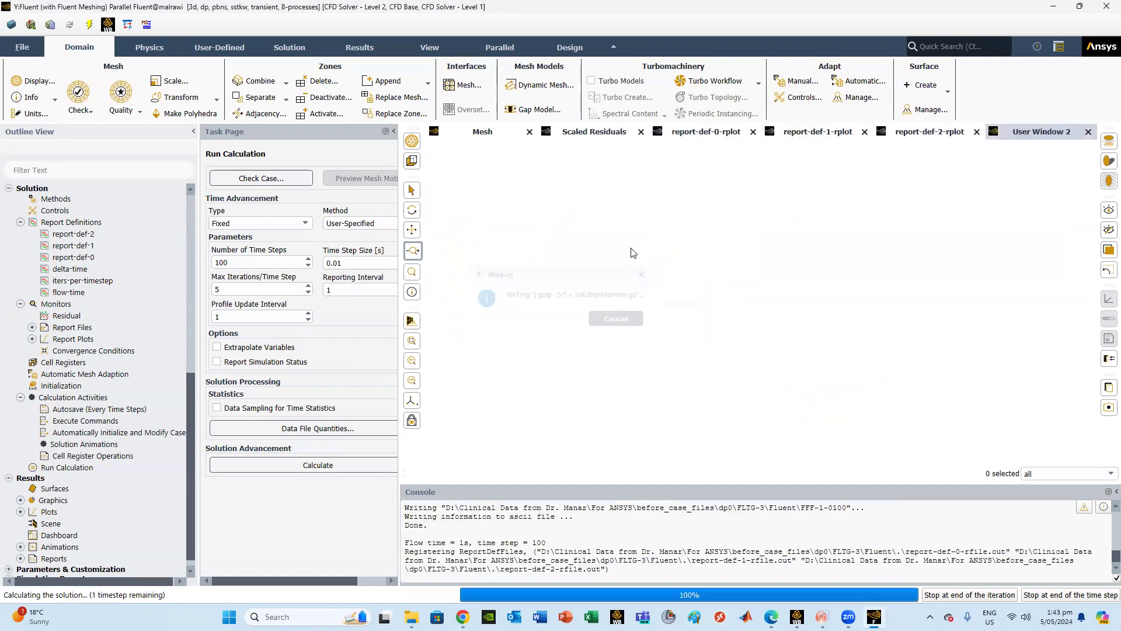
{"action": "left_click", "coordinate": [625, 131]}
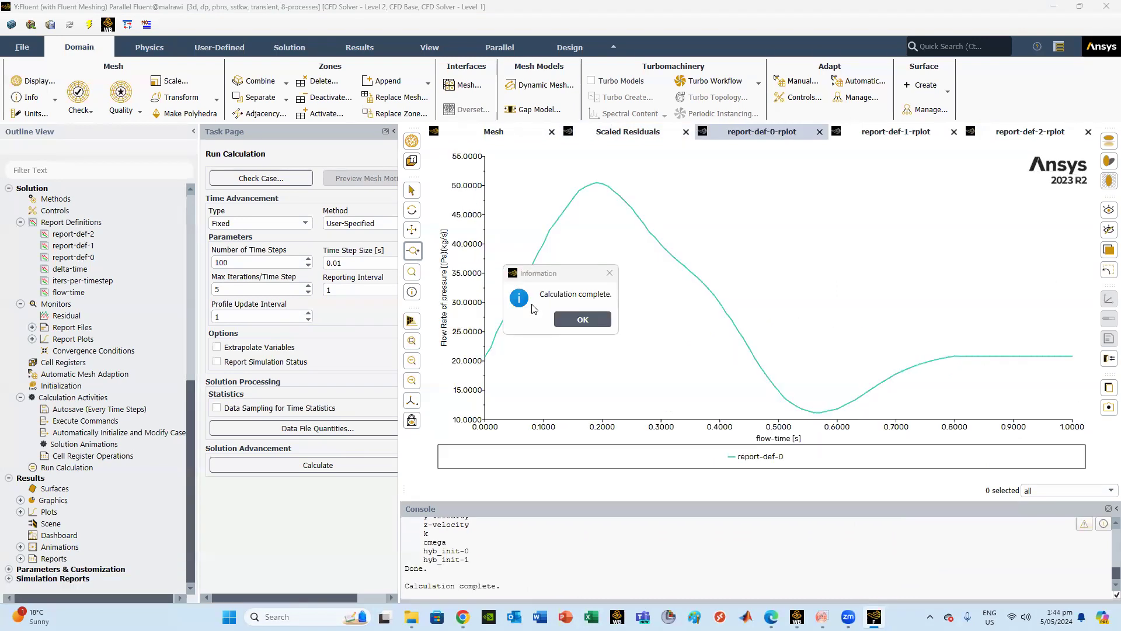
Dismiss the completion notice and review the outlet-3 flow-rate and volume-average pressure report plots.
{"action": "left_click", "coordinate": [585, 321]}
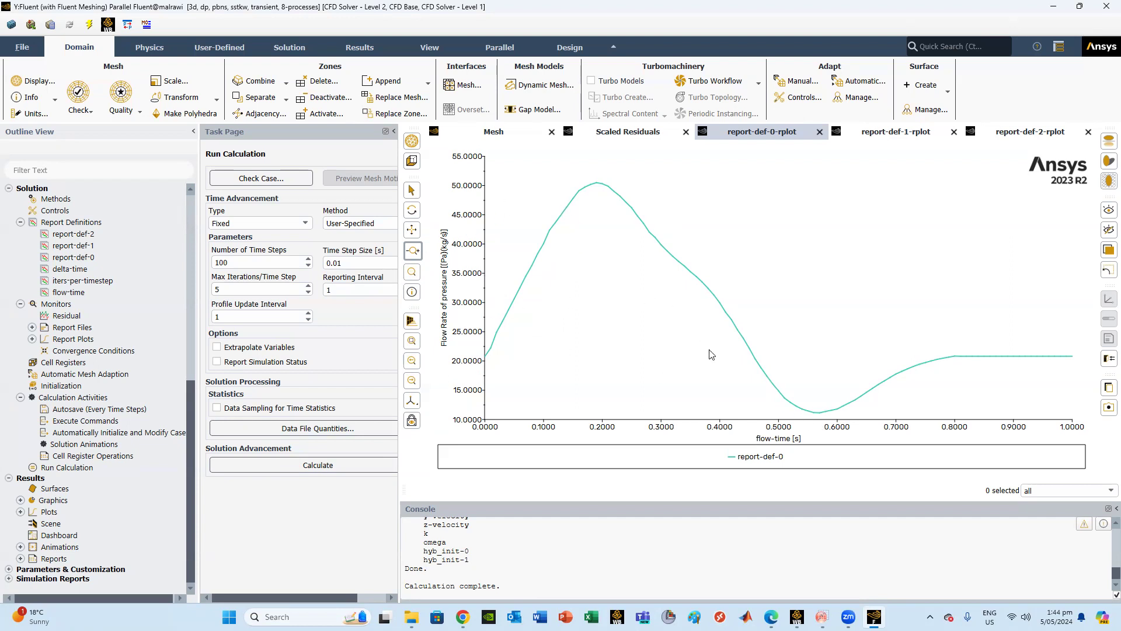
{"action": "left_click", "coordinate": [863, 138]}
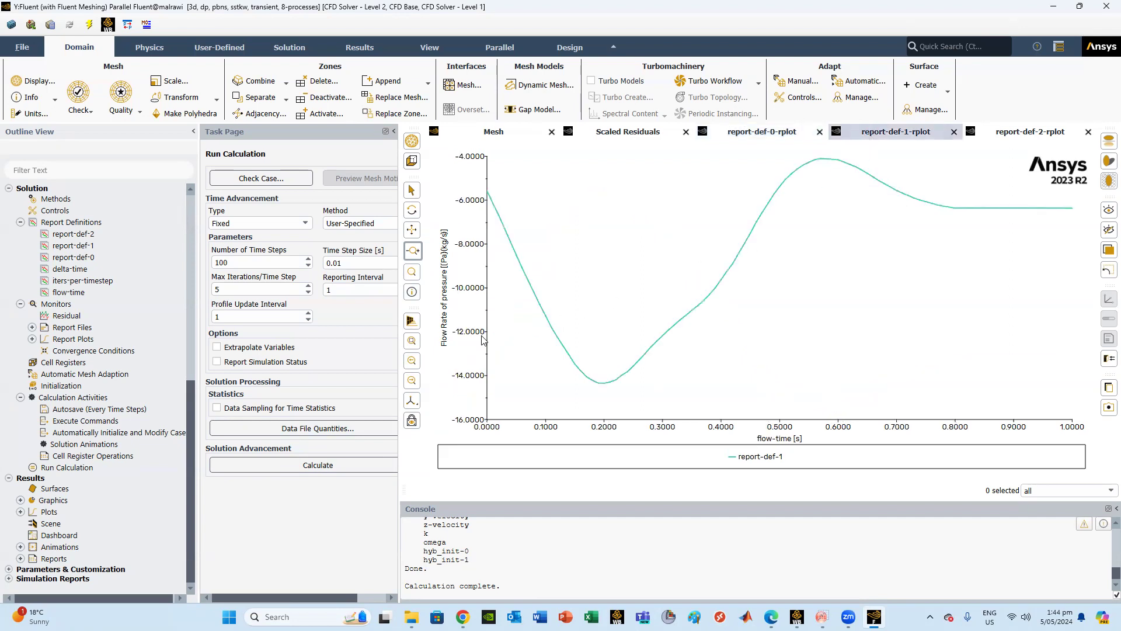
{"action": "left_click", "coordinate": [1004, 131]}
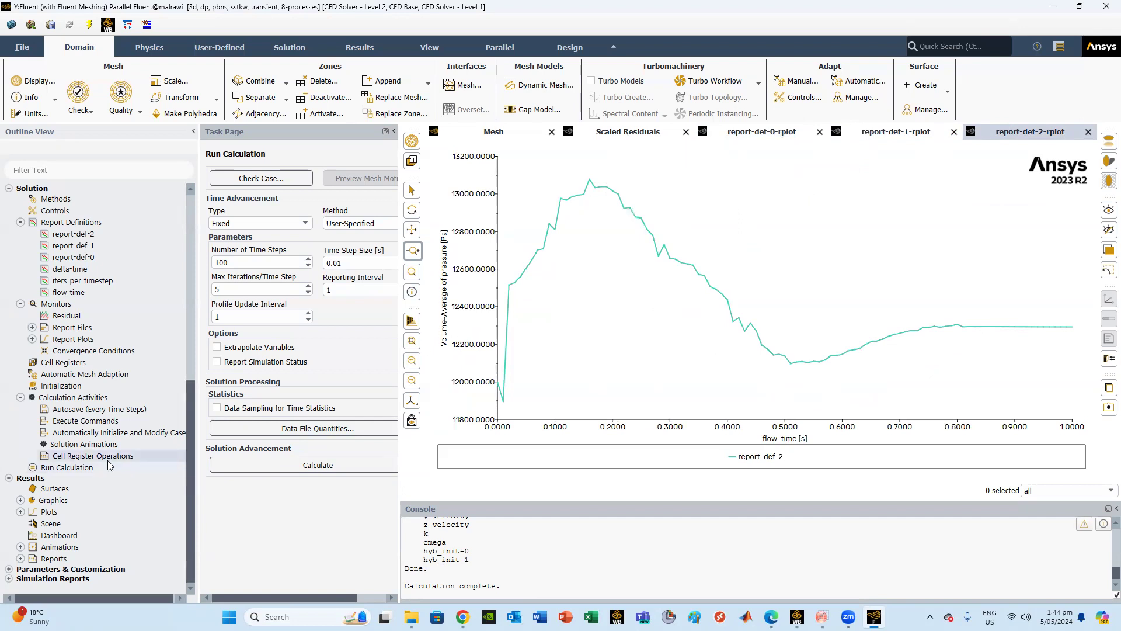
Create and display a filled contour of Turbulence, Wall Yplus on the wall_artery surface.
{"action": "left_click", "coordinate": [21, 501]}
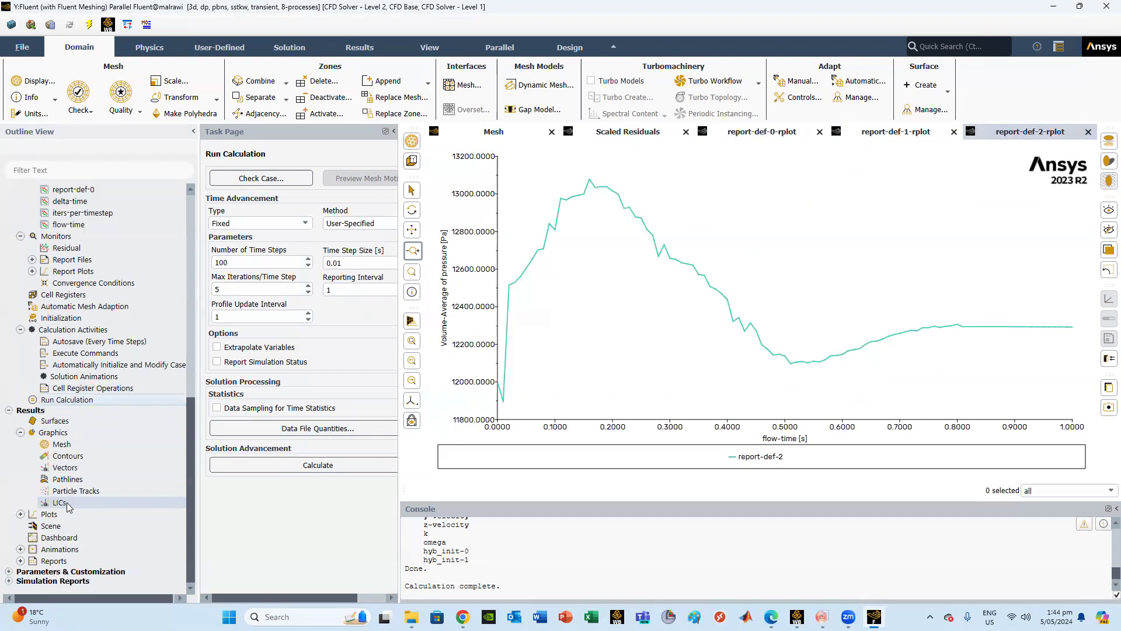
{"action": "double_click", "coordinate": [68, 456]}
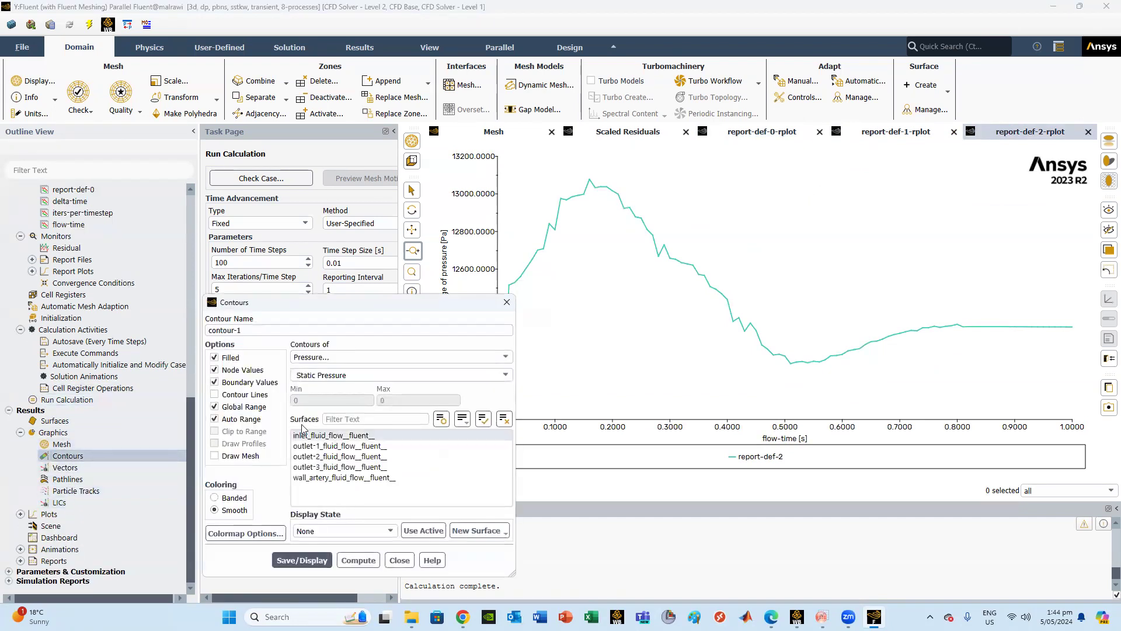
{"action": "left_click", "coordinate": [314, 358]}
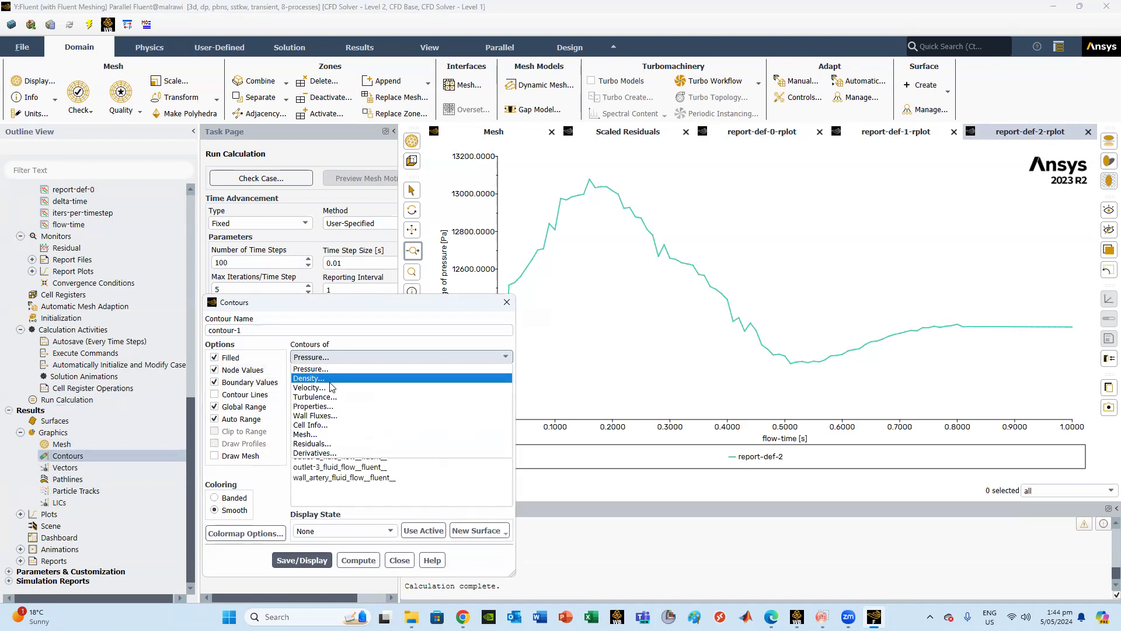
{"action": "left_click", "coordinate": [330, 399]}
{"action": "left_click", "coordinate": [487, 379]}
{"action": "left_click", "coordinate": [506, 376]}
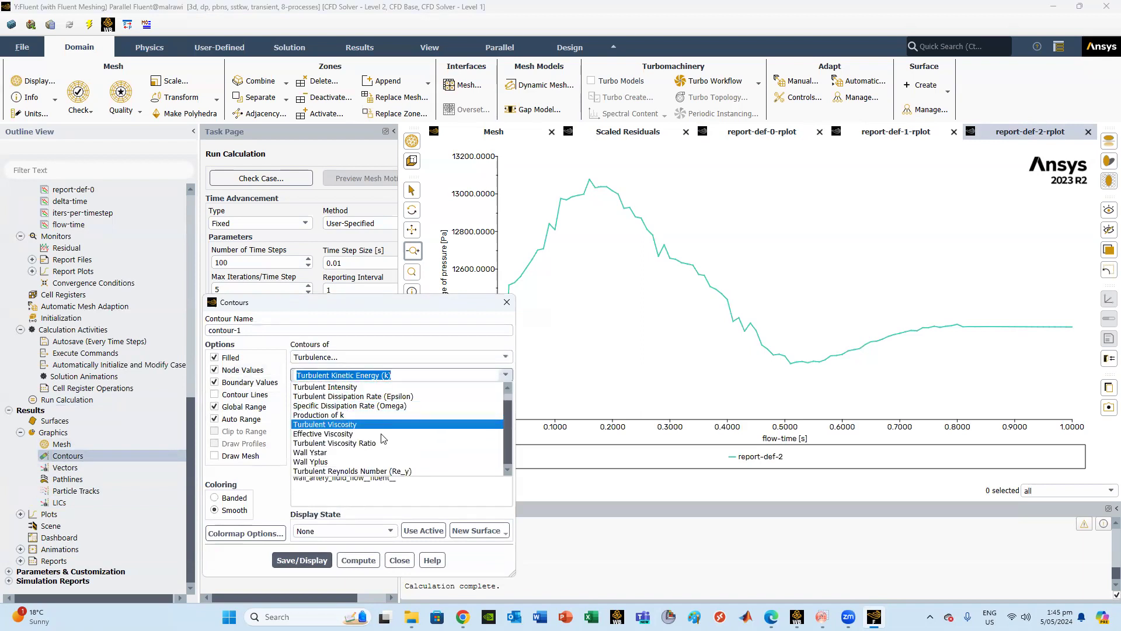
{"action": "left_click", "coordinate": [325, 461]}
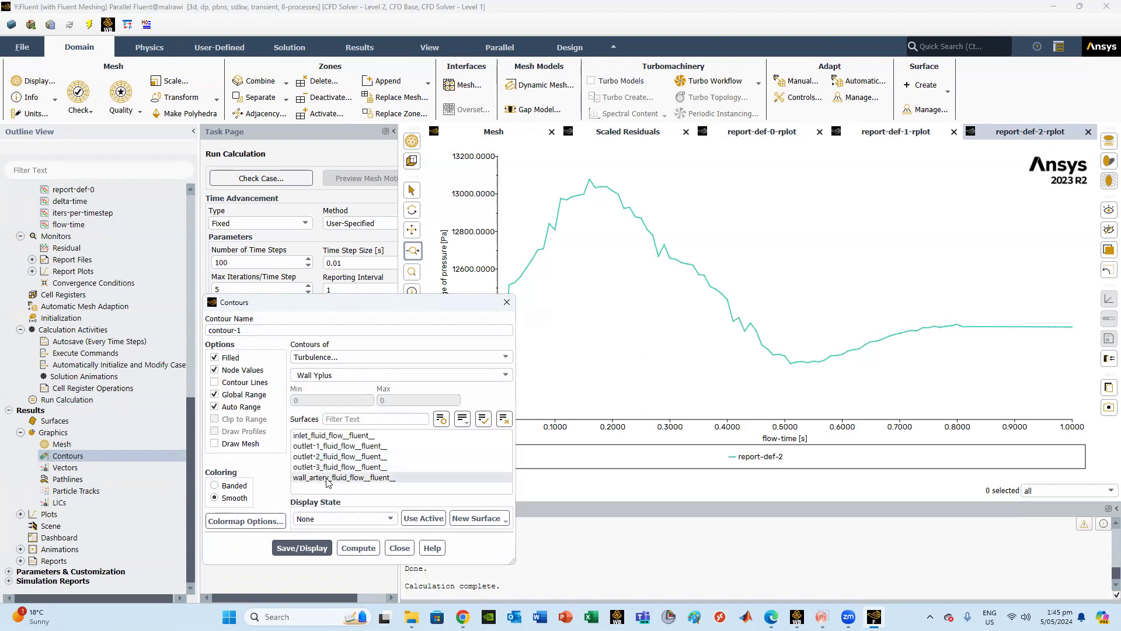
{"action": "left_click", "coordinate": [328, 478]}
{"action": "left_click_drag", "start_coordinate": [419, 302], "coordinate": [383, 165]}
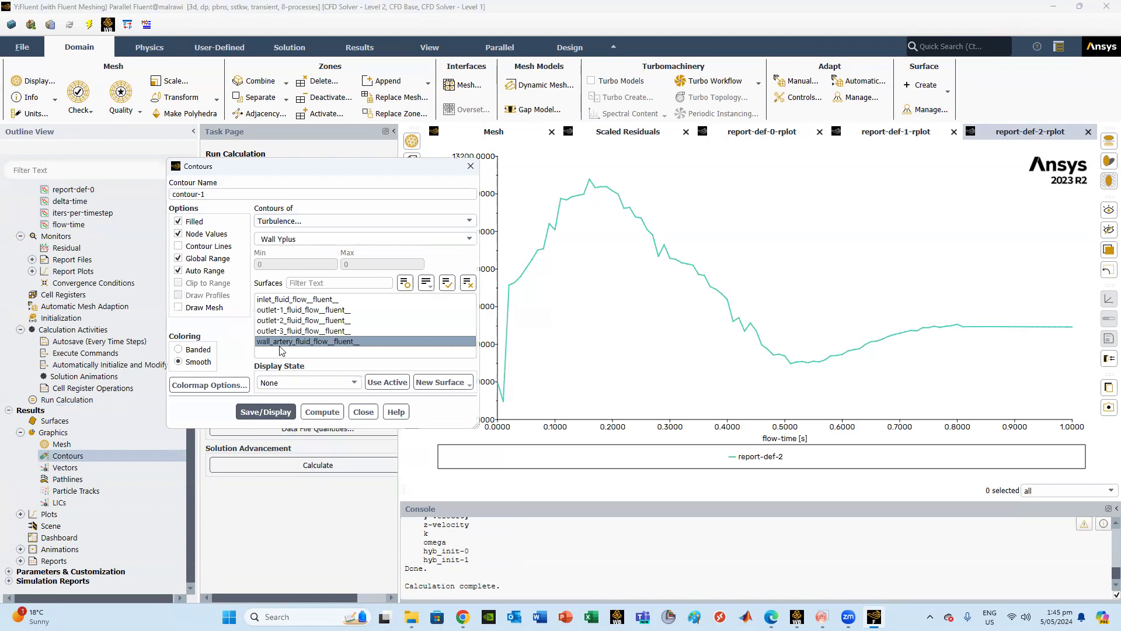
{"action": "left_click", "coordinate": [277, 413]}
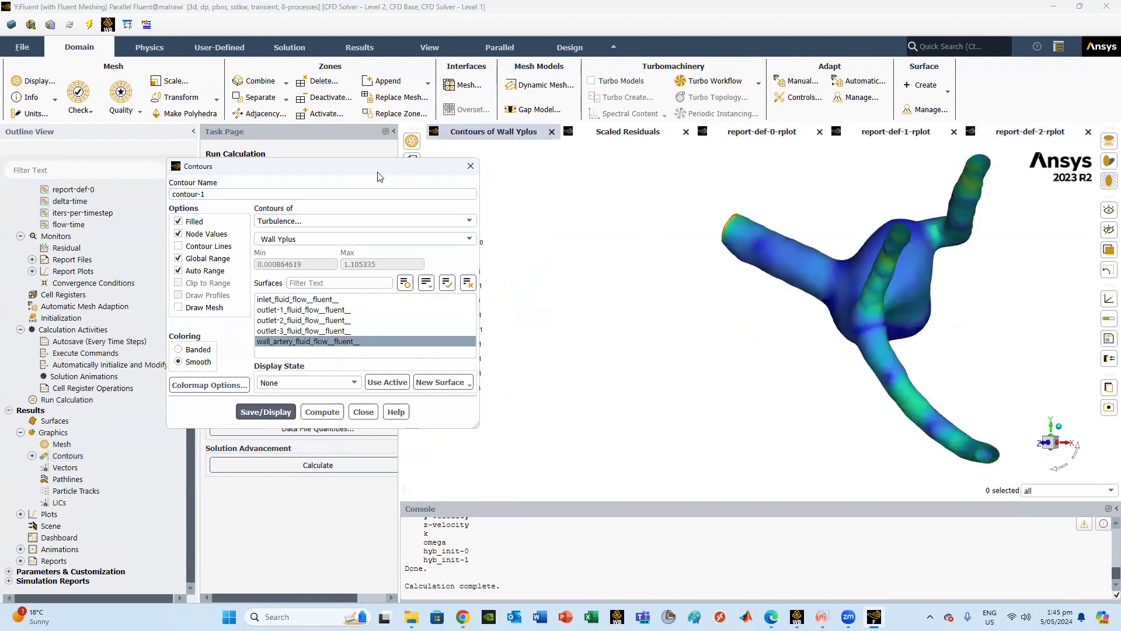
Turn off Global Range for the Wall Yplus contour and redisplay it.
{"action": "left_click_drag", "start_coordinate": [378, 177], "coordinate": [258, 204]}
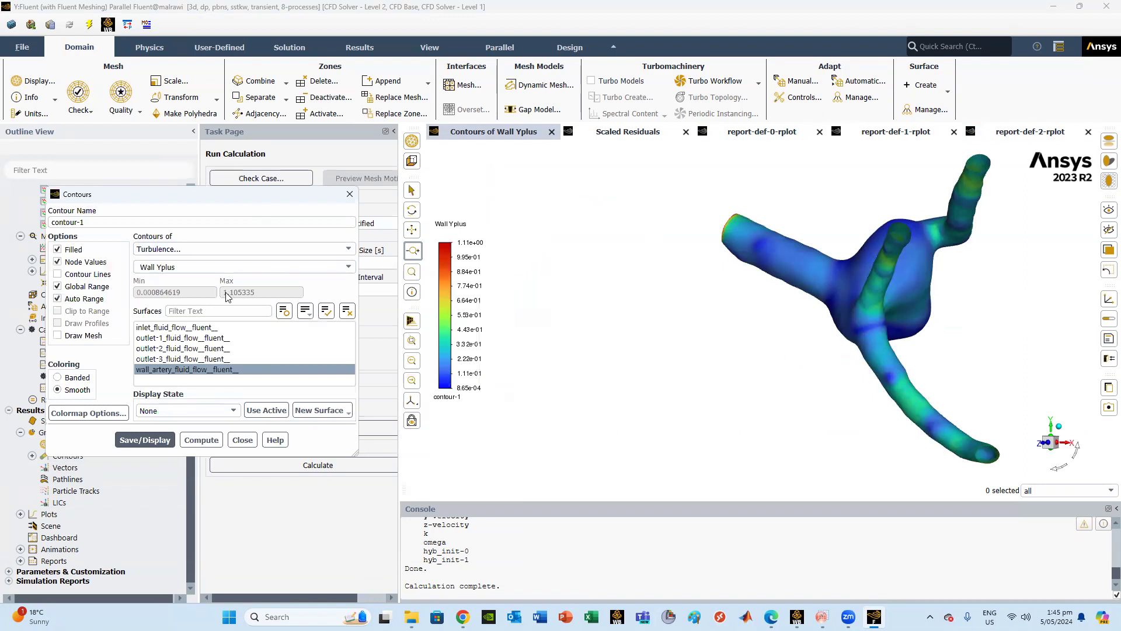
{"action": "left_click", "coordinate": [57, 287]}
{"action": "left_click", "coordinate": [138, 438]}
Set the number format of the contour-1 colormap to general.
{"action": "left_click", "coordinate": [445, 294]}
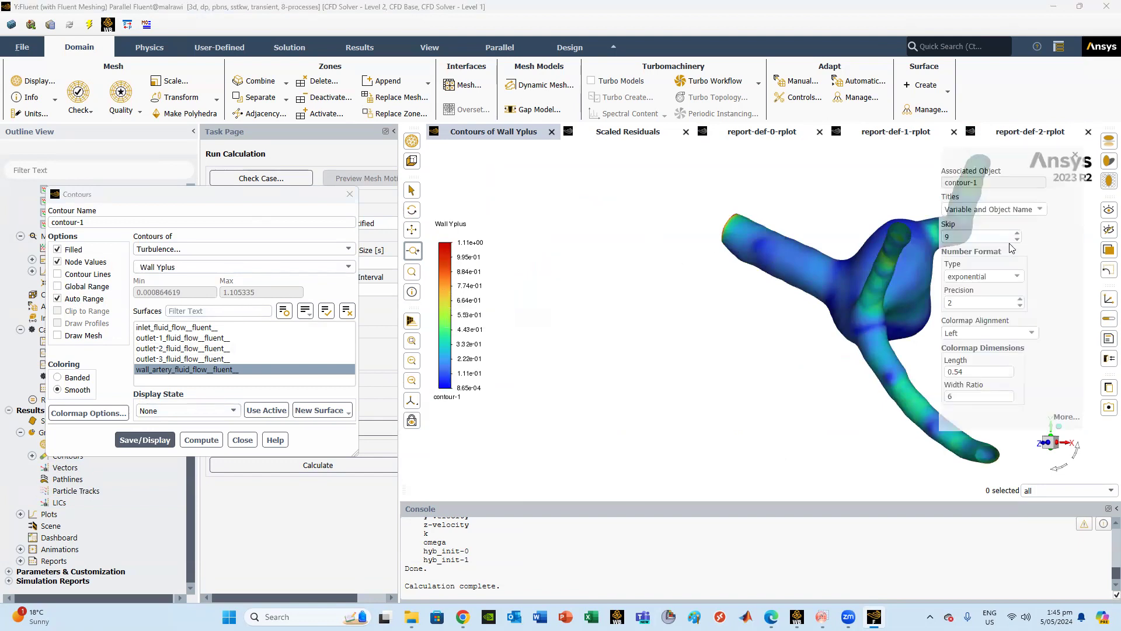
{"action": "left_click", "coordinate": [993, 276]}
{"action": "left_click", "coordinate": [981, 292]}
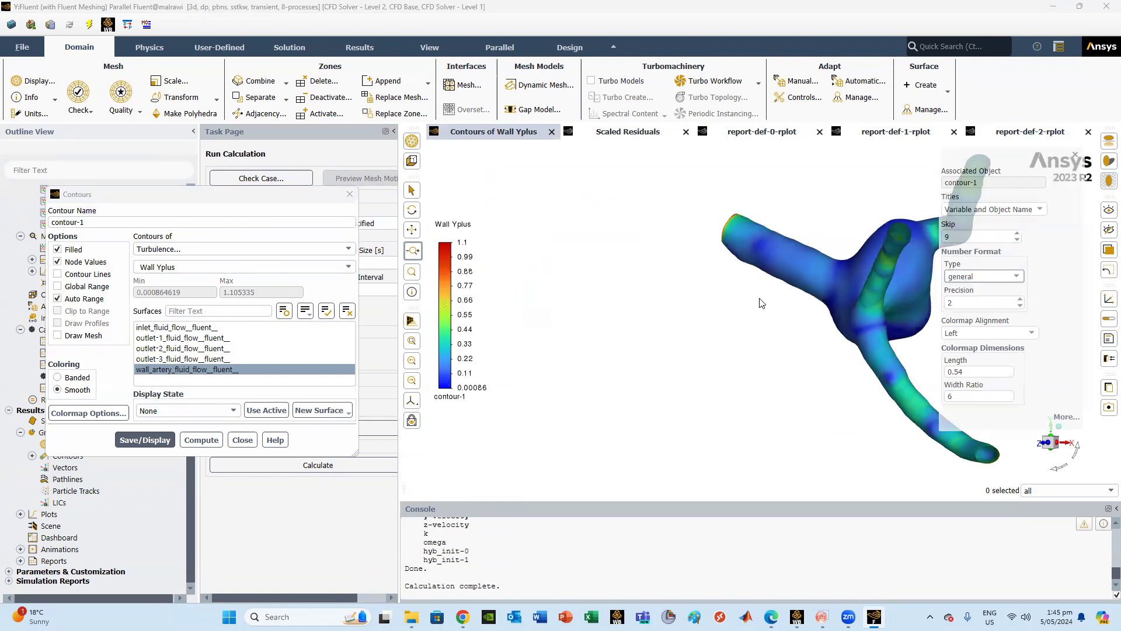
{"action": "left_click", "coordinate": [1076, 155]}
{"action": "left_click_drag", "start_coordinate": [856, 266], "coordinate": [476, 257]}
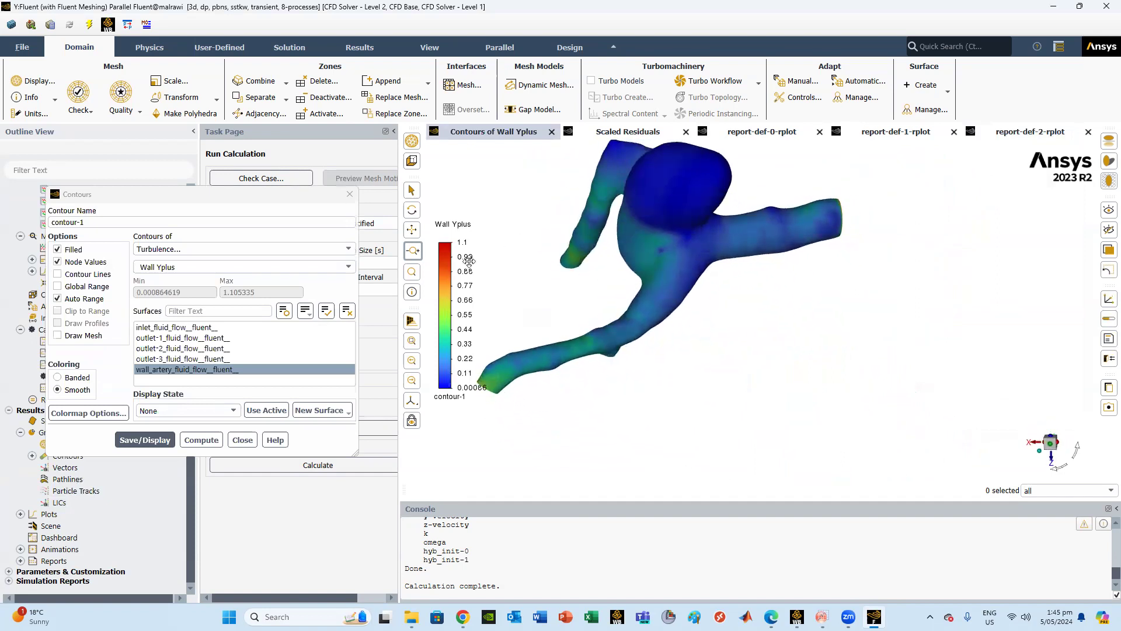
Change contour-1 to Mesh, X-Coordinate and display it on the wall_artery surface.
{"action": "left_click", "coordinate": [282, 250]}
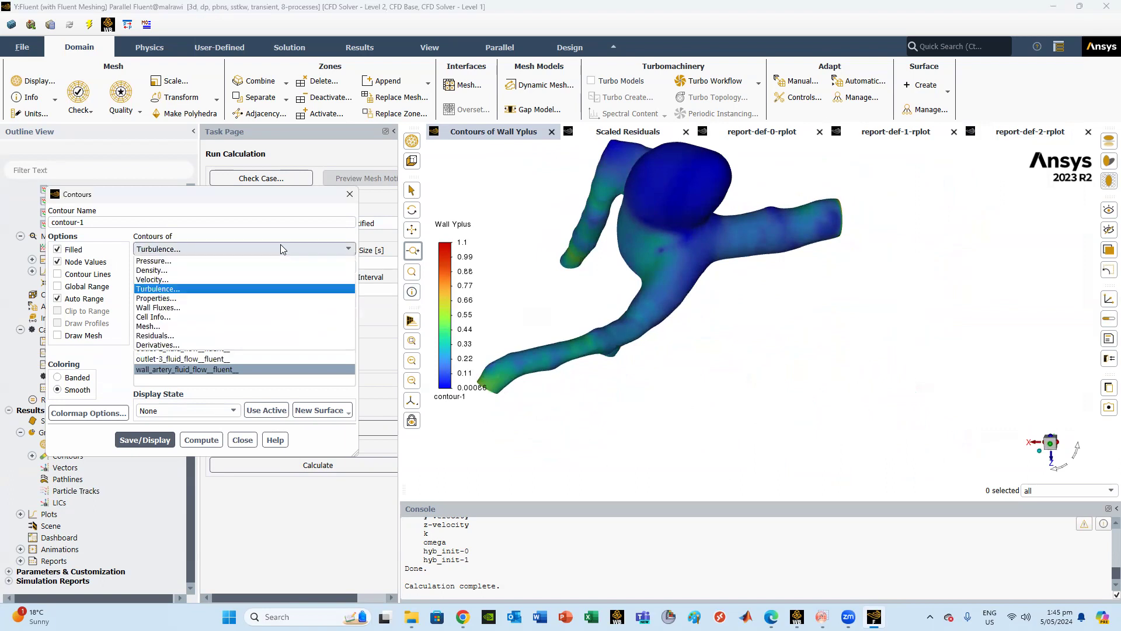
{"action": "left_click", "coordinate": [204, 327]}
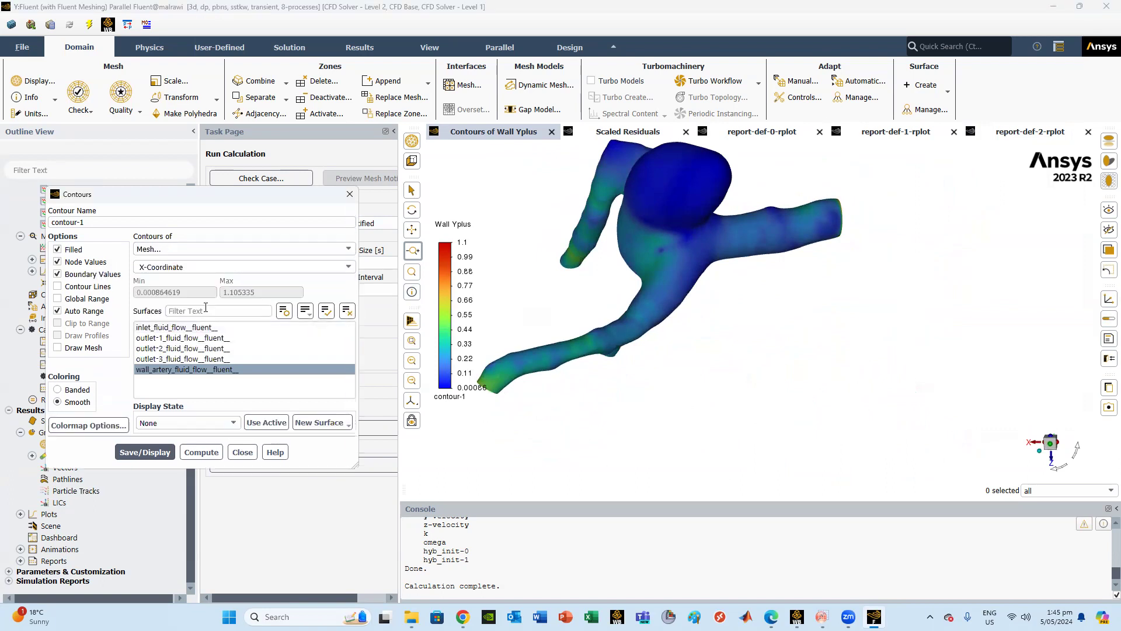
{"action": "left_click", "coordinate": [168, 451]}
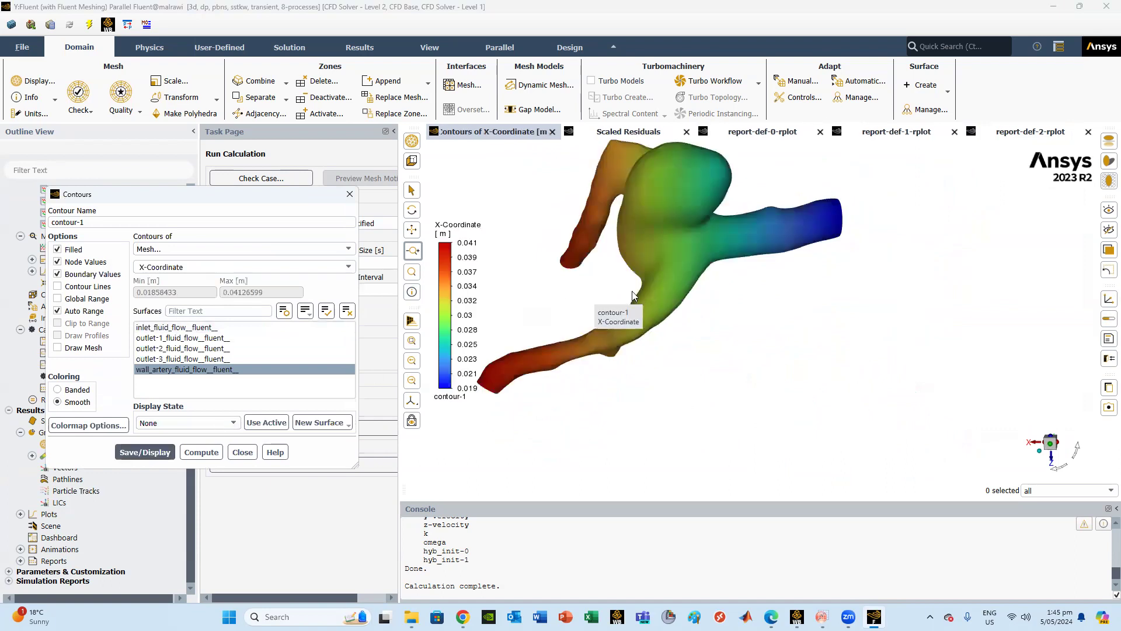
{"action": "mouse_move", "coordinate": [476, 259]}
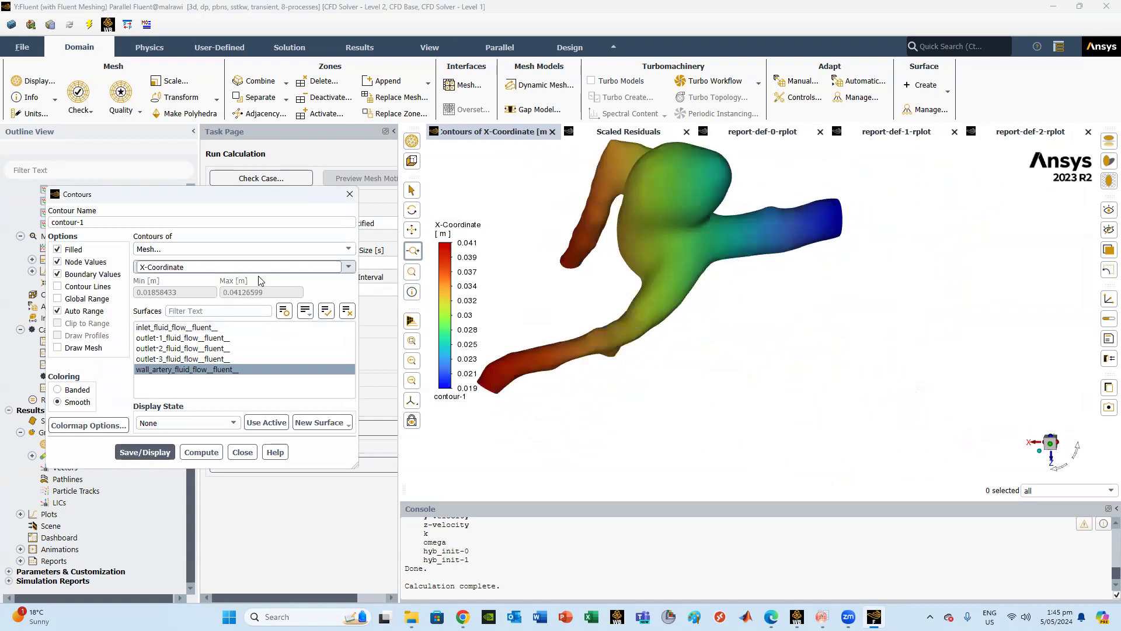
Change contour-1 to Wall Fluxes, Wall Shear Stress, display it on the wall_artery surface and inspect it from several sides.
{"action": "left_click", "coordinate": [252, 250]}
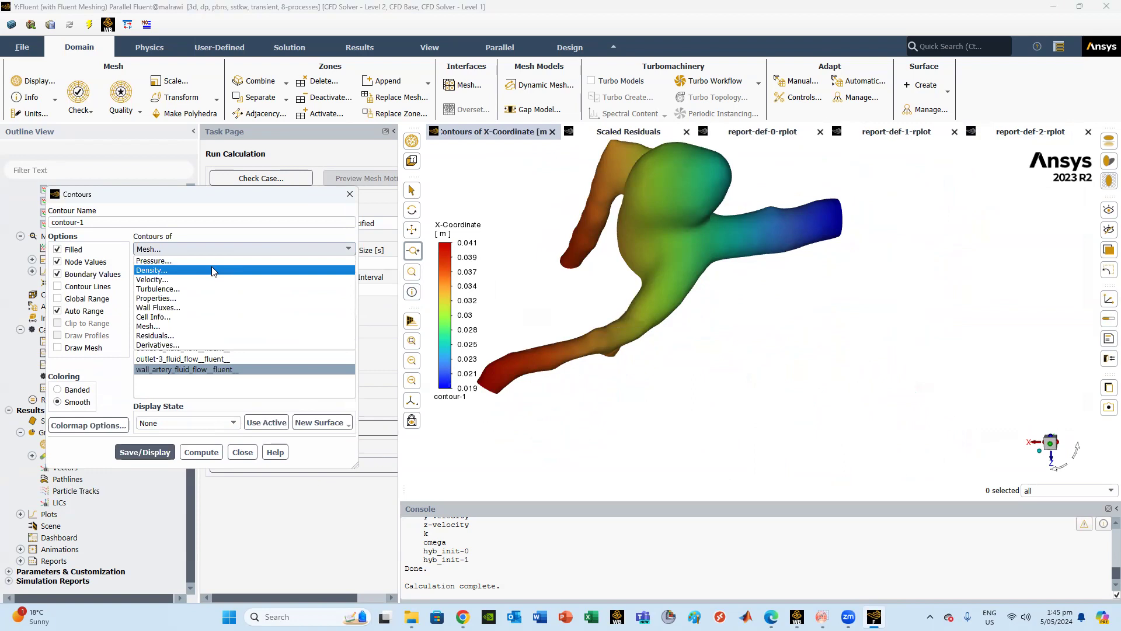
{"action": "left_click", "coordinate": [198, 306]}
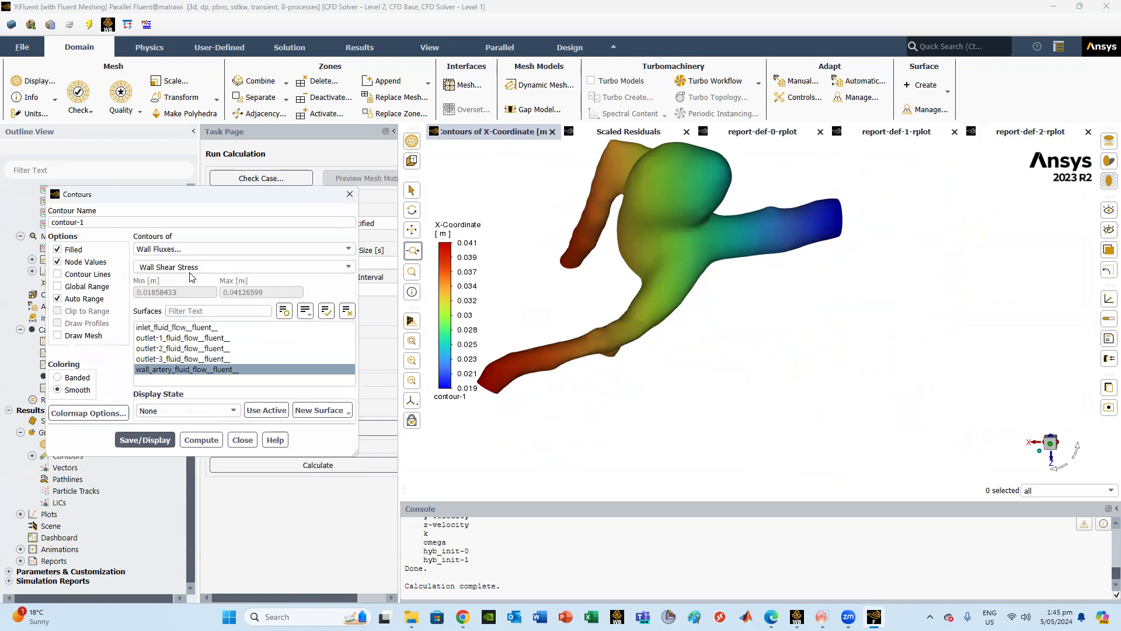
{"action": "left_click", "coordinate": [156, 439]}
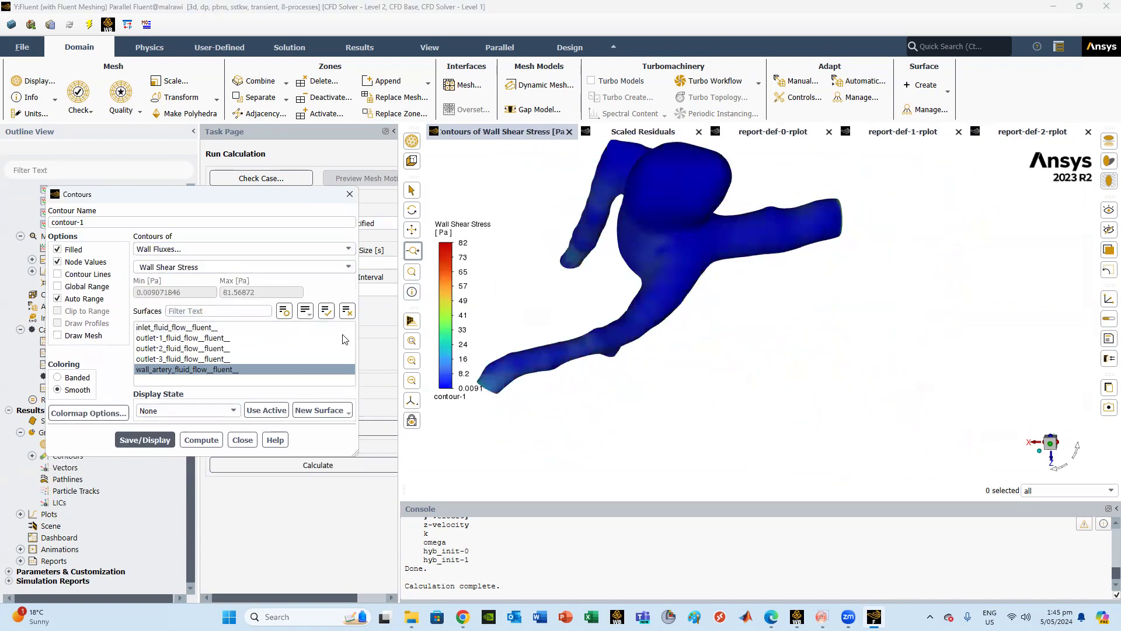
{"action": "middle_click_drag", "start_coordinate": [676, 288], "coordinate": [830, 268]}
{"action": "left_click_drag", "start_coordinate": [832, 273], "coordinate": [946, 292]}
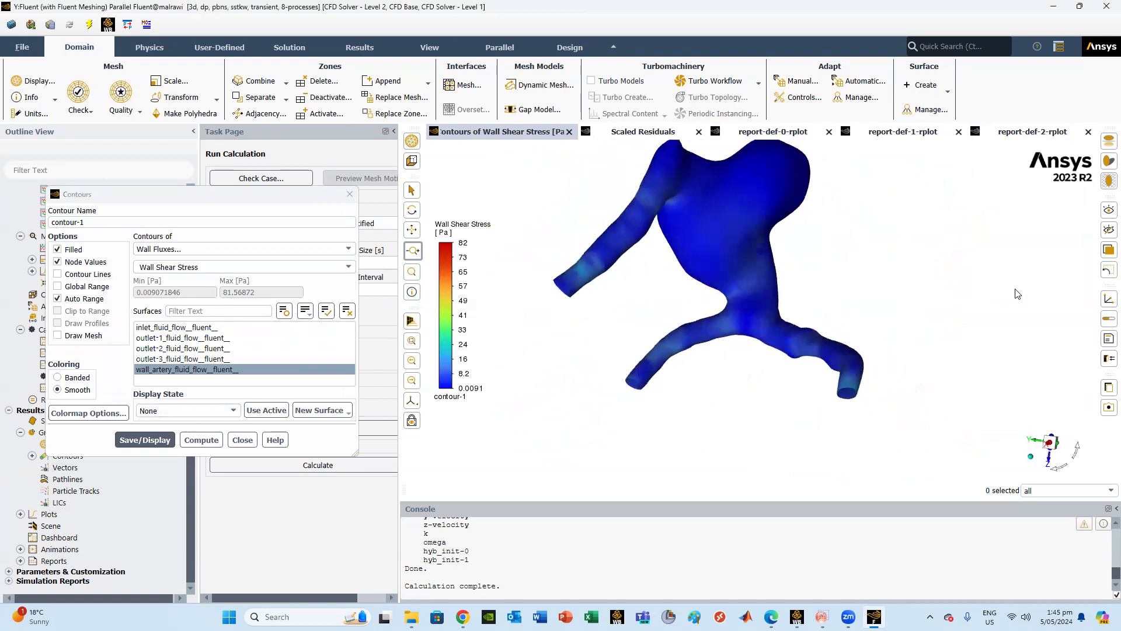
{"action": "left_click_drag", "start_coordinate": [723, 281], "coordinate": [624, 304]}
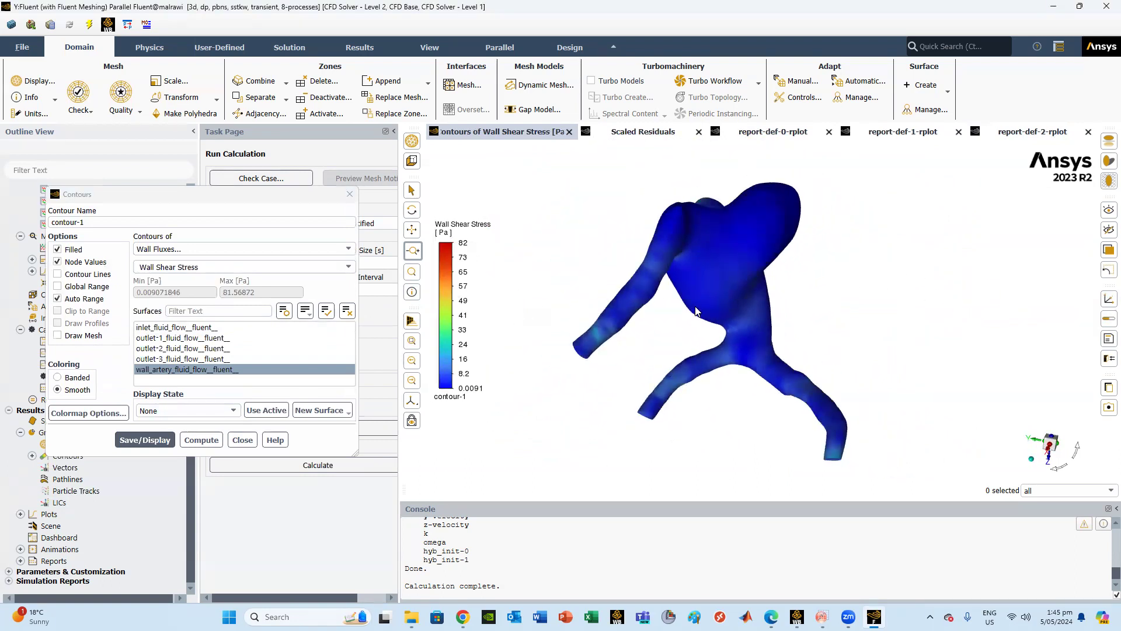
{"action": "left_click_drag", "start_coordinate": [715, 318], "coordinate": [656, 349]}
{"action": "scroll", "coordinate": [759, 324], "scroll_direction": "up", "scroll_amount": 4}
{"action": "scroll", "coordinate": [754, 322], "scroll_direction": "down", "scroll_amount": 2}
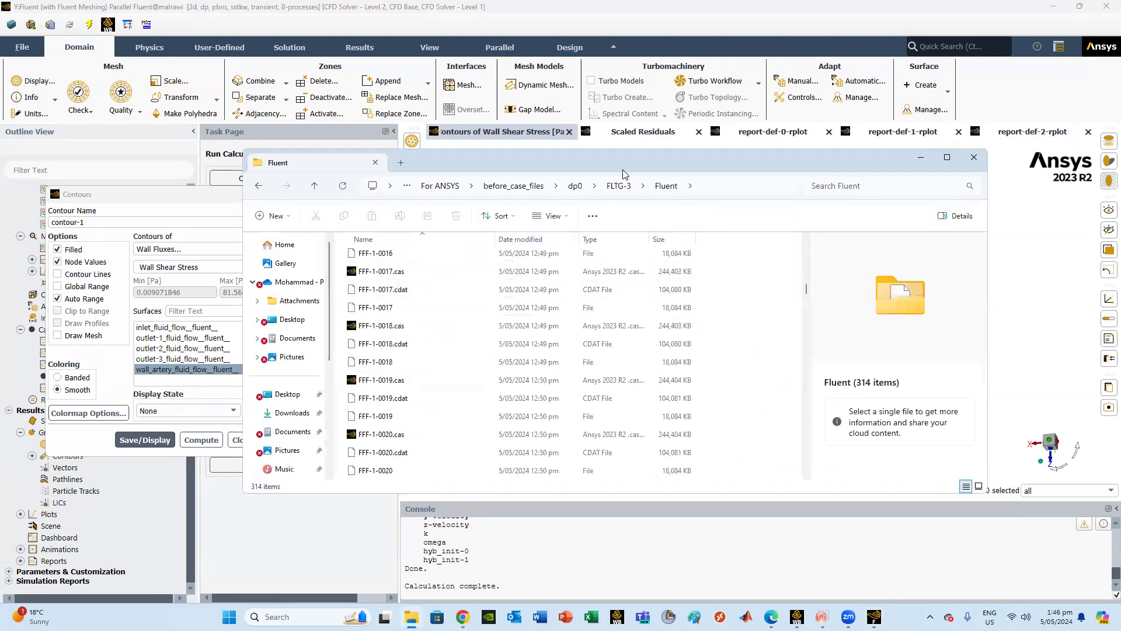
Close the contour settings and save the project, using the settings changes for the current calculation only.
{"action": "left_click", "coordinate": [461, 132]}
{"action": "left_click", "coordinate": [15, 49]}
{"action": "left_click", "coordinate": [242, 439]}
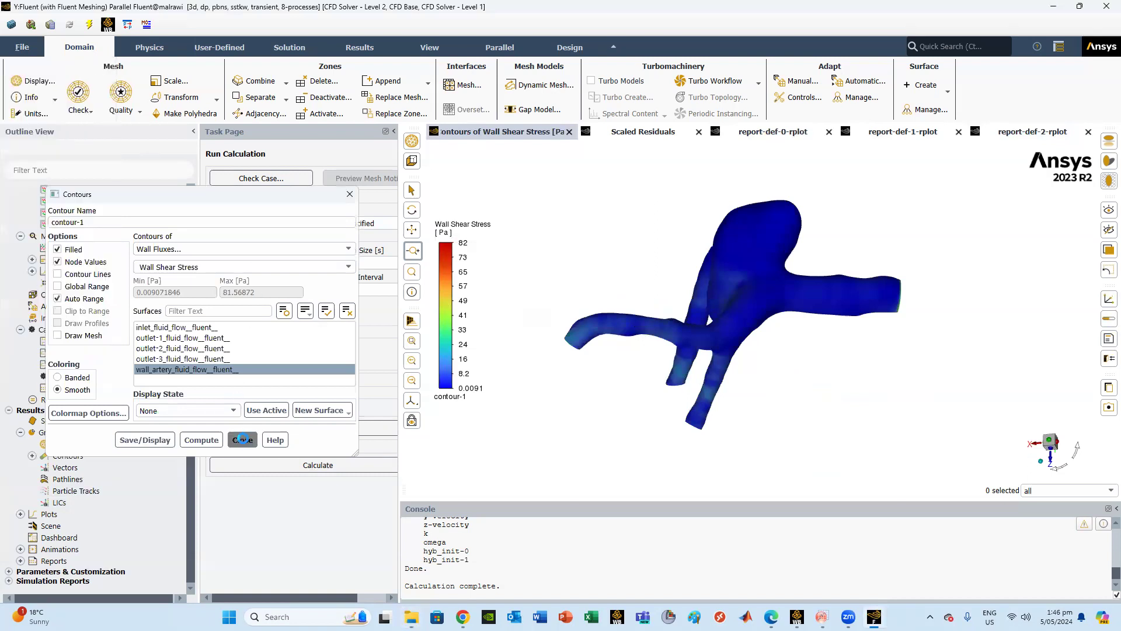
{"action": "left_click", "coordinate": [243, 440]}
{"action": "left_click", "coordinate": [23, 52]}
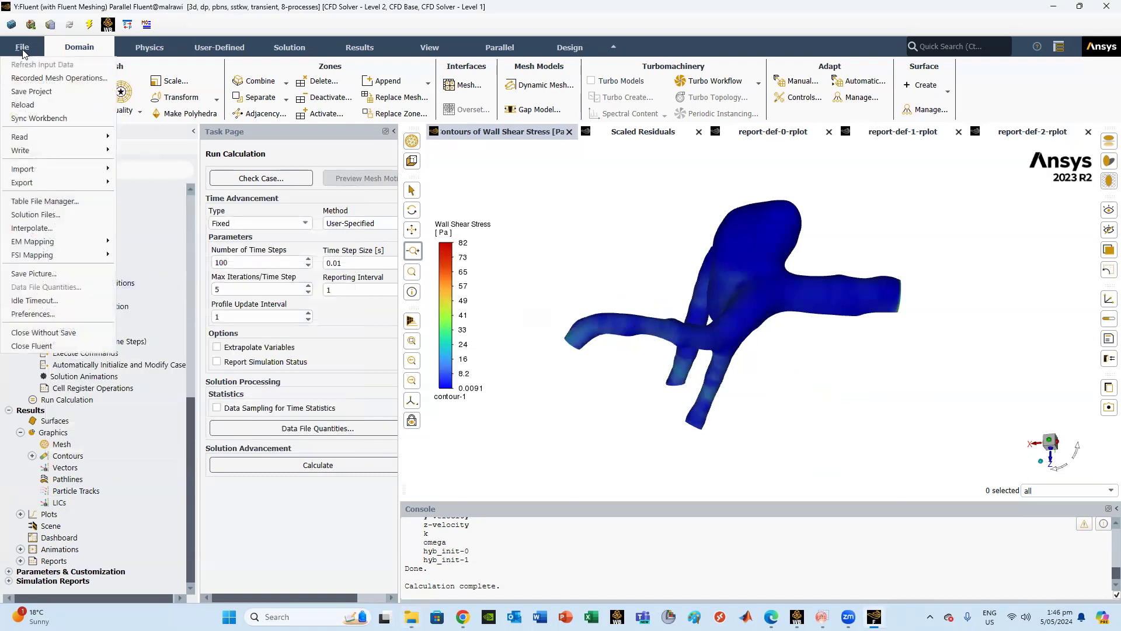
{"action": "left_click", "coordinate": [35, 92]}
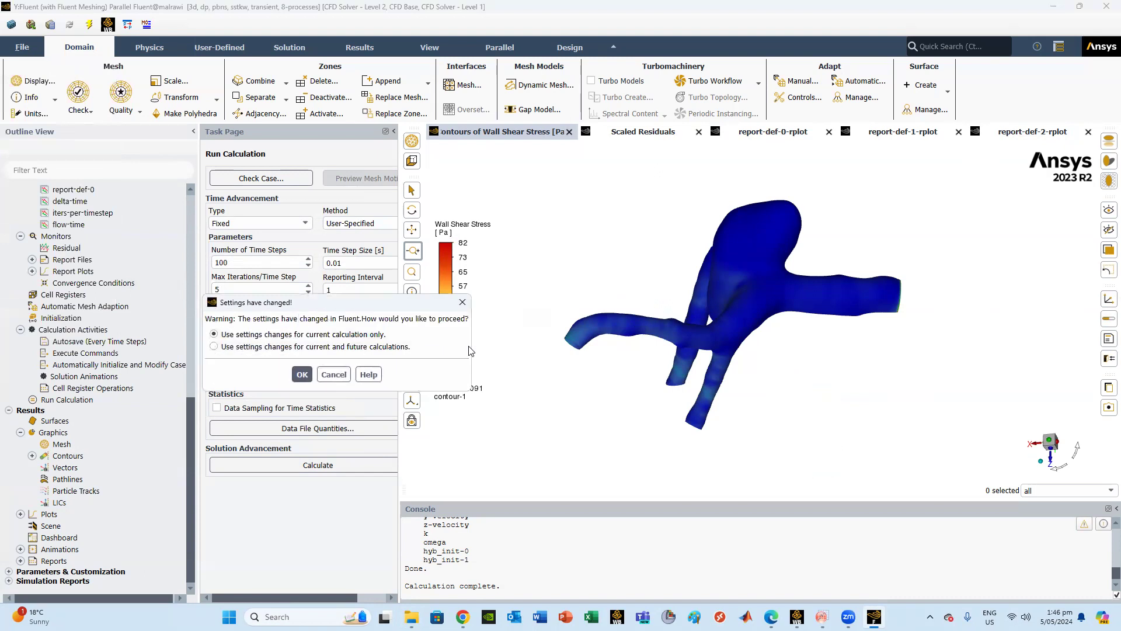
{"action": "left_click", "coordinate": [300, 375]}
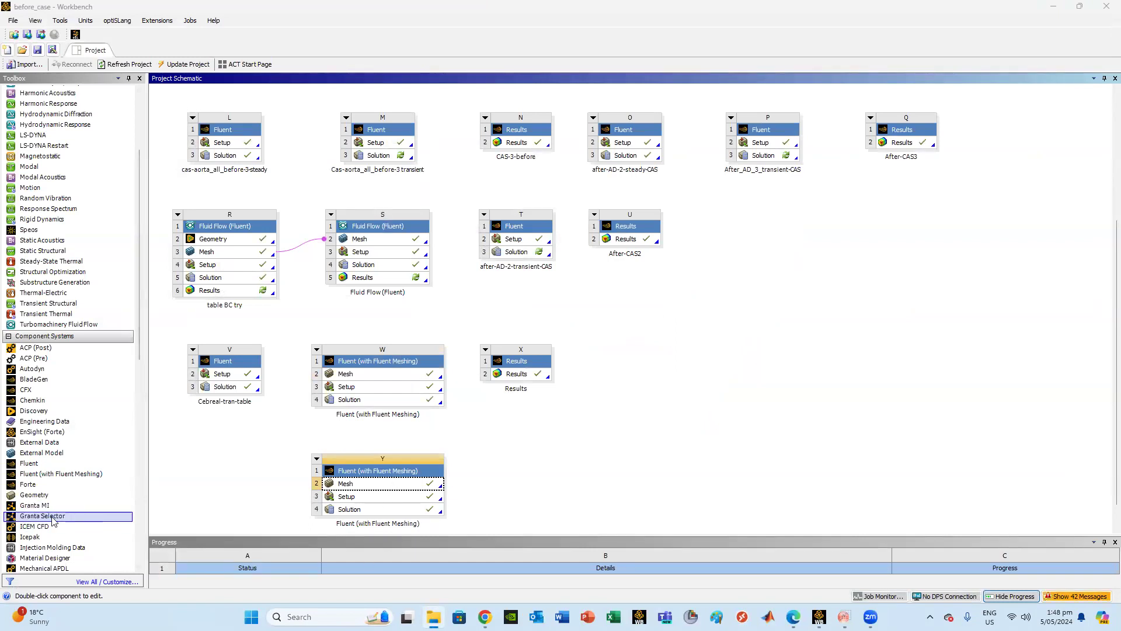
In Workbench, add a standalone Results system beside the last Fluent (with Fluent Meshing) system and open it in CFD-Post.
{"action": "scroll", "coordinate": [65, 513], "scroll_direction": "down", "scroll_amount": 5}
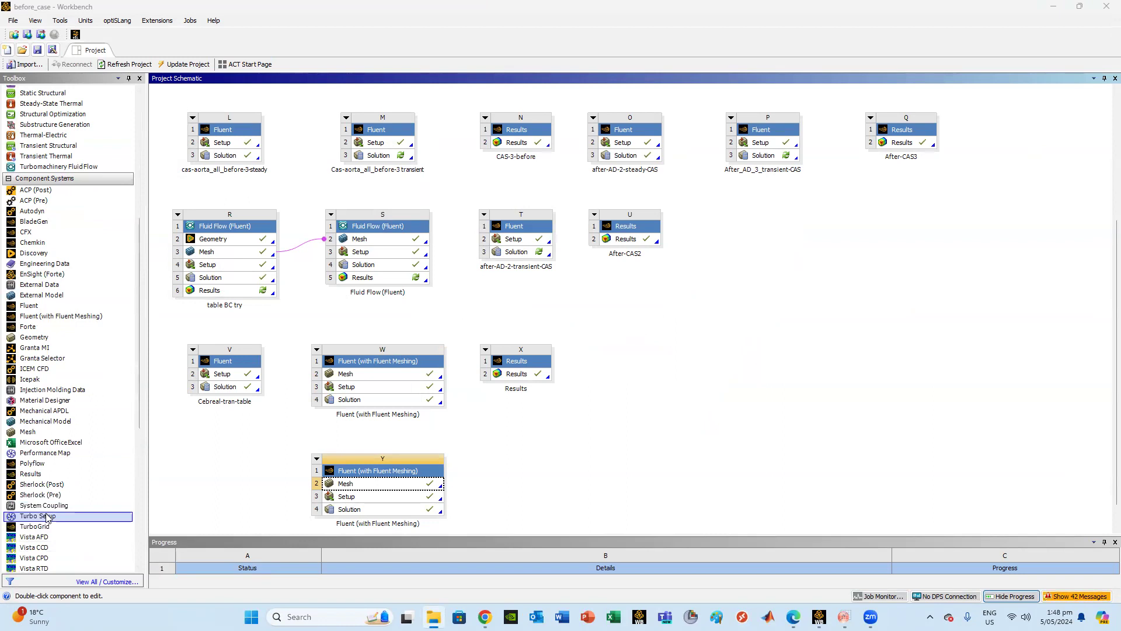
{"action": "left_click_drag", "start_coordinate": [35, 474], "coordinate": [527, 485]}
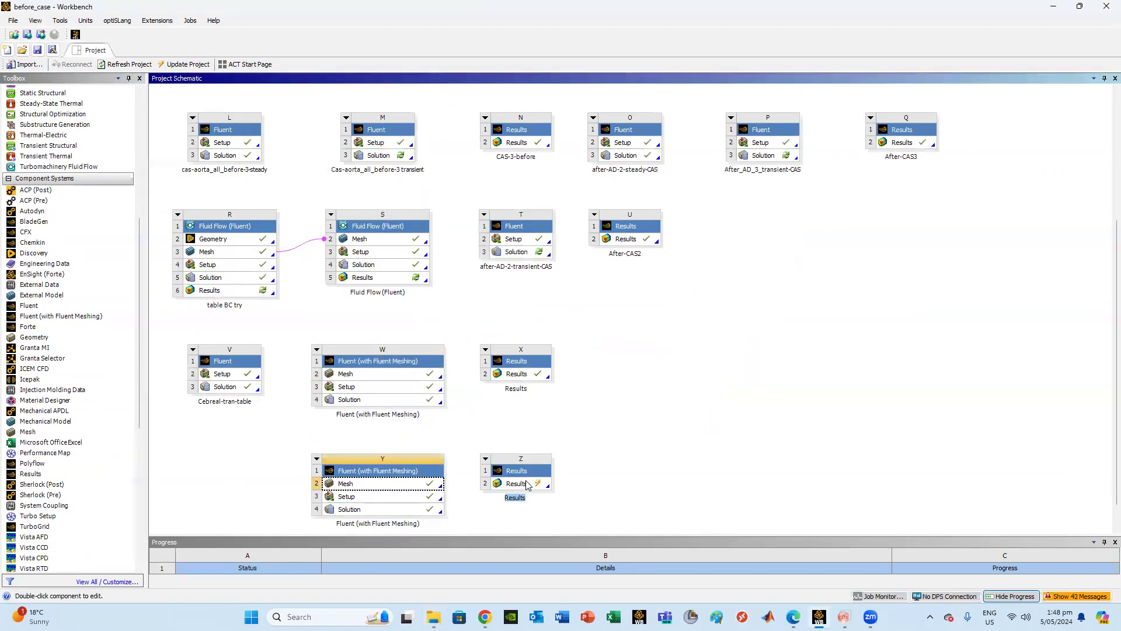
{"action": "double_click", "coordinate": [528, 486]}
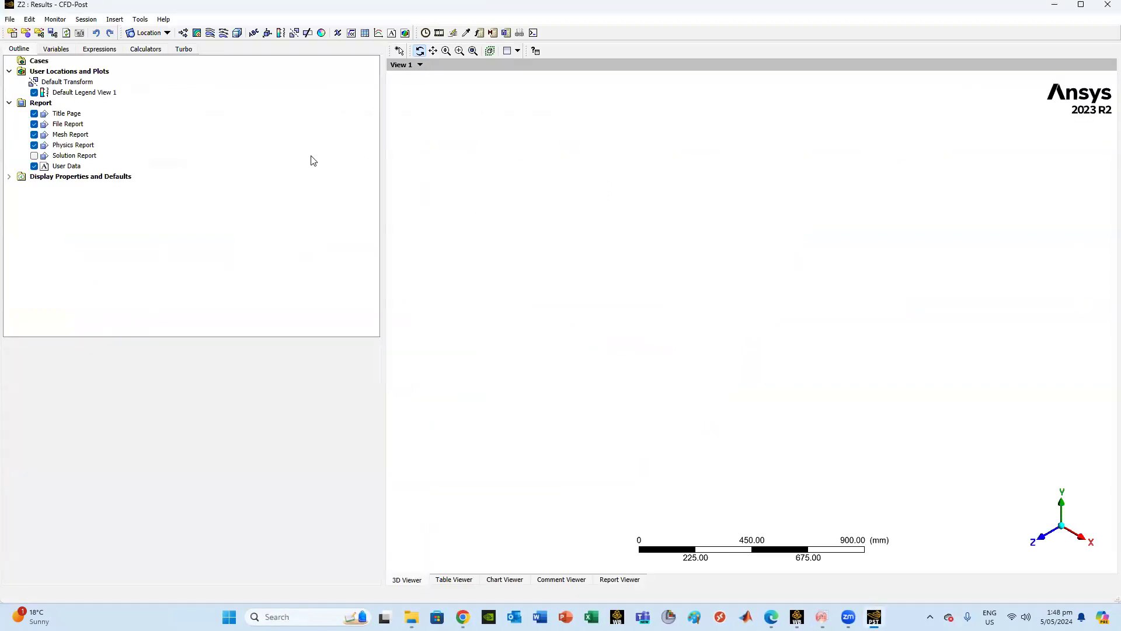
Load the results file FFF-1-0001.cas from the project's before_case_files\dp0\FLTG-3\Fluent folder.
{"action": "left_click", "coordinate": [12, 34]}
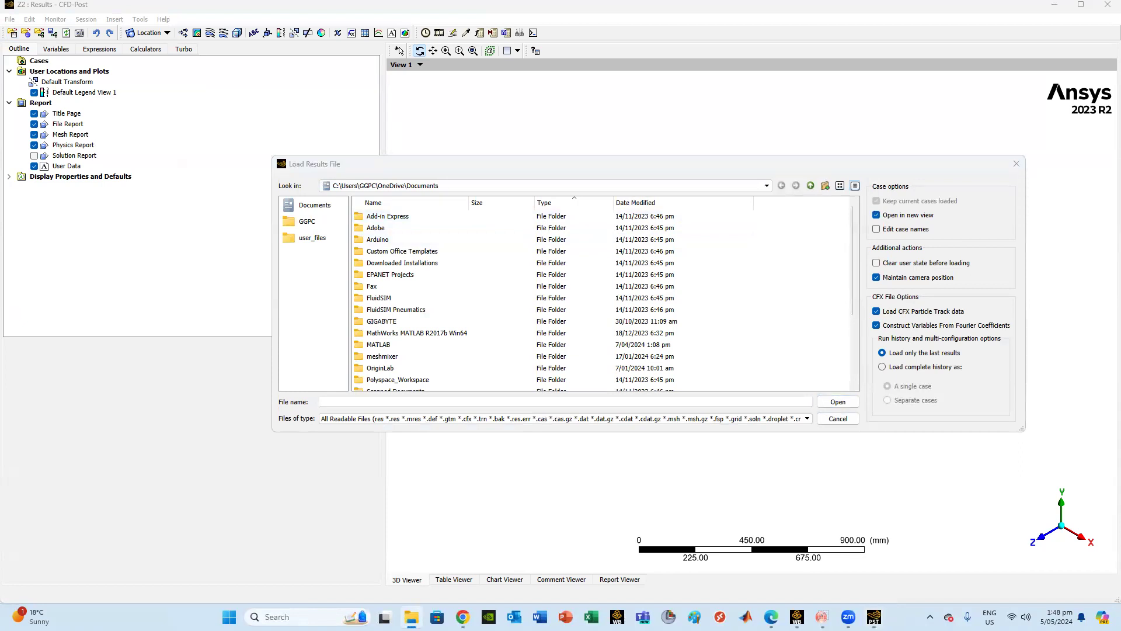
{"action": "left_click", "coordinate": [420, 402]}
{"action": "type", "text": "D:\\Clinical Data from Dr. Manar\\For ANSYS\\before_case_files\\dp0\\FLTG-3\\Fluent"}
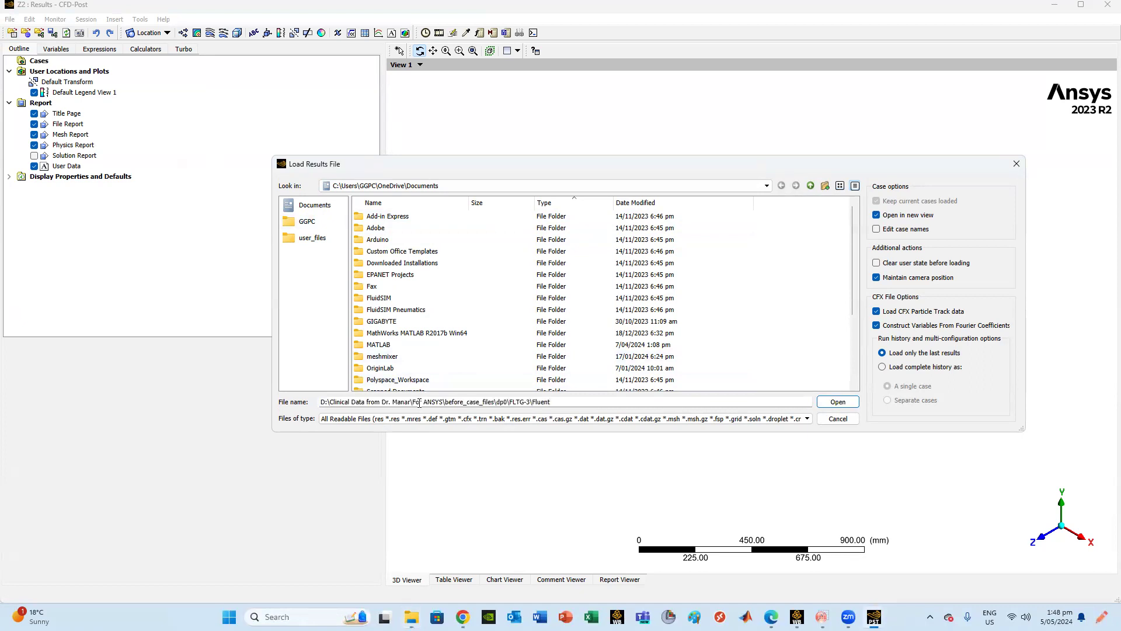
{"action": "key", "text": "Return"}
{"action": "scroll", "coordinate": [415, 276], "scroll_direction": "down", "scroll_amount": 16}
{"action": "scroll", "coordinate": [413, 299], "scroll_direction": "down", "scroll_amount": 9}
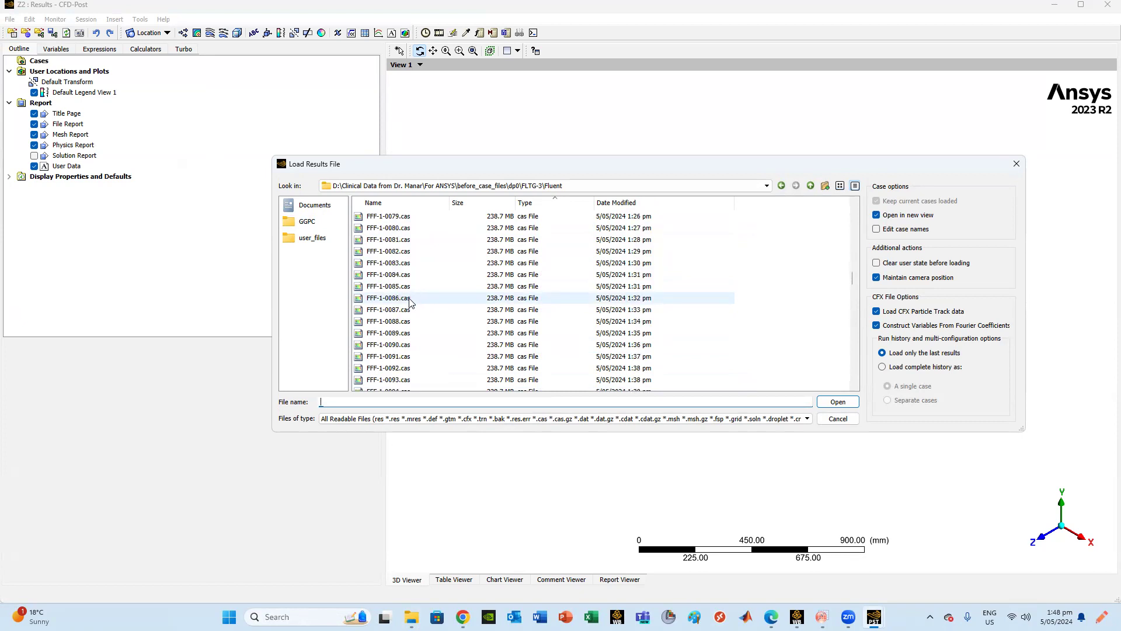
{"action": "scroll", "coordinate": [410, 309], "scroll_direction": "up", "scroll_amount": 6}
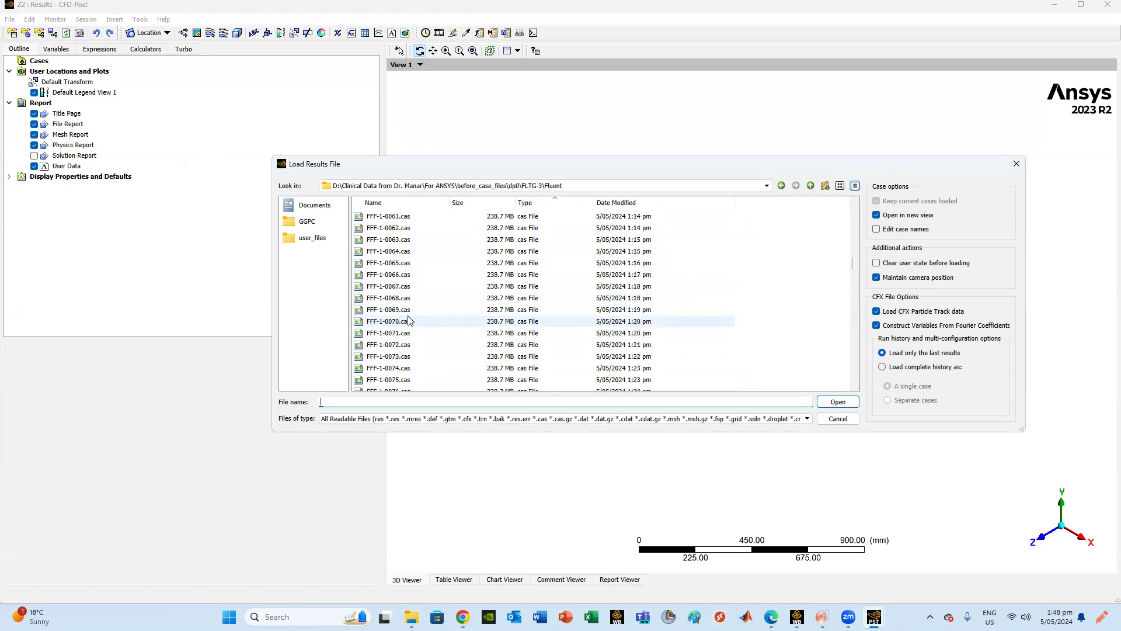
{"action": "scroll", "coordinate": [410, 318], "scroll_direction": "up", "scroll_amount": 20}
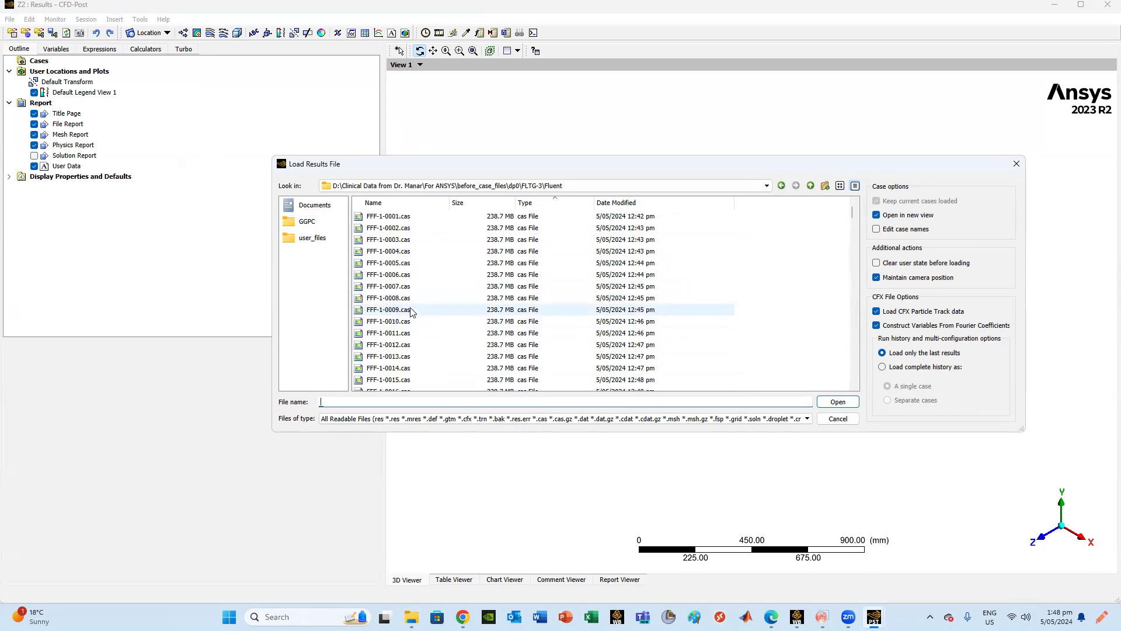
{"action": "left_click", "coordinate": [403, 217]}
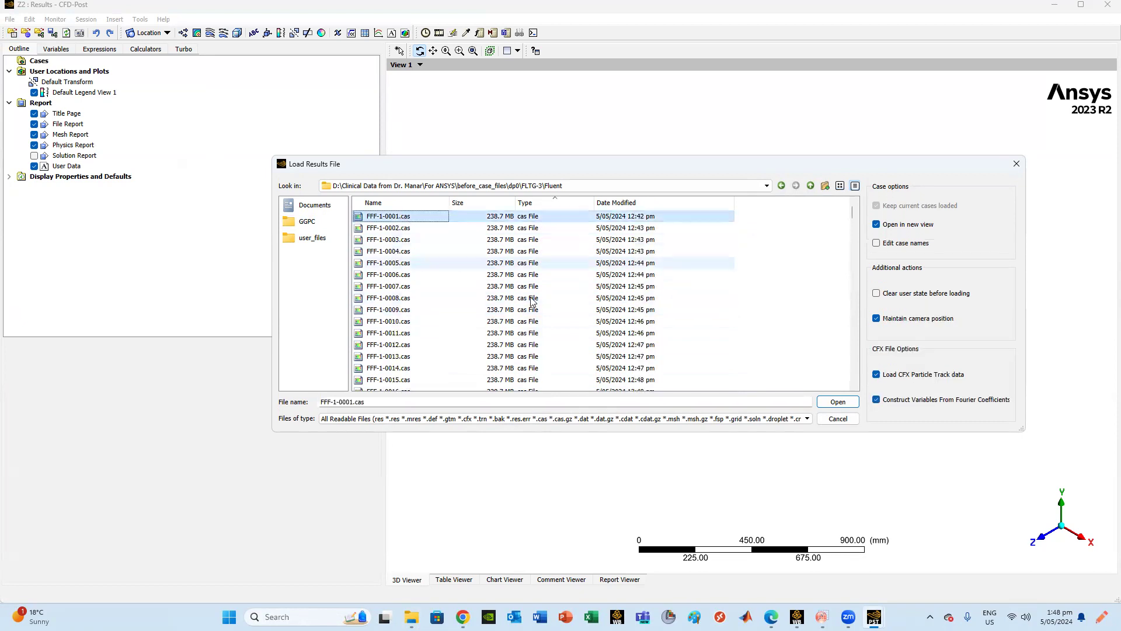
{"action": "left_click", "coordinate": [829, 403]}
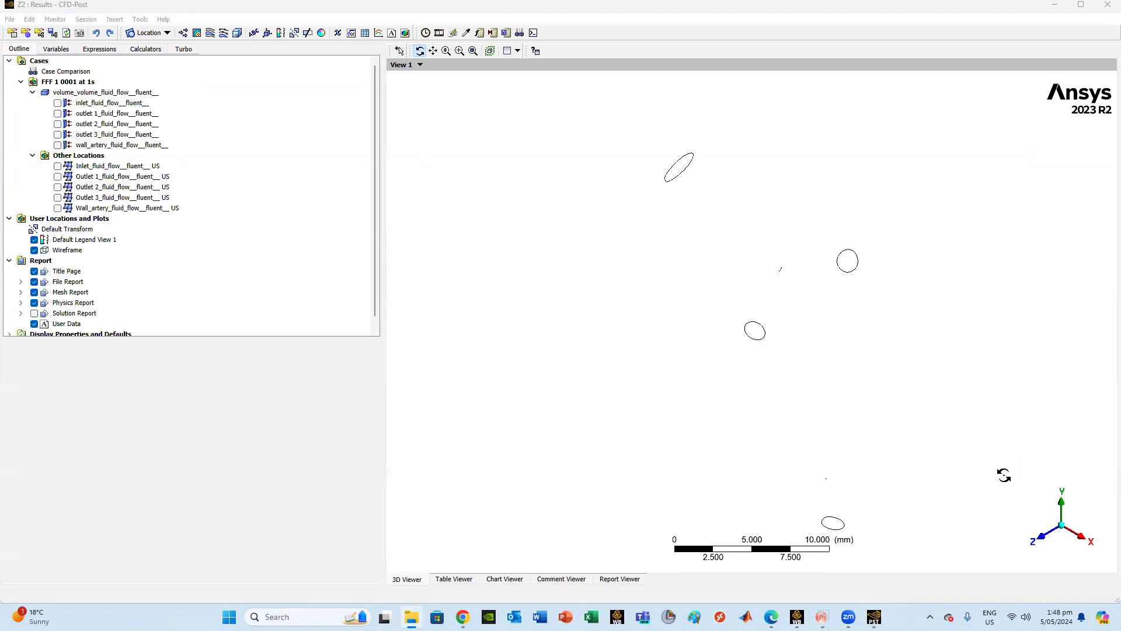
Review the available time steps of the loaded case in the Timestep Selector, then close it.
{"action": "left_click", "coordinate": [425, 32]}
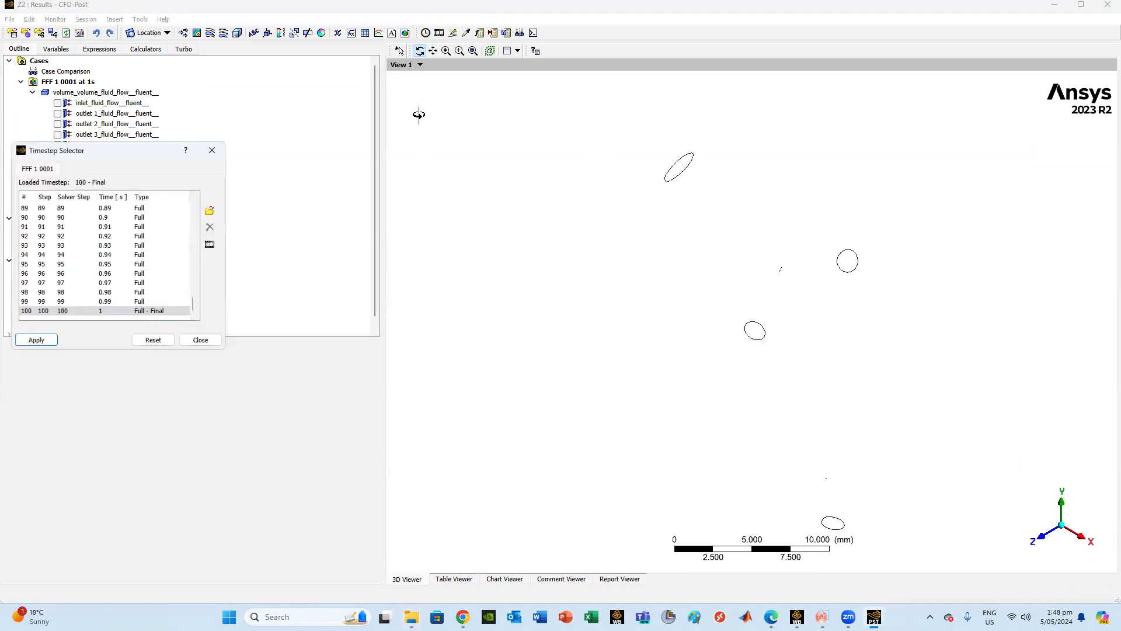
{"action": "scroll", "coordinate": [99, 242], "scroll_direction": "up", "scroll_amount": 15}
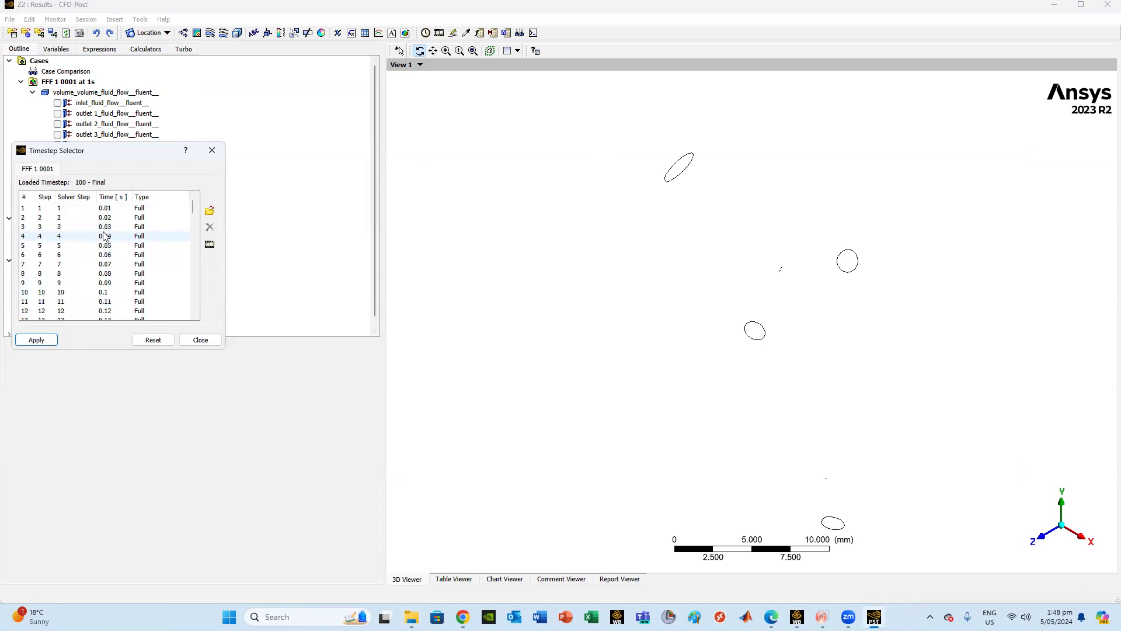
{"action": "scroll", "coordinate": [131, 222], "scroll_direction": "down", "scroll_amount": 8}
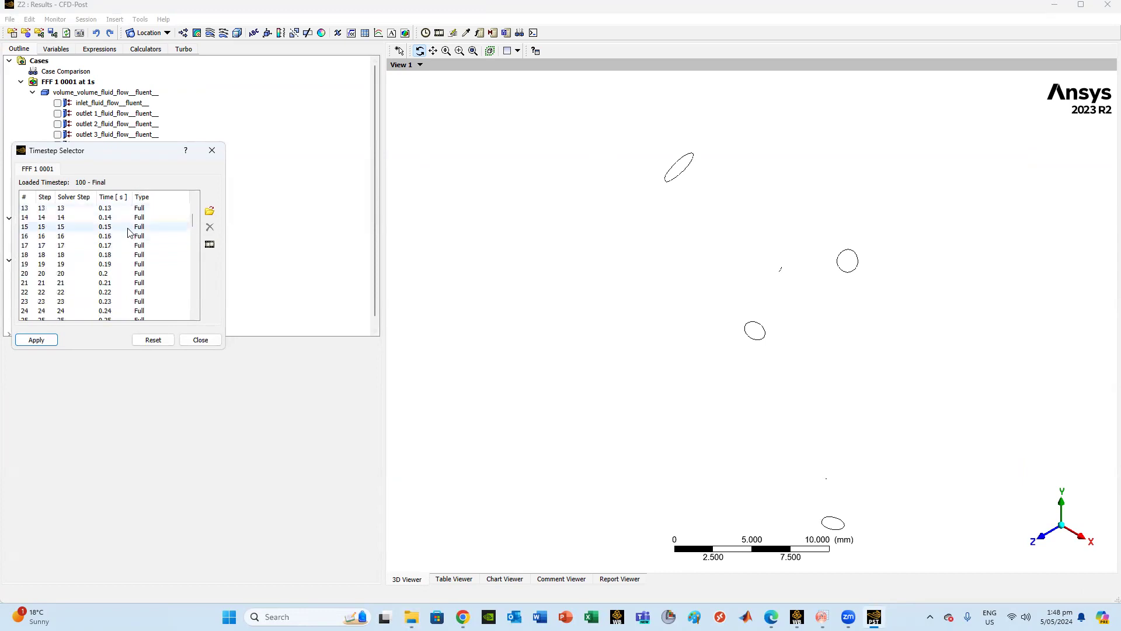
{"action": "left_click", "coordinate": [201, 339]}
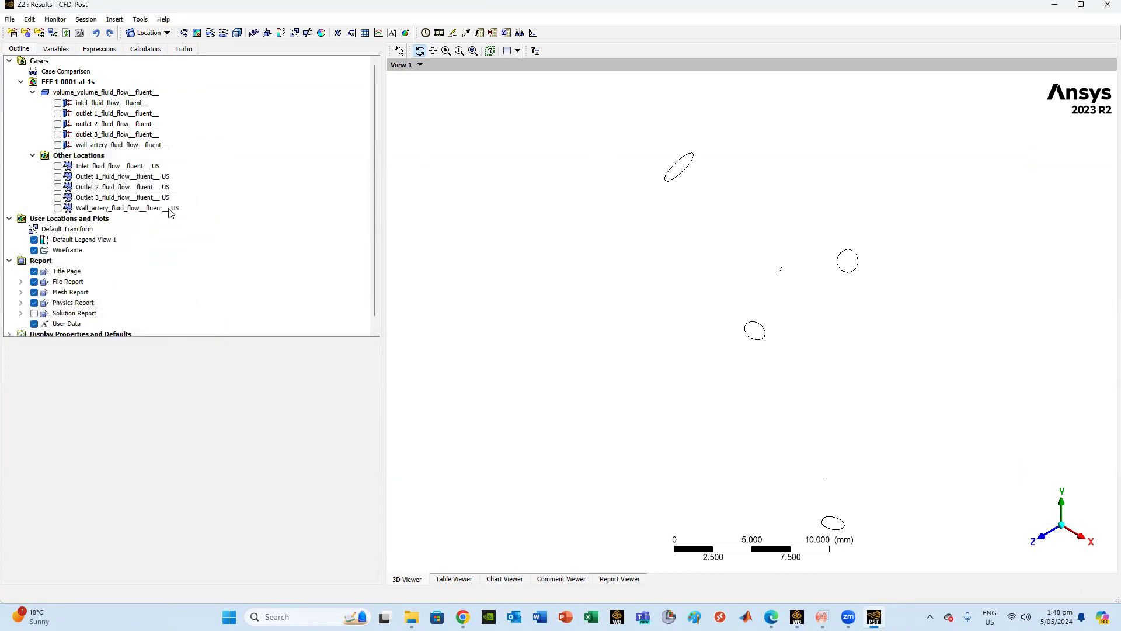
Display the wall_artery boundary of the fluid volume and set its transparency to 0.7.
{"action": "left_click", "coordinate": [57, 145]}
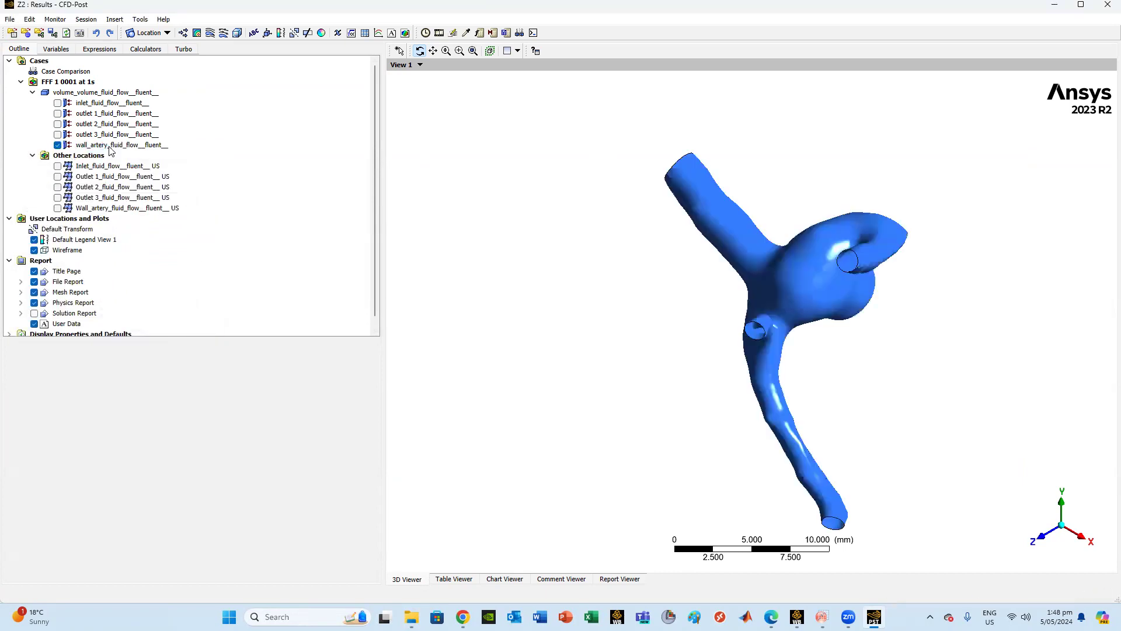
{"action": "left_click", "coordinate": [109, 146]}
{"action": "double_click", "coordinate": [109, 145]}
{"action": "left_click", "coordinate": [76, 392]}
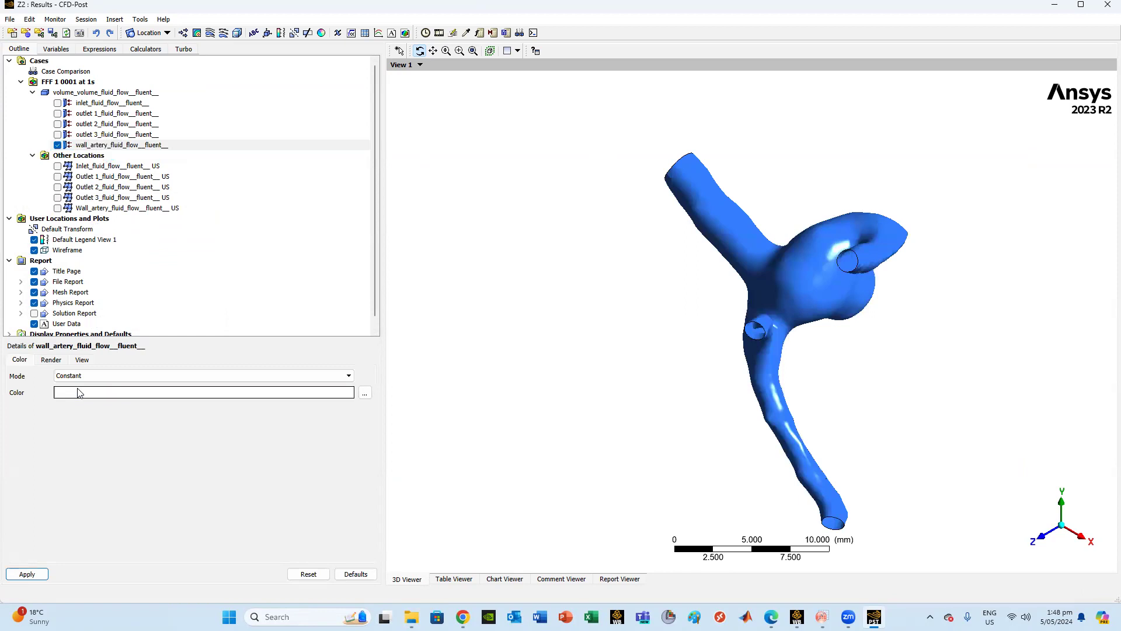
{"action": "left_click", "coordinate": [61, 361]}
{"action": "double_click", "coordinate": [70, 389]}
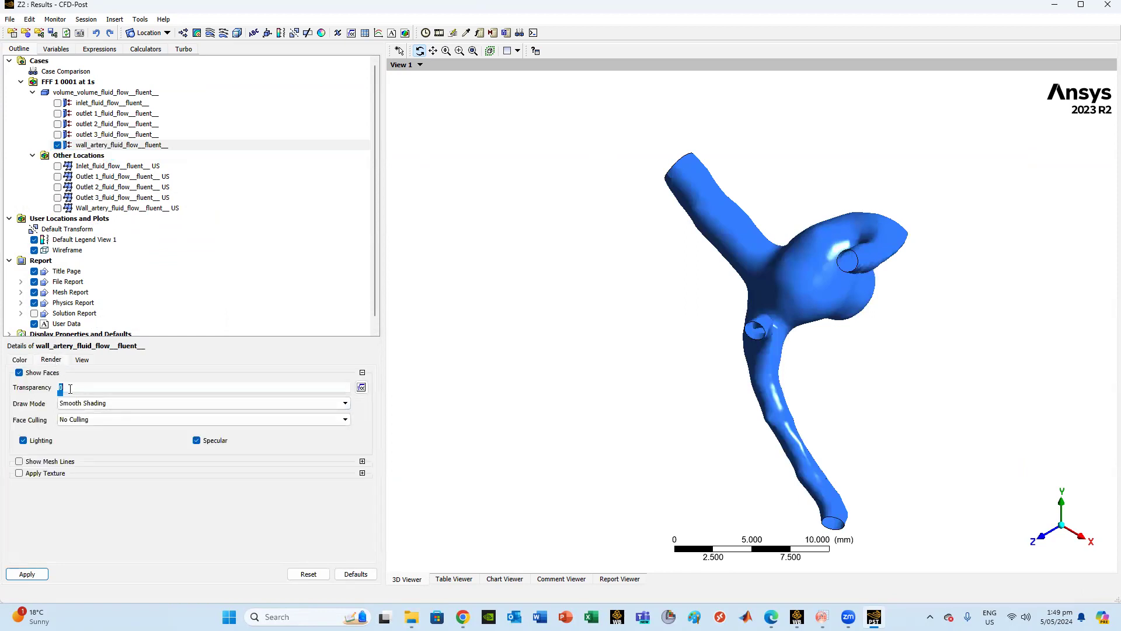
{"action": "type", "text": "0.7"}
{"action": "left_click", "coordinate": [27, 574]}
{"action": "left_click_drag", "start_coordinate": [711, 325], "coordinate": [696, 439]}
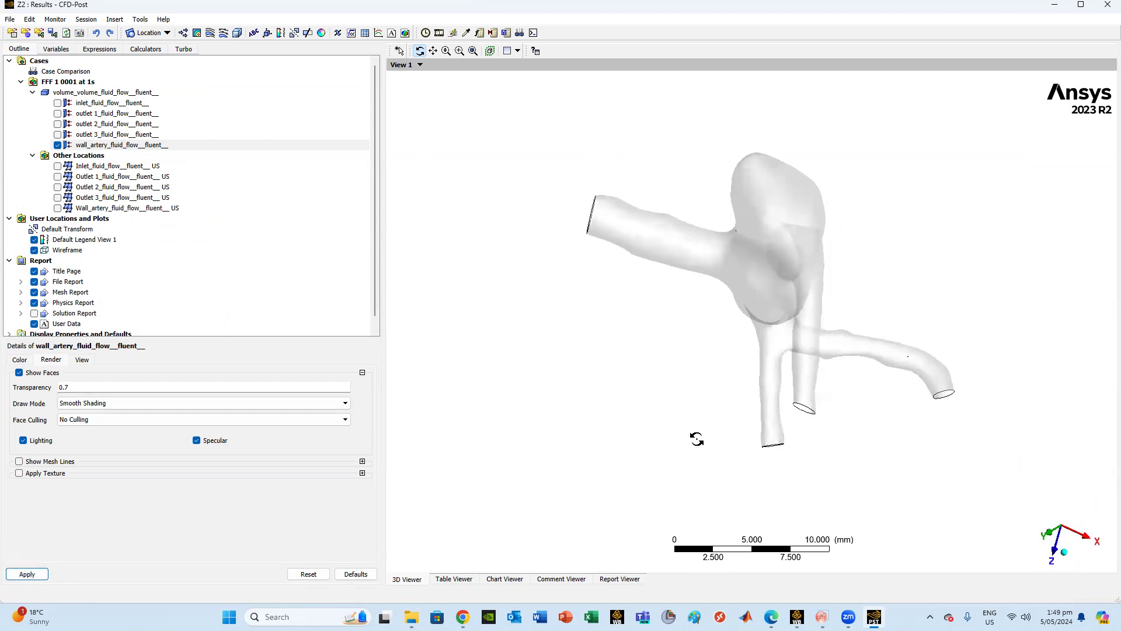
Create a slice plane through all domains with the XY Plane method at Z = -100 mm.
{"action": "left_click", "coordinate": [167, 33]}
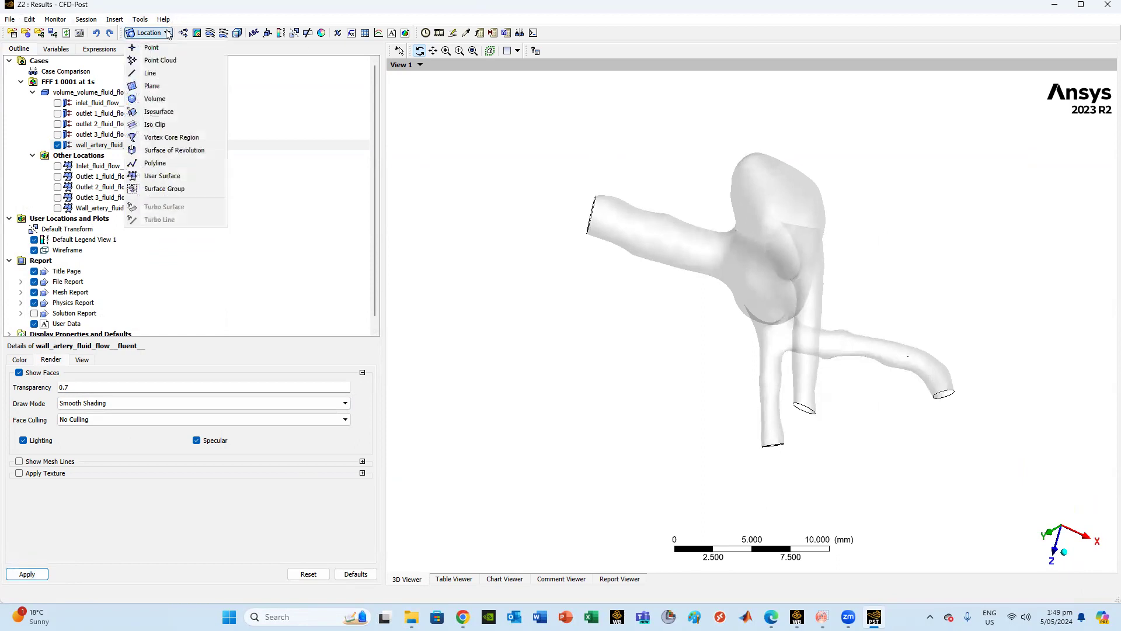
{"action": "left_click", "coordinate": [152, 86]}
{"action": "left_click", "coordinate": [193, 131]}
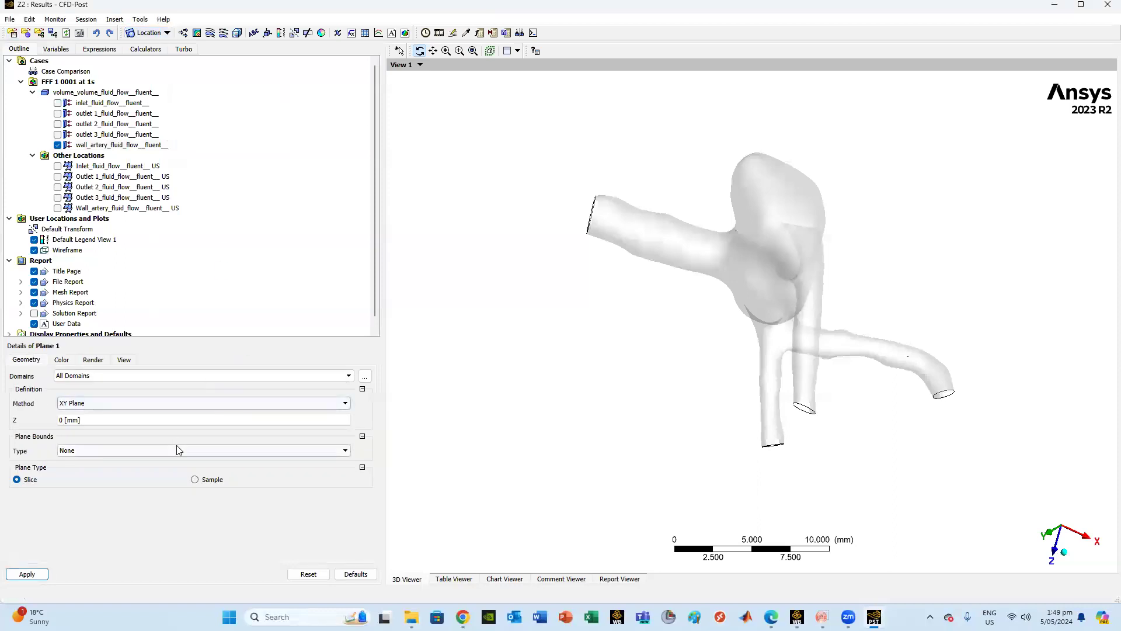
{"action": "left_click", "coordinate": [168, 421]}
{"action": "left_click_drag", "start_coordinate": [313, 427], "coordinate": [69, 419]}
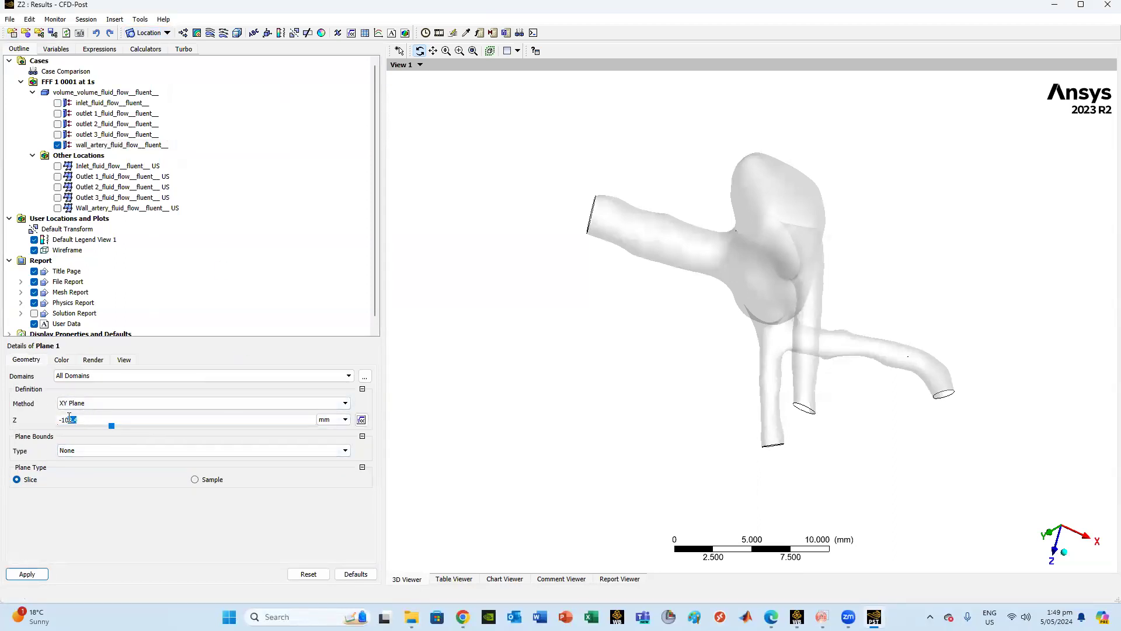
{"action": "type", "text": "000"}
{"action": "key", "text": "BackSpace"}
{"action": "key", "text": "BackSpace"}
{"action": "key", "text": "BackSpace"}
{"action": "type", "text": "00"}
{"action": "left_click", "coordinate": [27, 574]}
{"action": "left_click_drag", "start_coordinate": [613, 403], "coordinate": [664, 462]}
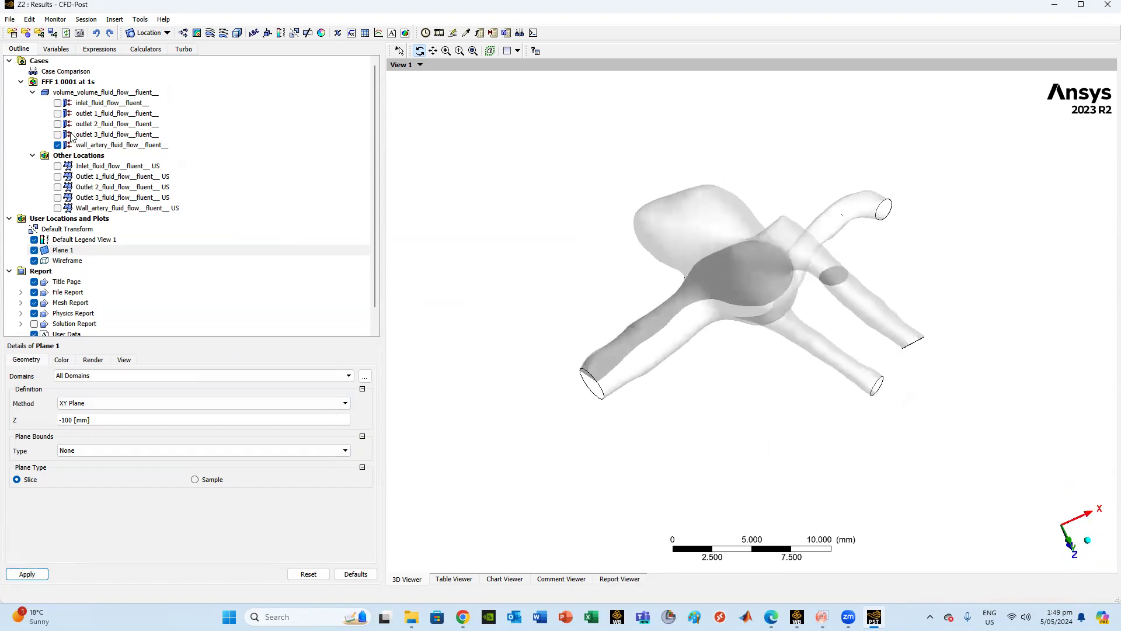
Try moving the XY plane to Z = -110 mm.
{"action": "left_click", "coordinate": [60, 103]}
{"action": "left_click", "coordinate": [60, 103]}
{"action": "left_click_drag", "start_coordinate": [789, 385], "coordinate": [738, 401]}
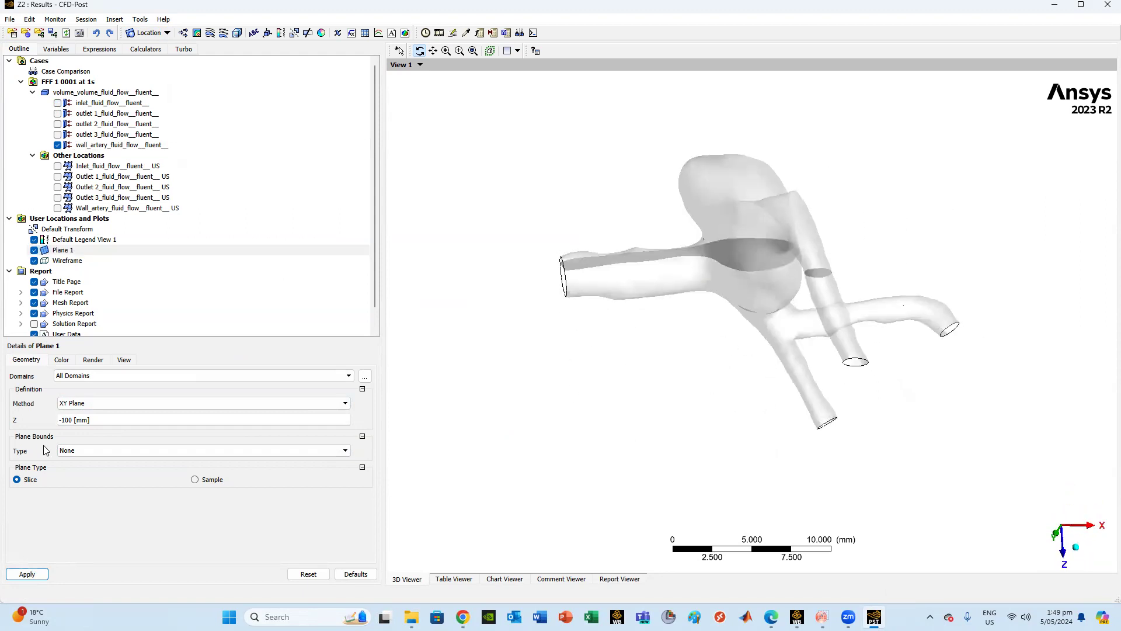
{"action": "left_click", "coordinate": [96, 421]}
{"action": "left_click_drag", "start_coordinate": [96, 422], "coordinate": [65, 423]}
{"action": "key", "text": "BackSpace"}
{"action": "type", "text": "10"}
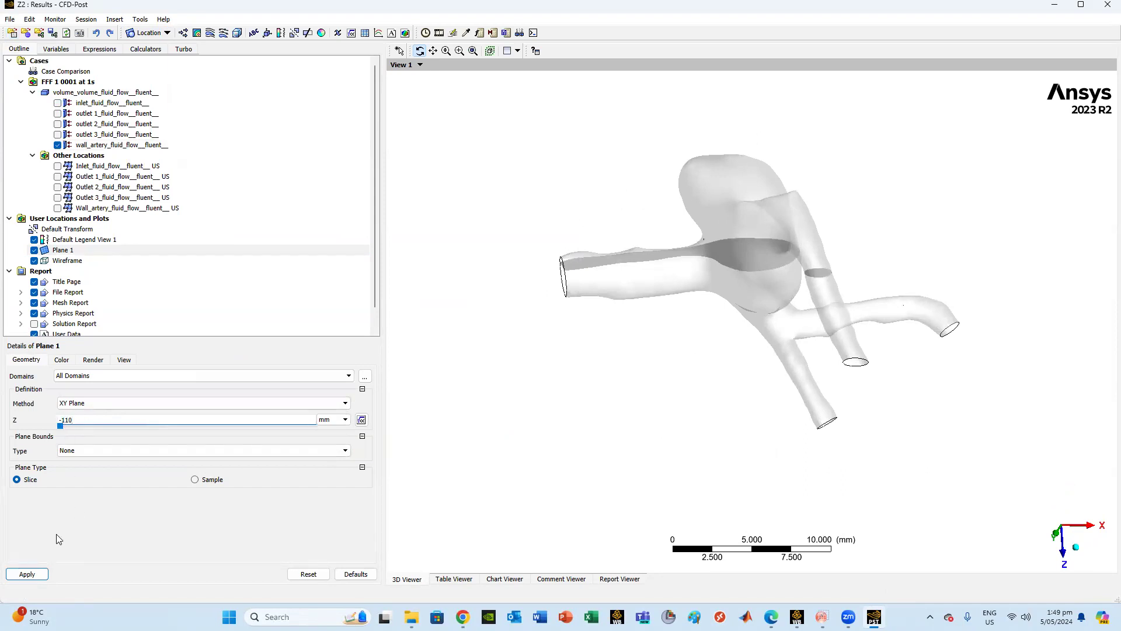
{"action": "left_click", "coordinate": [37, 574]}
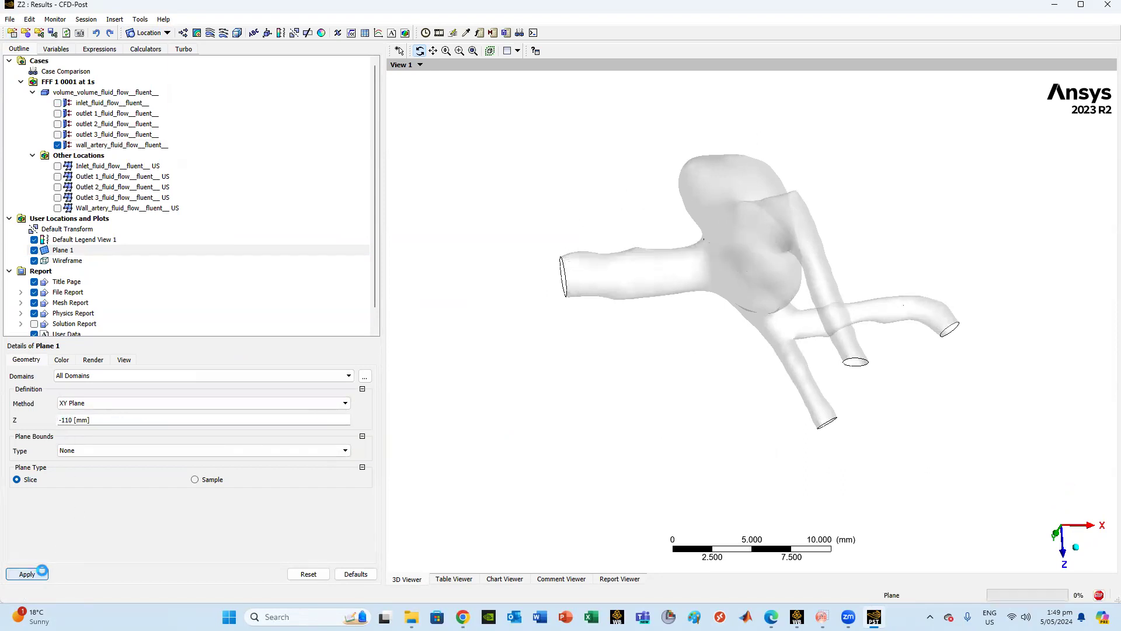
Try the XY plane at Z = -90 mm and return it to Z = -100 mm.
{"action": "left_click", "coordinate": [94, 420]}
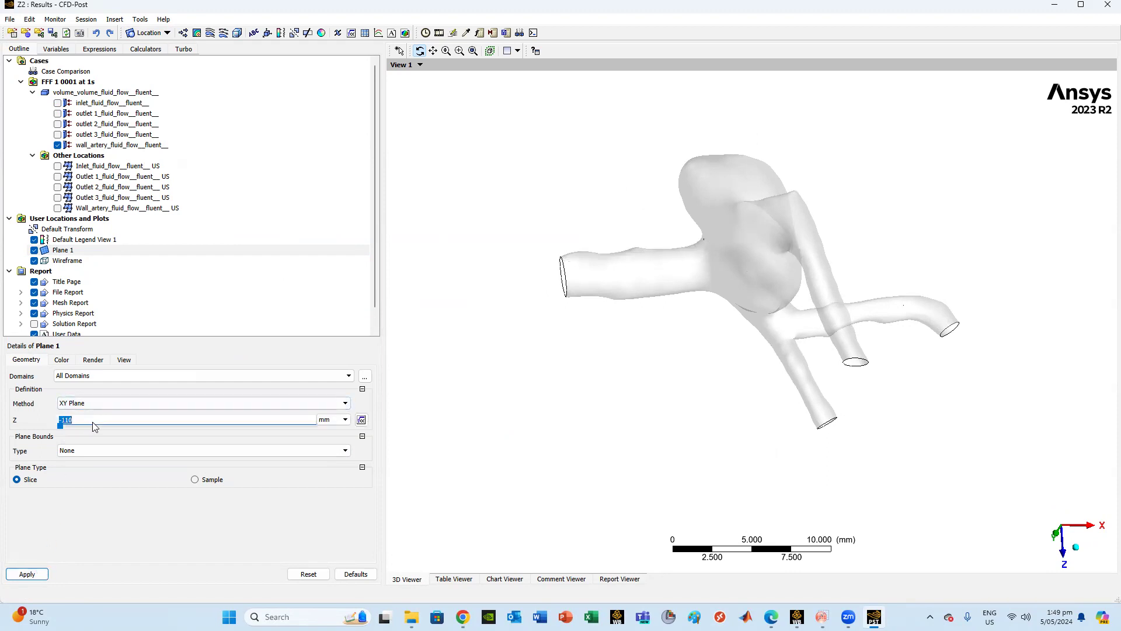
{"action": "type", "text": "-90"}
{"action": "left_click", "coordinate": [32, 574]}
{"action": "left_click_drag", "start_coordinate": [653, 429], "coordinate": [699, 438]}
{"action": "left_click", "coordinate": [112, 420]}
{"action": "type", "text": "-100"}
{"action": "left_click", "coordinate": [27, 574]}
Try moving the XY plane to Z = -102 mm.
{"action": "left_click", "coordinate": [76, 420]}
{"action": "left_click", "coordinate": [79, 419]}
{"action": "key", "text": "BackSpace"}
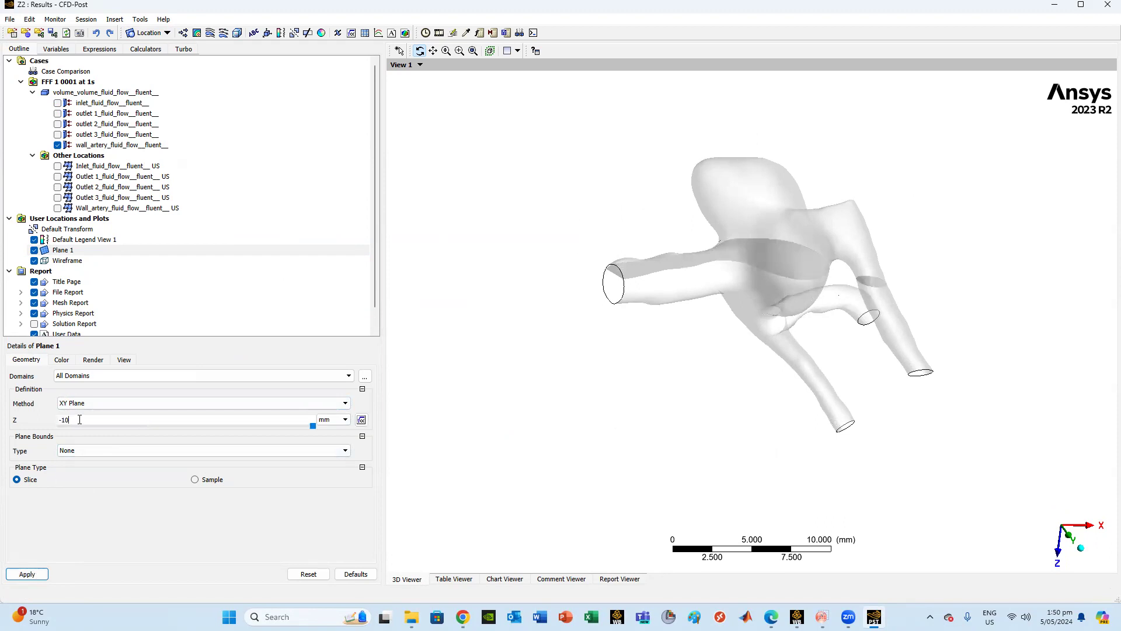
{"action": "type", "text": "2"}
{"action": "left_click", "coordinate": [28, 574]}
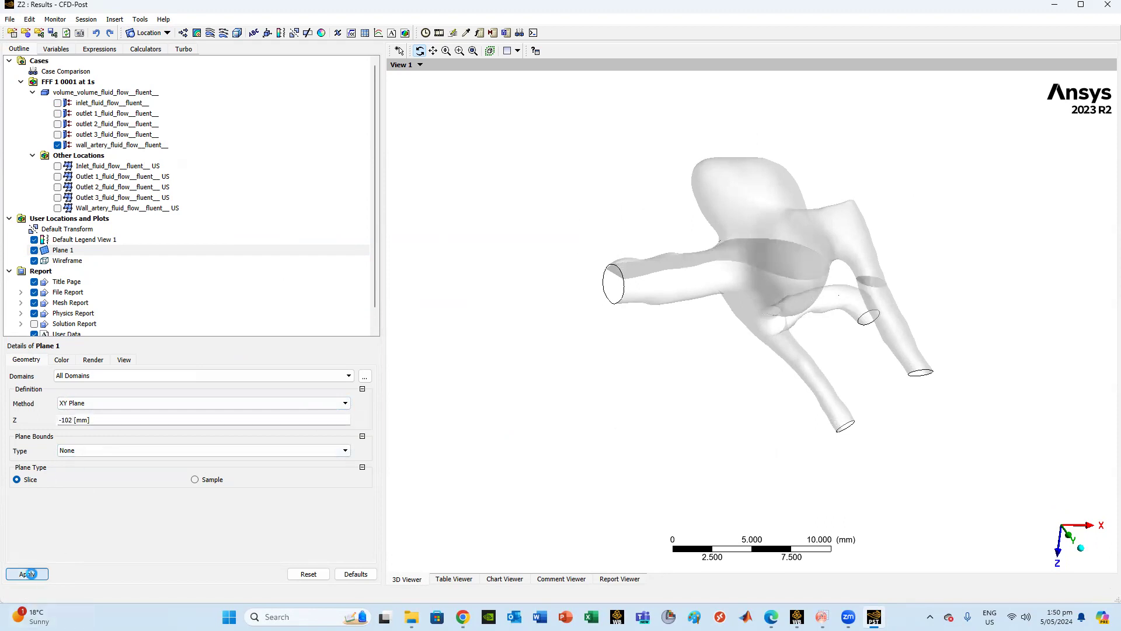
Try moving the XY plane to about Z = -104.96 mm.
{"action": "left_click", "coordinate": [107, 420]}
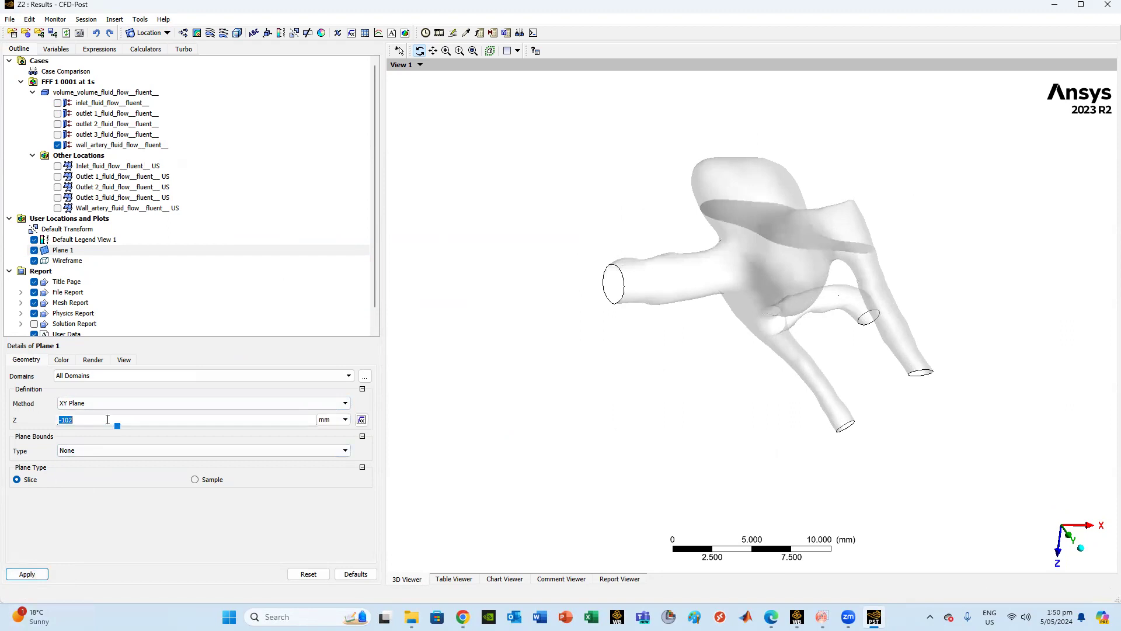
{"action": "left_click_drag", "start_coordinate": [118, 425], "coordinate": [312, 421]}
{"action": "left_click_drag", "start_coordinate": [104, 434], "coordinate": [56, 435]}
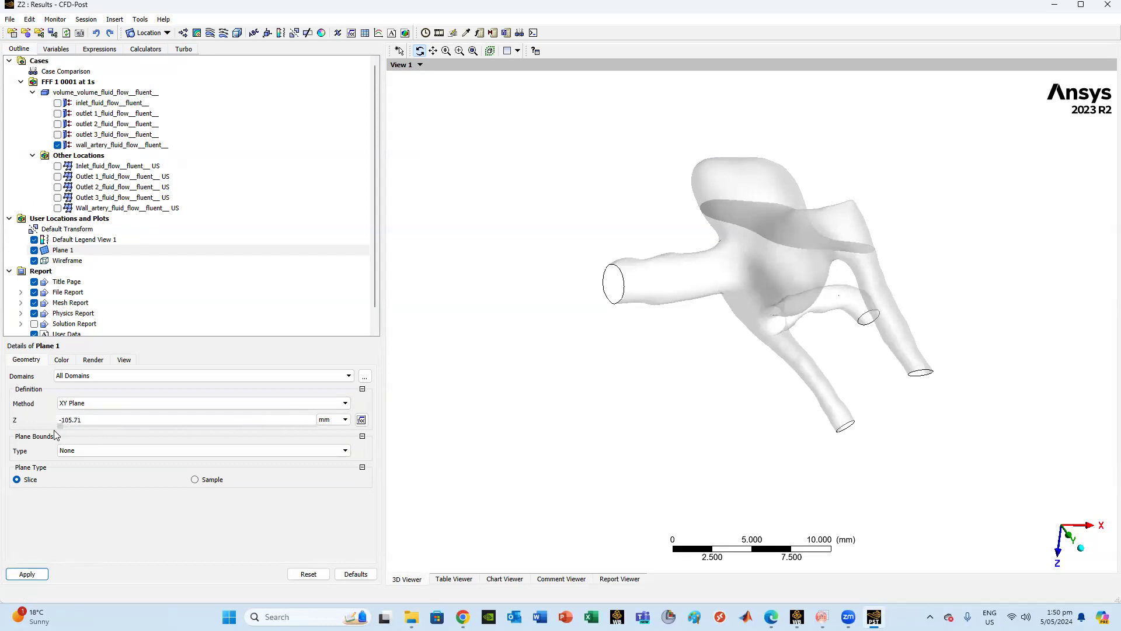
{"action": "left_click", "coordinate": [27, 574]}
Set the XY plane's Z position to -99 mm so it cuts through the inlet branch and the bulge.
{"action": "left_click", "coordinate": [90, 425]}
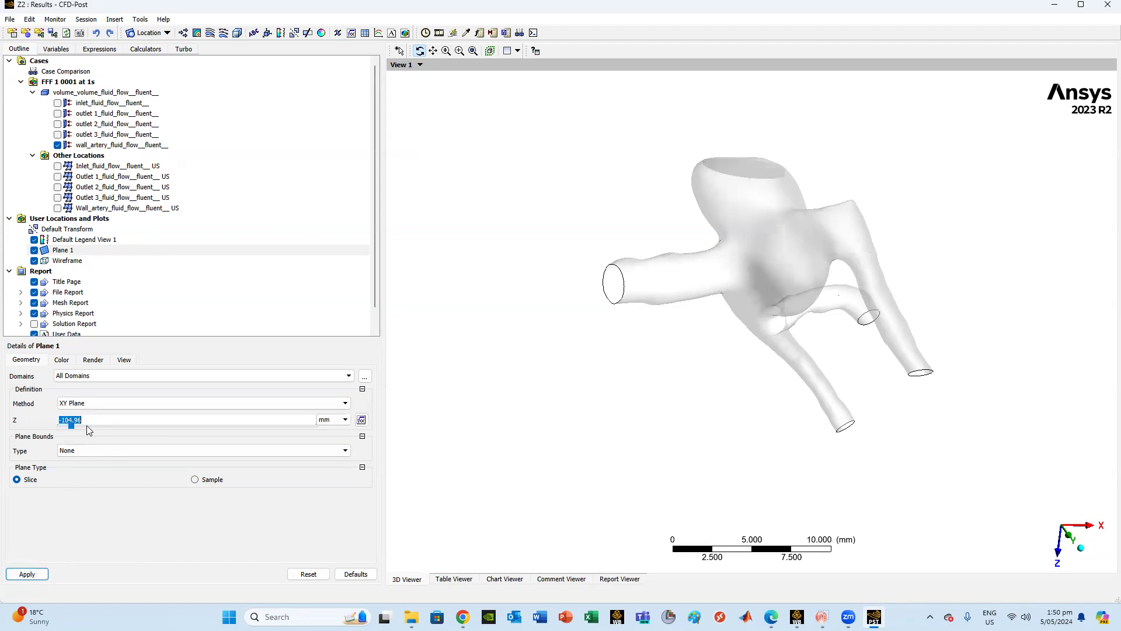
{"action": "left_click_drag", "start_coordinate": [87, 425], "coordinate": [87, 432]}
{"action": "left_click", "coordinate": [98, 431]}
{"action": "left_click_drag", "start_coordinate": [85, 419], "coordinate": [74, 420]}
{"action": "type", "text": "99"}
{"action": "left_click", "coordinate": [43, 578]}
{"action": "left_click_drag", "start_coordinate": [644, 413], "coordinate": [593, 421]}
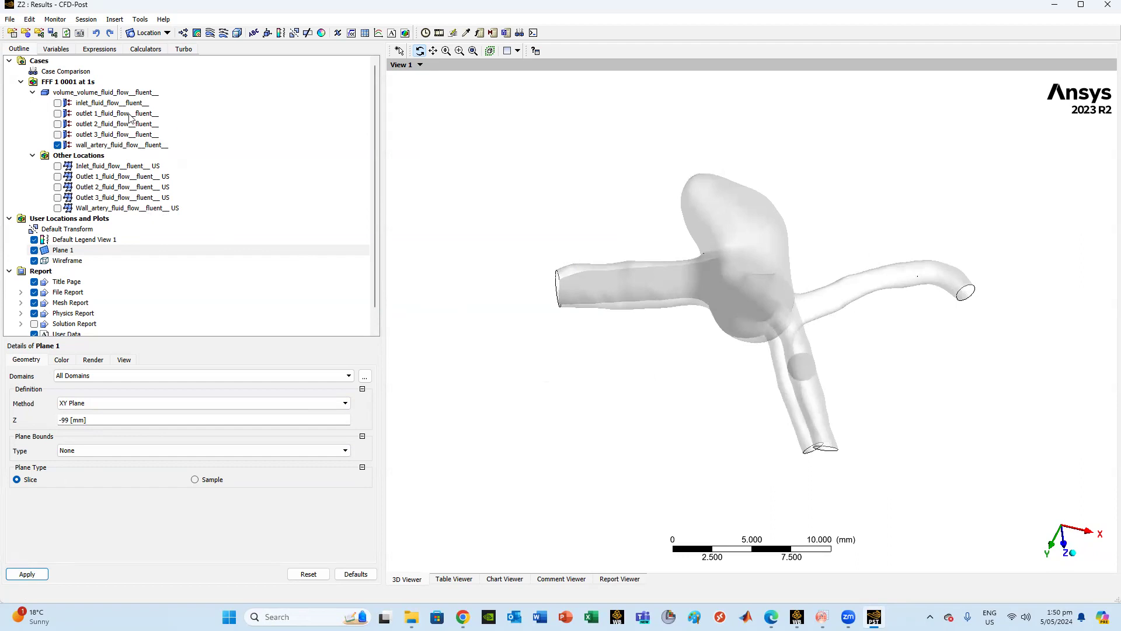
Hide the artery wall boundary and face the slice plane by viewing it along the Z axis.
{"action": "left_click", "coordinate": [58, 145]}
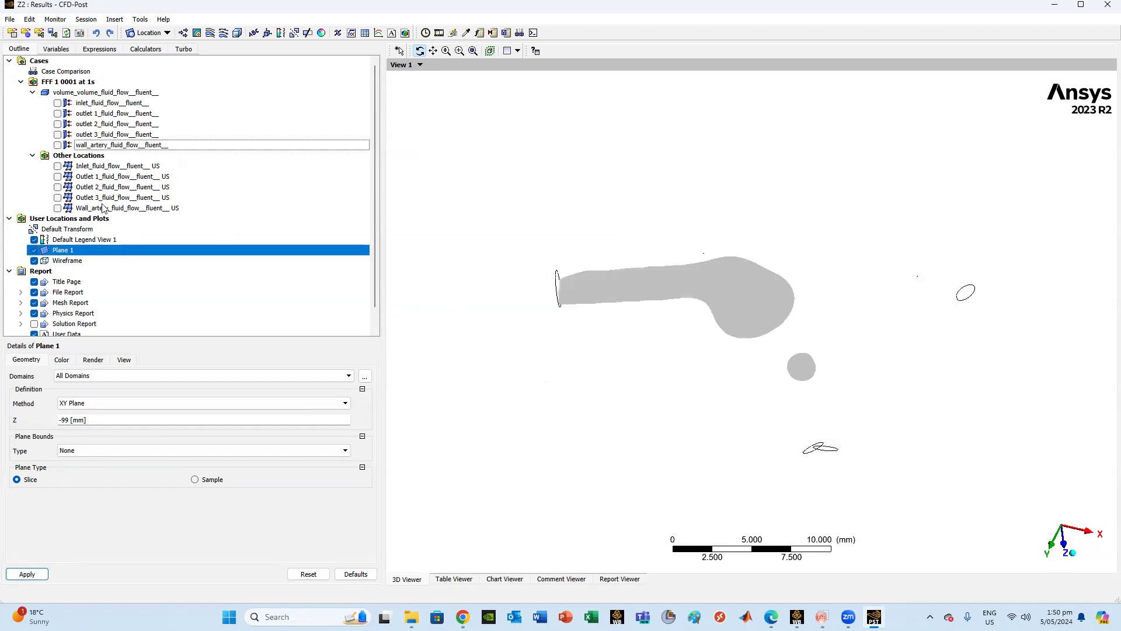
{"action": "left_click", "coordinate": [1086, 537]}
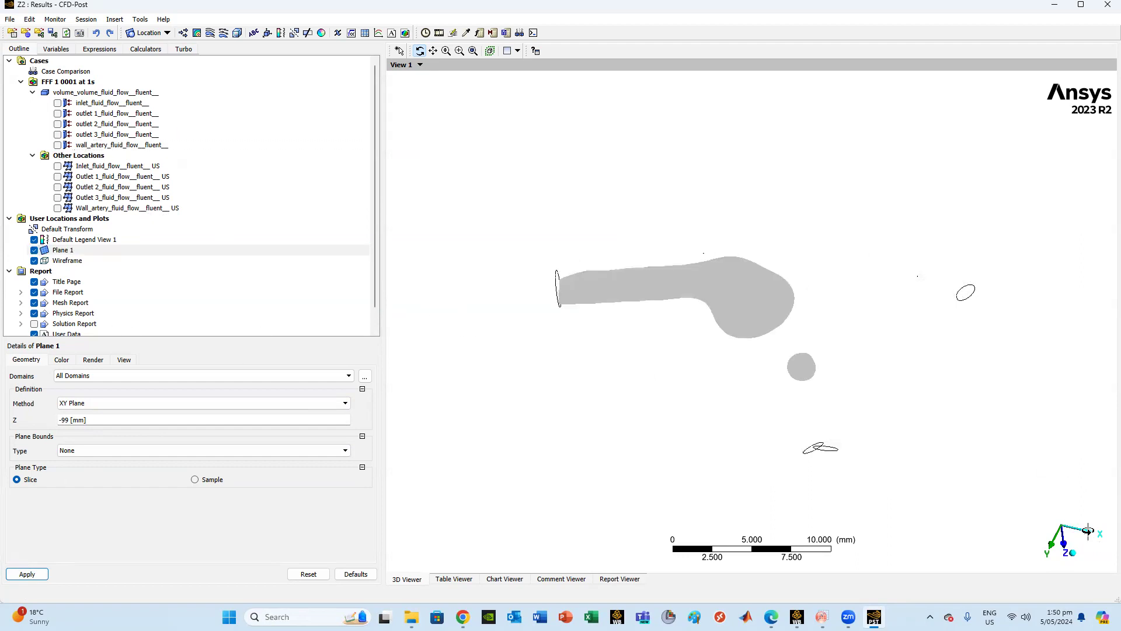
{"action": "left_click", "coordinate": [1031, 527]}
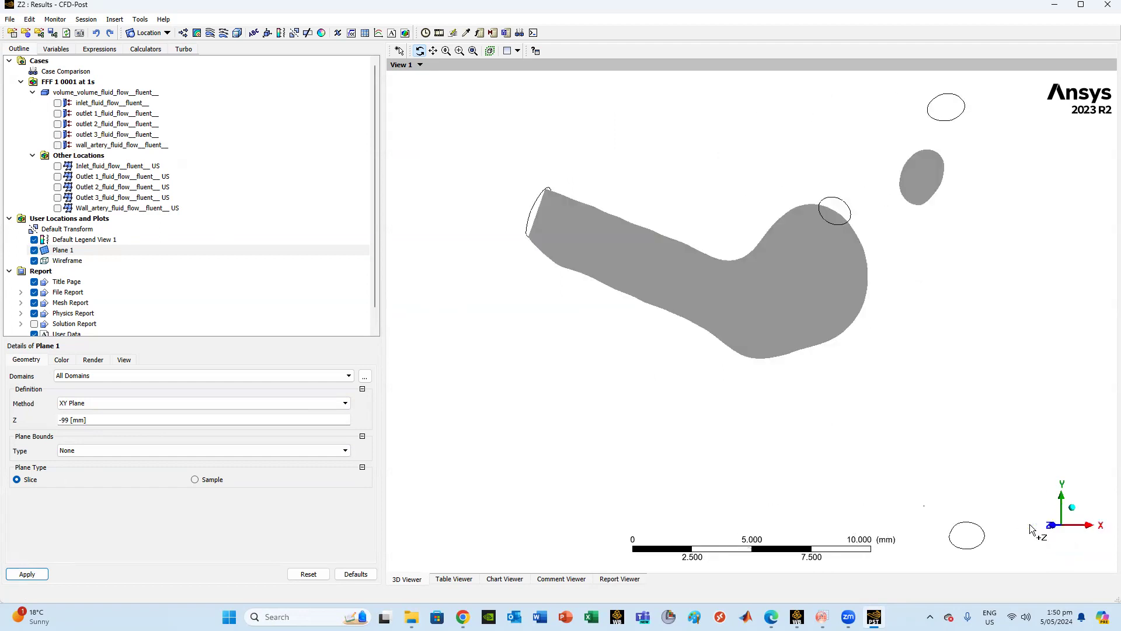
Create a point on the plane inside the artery bulge, at about (30.62, -226.18, -99.00).
{"action": "left_click", "coordinate": [146, 35]}
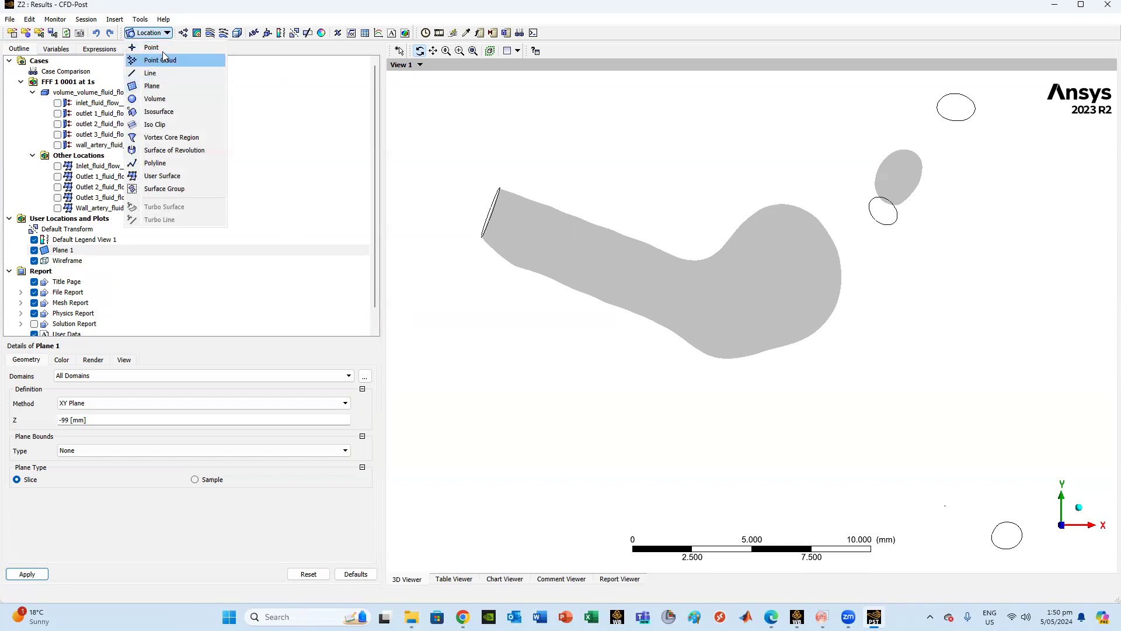
{"action": "left_click", "coordinate": [152, 48]}
{"action": "left_click", "coordinate": [195, 95]}
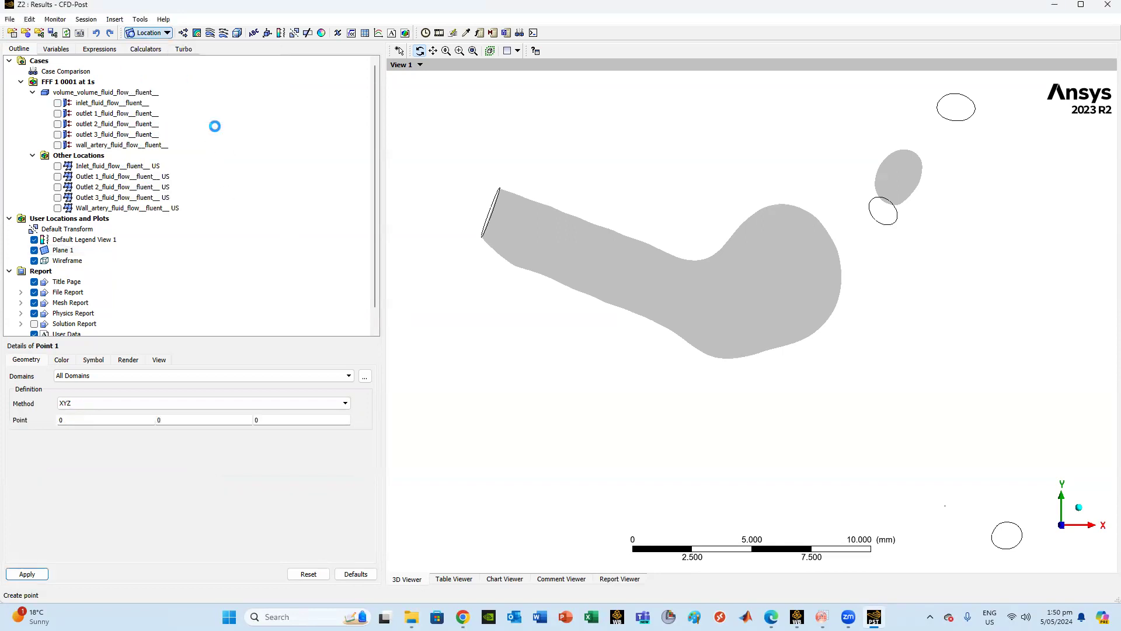
{"action": "left_click", "coordinate": [768, 280]}
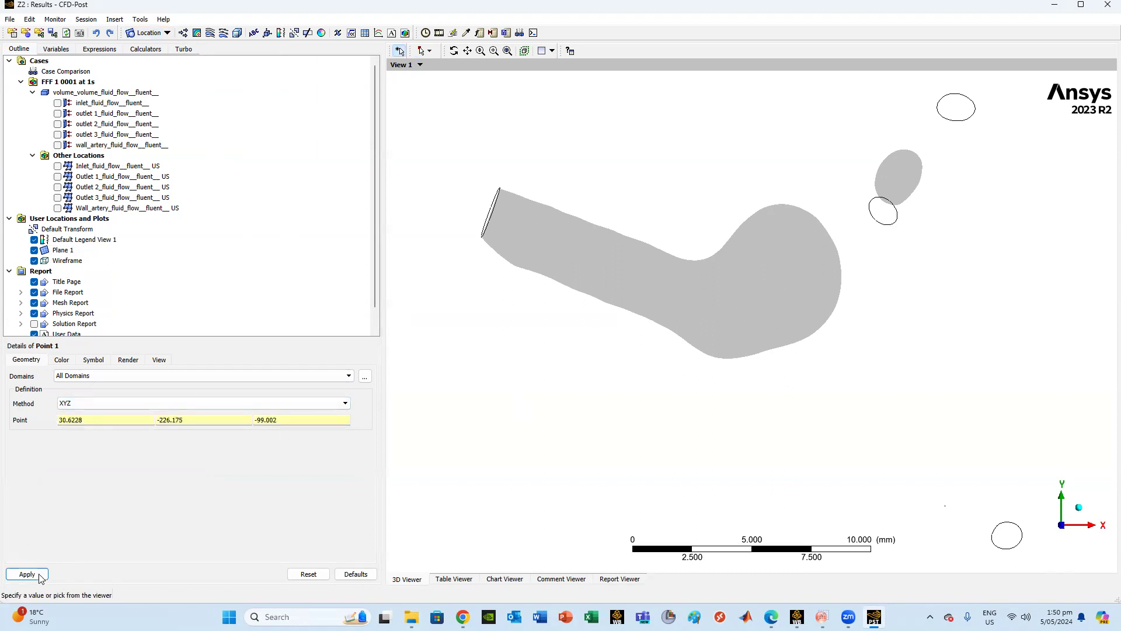
{"action": "left_click", "coordinate": [26, 574]}
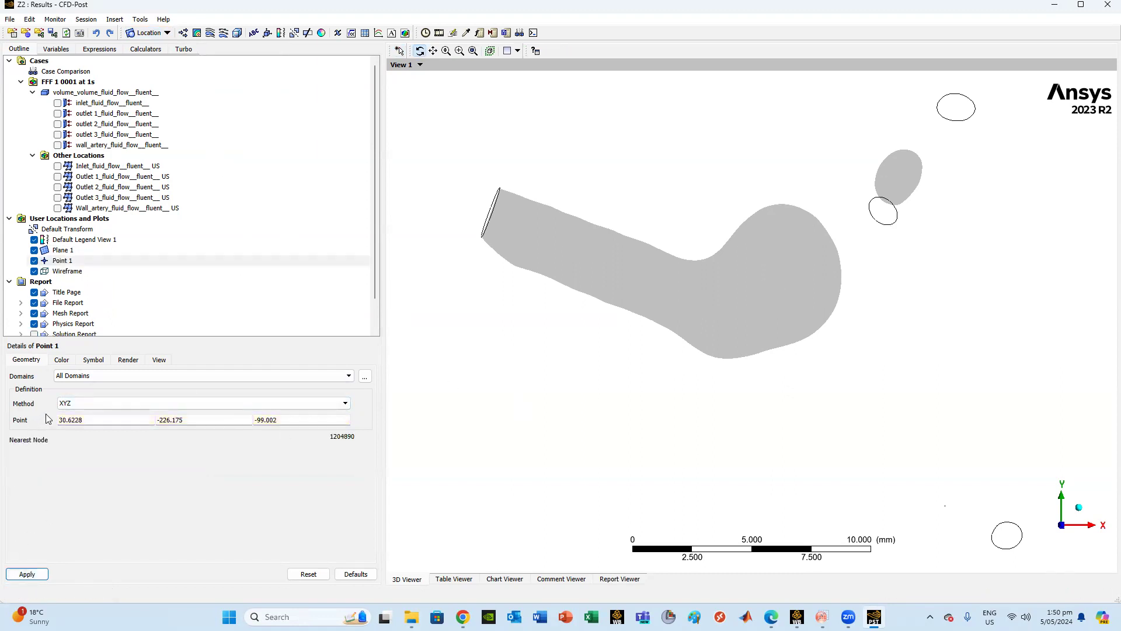
Create a second point inside the small separate cross-section of the plane, at about (36.20, -221.67, -99.00).
{"action": "left_click", "coordinate": [162, 34]}
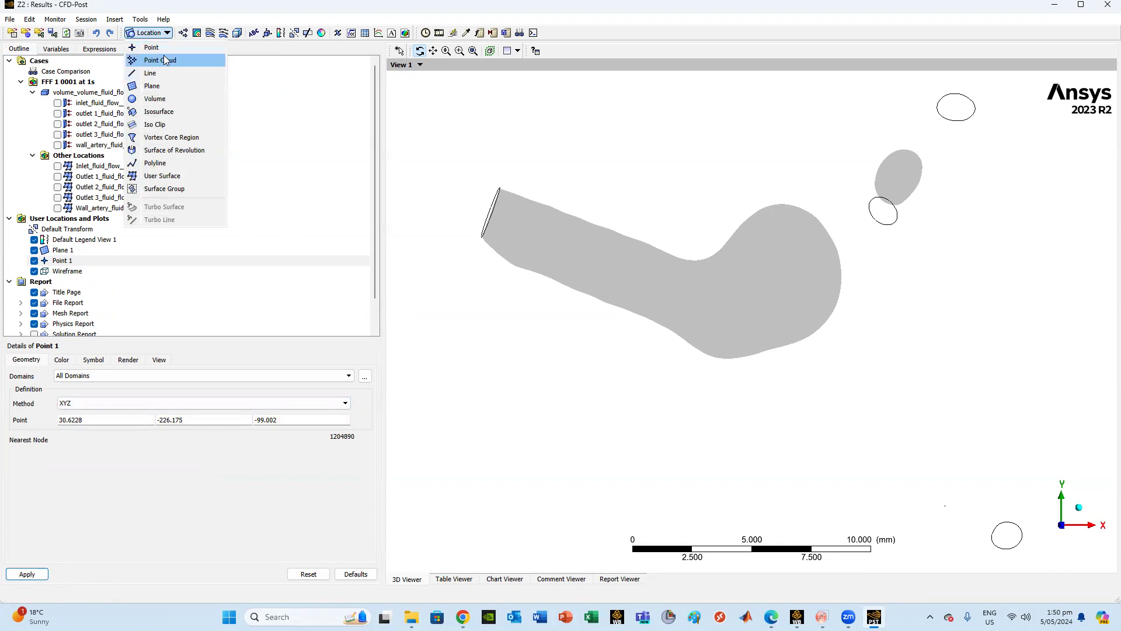
{"action": "left_click", "coordinate": [153, 48]}
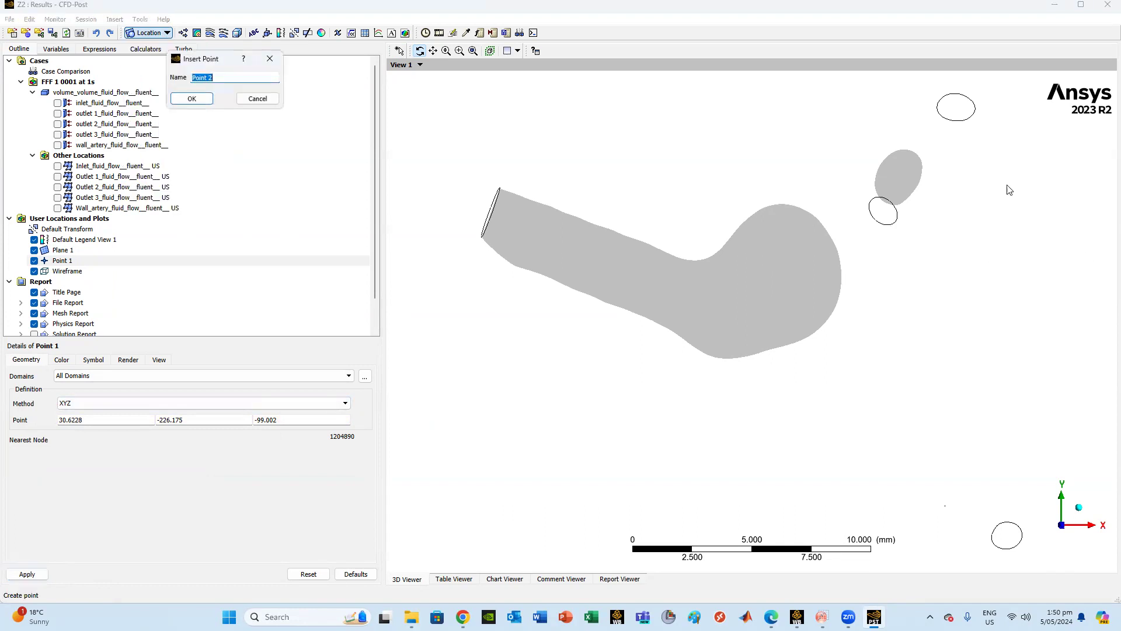
{"action": "left_click", "coordinate": [191, 99]}
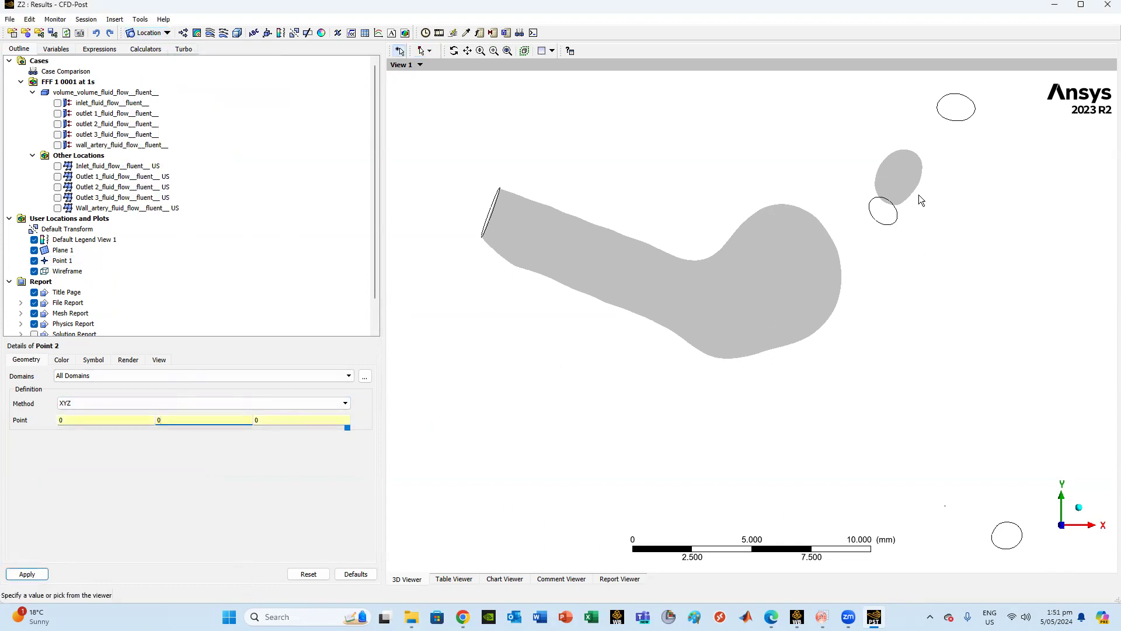
{"action": "left_click", "coordinate": [901, 173]}
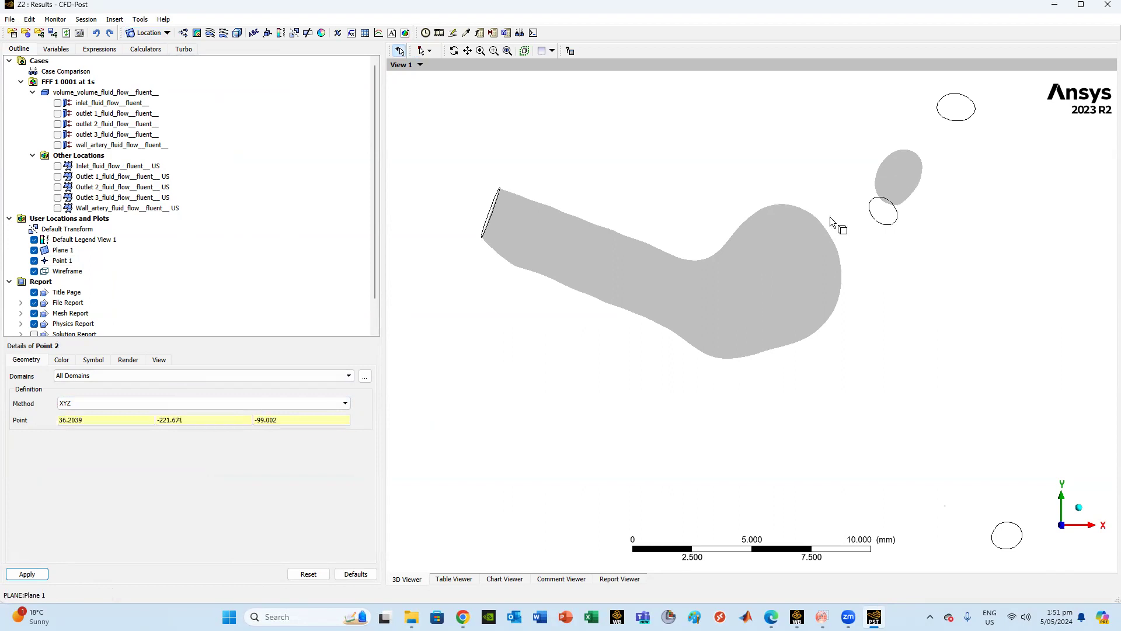
{"action": "left_click", "coordinate": [26, 574]}
Create a third point on the plane in the inlet branch, at about (23.65, -225.34, -99.00), and check all three points.
{"action": "left_click", "coordinate": [167, 32]}
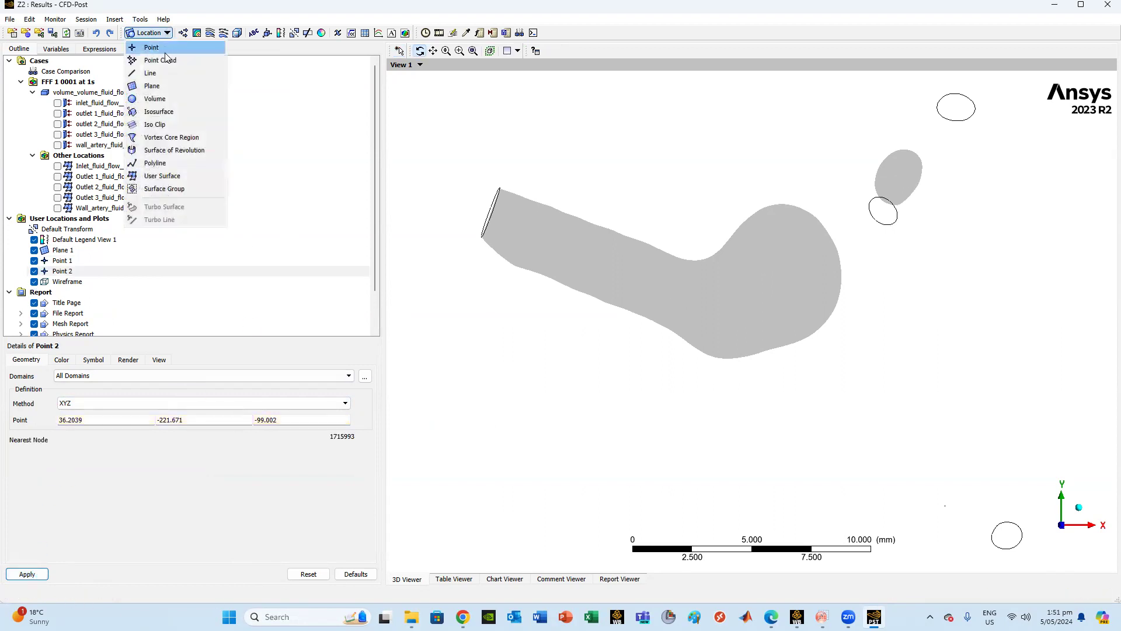
{"action": "left_click", "coordinate": [158, 48]}
{"action": "left_click", "coordinate": [197, 95]}
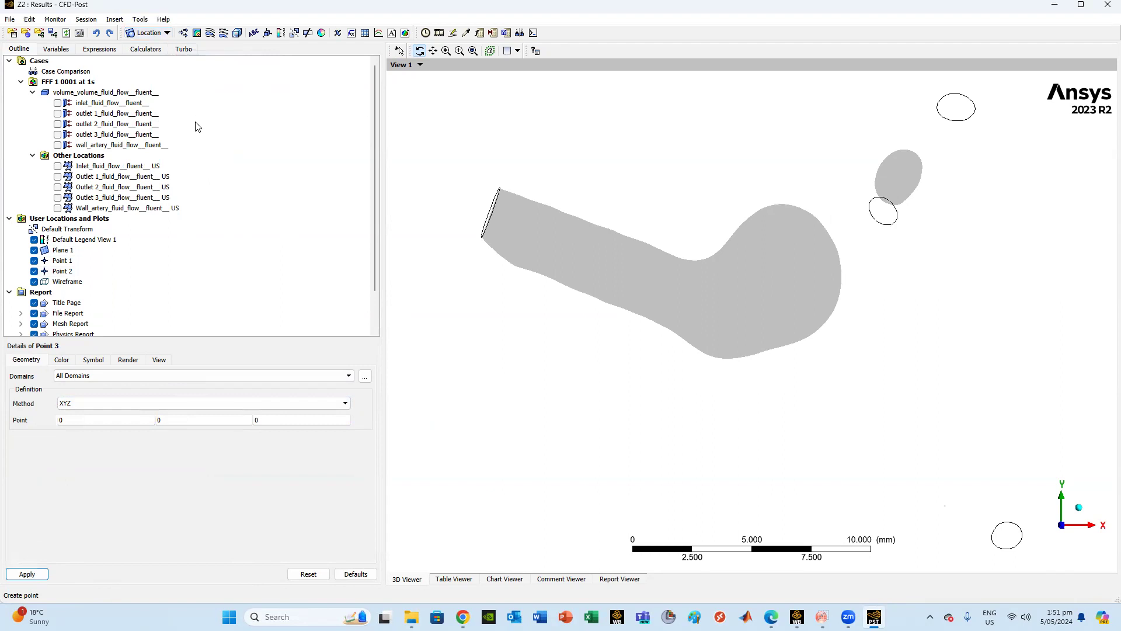
{"action": "left_click", "coordinate": [197, 421]}
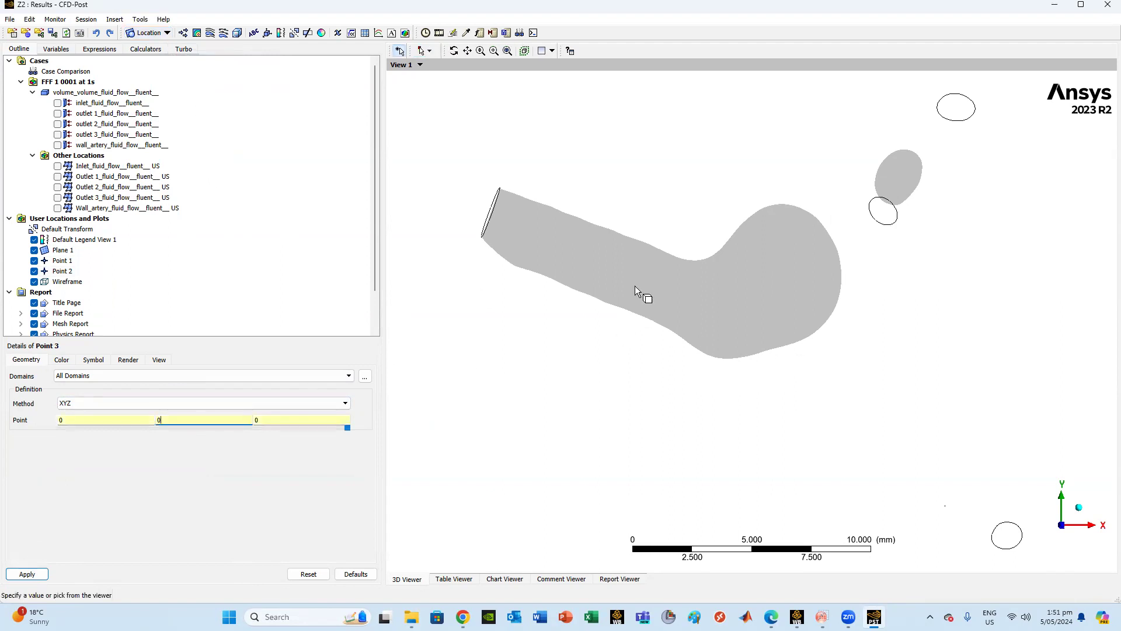
{"action": "left_click", "coordinate": [602, 258]}
{"action": "left_click", "coordinate": [27, 574]}
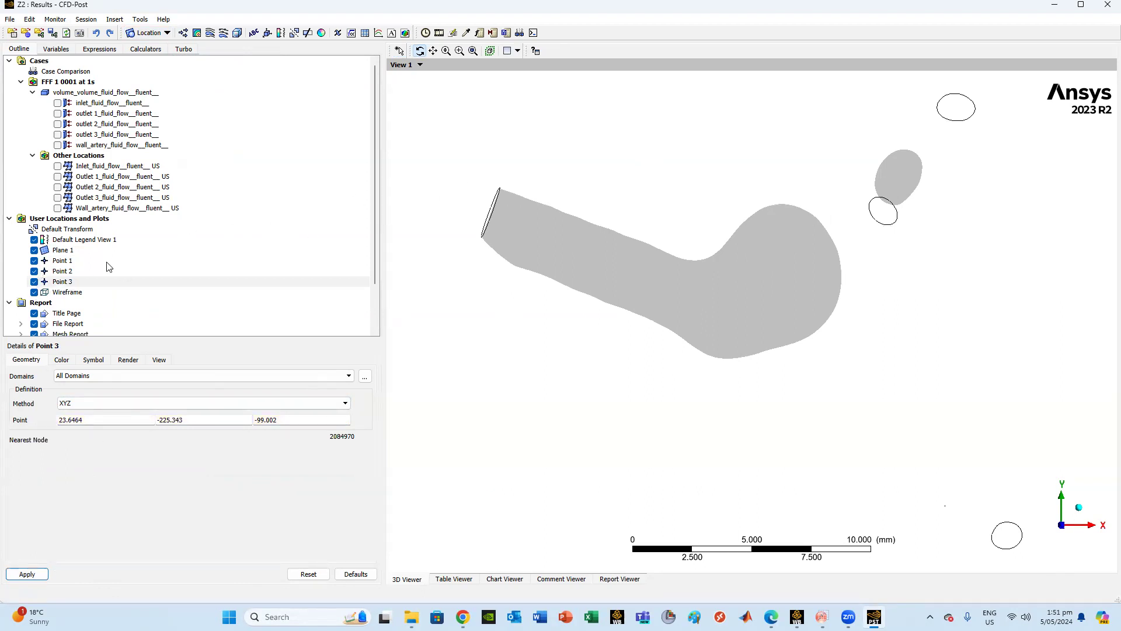
{"action": "left_click_drag", "start_coordinate": [622, 307], "coordinate": [663, 318]}
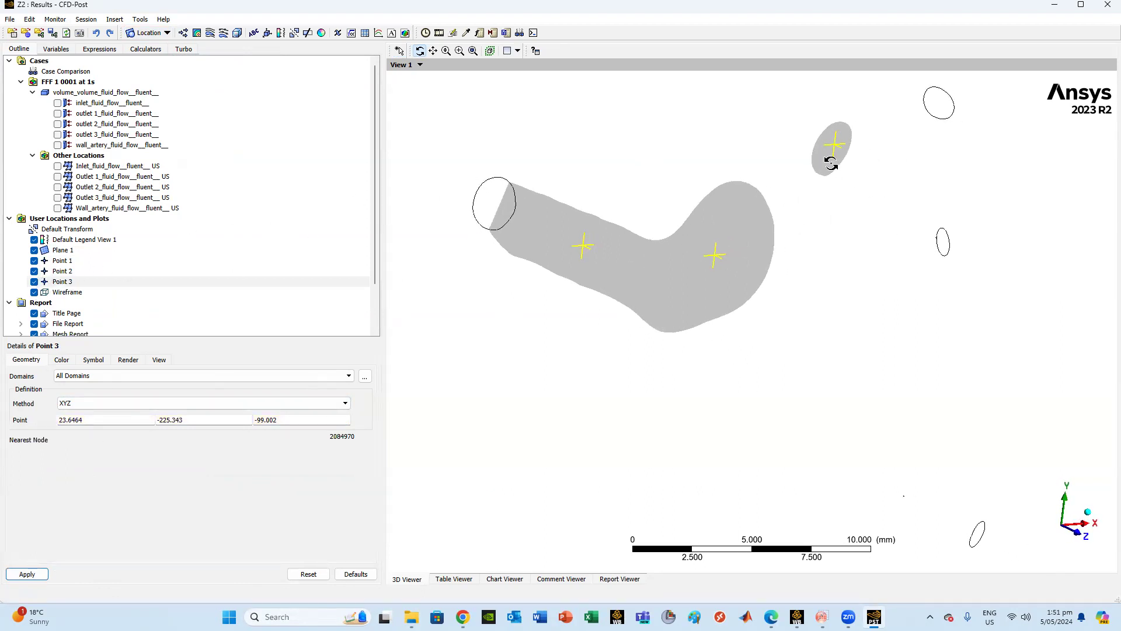
{"action": "left_click_drag", "start_coordinate": [726, 200], "coordinate": [866, 156]}
Insert a pressure contour plot on the inlet boundary, using the local range.
{"action": "left_click", "coordinate": [198, 32]}
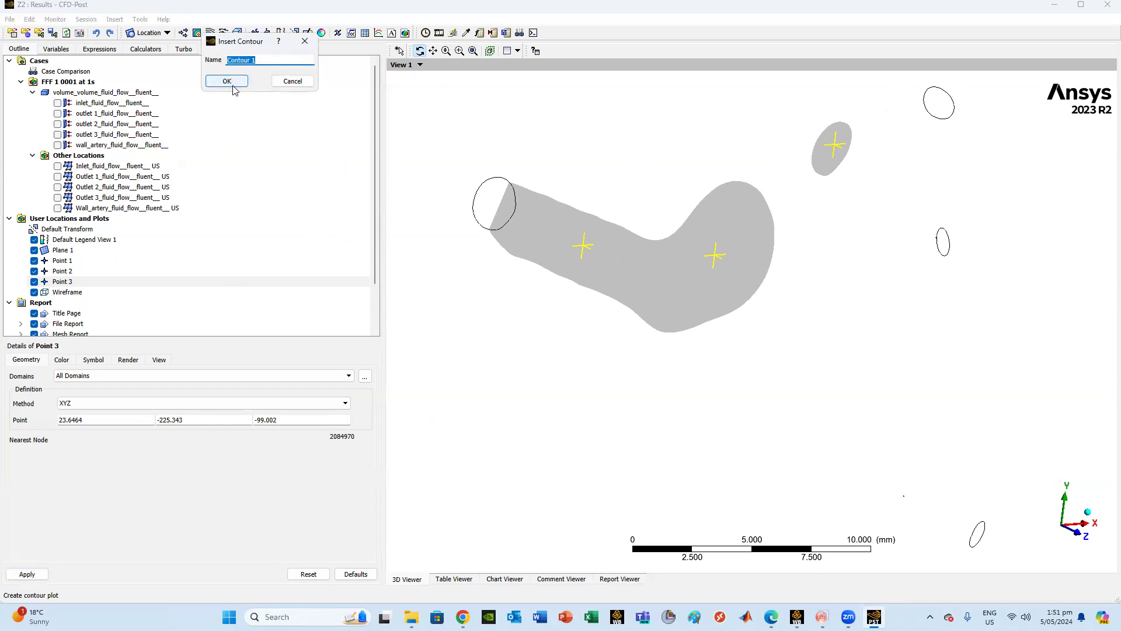
{"action": "left_click", "coordinate": [233, 85]}
{"action": "left_click", "coordinate": [80, 428]}
{"action": "left_click", "coordinate": [78, 443]}
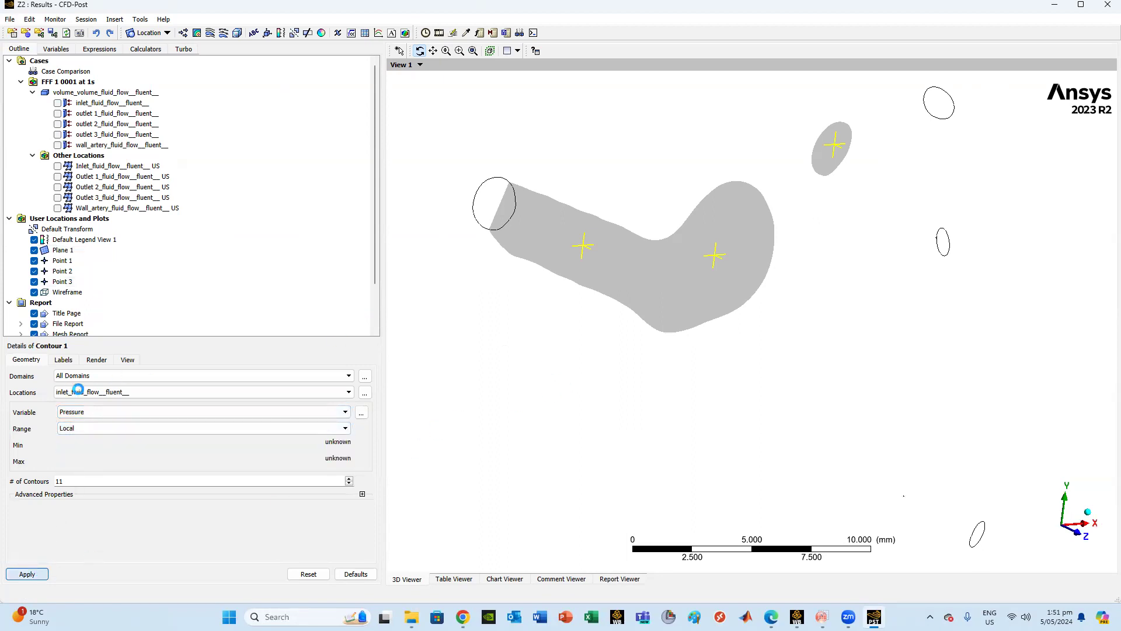
{"action": "key", "text": "Return"}
{"action": "left_click_drag", "start_coordinate": [550, 306], "coordinate": [521, 306]}
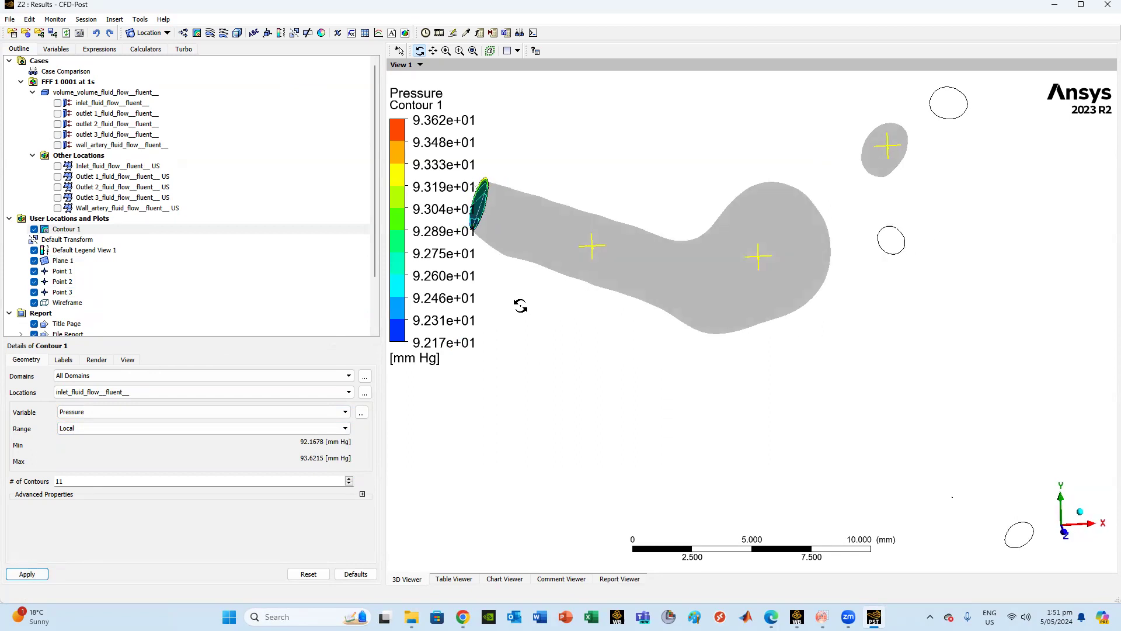
Change the pressure contour's location to Plane 1 and update the plot.
{"action": "left_click", "coordinate": [146, 392]}
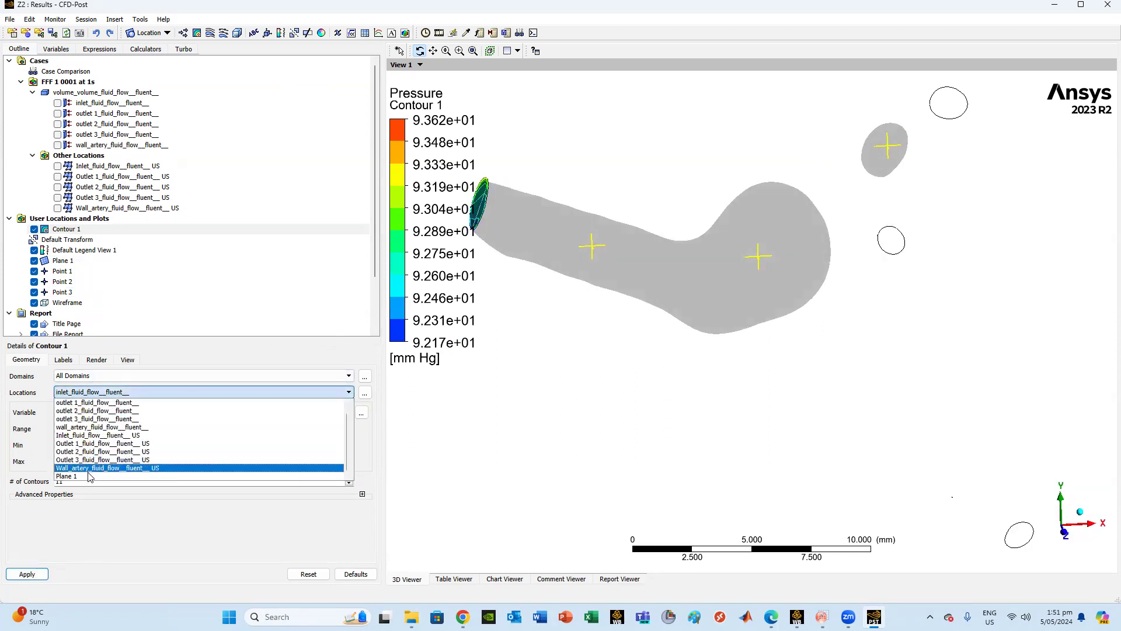
{"action": "left_click", "coordinate": [88, 476]}
{"action": "left_click", "coordinate": [27, 575]}
{"action": "left_click_drag", "start_coordinate": [658, 338], "coordinate": [657, 292]}
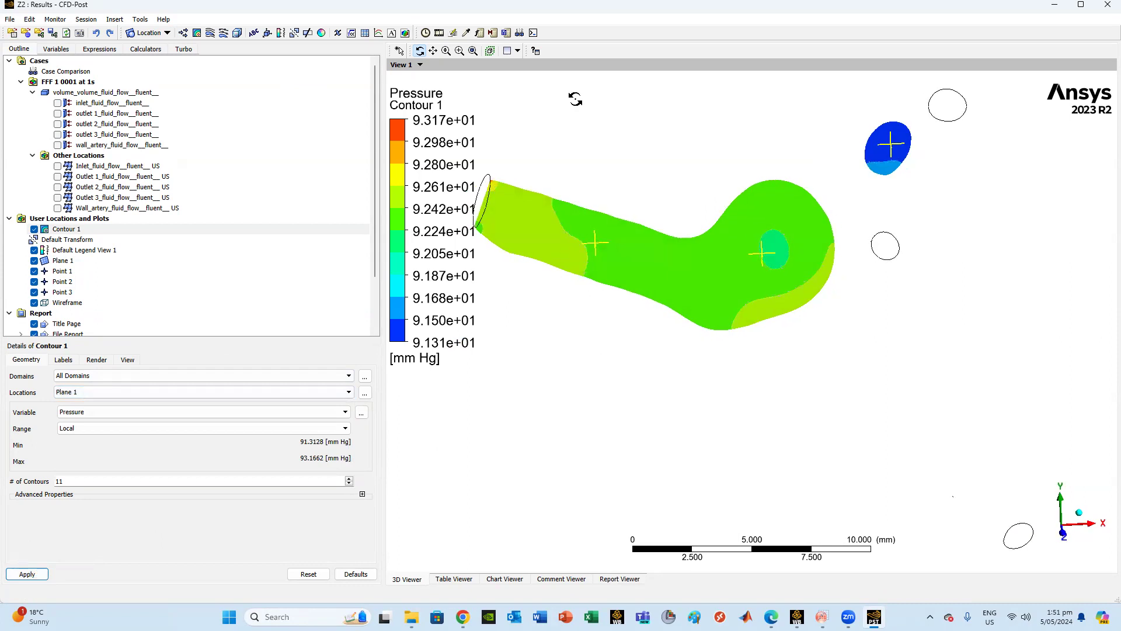
Load the results of time step 20 (0.2 s) for the contour on the plane.
{"action": "left_click", "coordinate": [426, 32]}
{"action": "scroll", "coordinate": [82, 243], "scroll_direction": "up", "scroll_amount": 4}
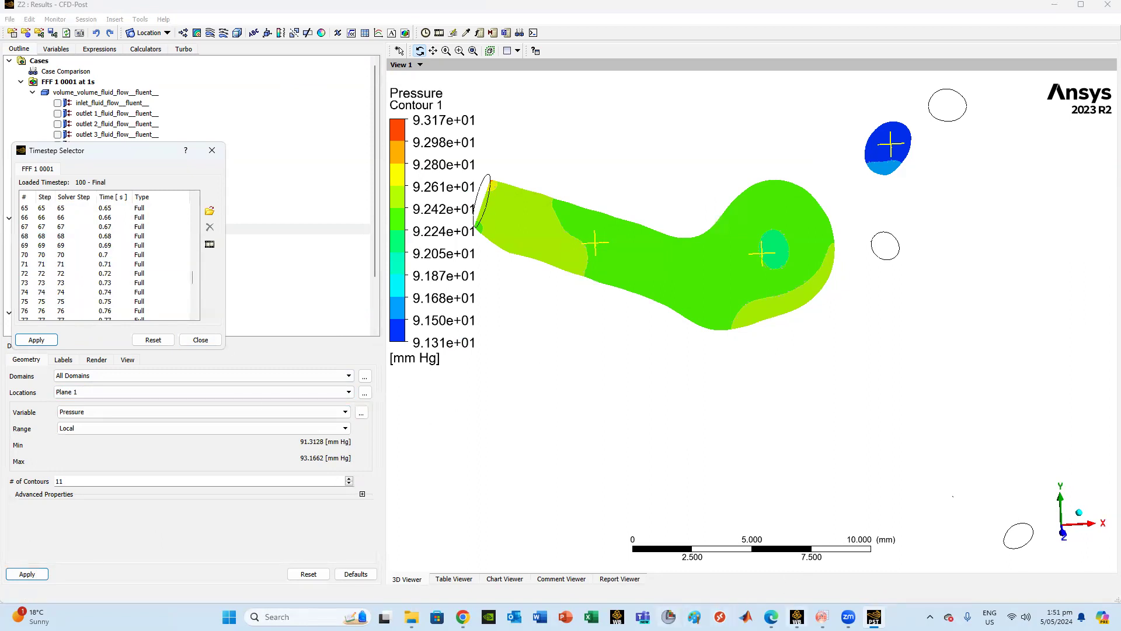
{"action": "left_click", "coordinate": [822, 616]}
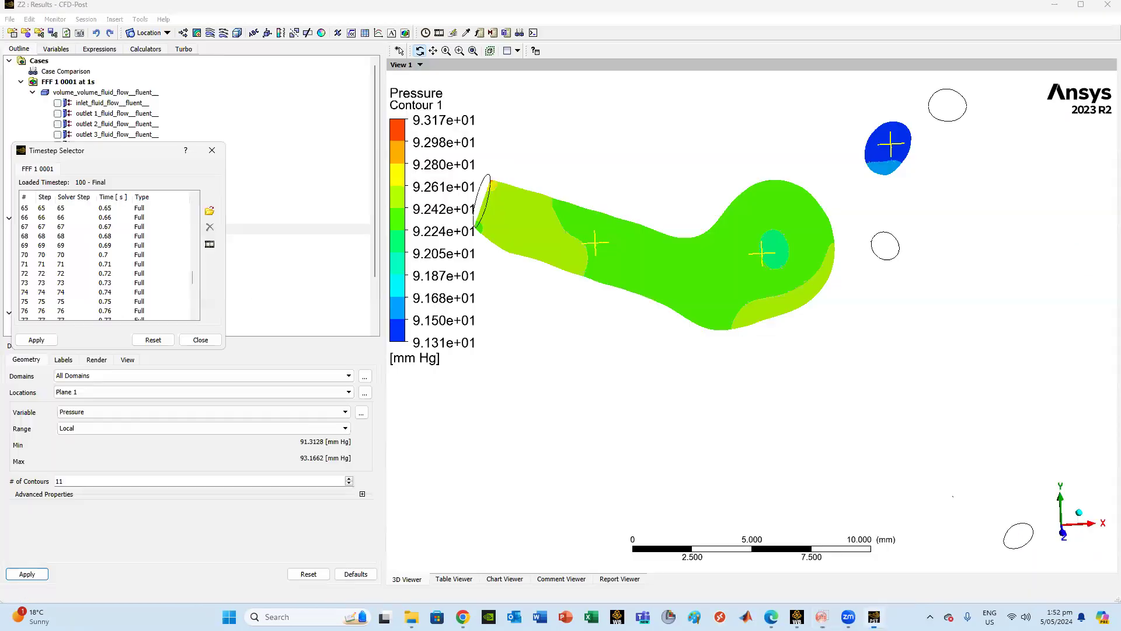
{"action": "scroll", "coordinate": [114, 267], "scroll_direction": "up", "scroll_amount": 4}
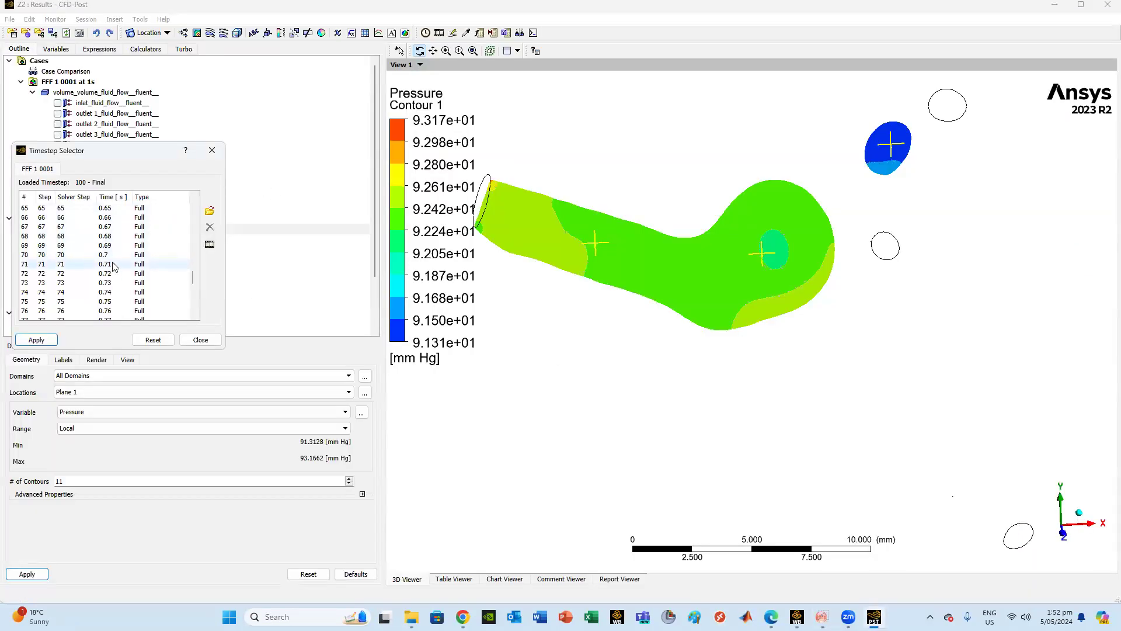
{"action": "scroll", "coordinate": [114, 267], "scroll_direction": "up", "scroll_amount": 10}
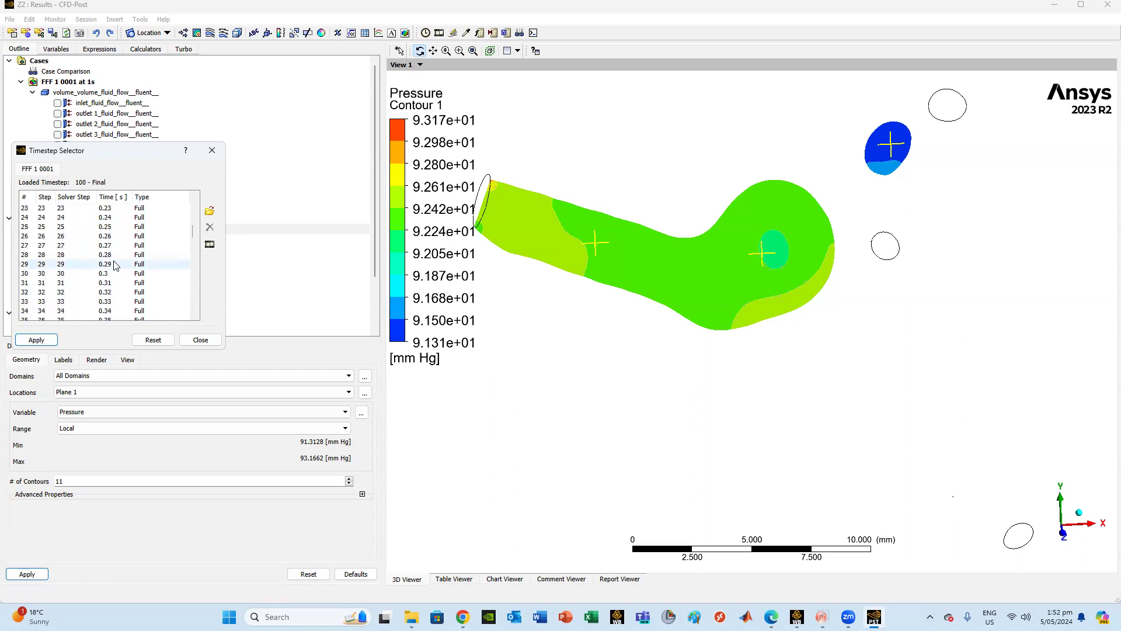
{"action": "double_click", "coordinate": [105, 208]}
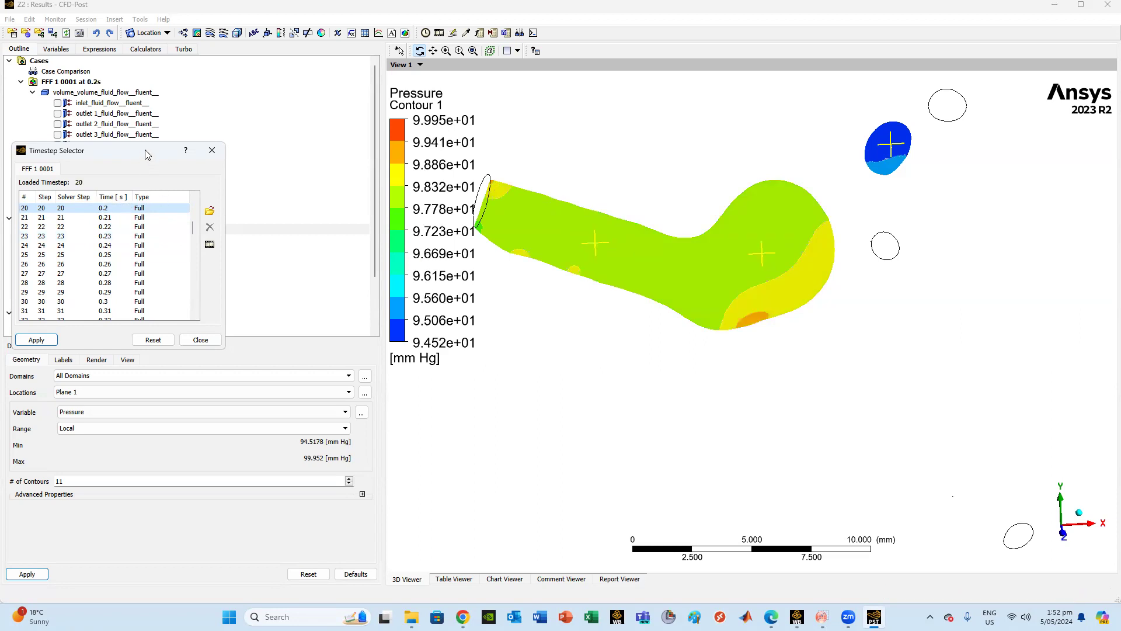
Set the default legend's number format to Fixed and close the Timestep Selector.
{"action": "left_click_drag", "start_coordinate": [147, 155], "coordinate": [383, 273]}
{"action": "left_click", "coordinate": [90, 250]}
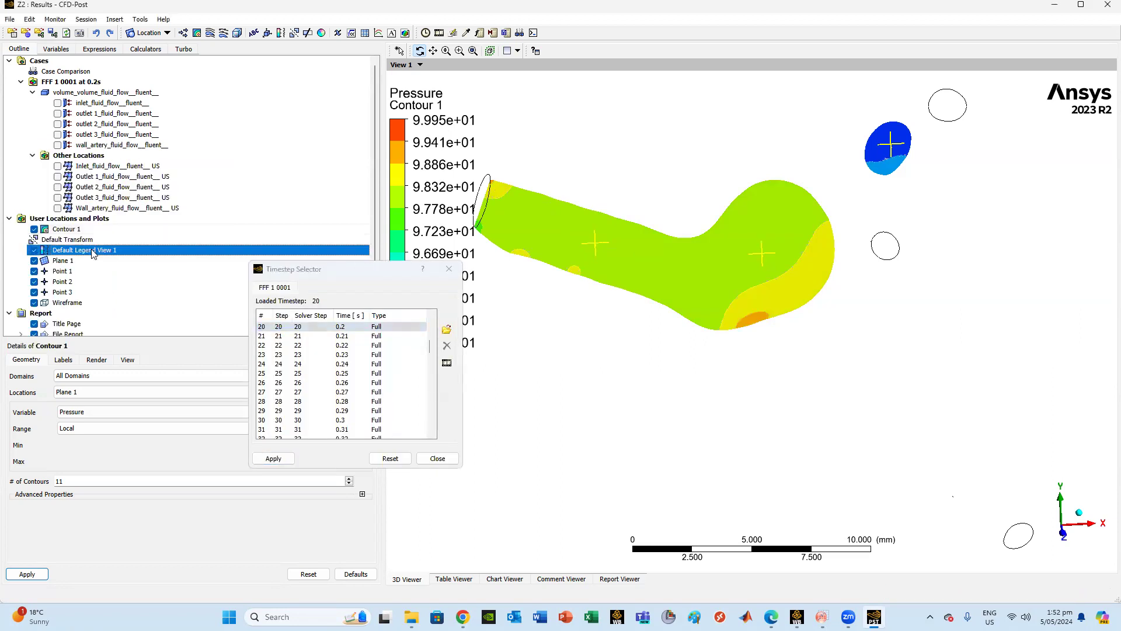
{"action": "left_click", "coordinate": [58, 360]}
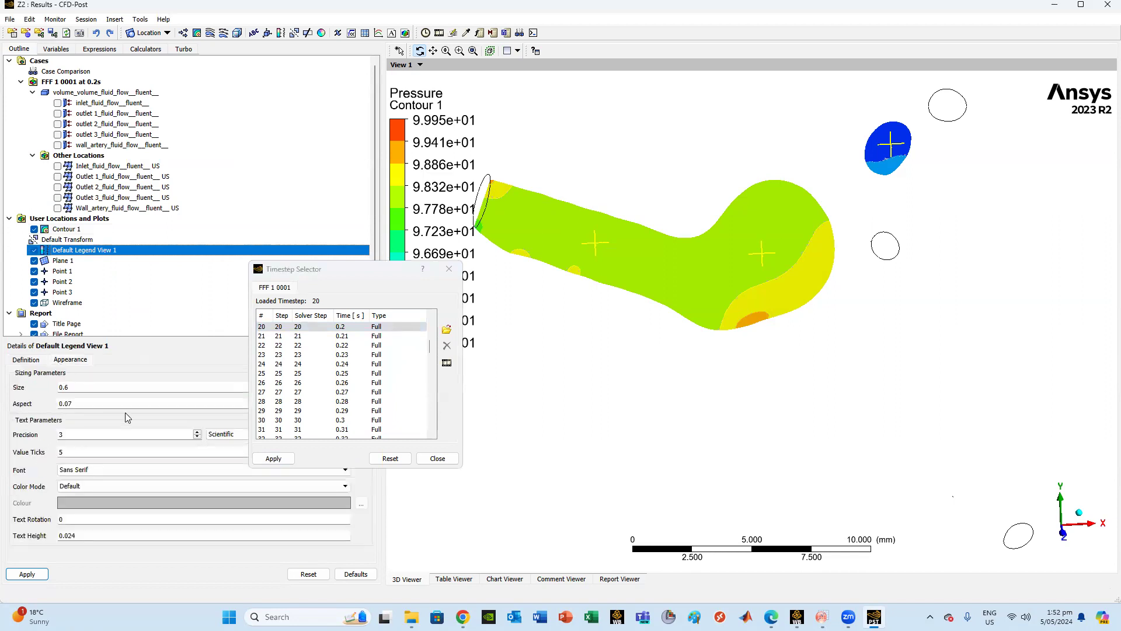
{"action": "left_click", "coordinate": [217, 435]}
{"action": "left_click", "coordinate": [216, 441]}
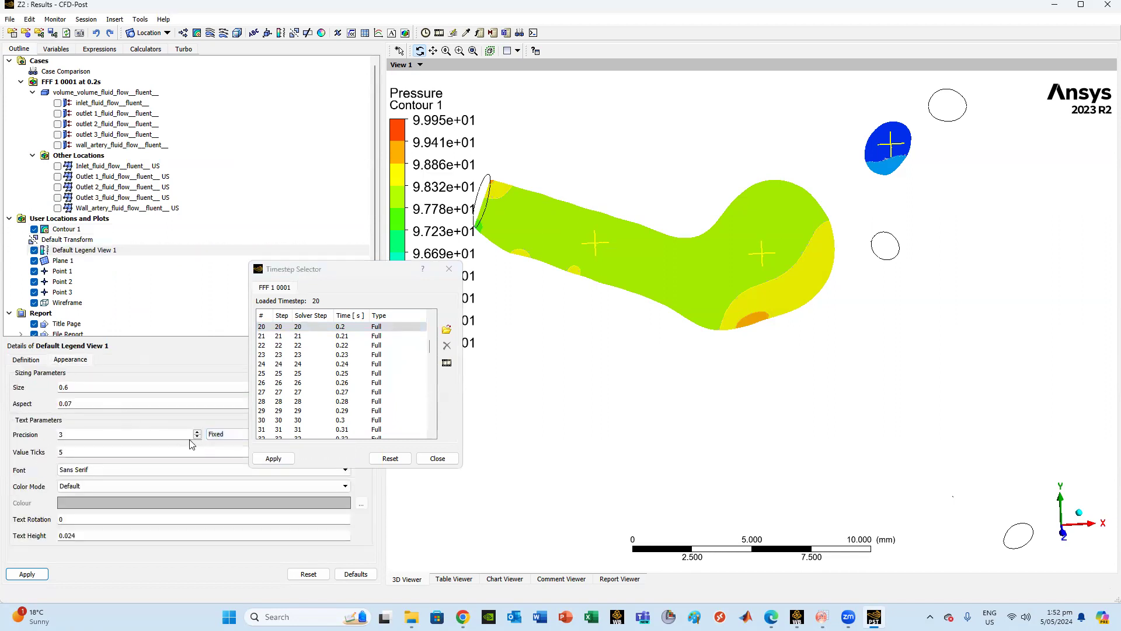
{"action": "left_click", "coordinate": [38, 575]}
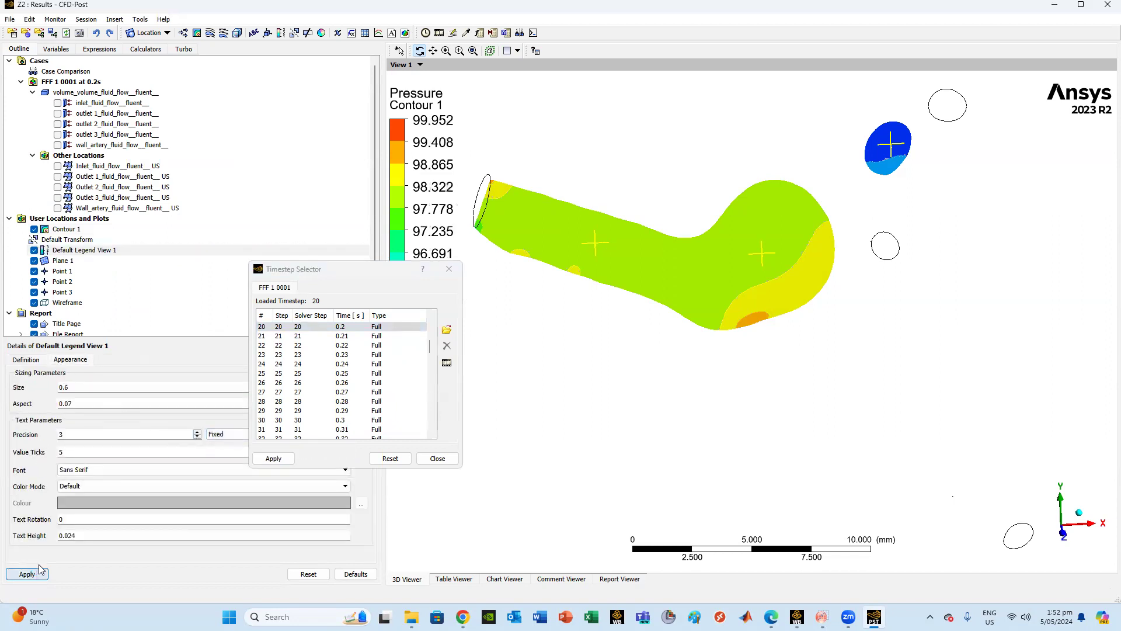
{"action": "left_click", "coordinate": [359, 271]}
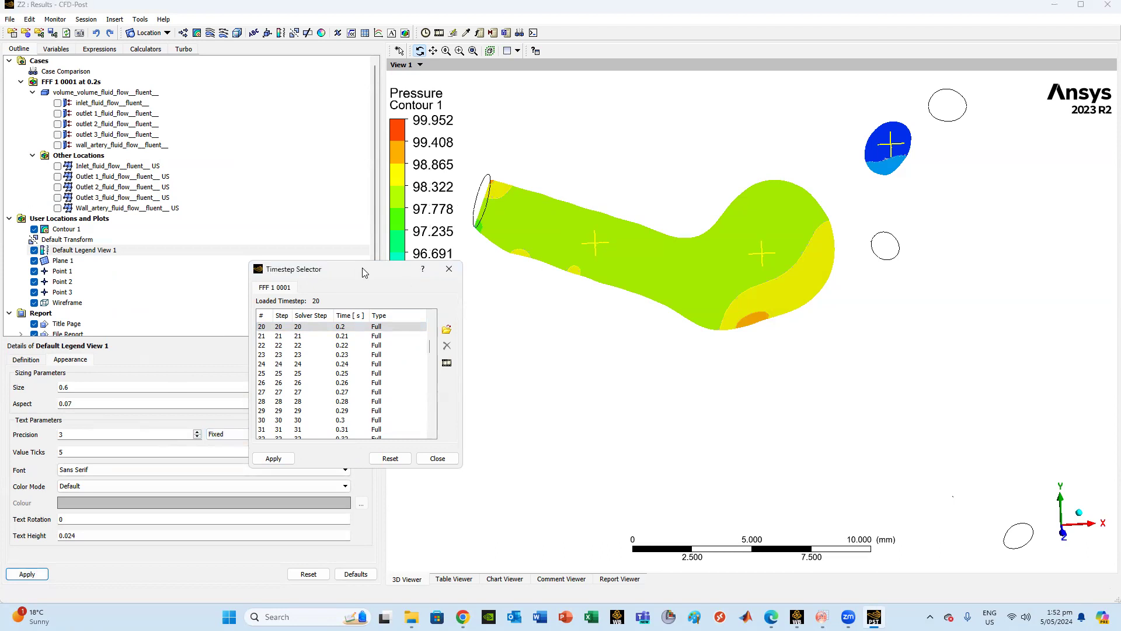
{"action": "left_click_drag", "start_coordinate": [364, 272], "coordinate": [280, 255]}
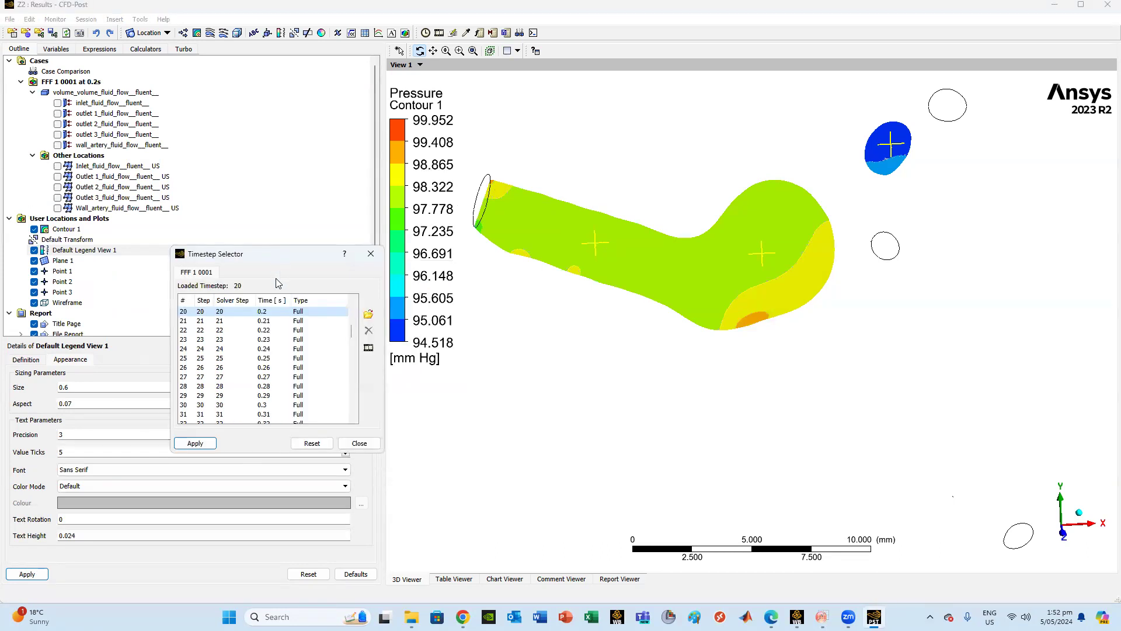
{"action": "left_click", "coordinate": [371, 253]}
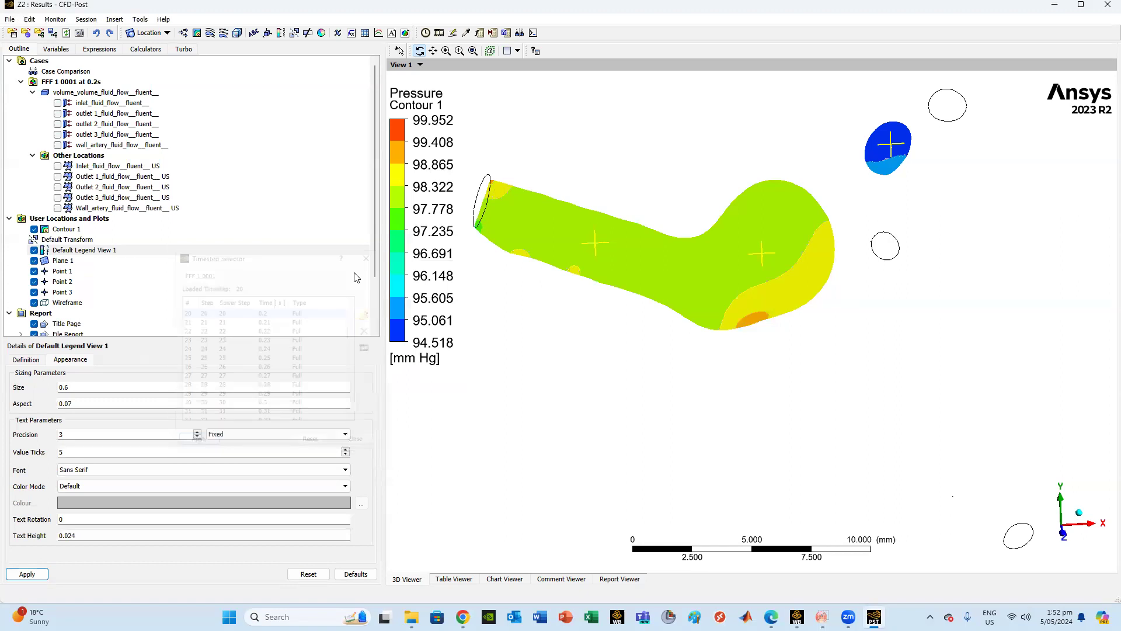
Change the variable of Contour 1 to Velocity and update the plot.
{"action": "left_click", "coordinate": [70, 229]}
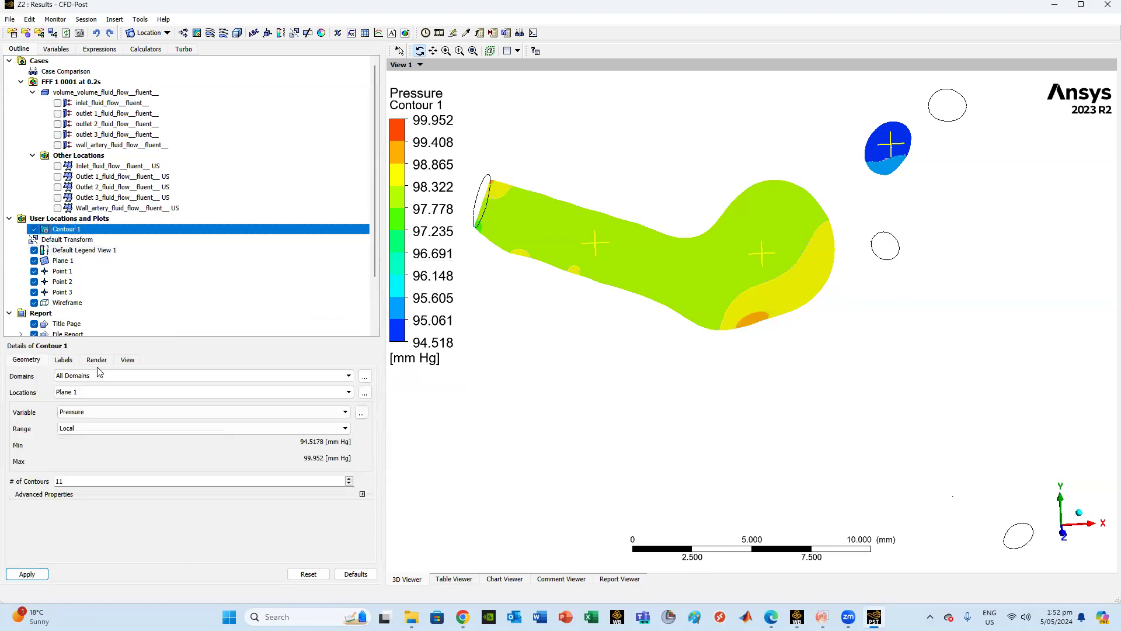
{"action": "left_click", "coordinate": [86, 412]}
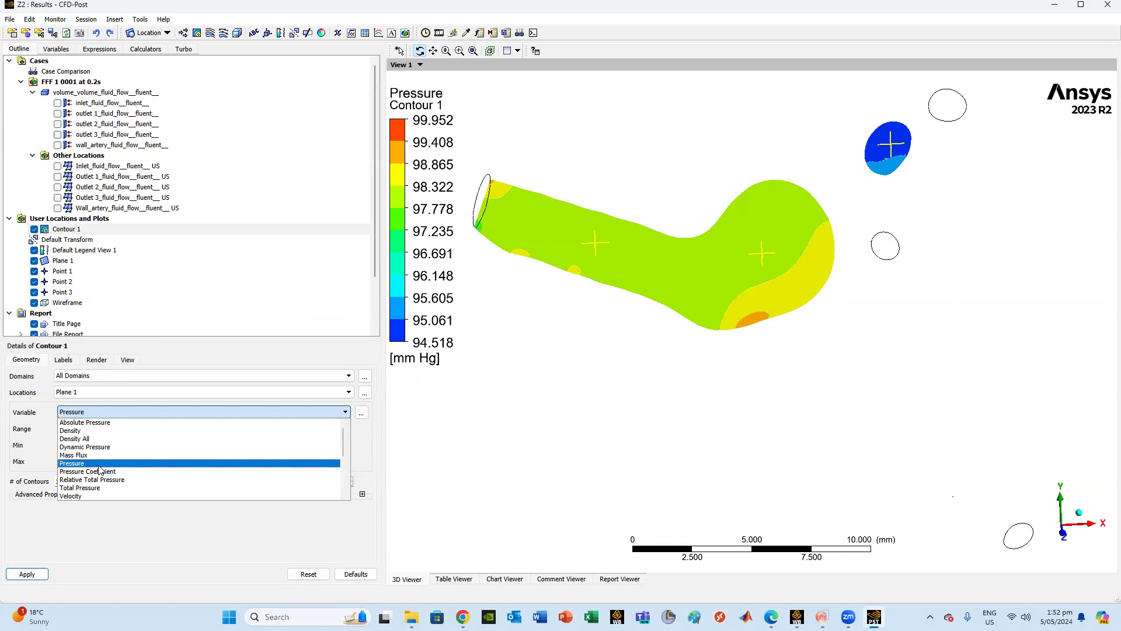
{"action": "scroll", "coordinate": [97, 458], "scroll_direction": "down", "scroll_amount": 2}
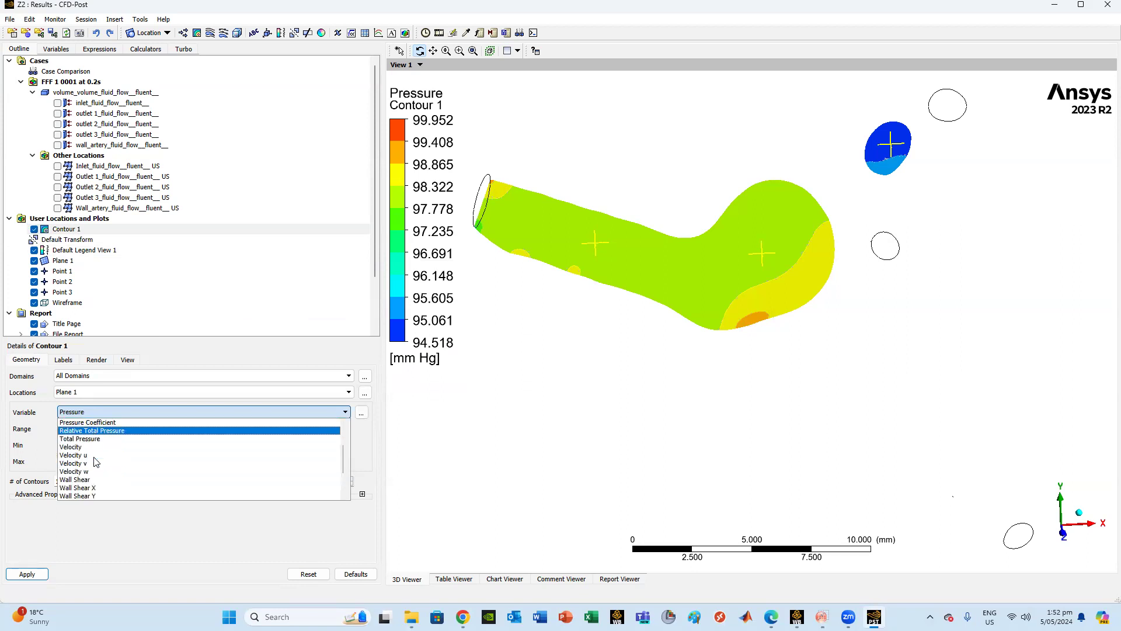
{"action": "left_click", "coordinate": [95, 461]}
{"action": "left_click", "coordinate": [39, 572]}
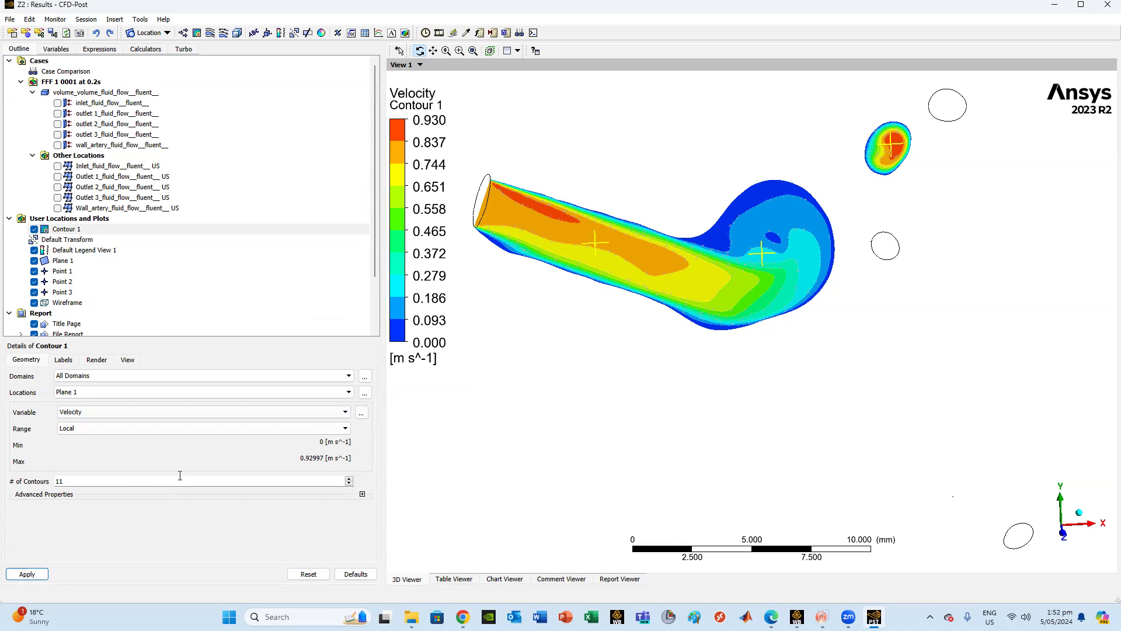
Replace the displayed contour with a velocity vector plot on Plane 1, hiding the contour and the plane itself.
{"action": "left_click", "coordinate": [33, 229]}
{"action": "left_click", "coordinate": [183, 33]}
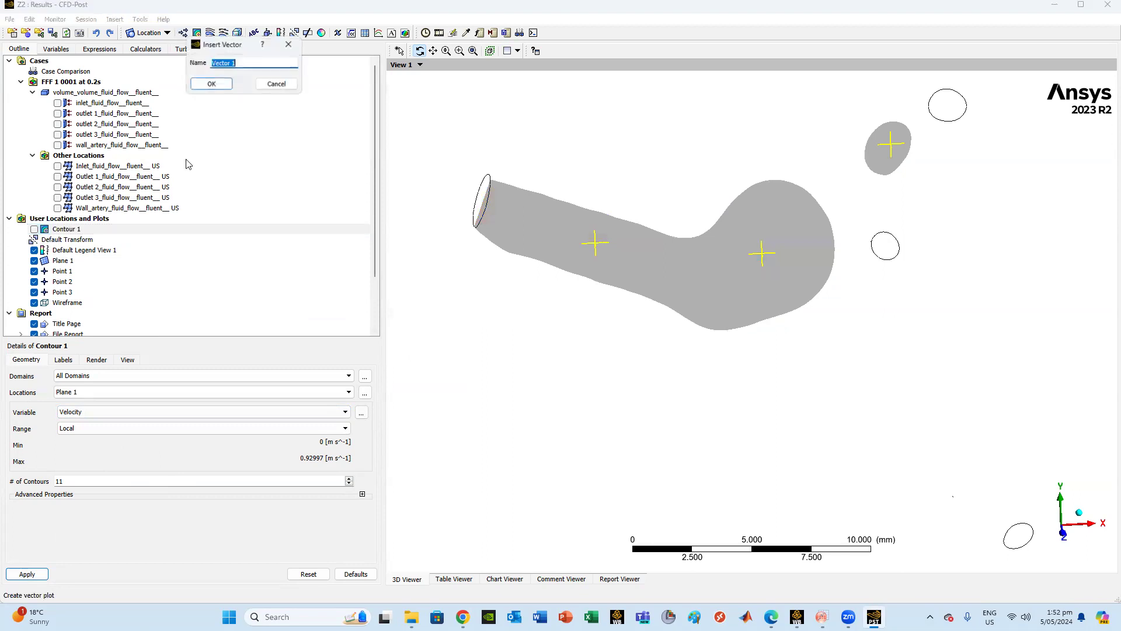
{"action": "left_click", "coordinate": [211, 84]}
{"action": "left_click", "coordinate": [118, 403]}
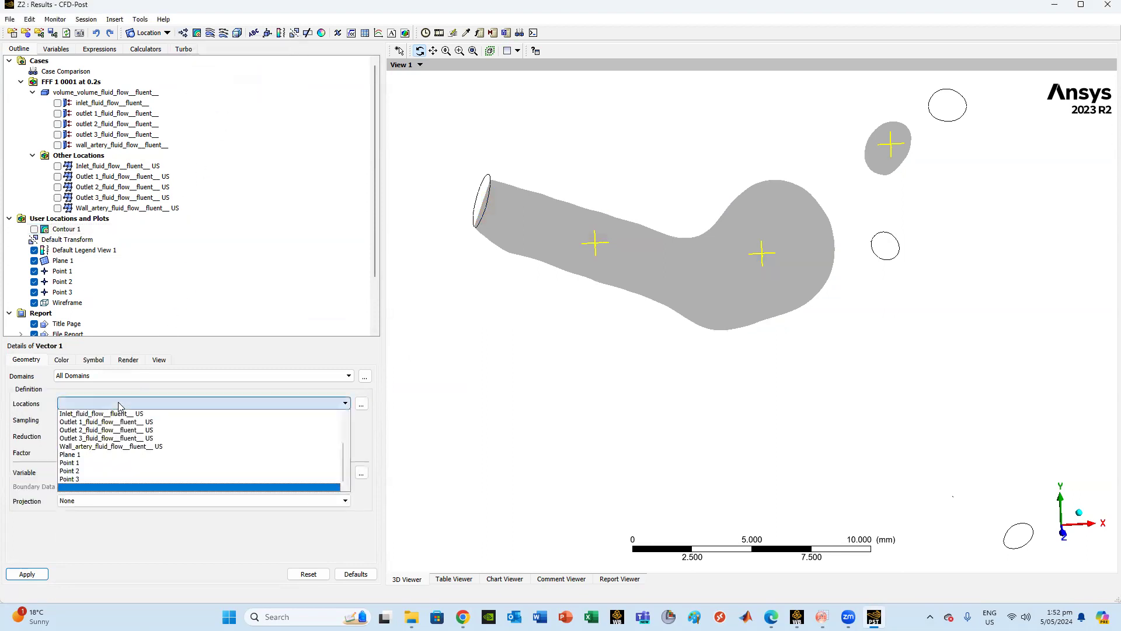
{"action": "left_click", "coordinate": [99, 454]}
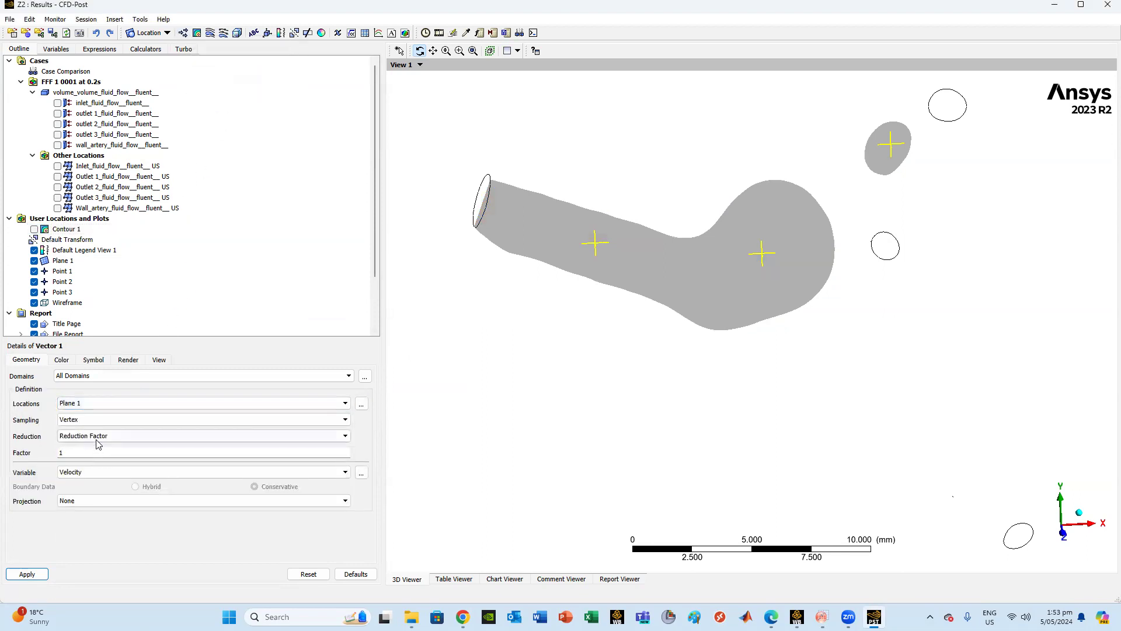
{"action": "left_click", "coordinate": [27, 574]}
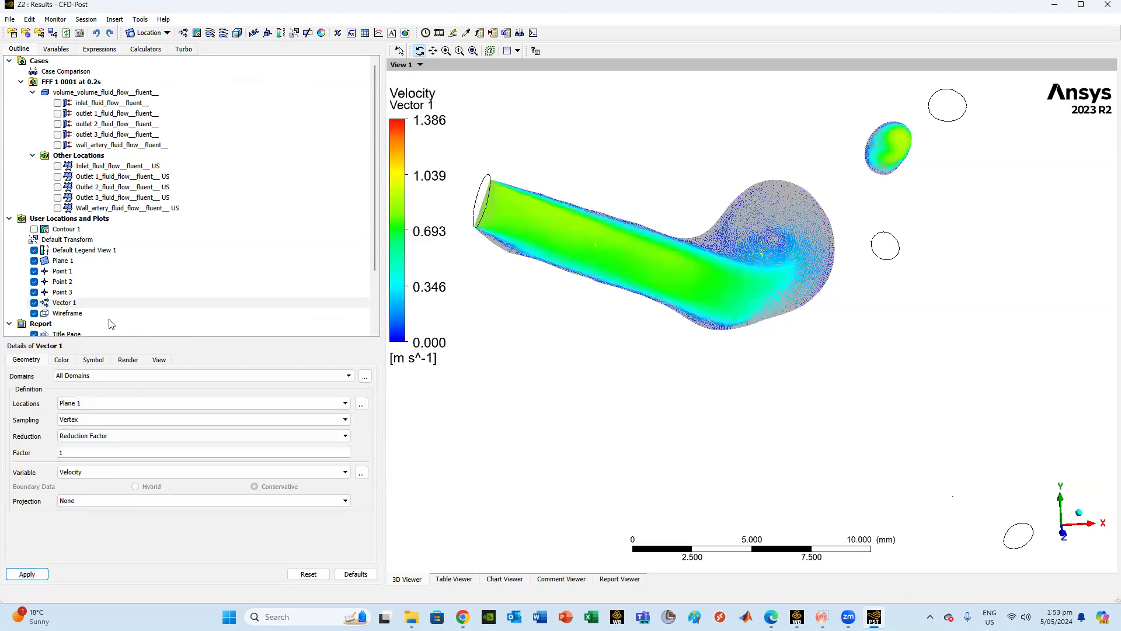
{"action": "left_click", "coordinate": [34, 261]}
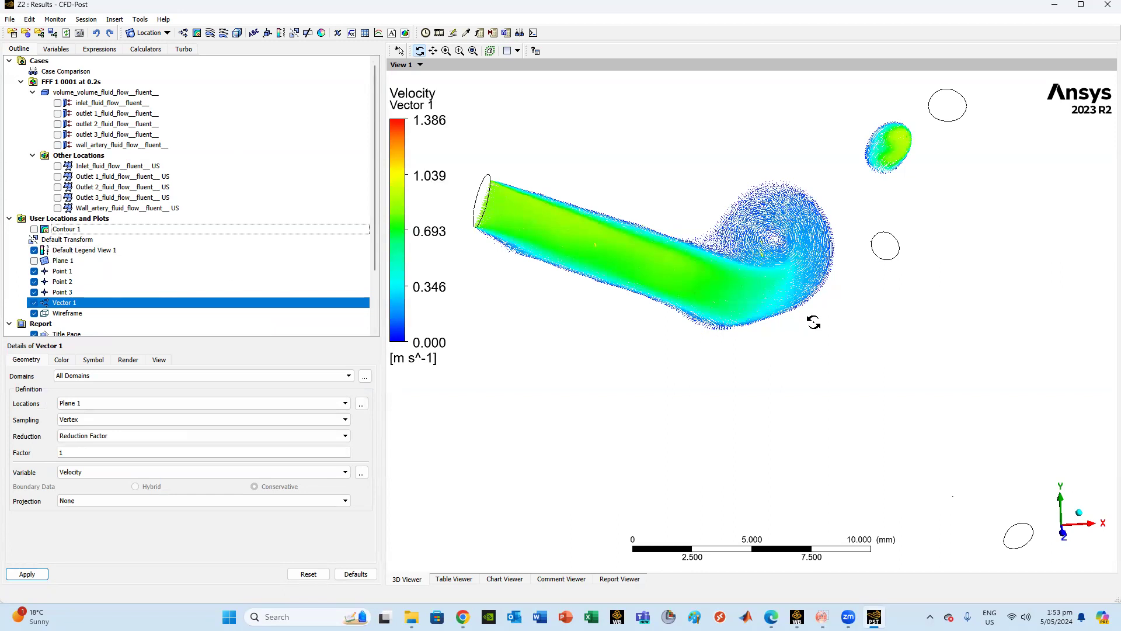
Reopen the Timestep Selector and show the artery wall boundary around the velocity vectors.
{"action": "left_click", "coordinate": [425, 33]}
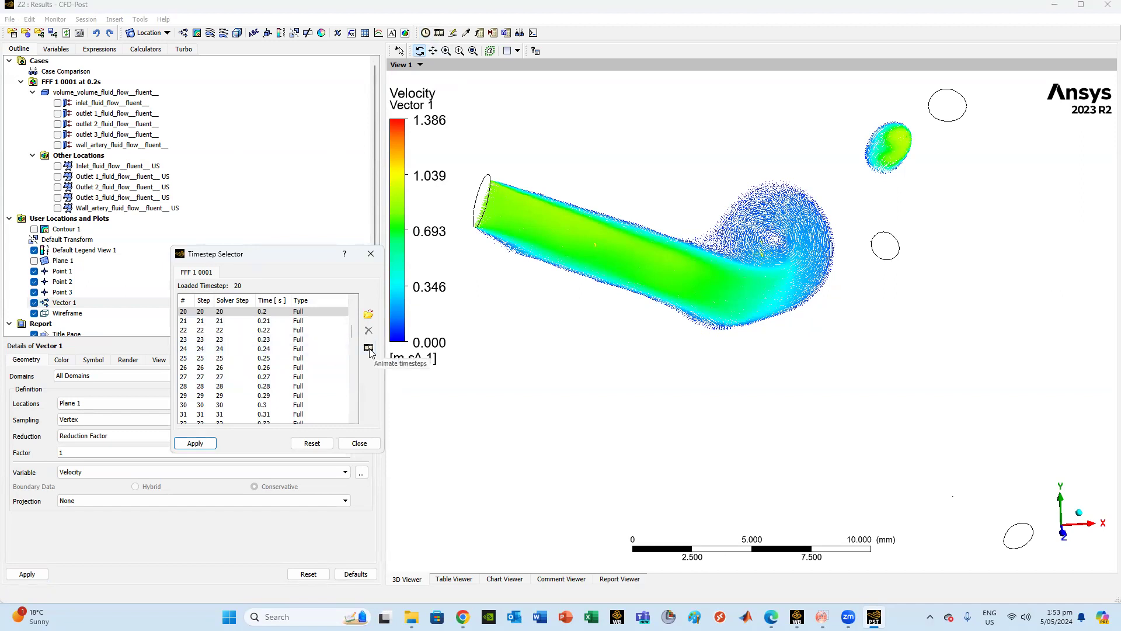
{"action": "left_click", "coordinate": [57, 145]}
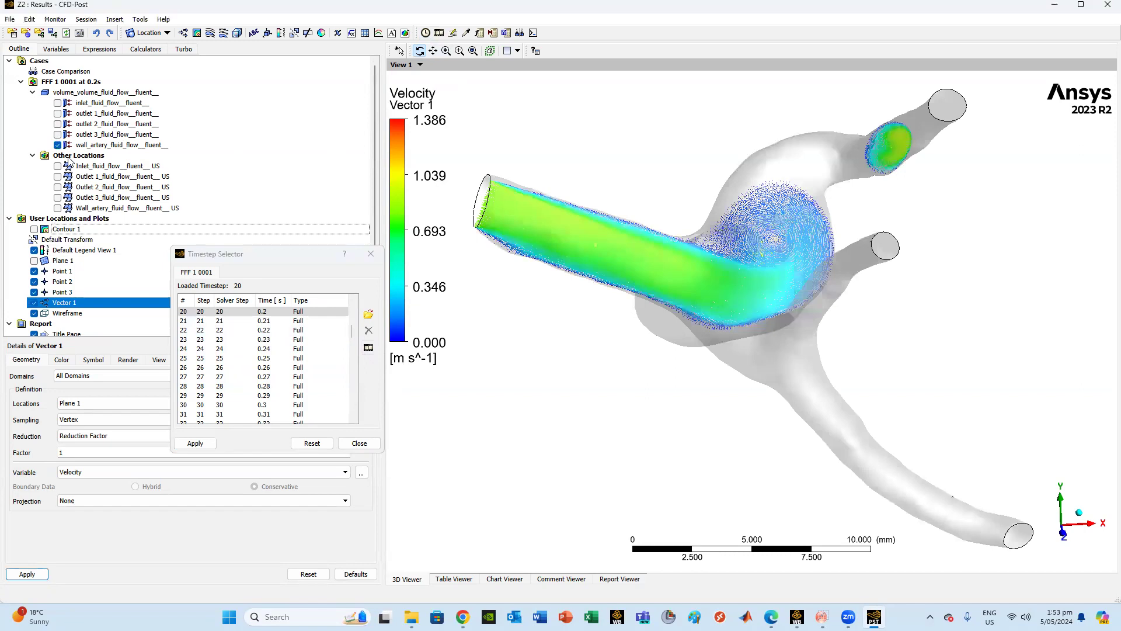
{"action": "left_click_drag", "start_coordinate": [755, 320], "coordinate": [748, 483]}
{"action": "scroll", "coordinate": [731, 438], "scroll_direction": "up", "scroll_amount": 2}
{"action": "scroll", "coordinate": [732, 434], "scroll_direction": "down", "scroll_amount": 3}
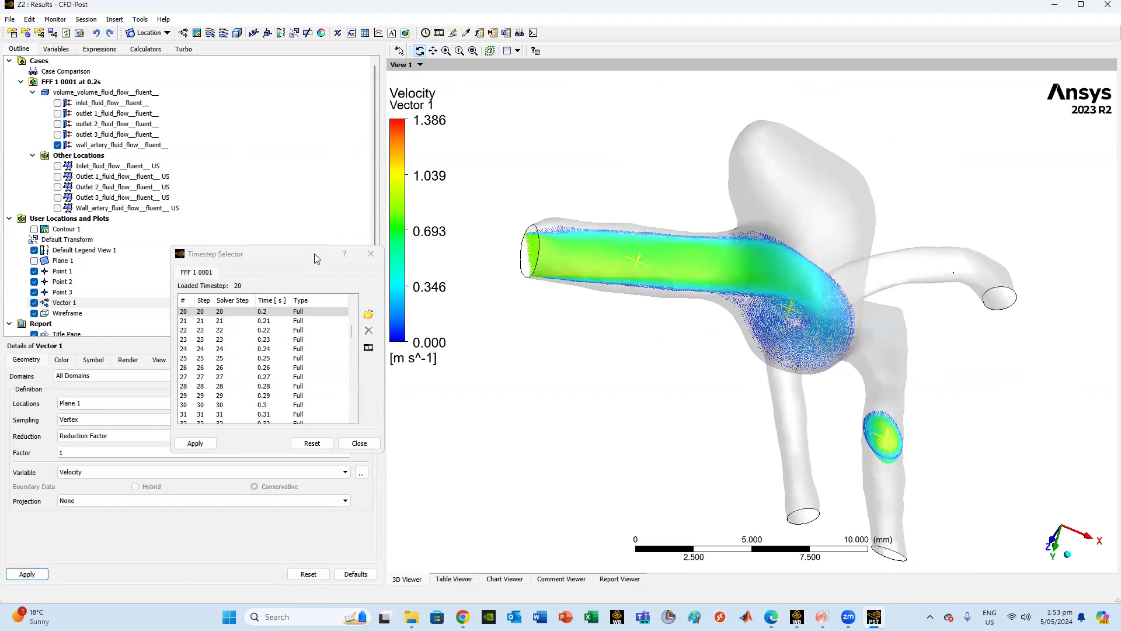
Load the results of time step 1 (0.01 s) for the vector plot.
{"action": "left_click_drag", "start_coordinate": [316, 258], "coordinate": [261, 212]}
{"action": "scroll", "coordinate": [275, 284], "scroll_direction": "up", "scroll_amount": 6}
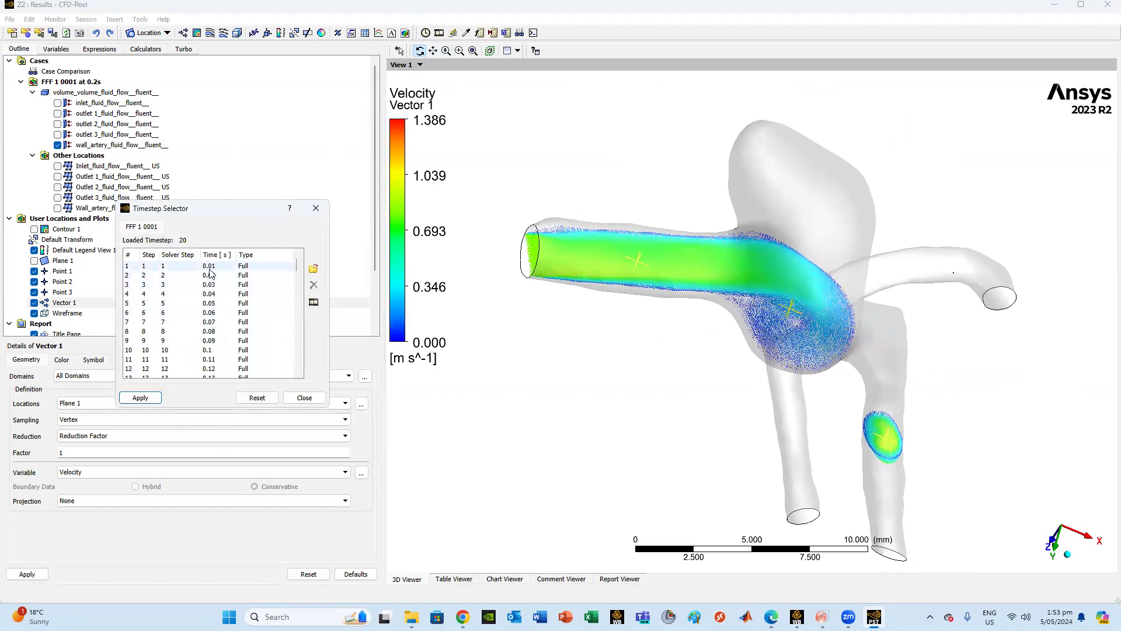
{"action": "double_click", "coordinate": [209, 269]}
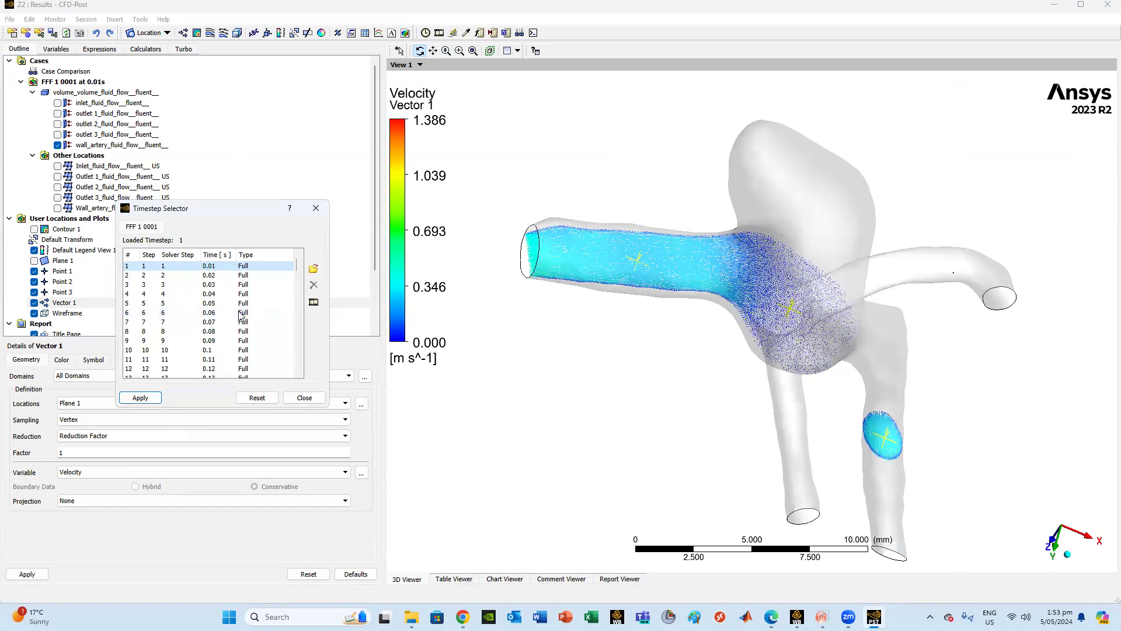
Run the timestep animation and save it as the Windows Media Video FFF 1 0001.wmv in the dp0\FLTG-3 folder.
{"action": "left_click", "coordinate": [314, 302]}
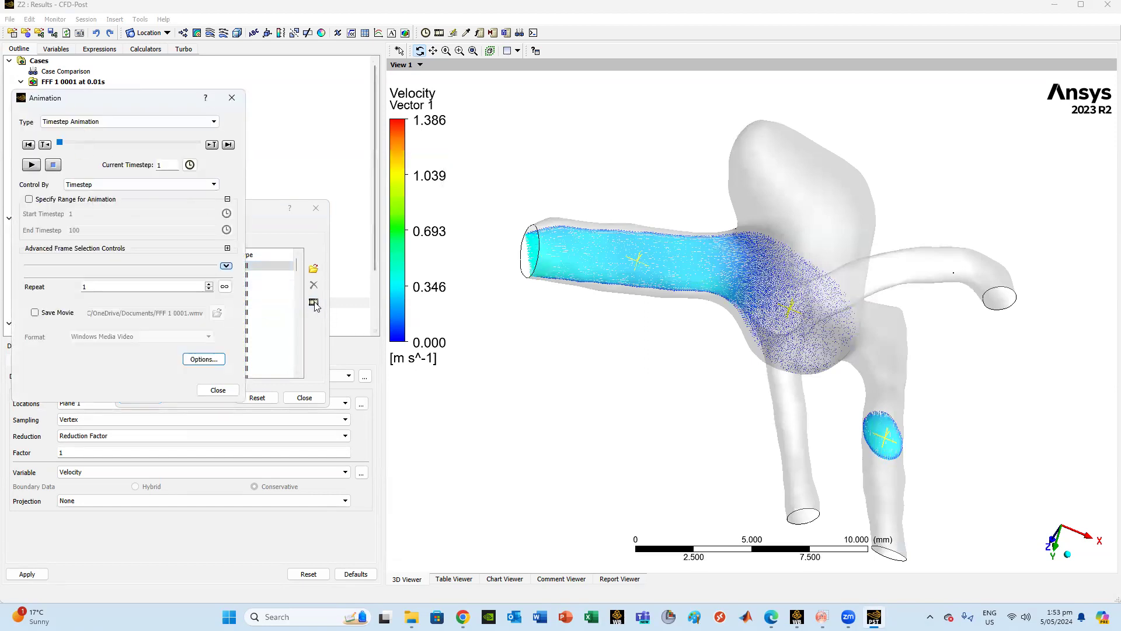
{"action": "left_click", "coordinate": [34, 313]}
{"action": "left_click", "coordinate": [216, 313]}
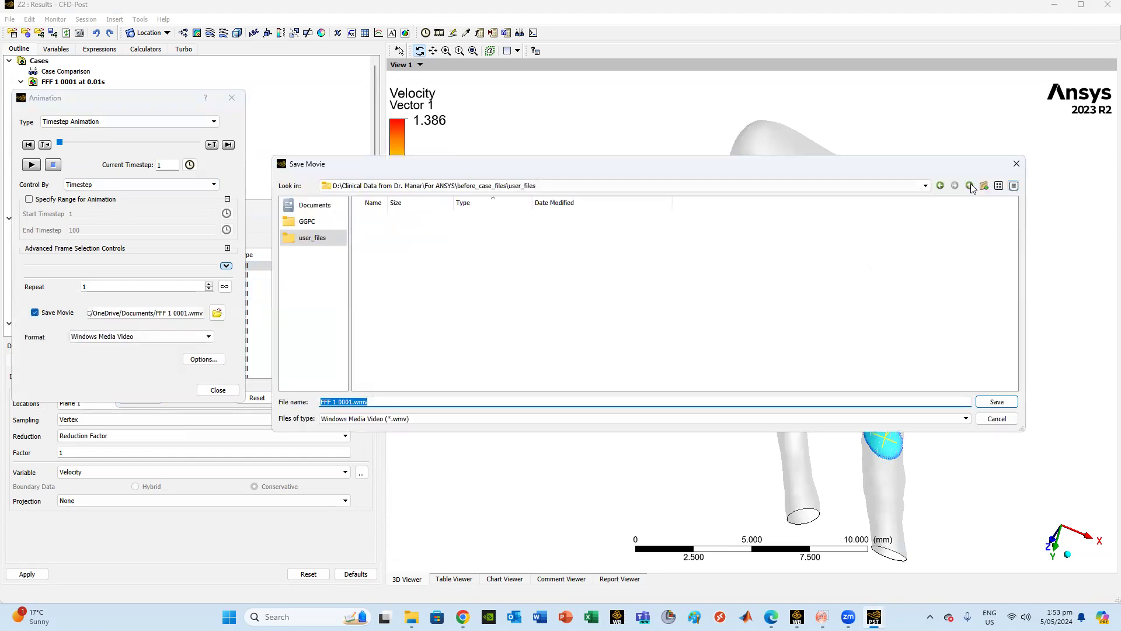
{"action": "left_click", "coordinate": [970, 185]}
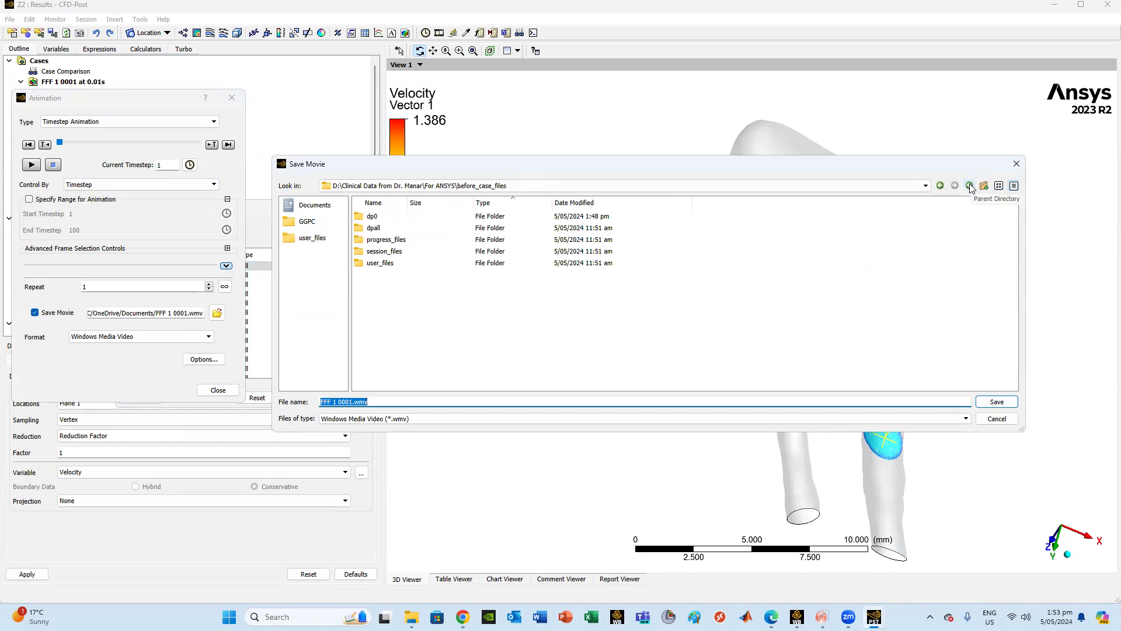
{"action": "left_click", "coordinate": [383, 218]}
{"action": "double_click", "coordinate": [382, 217]}
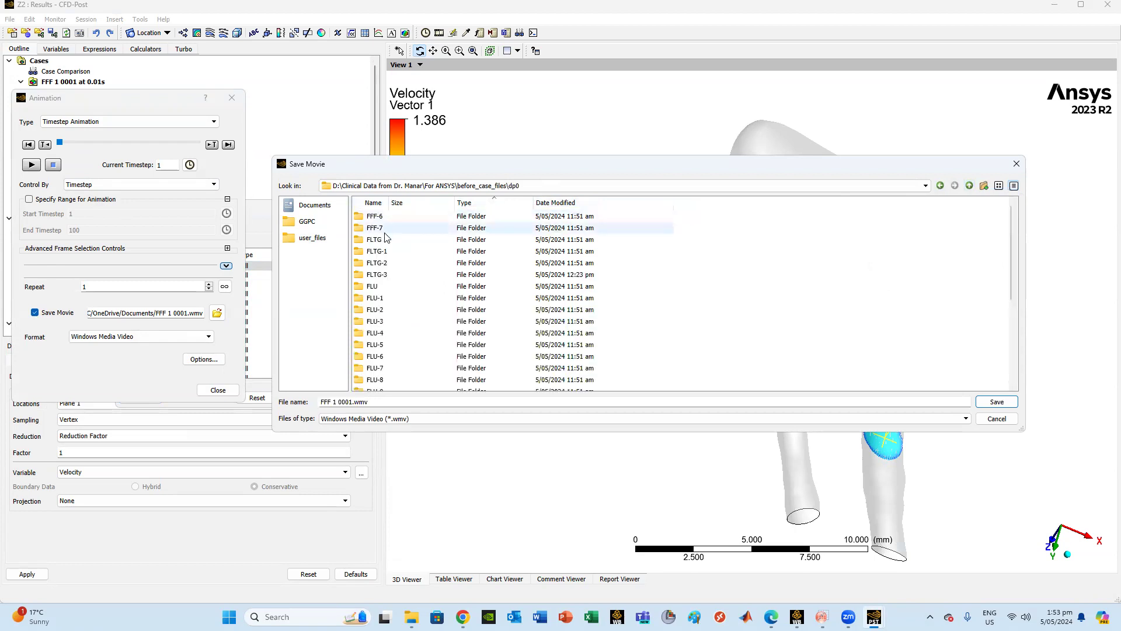
{"action": "double_click", "coordinate": [381, 275]}
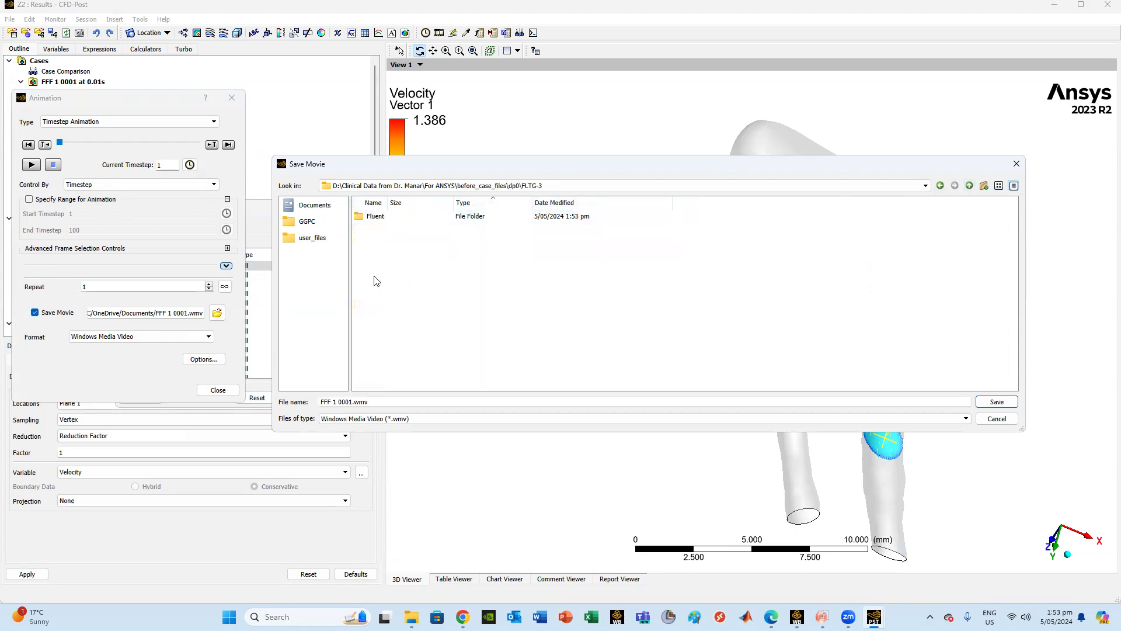
{"action": "left_click", "coordinate": [995, 402]}
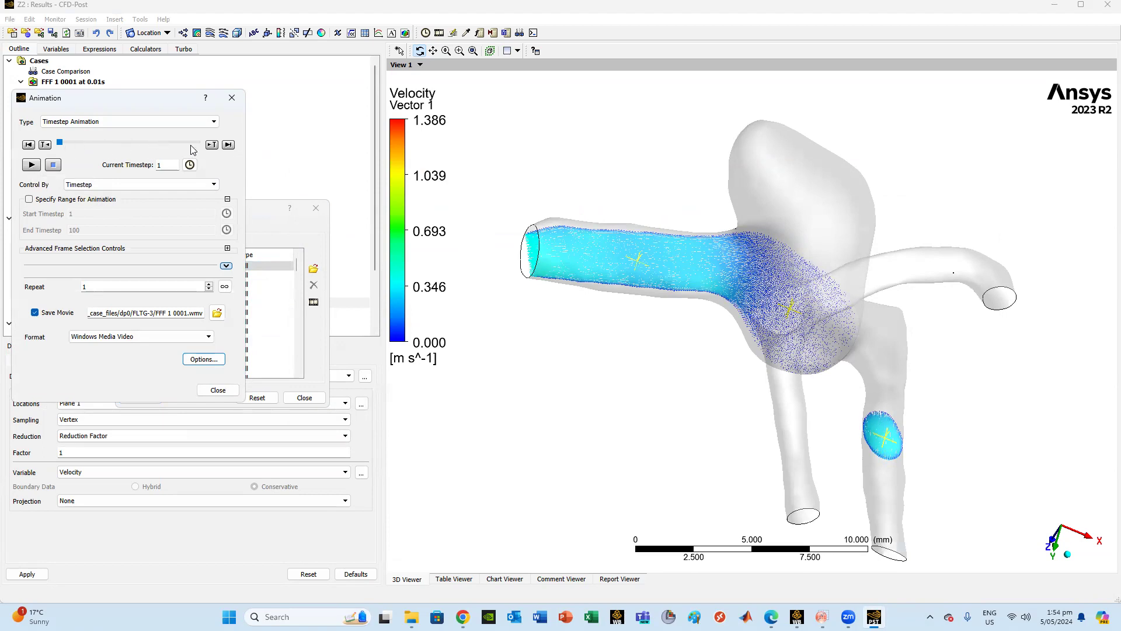
{"action": "left_click", "coordinate": [31, 165]}
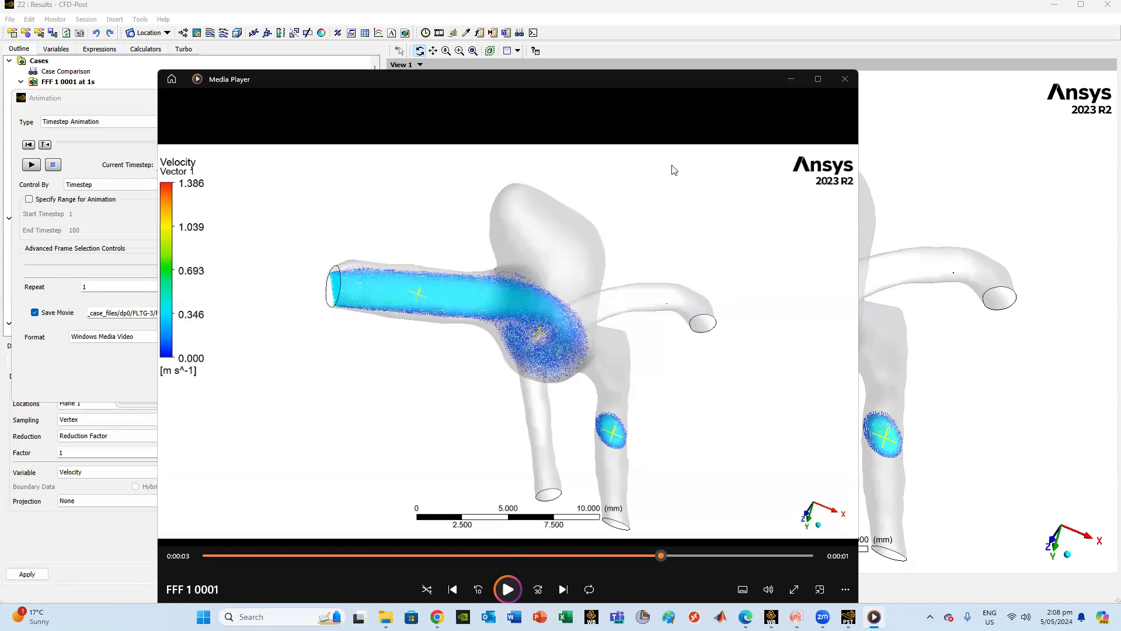
Play back the saved velocity vector movie, then close the player, the animation settings and the Timestep Selector.
{"action": "left_click", "coordinate": [508, 587]}
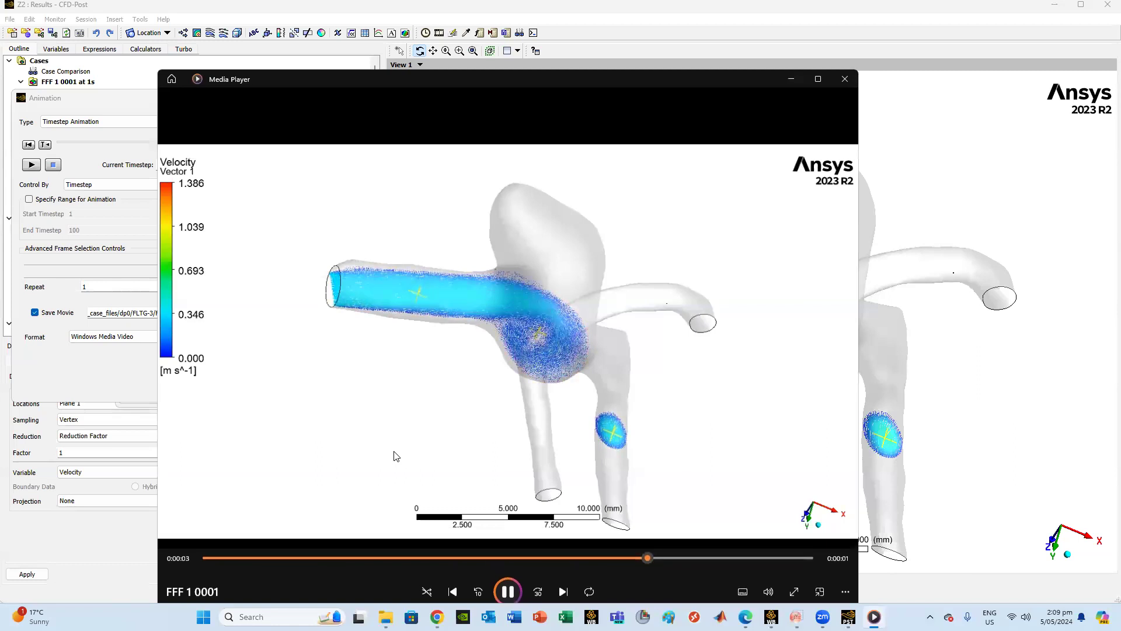
{"action": "left_click", "coordinate": [508, 590]}
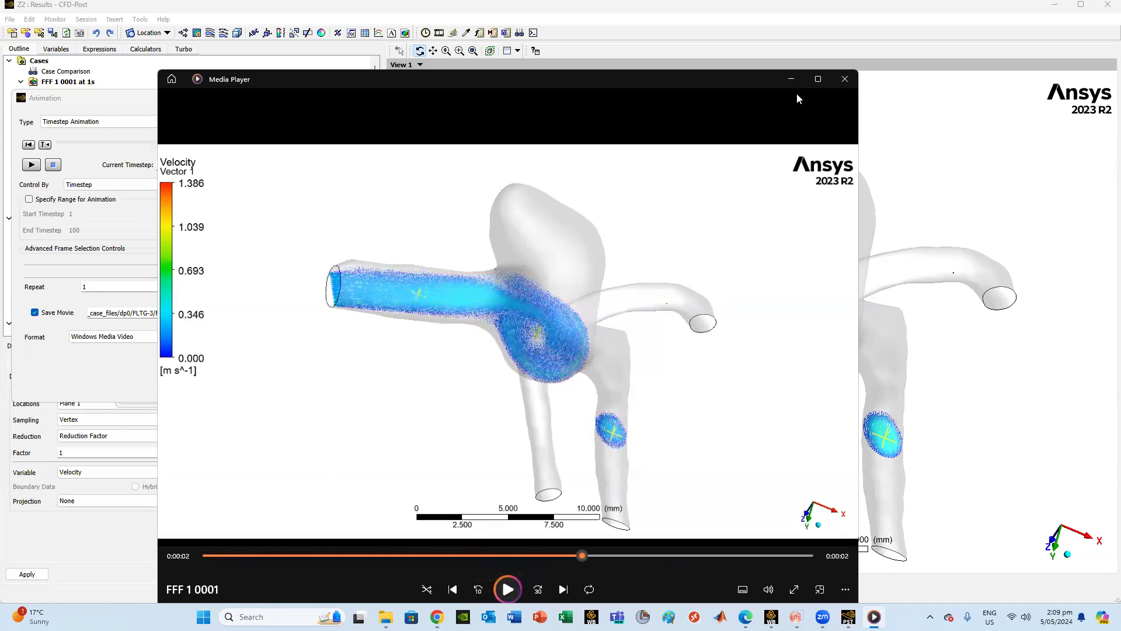
{"action": "left_click", "coordinate": [842, 81]}
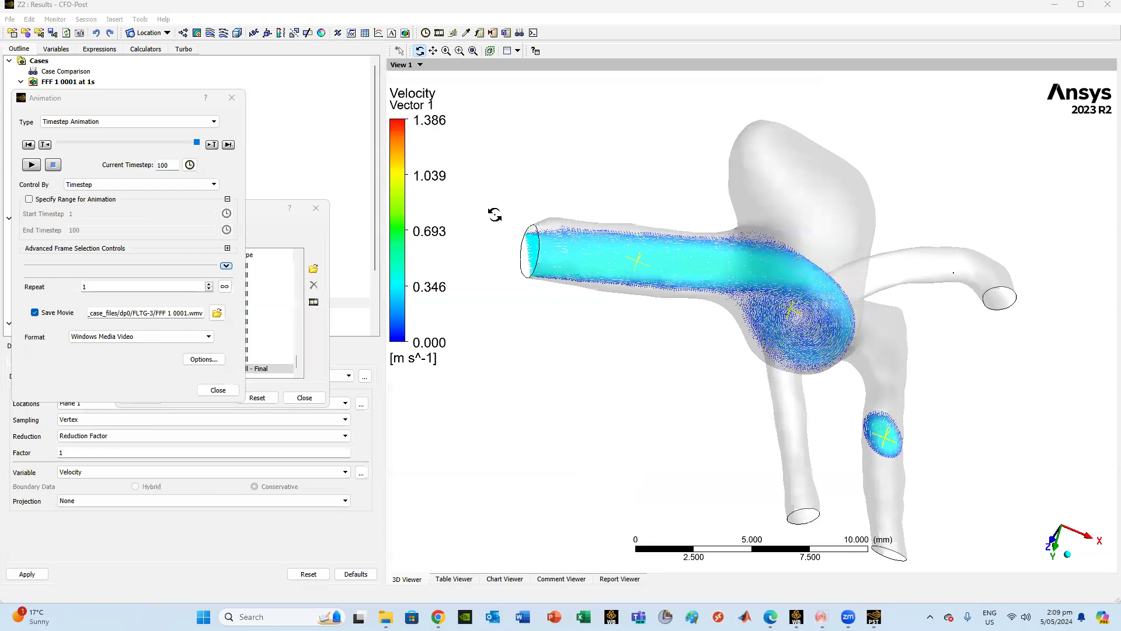
{"action": "left_click", "coordinate": [219, 390]}
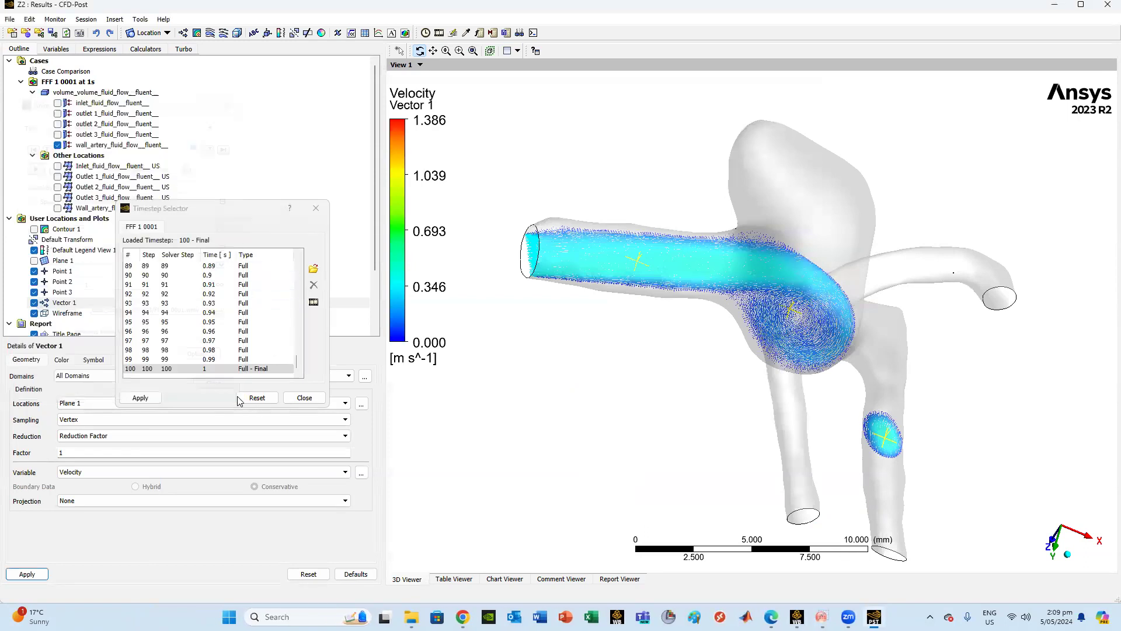
{"action": "left_click", "coordinate": [304, 398]}
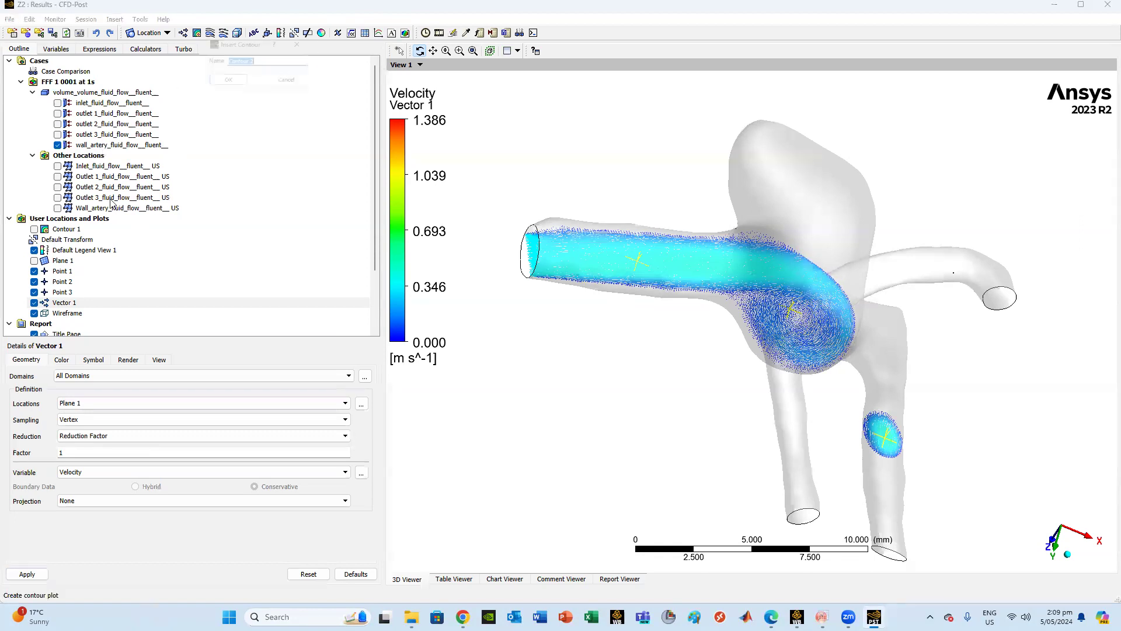
Insert a new contour, Contour 2, located on the artery wall boundary wall_artery_fluid_flow__fluent__.
{"action": "left_click", "coordinate": [197, 32]}
{"action": "left_click", "coordinate": [225, 82]}
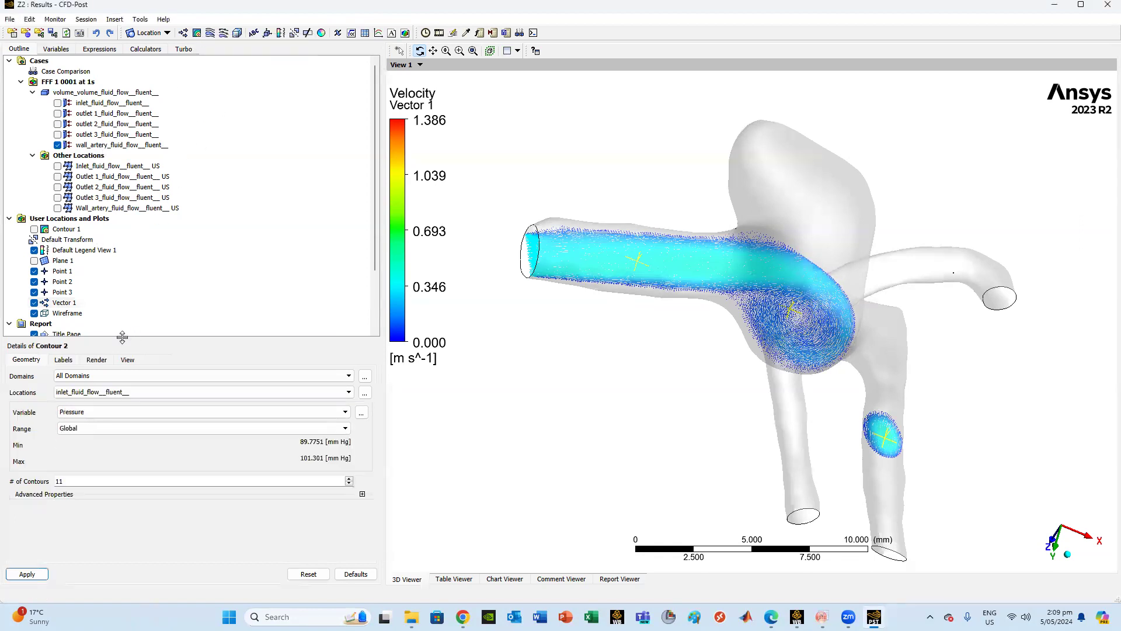
{"action": "left_click", "coordinate": [105, 391]}
{"action": "left_click", "coordinate": [109, 397]}
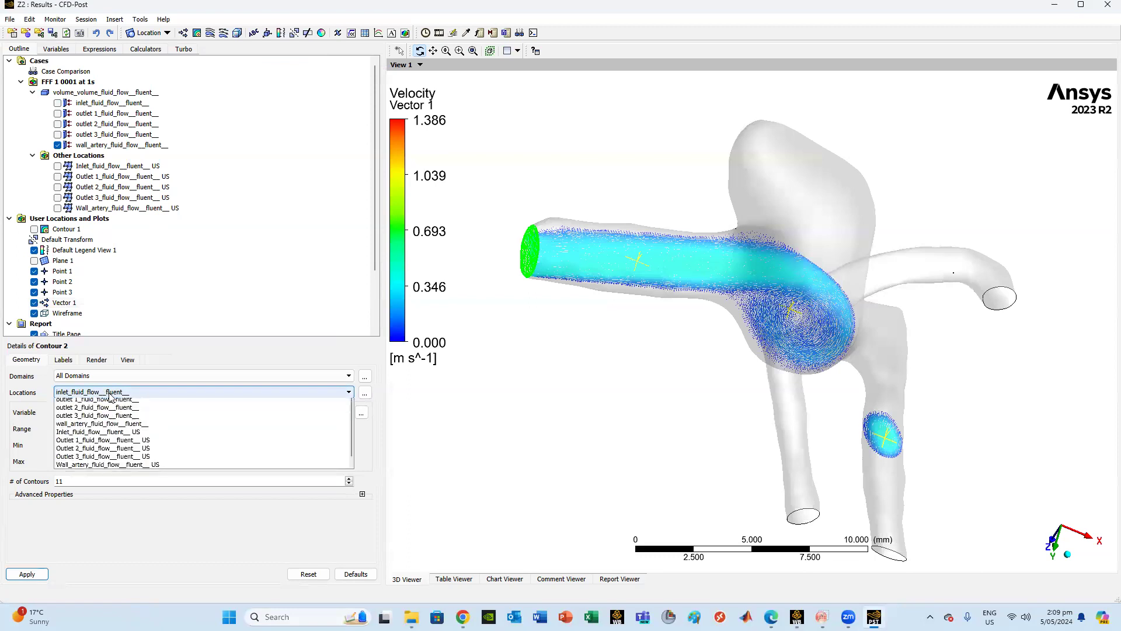
{"action": "left_click", "coordinate": [106, 435]}
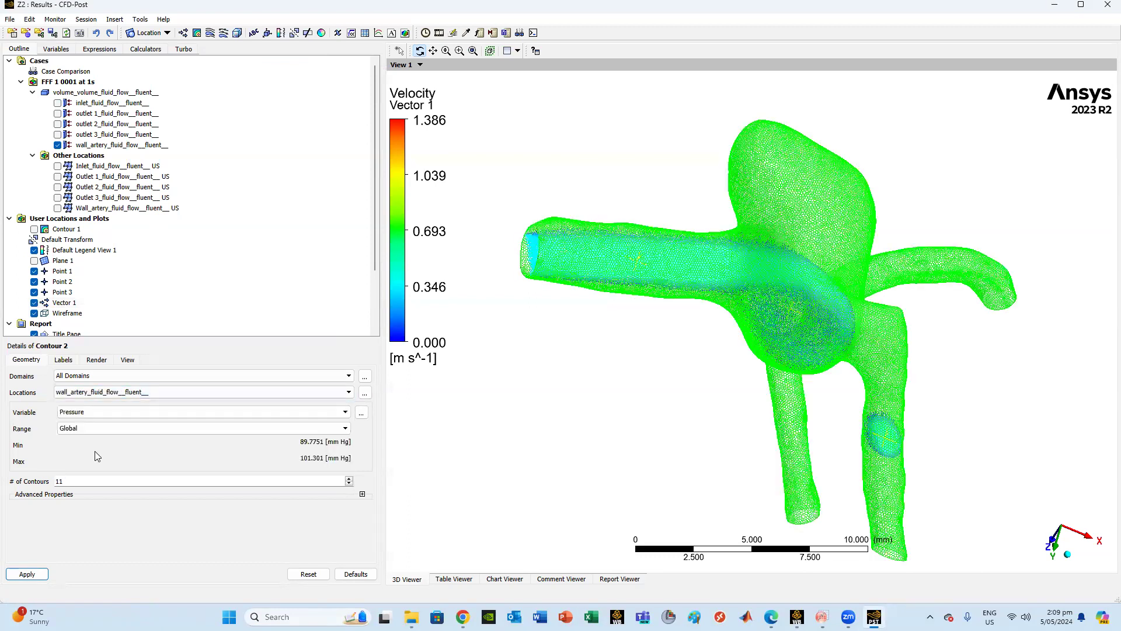
Set Contour 2's variable to Wall Shear with a Local range and generate the plot.
{"action": "left_click", "coordinate": [96, 412]}
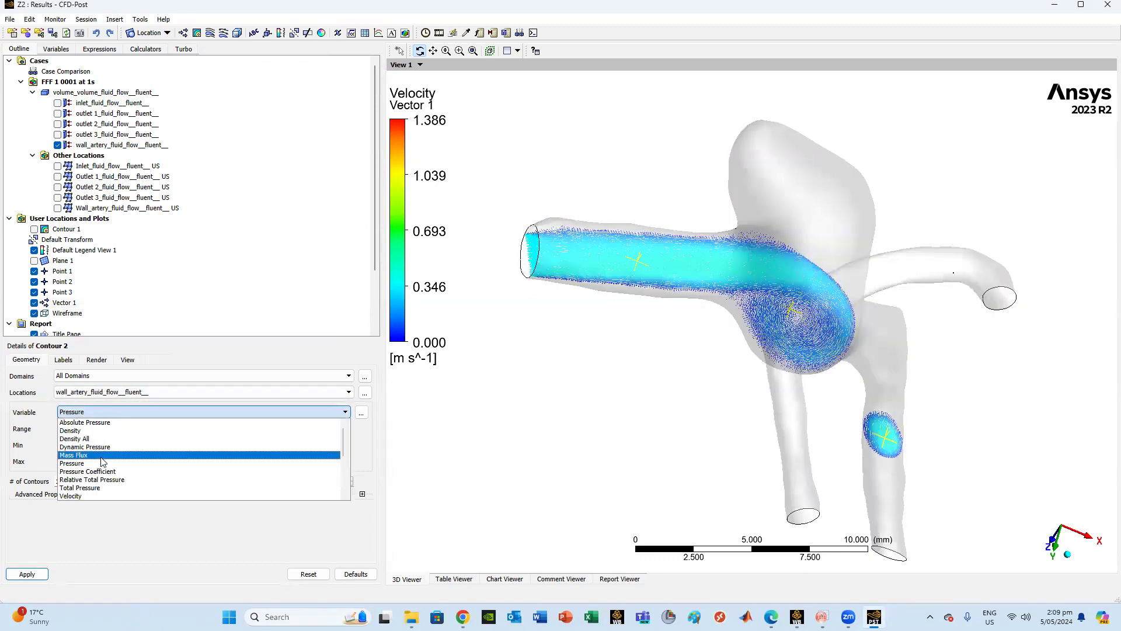
{"action": "scroll", "coordinate": [103, 462], "scroll_direction": "down", "scroll_amount": 5}
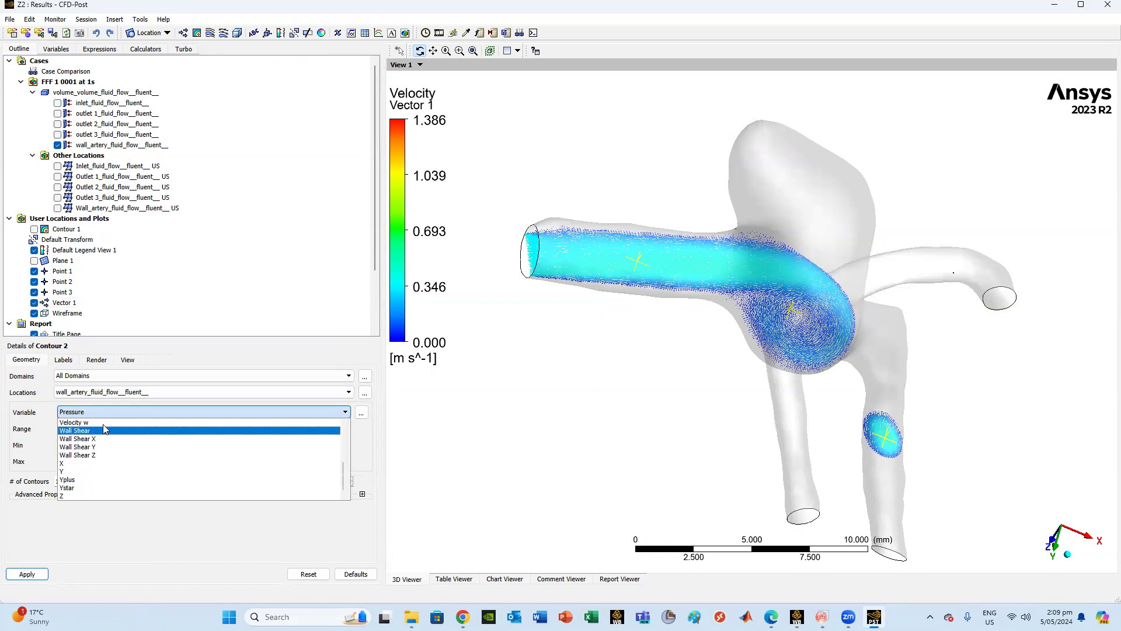
{"action": "left_click", "coordinate": [74, 431]}
{"action": "left_click", "coordinate": [99, 429]}
{"action": "left_click", "coordinate": [88, 437]}
{"action": "left_click", "coordinate": [27, 574]}
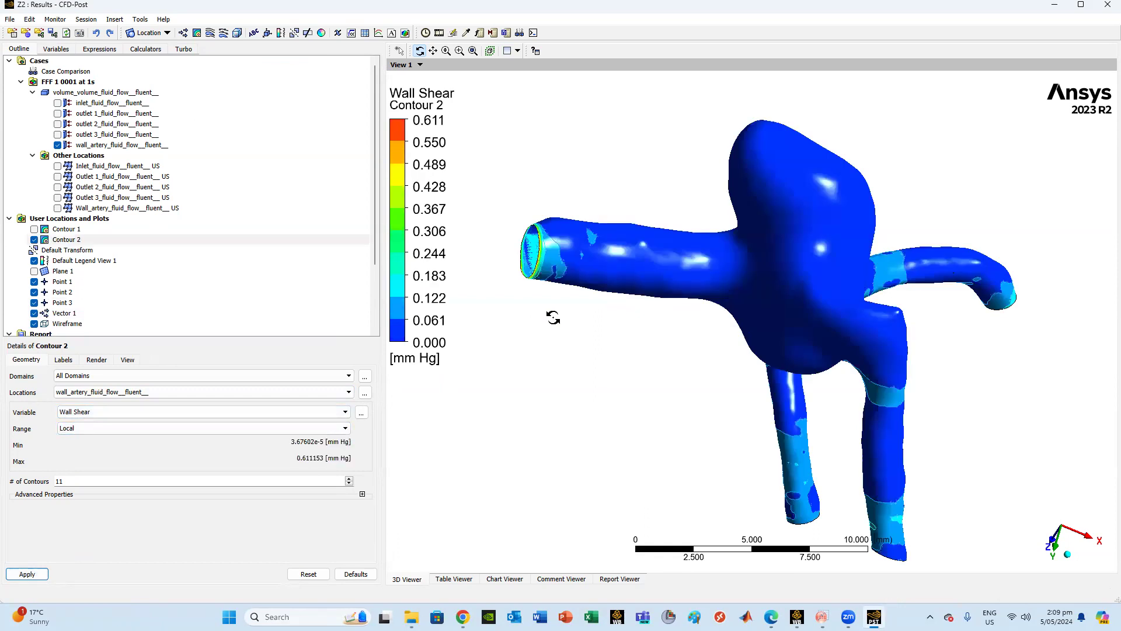
Load the results of time step 20 (0.2 s) for the wall shear contour and close the Timestep Selector.
{"action": "left_click", "coordinate": [425, 33]}
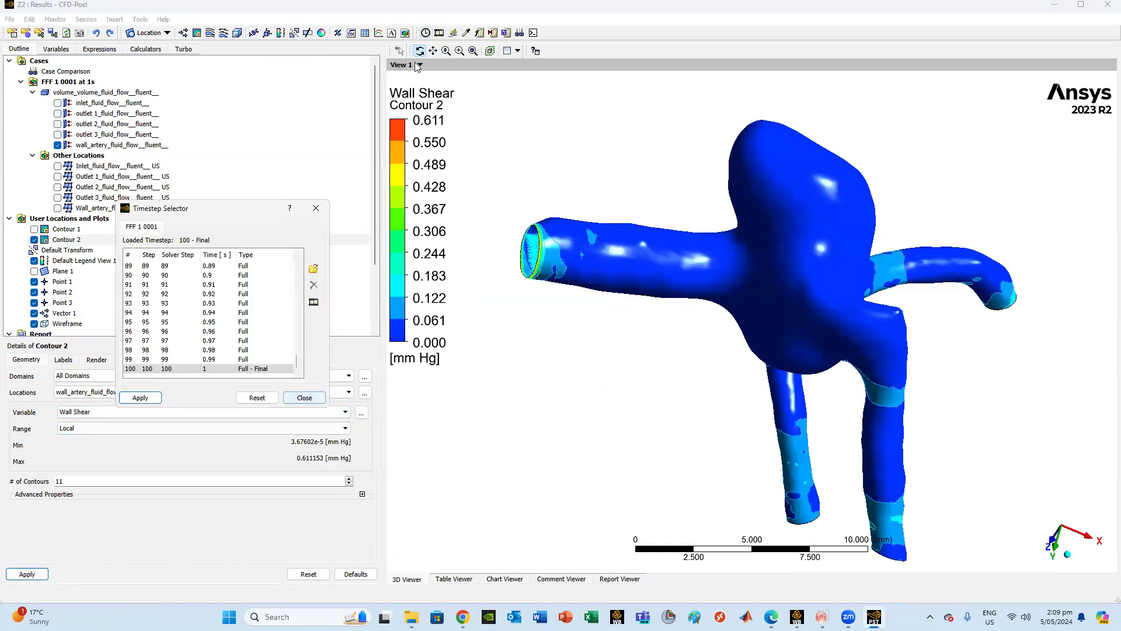
{"action": "scroll", "coordinate": [203, 368], "scroll_direction": "up", "scroll_amount": 12}
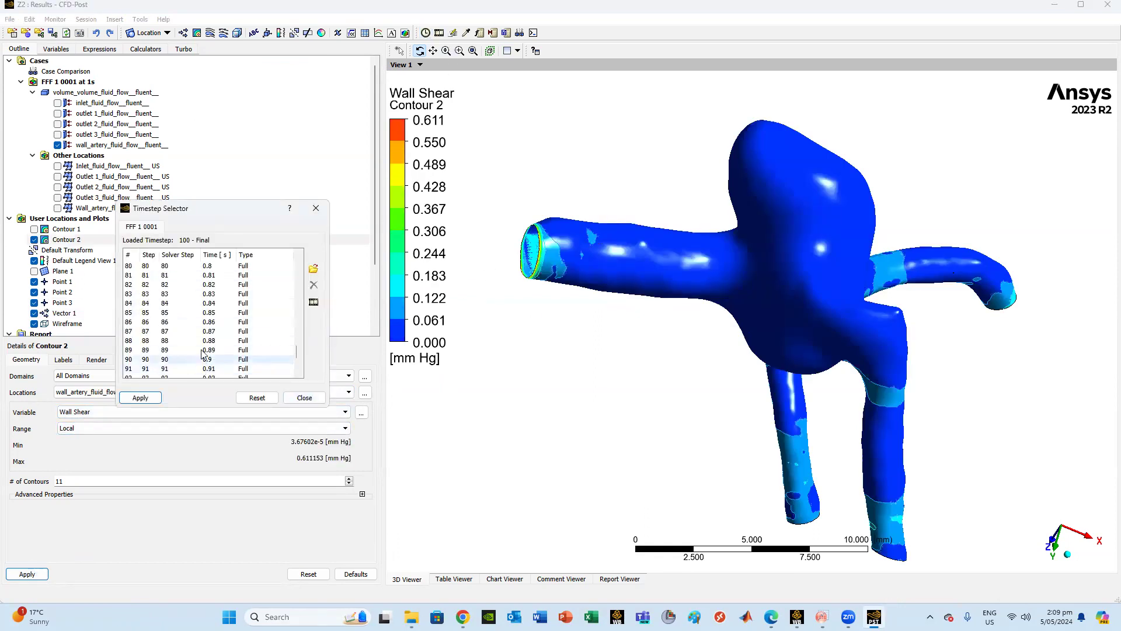
{"action": "scroll", "coordinate": [210, 316], "scroll_direction": "up", "scroll_amount": 10}
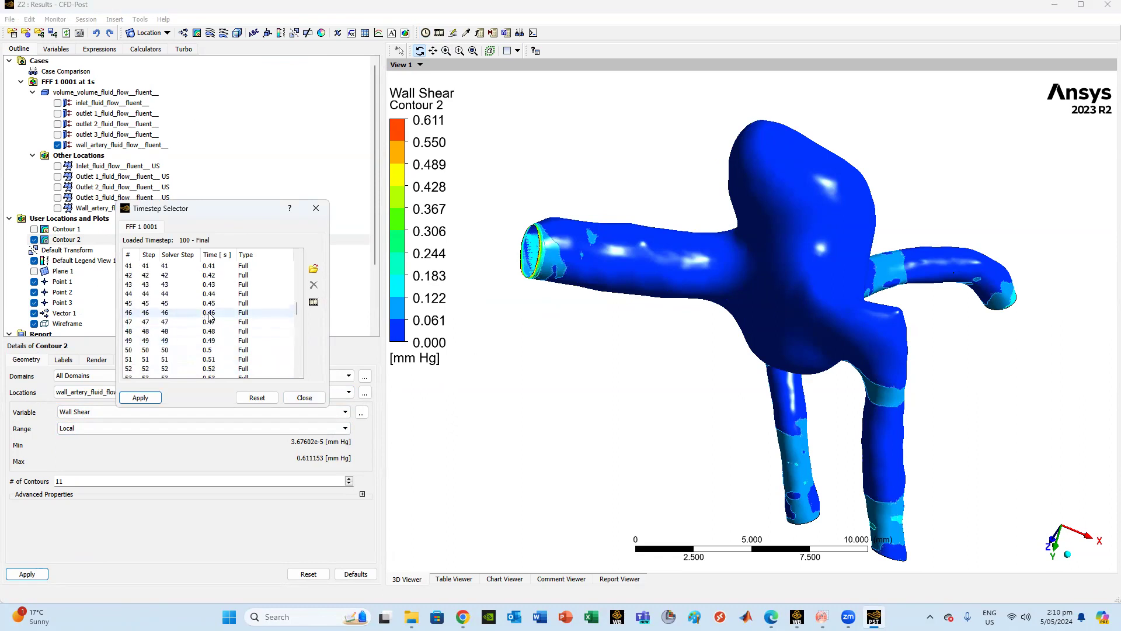
{"action": "left_click", "coordinate": [208, 266]}
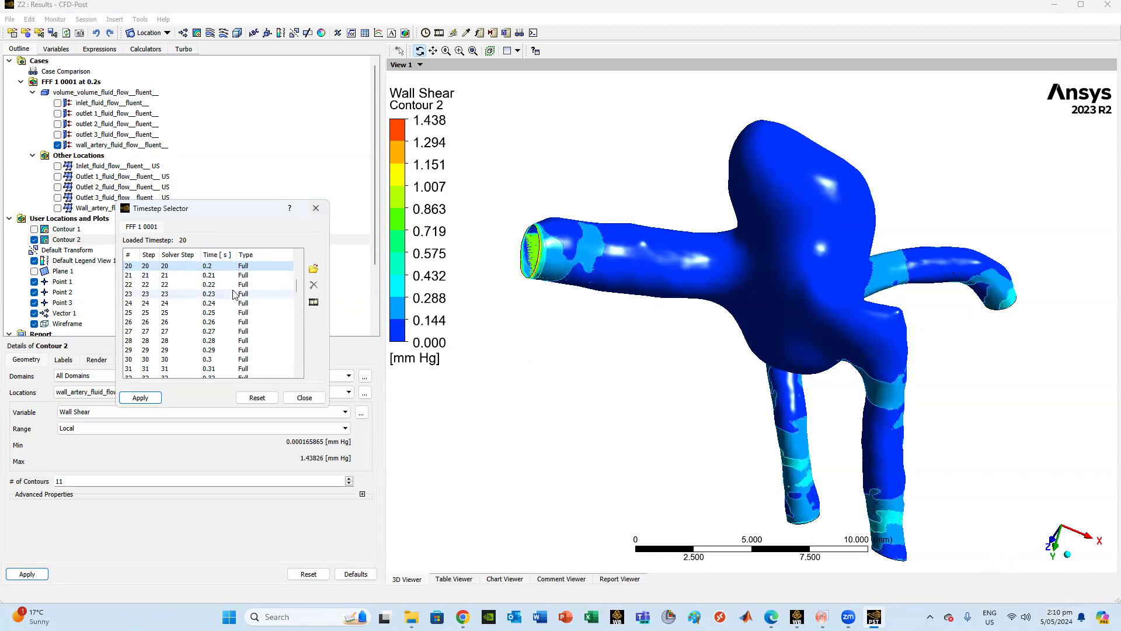
{"action": "left_click", "coordinate": [303, 398]}
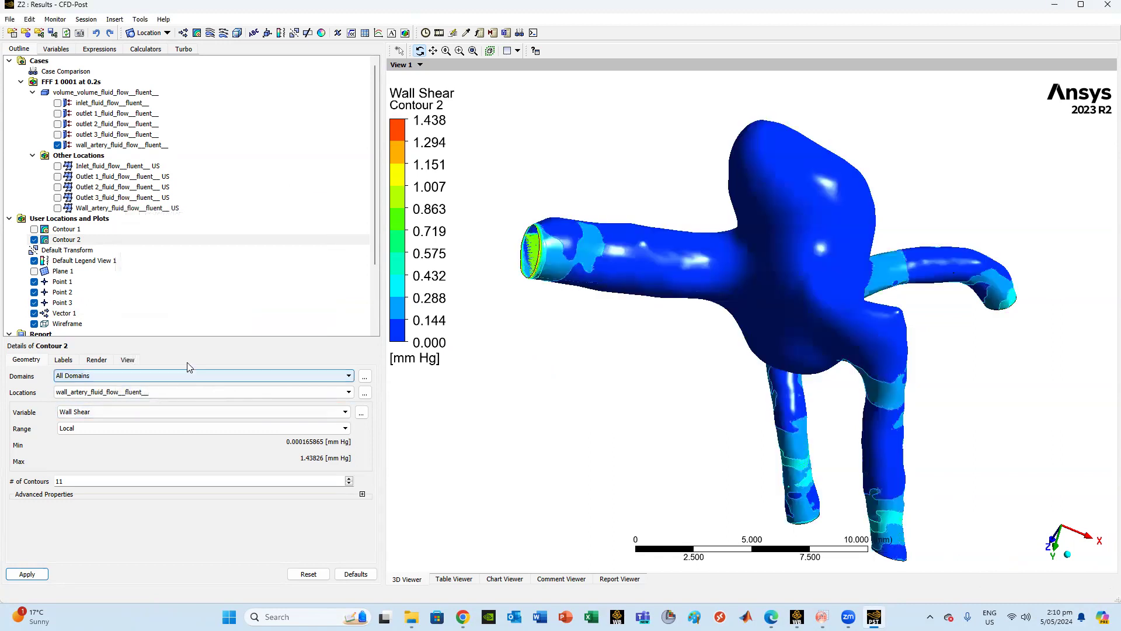
Give Contour 2 a User Specified range from 0 to 0.2 mm Hg and update the plot.
{"action": "left_click", "coordinate": [82, 429]}
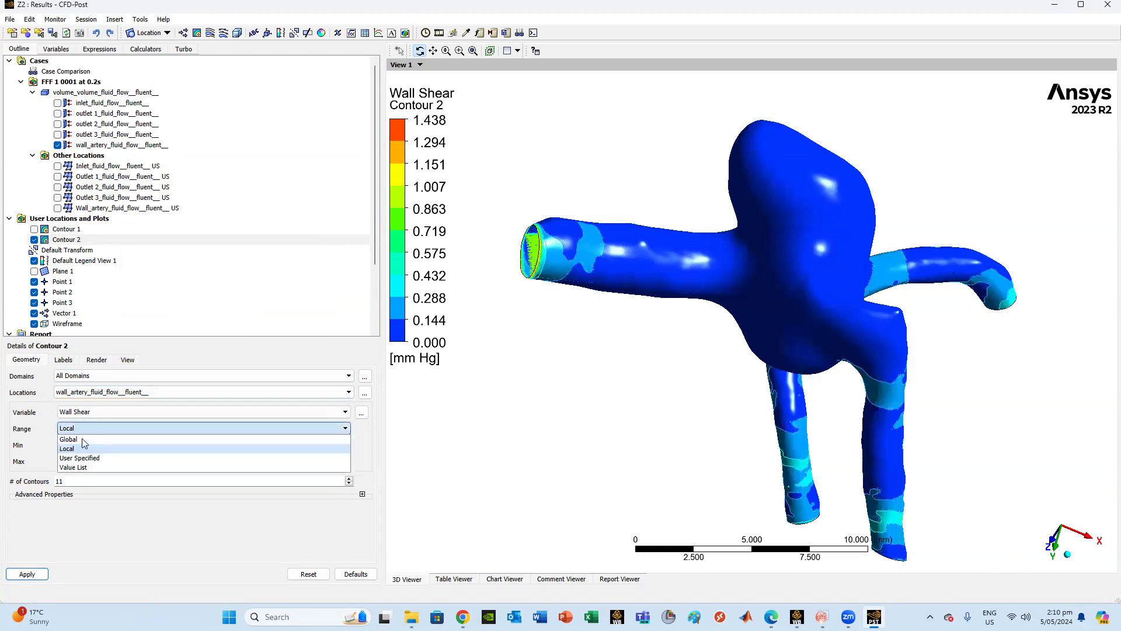
{"action": "left_click", "coordinate": [85, 459]}
{"action": "left_click", "coordinate": [99, 461]}
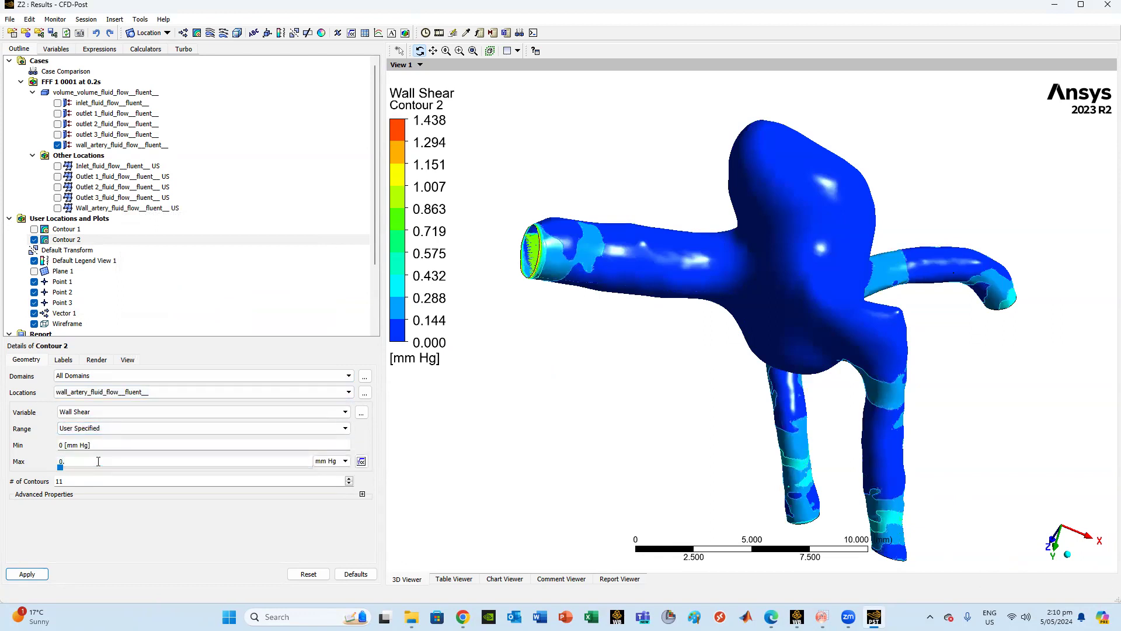
{"action": "type", "text": "0.2"}
{"action": "left_click", "coordinate": [27, 574]}
{"action": "left_click_drag", "start_coordinate": [746, 388], "coordinate": [633, 408]}
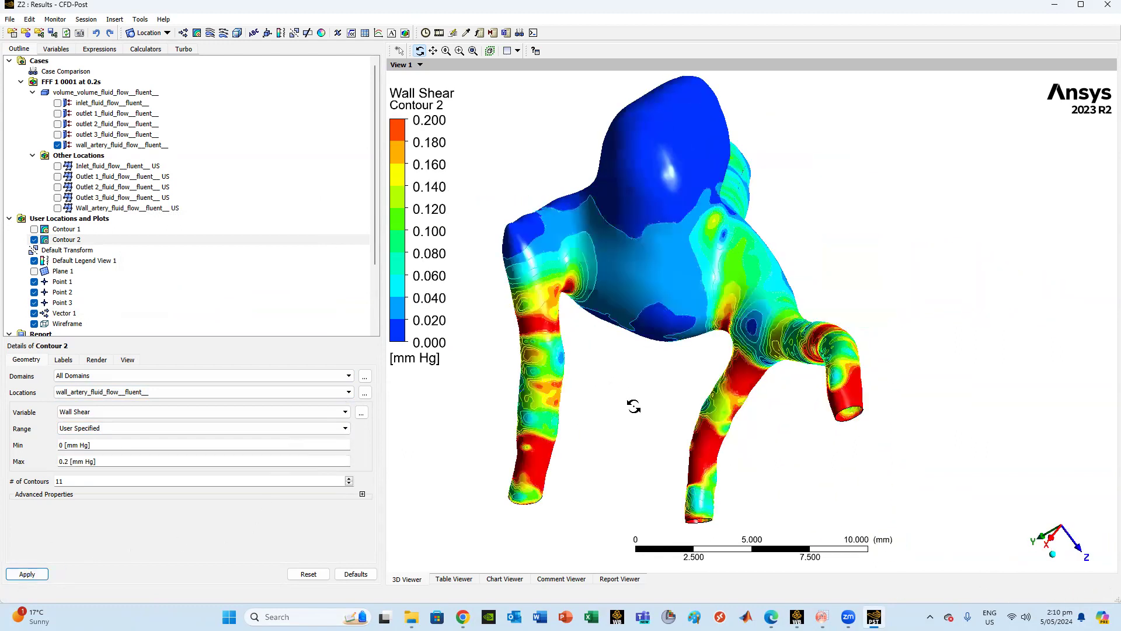
Turn off lighting in Contour 2's rendering, keeping Smooth Shading, and update the plot.
{"action": "left_click", "coordinate": [62, 361]}
{"action": "left_click", "coordinate": [97, 360]}
{"action": "left_click", "coordinate": [87, 403]}
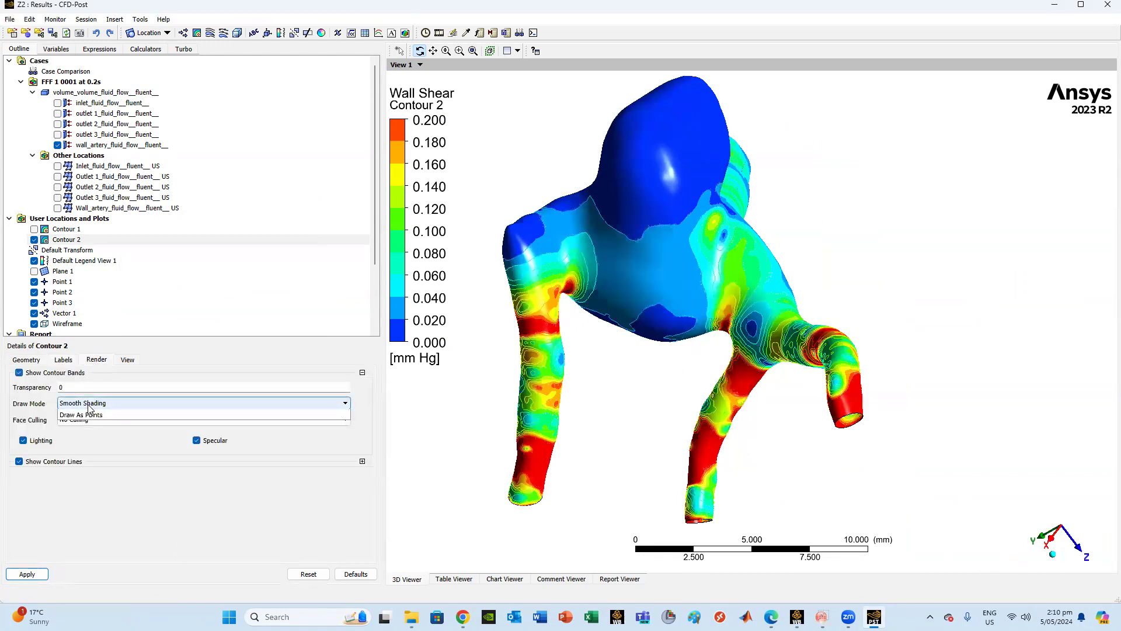
{"action": "left_click", "coordinate": [152, 385]}
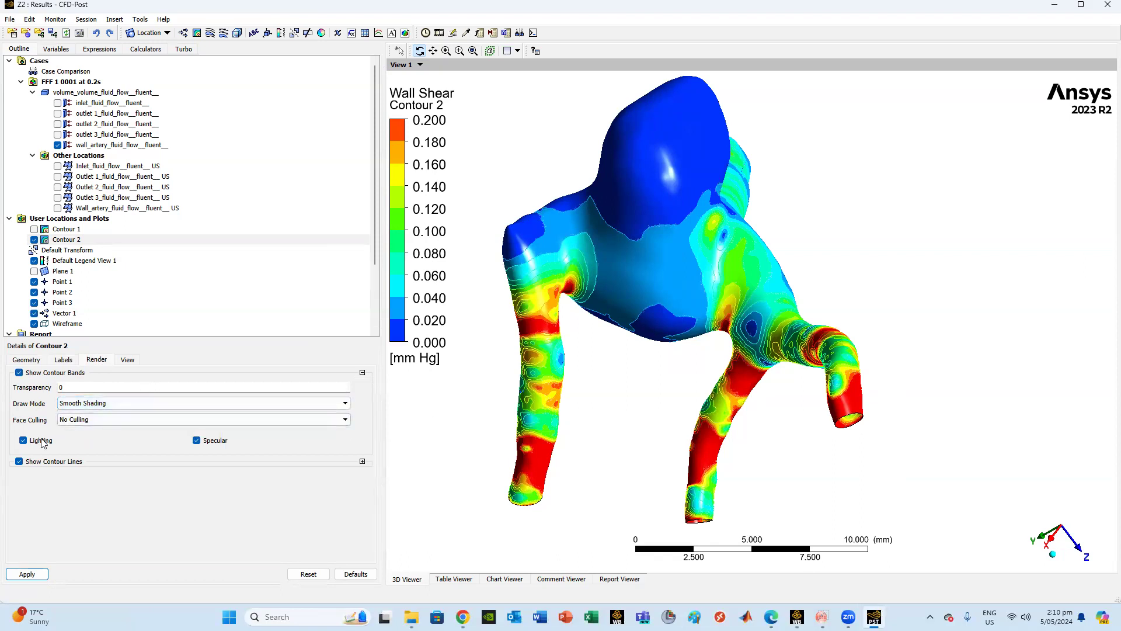
{"action": "left_click", "coordinate": [23, 441]}
{"action": "left_click", "coordinate": [26, 574]}
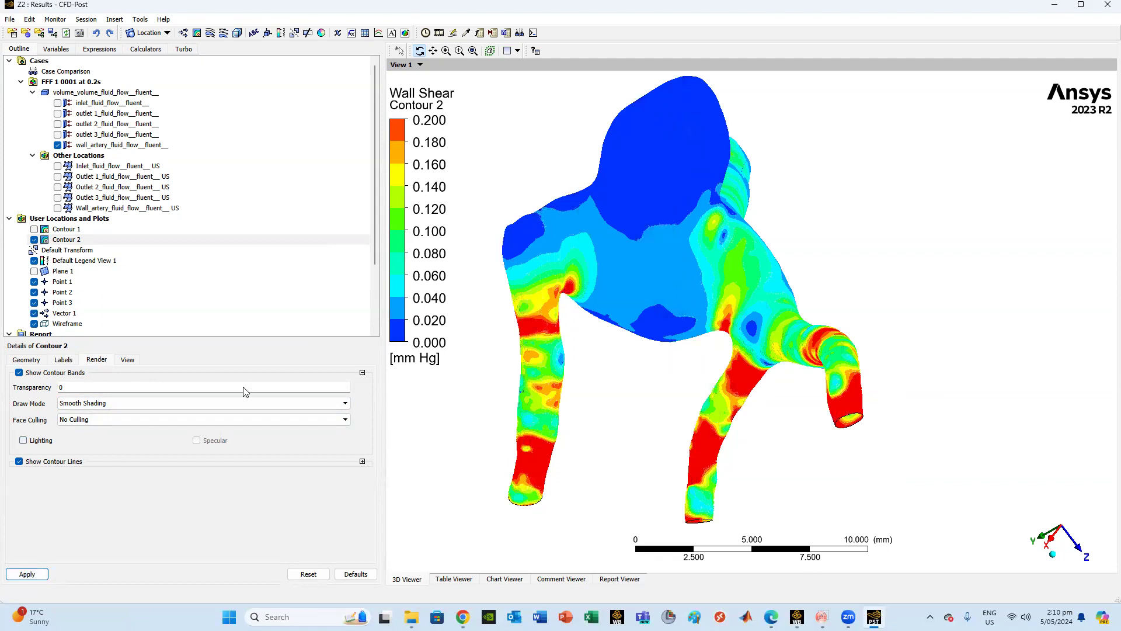
Try a transparency of 1 for Contour 2's bands.
{"action": "left_click", "coordinate": [91, 391]}
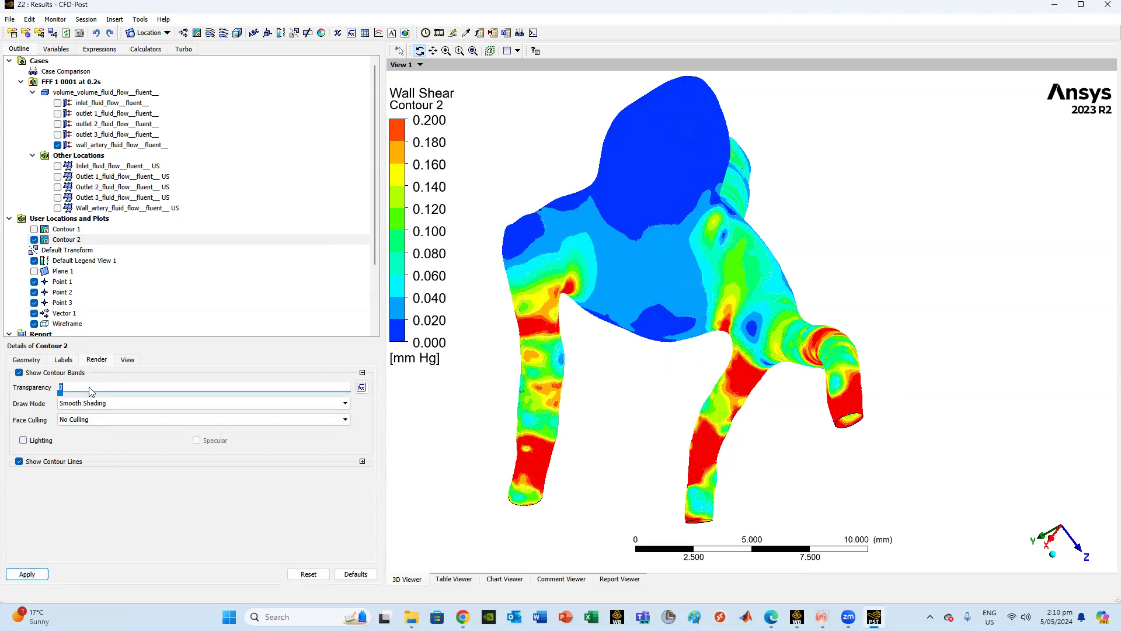
{"action": "type", "text": "1"}
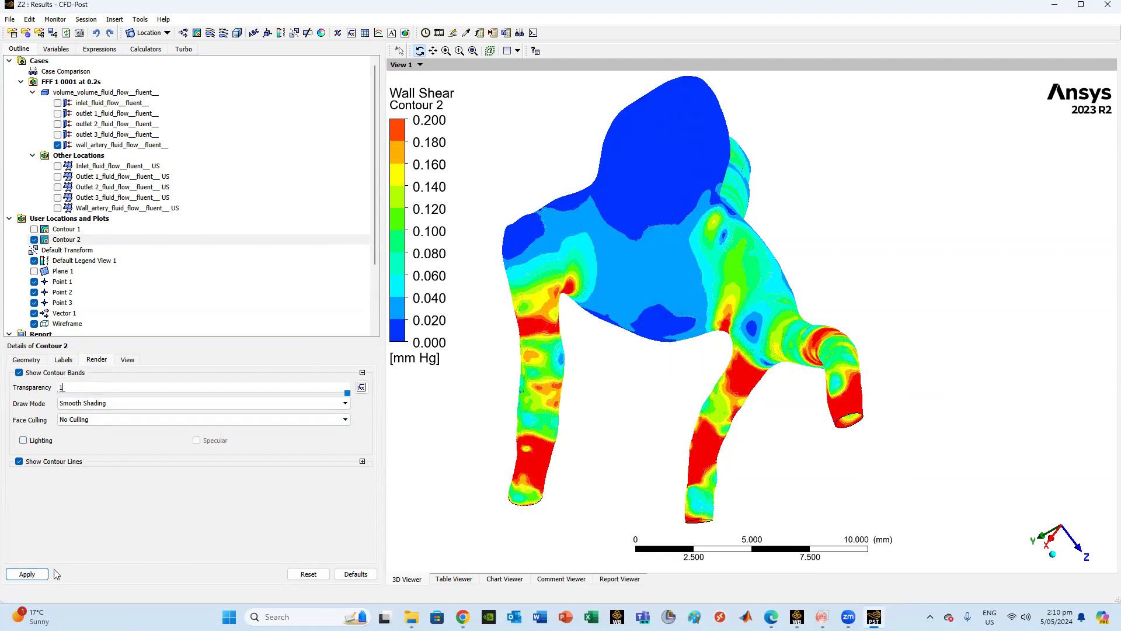
{"action": "left_click", "coordinate": [35, 575]}
Set the transparency of Contour 2's bands to 0.2 and hide Vector 1.
{"action": "left_click", "coordinate": [71, 388]}
{"action": "type", "text": "0.2"}
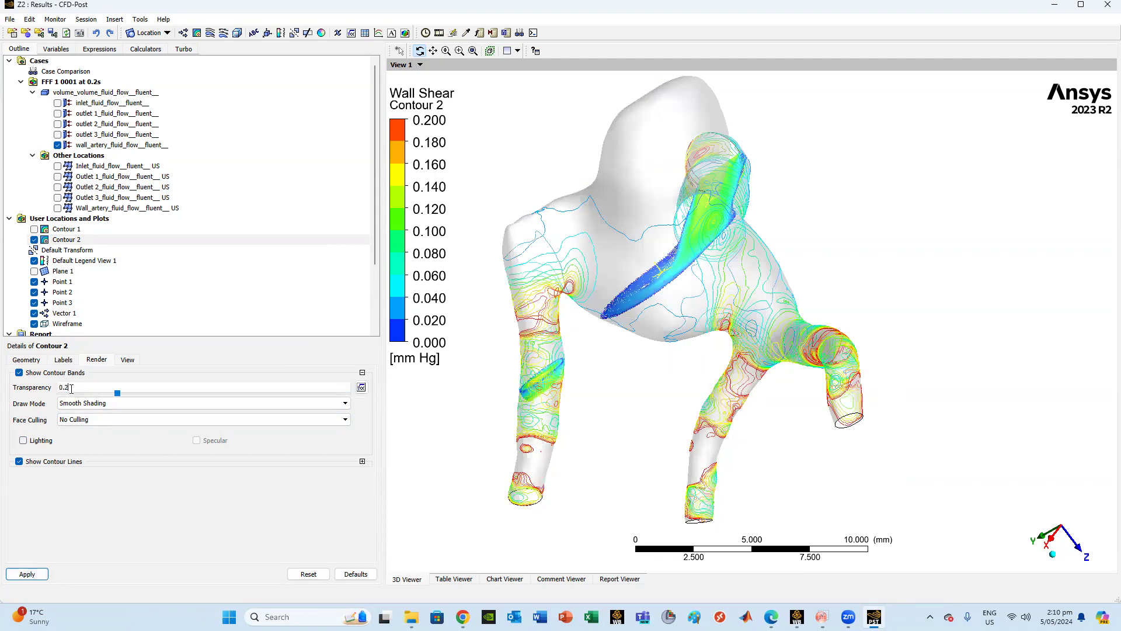
{"action": "left_click", "coordinate": [27, 574]}
{"action": "left_click_drag", "start_coordinate": [601, 388], "coordinate": [666, 356]}
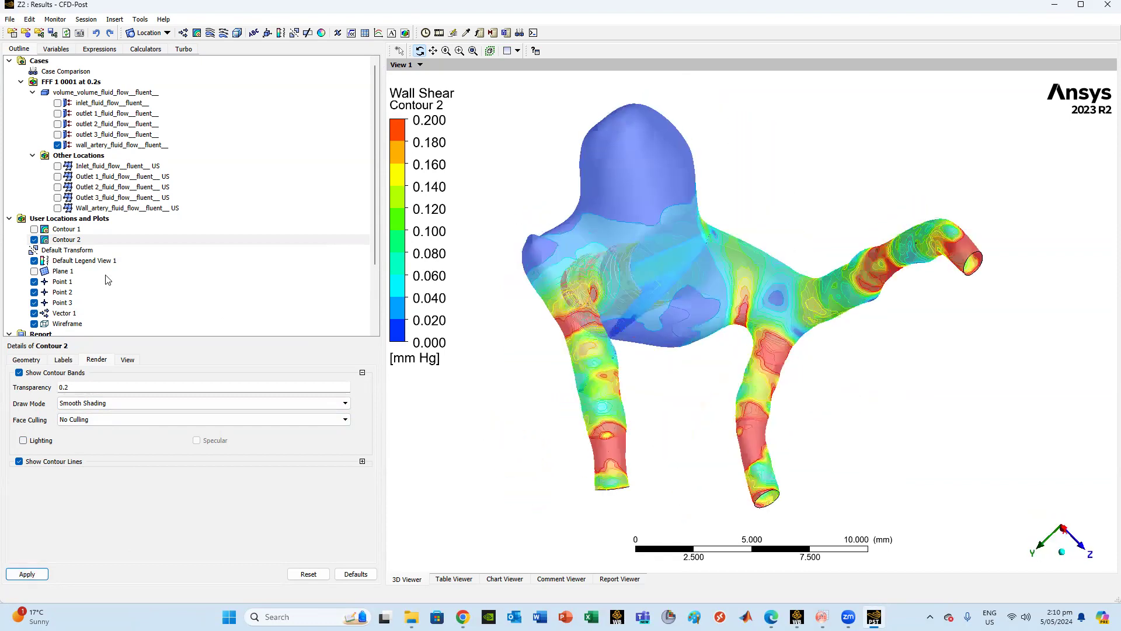
{"action": "left_click", "coordinate": [34, 314]}
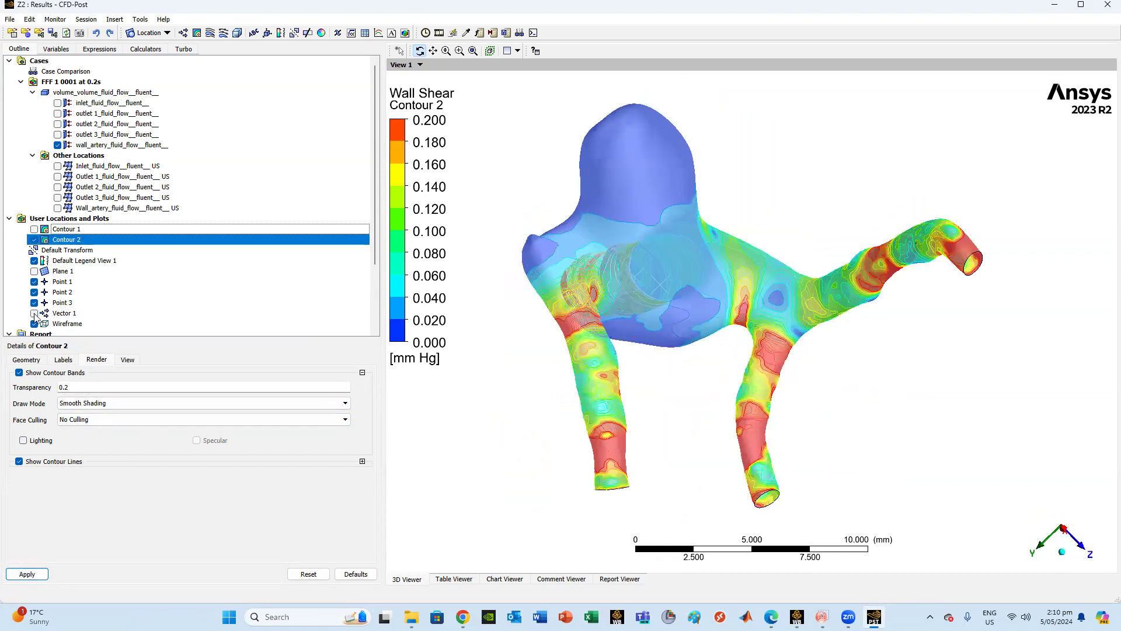
{"action": "left_click_drag", "start_coordinate": [629, 332], "coordinate": [515, 325]}
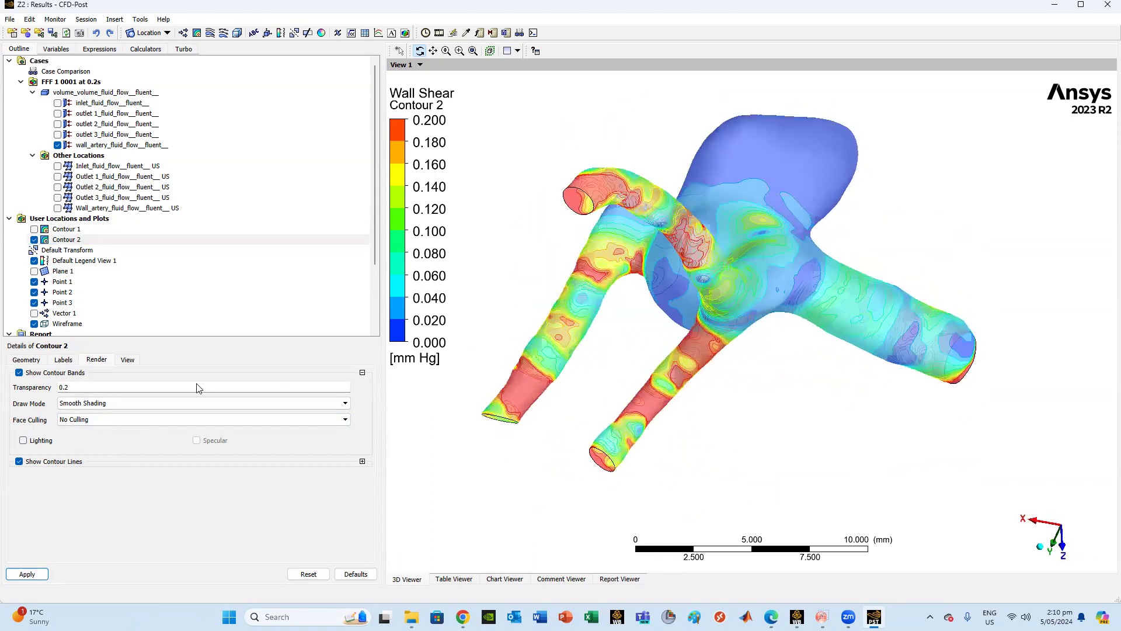
Try a transparency of 0.1 for Contour 2's bands.
{"action": "left_click", "coordinate": [82, 390]}
{"action": "type", "text": "0.1"}
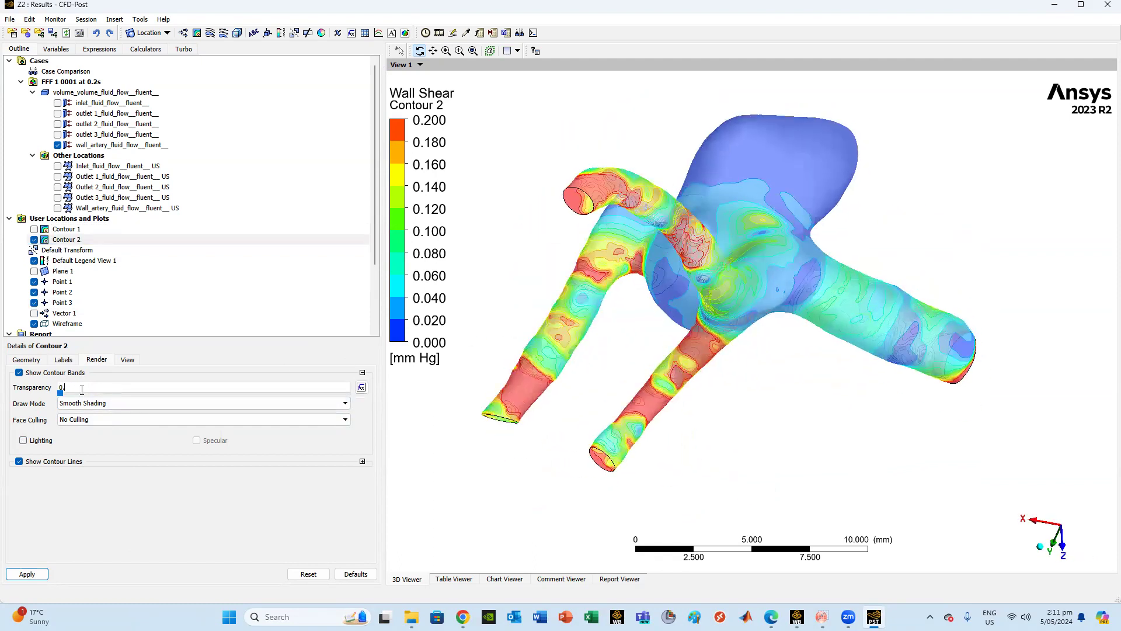
{"action": "left_click", "coordinate": [38, 575]}
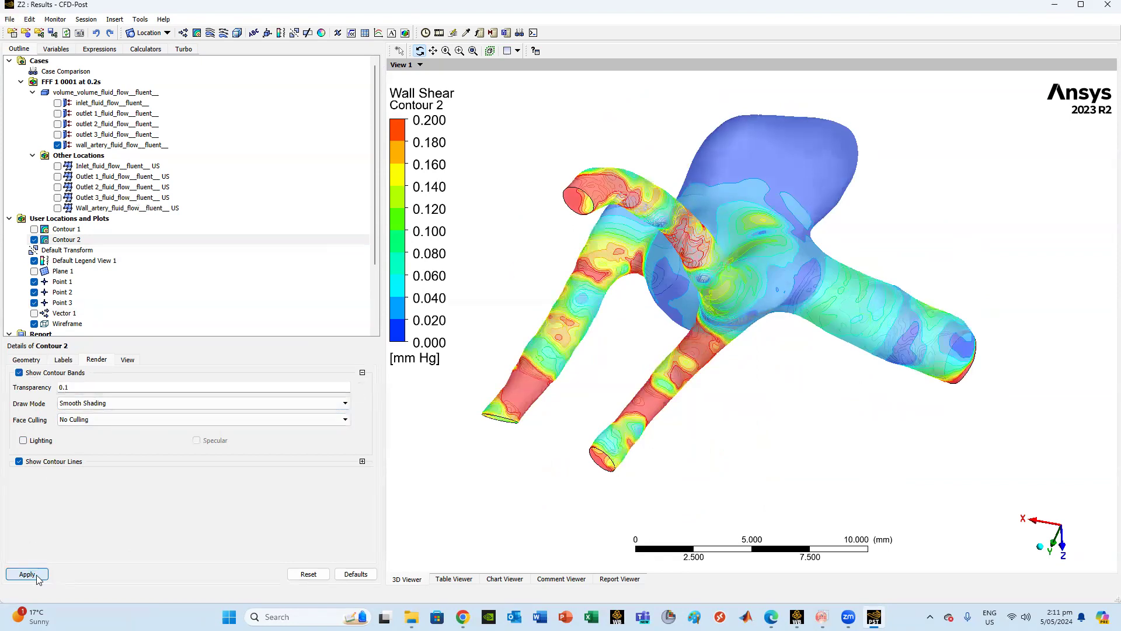
Set the transparency of Contour 2's bands to 0 and turn off its contour lines.
{"action": "left_click", "coordinate": [55, 389]}
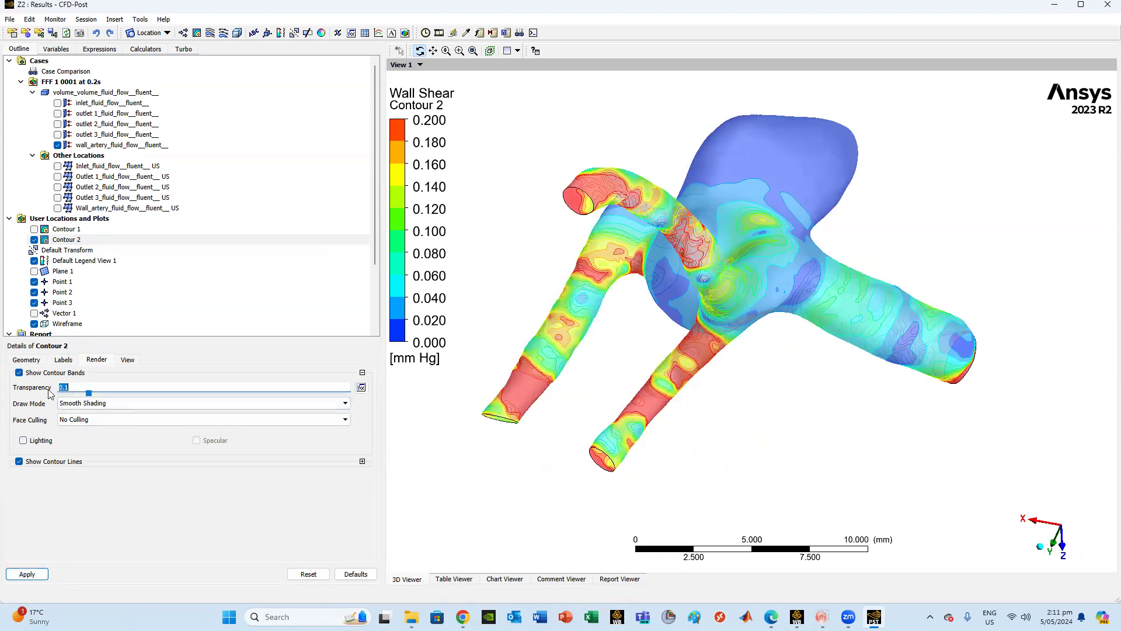
{"action": "type", "text": "0"}
{"action": "left_click", "coordinate": [36, 577]}
{"action": "left_click", "coordinate": [40, 464]}
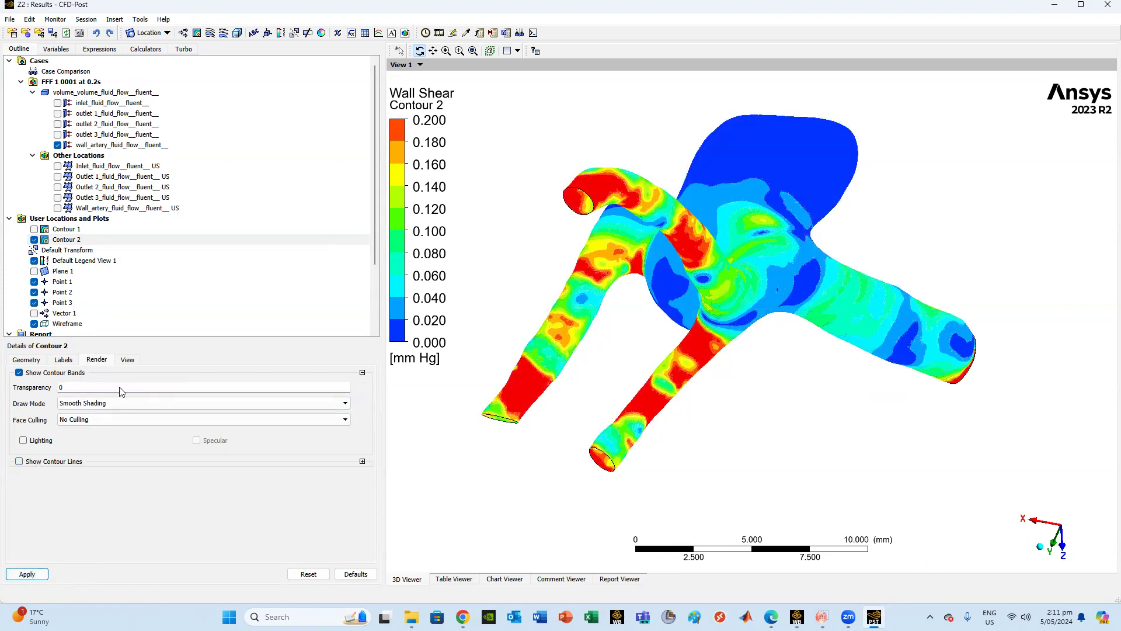
Load timestep 30 at 0.3 s for the wall shear contour.
{"action": "left_click_drag", "start_coordinate": [801, 425], "coordinate": [434, 74]}
{"action": "left_click", "coordinate": [425, 33]}
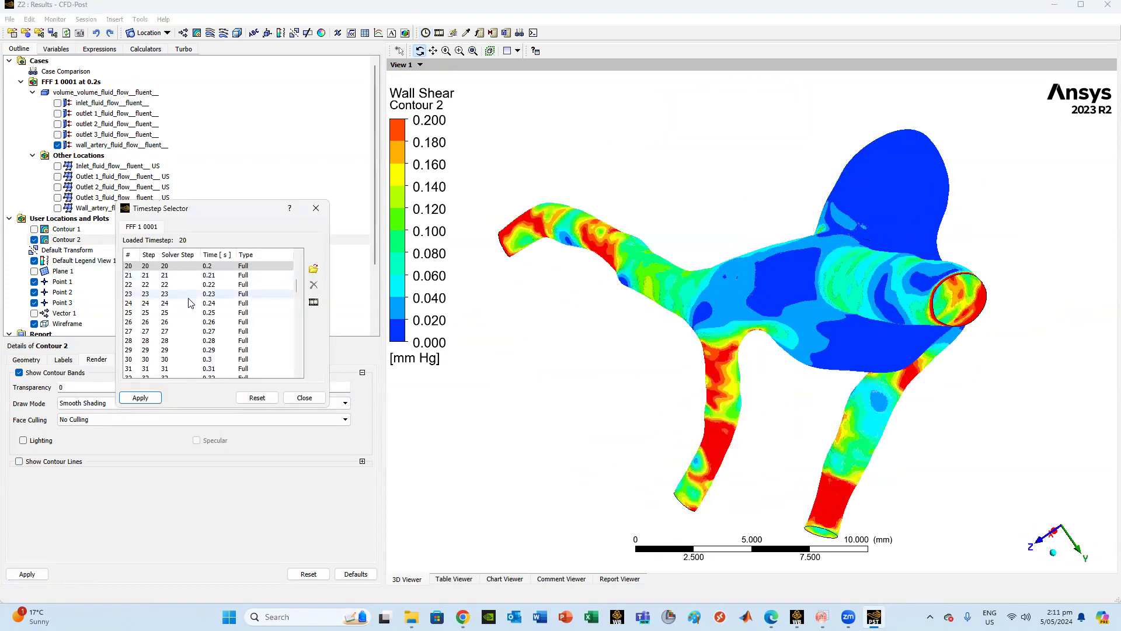
{"action": "left_click", "coordinate": [188, 359]}
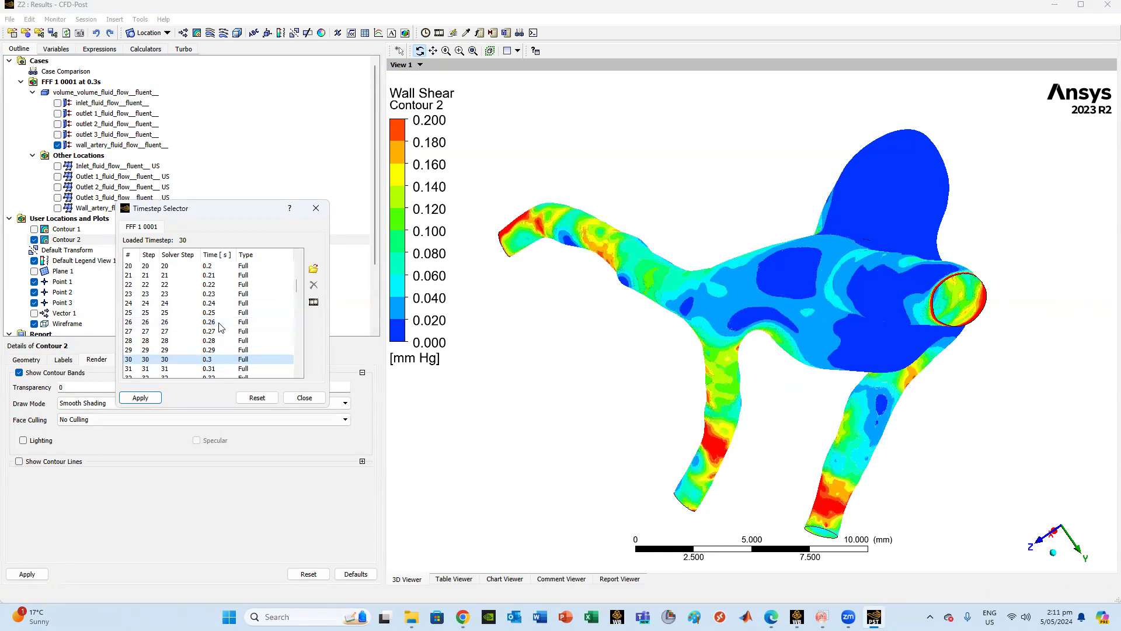
{"action": "left_click", "coordinate": [316, 208]}
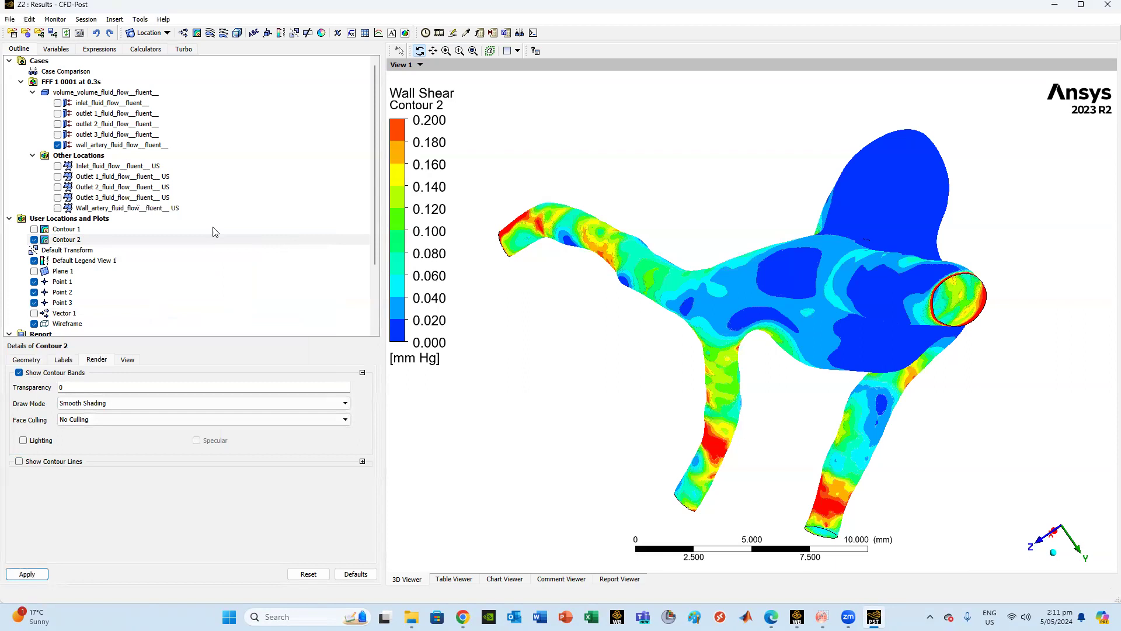
Insert Chart 1 and set its type to XY - Transient or Sequence.
{"action": "left_click", "coordinate": [380, 34]}
{"action": "left_click", "coordinate": [400, 83]}
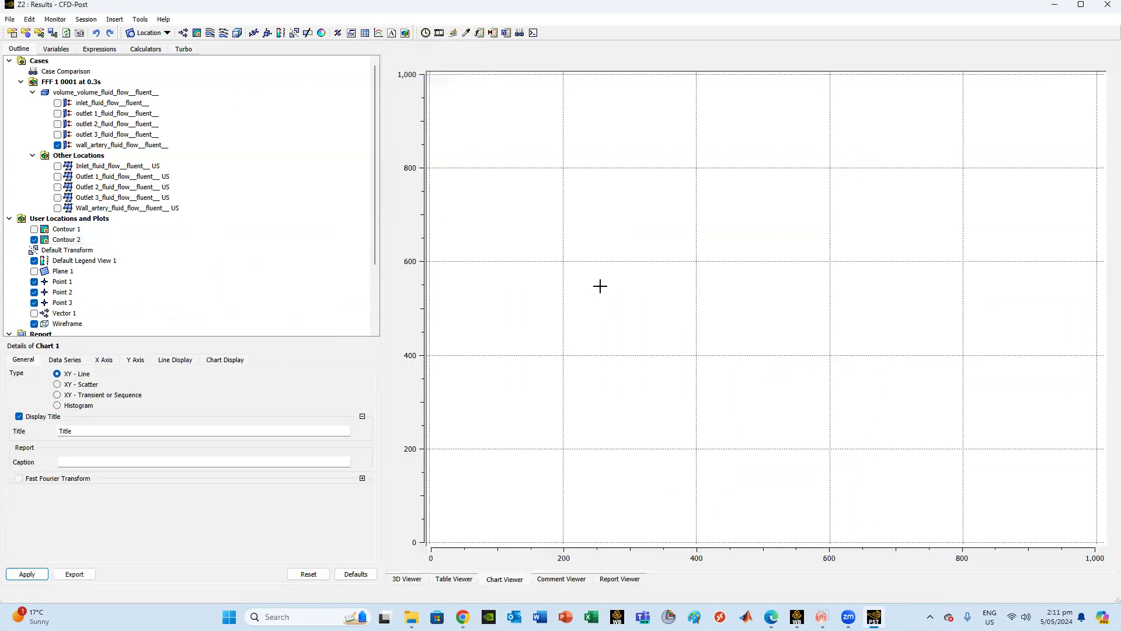
{"action": "left_click", "coordinate": [57, 395]}
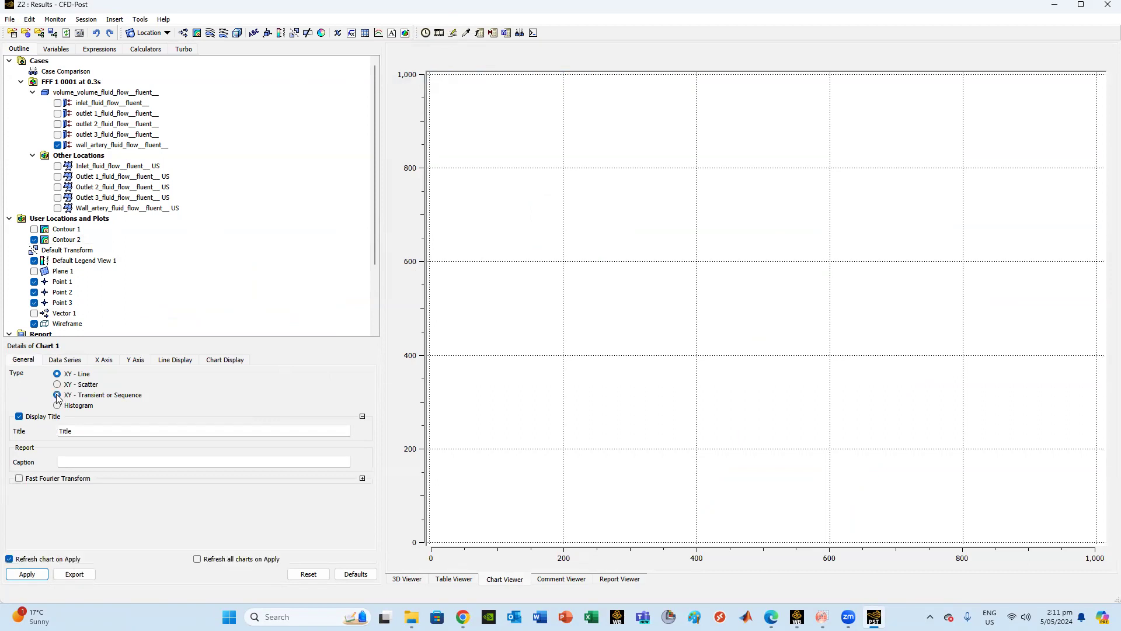
Assign Point 1 to Series 1, then add Series 2 and Series 3 located at Point 2 and Point 3.
{"action": "left_click", "coordinate": [64, 359]}
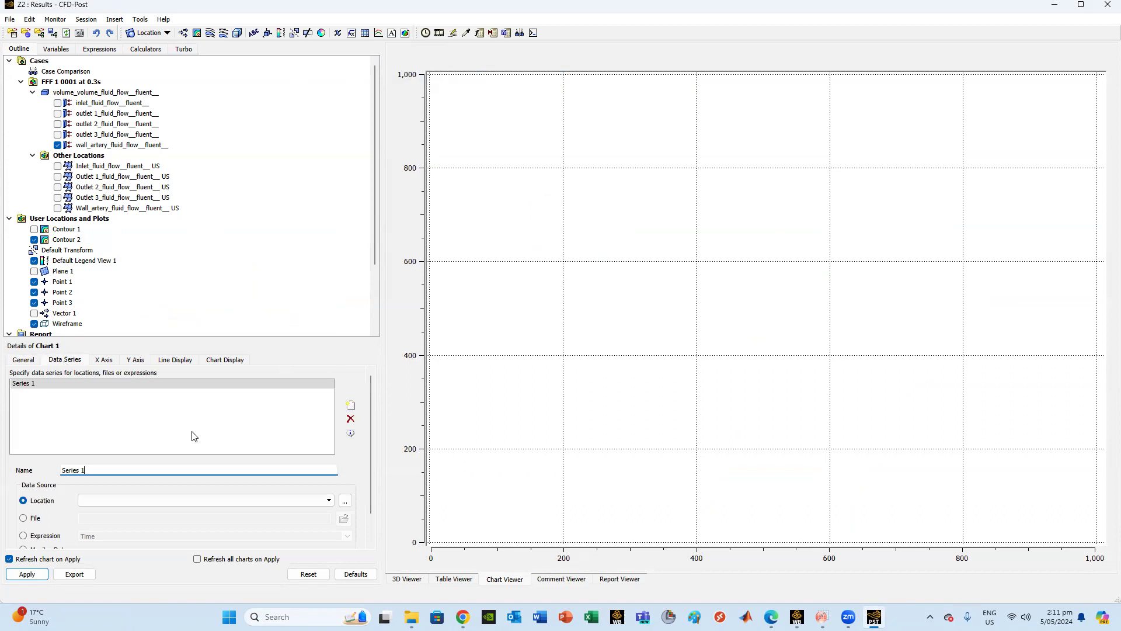
{"action": "left_click", "coordinate": [345, 501]}
{"action": "left_click", "coordinate": [544, 157]}
{"action": "left_click", "coordinate": [524, 472]}
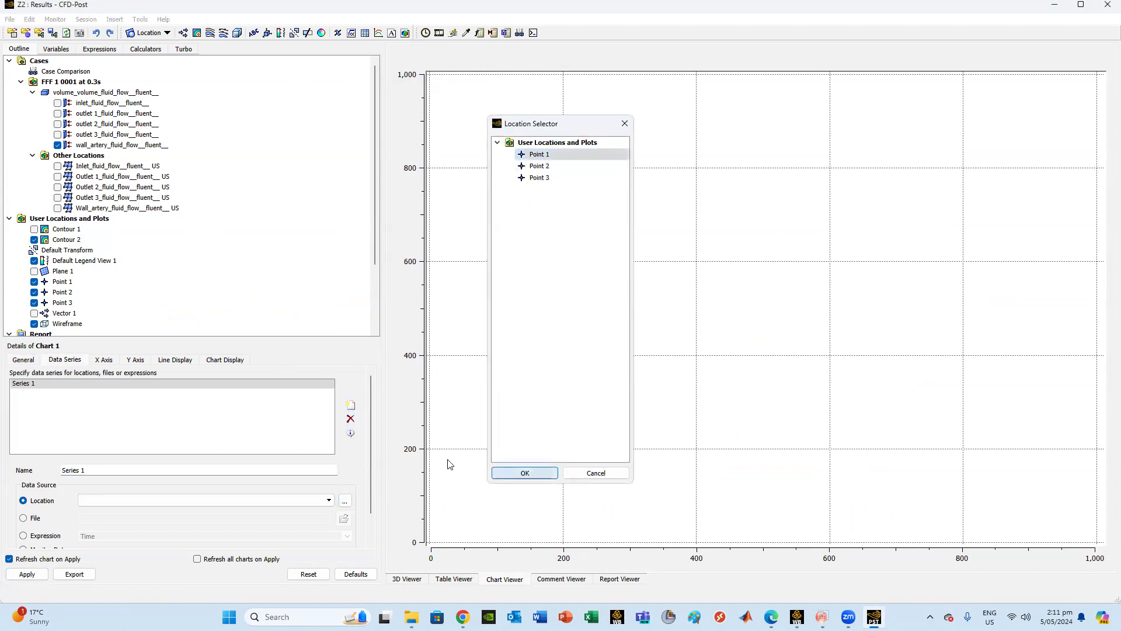
{"action": "left_click", "coordinate": [351, 405]}
{"action": "left_click", "coordinate": [345, 500]}
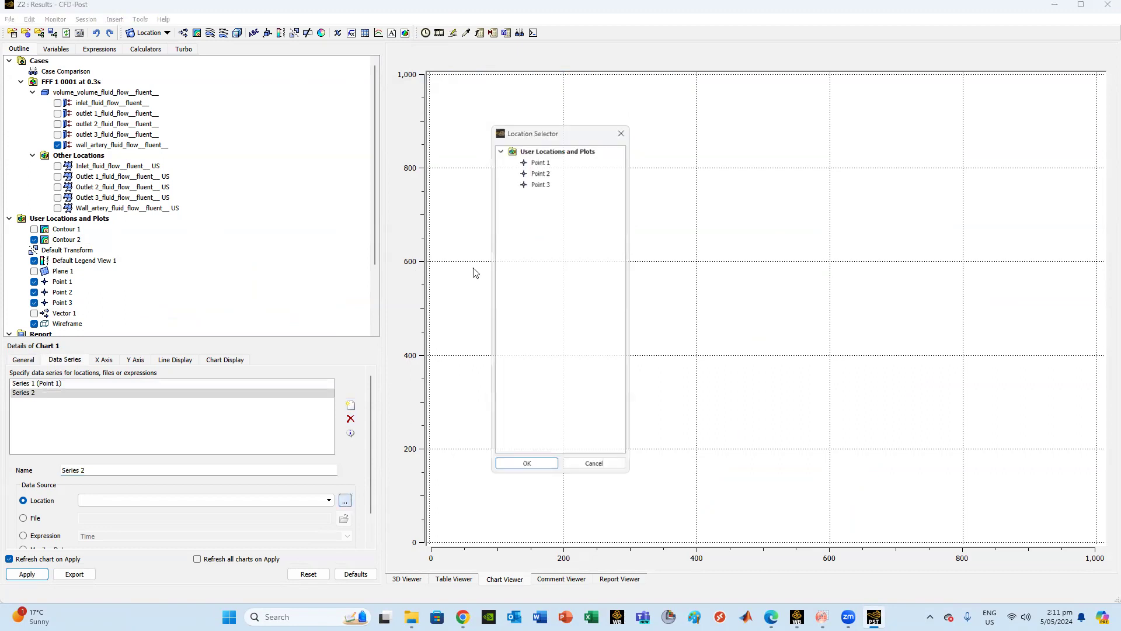
{"action": "left_click", "coordinate": [537, 166]}
{"action": "left_click", "coordinate": [525, 473]}
{"action": "left_click", "coordinate": [350, 405]}
{"action": "left_click", "coordinate": [346, 501]}
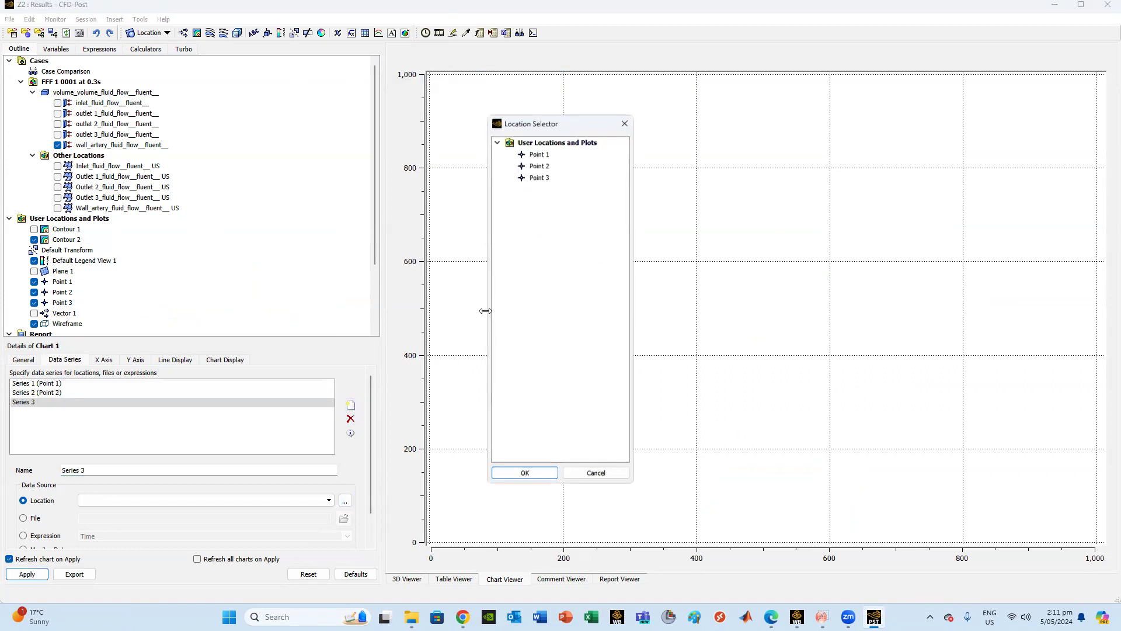
{"action": "left_click", "coordinate": [538, 178]}
{"action": "left_click", "coordinate": [523, 473]}
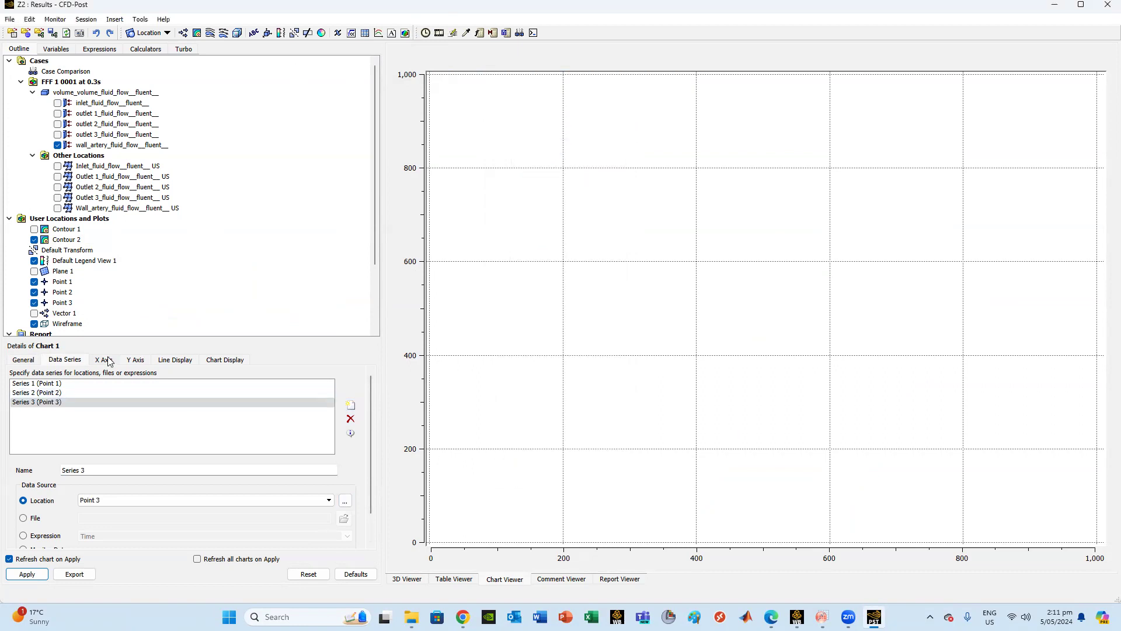
Set the Y axis variable of Chart 1 to Velocity and generate the chart.
{"action": "left_click", "coordinate": [134, 359]}
{"action": "left_click", "coordinate": [134, 387]}
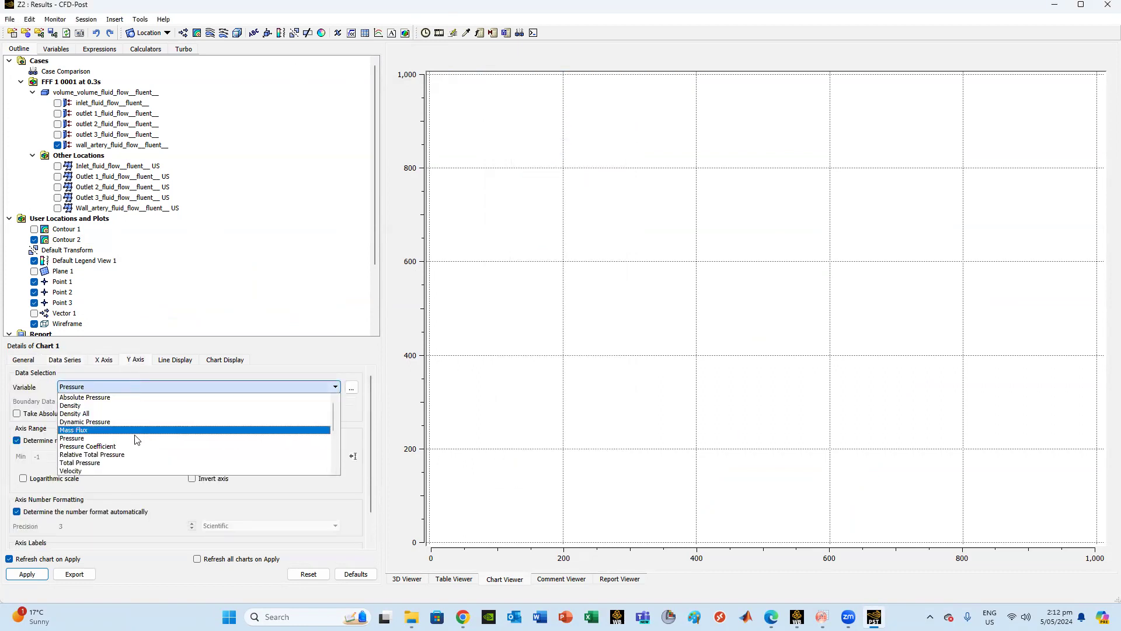
{"action": "scroll", "coordinate": [115, 438], "scroll_direction": "down", "scroll_amount": 3}
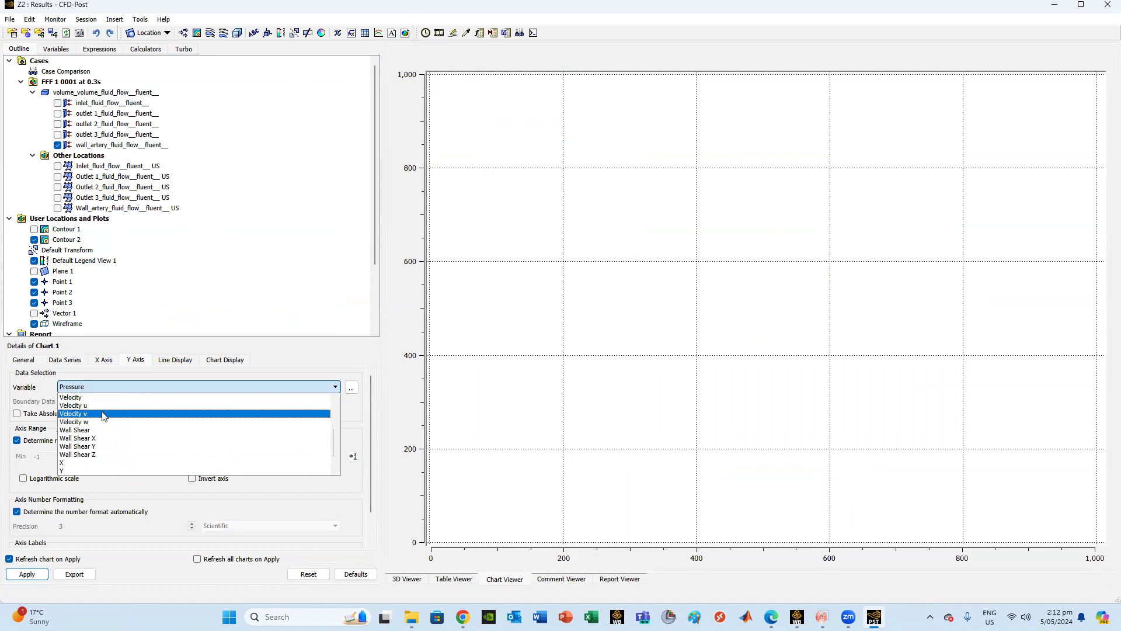
{"action": "left_click", "coordinate": [104, 409]}
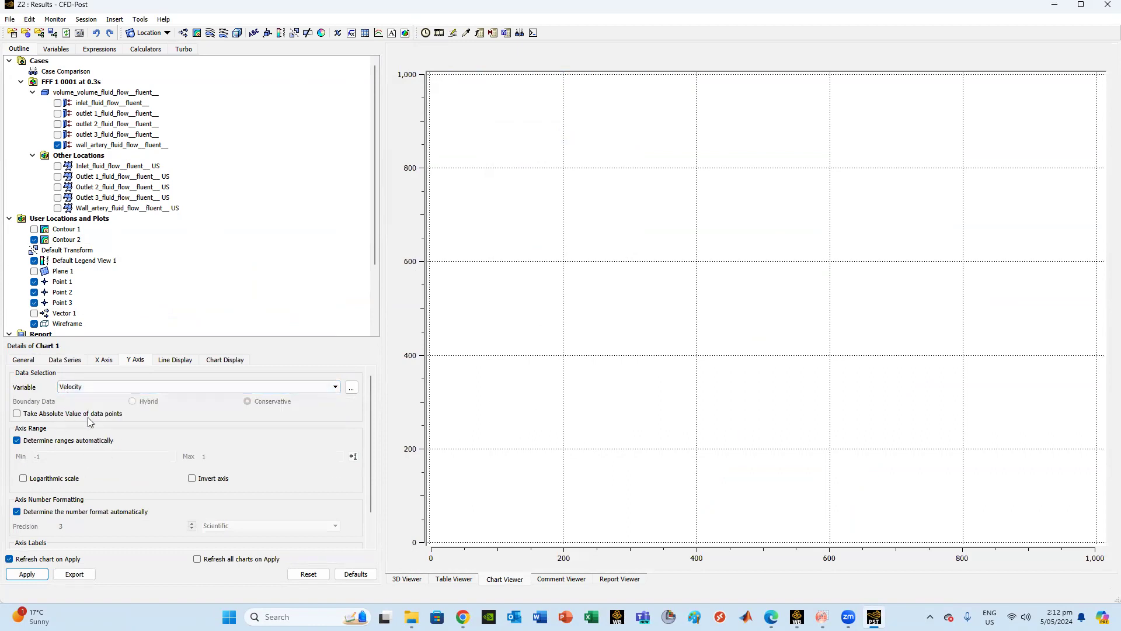
{"action": "left_click", "coordinate": [29, 575]}
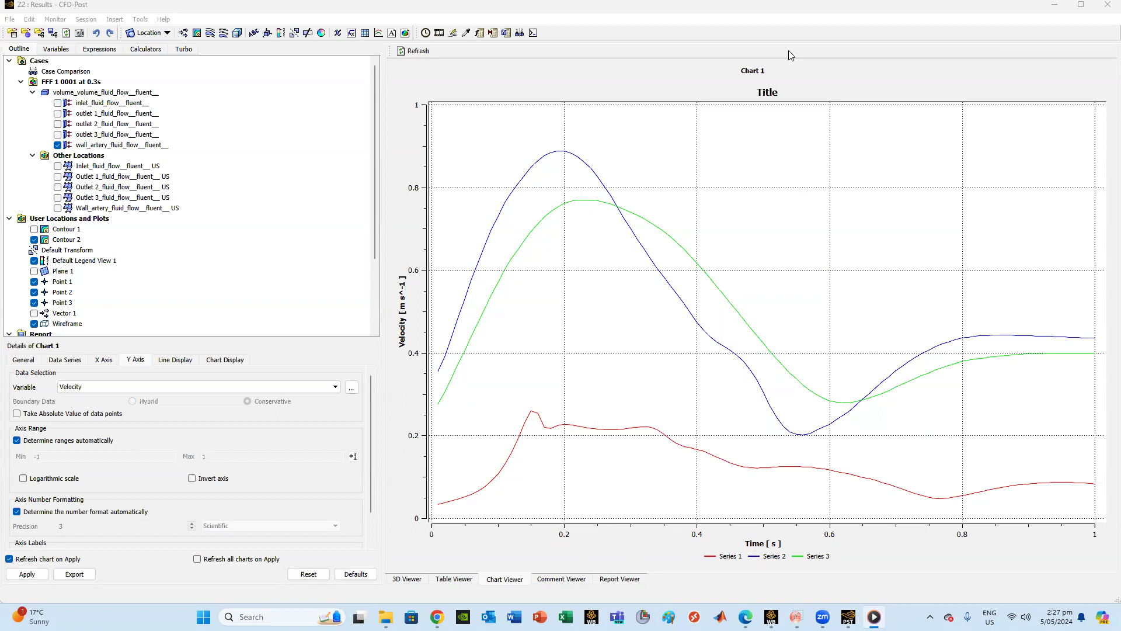
Return to the 3D view and examine the wall shear contour on the artery from another angle.
{"action": "left_click", "coordinate": [418, 579]}
{"action": "left_click_drag", "start_coordinate": [555, 370], "coordinate": [607, 371]}
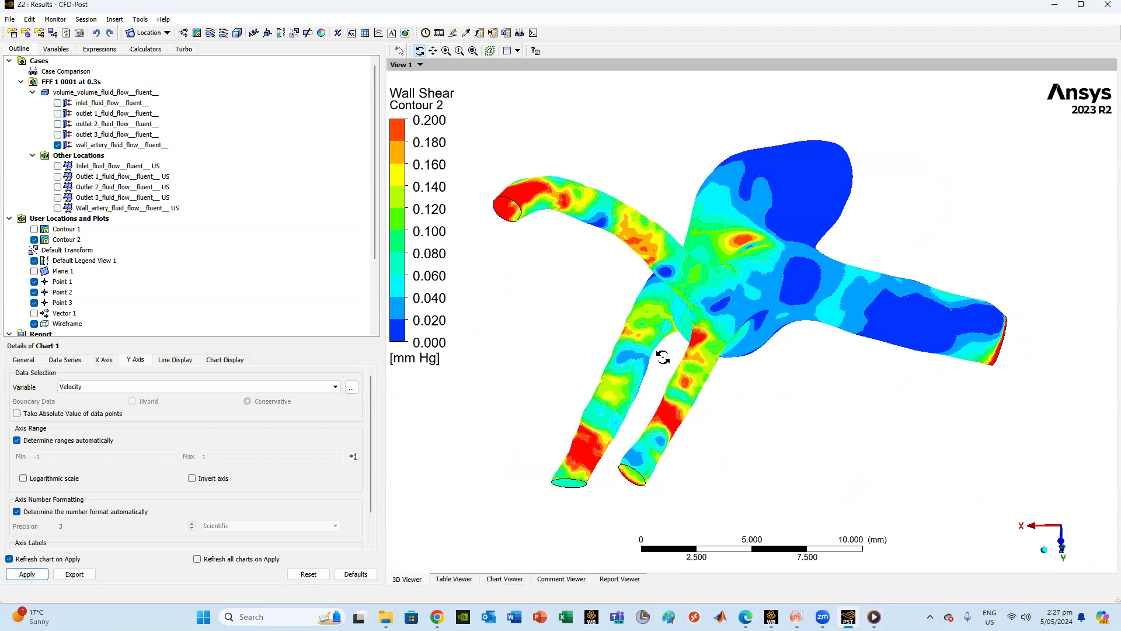